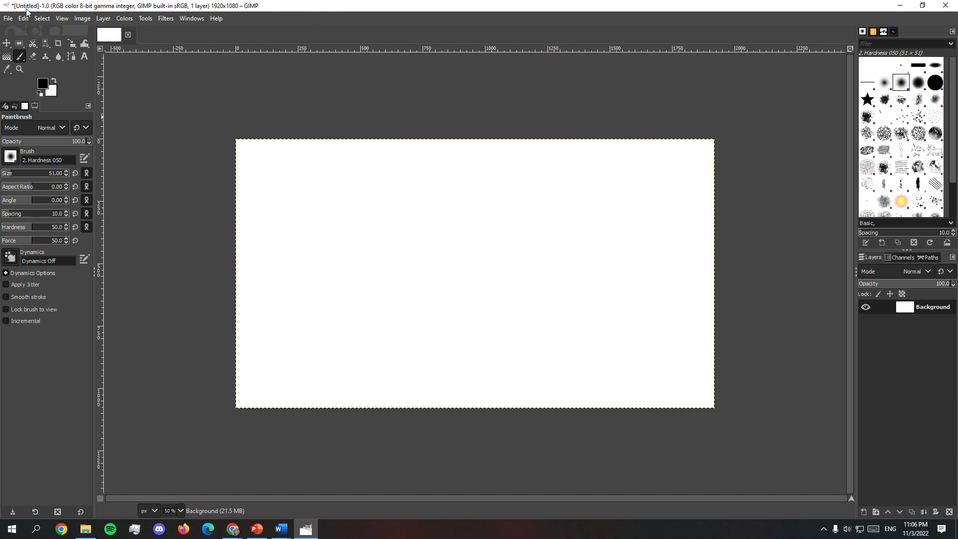
- Look through the available editing, tool, color and file commands without applying any of them
click(19, 19)
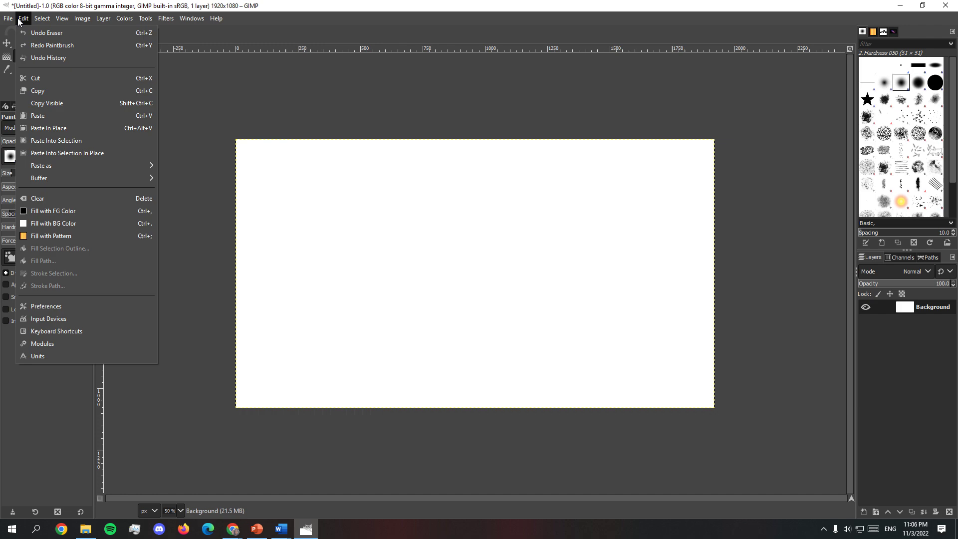
click(21, 20)
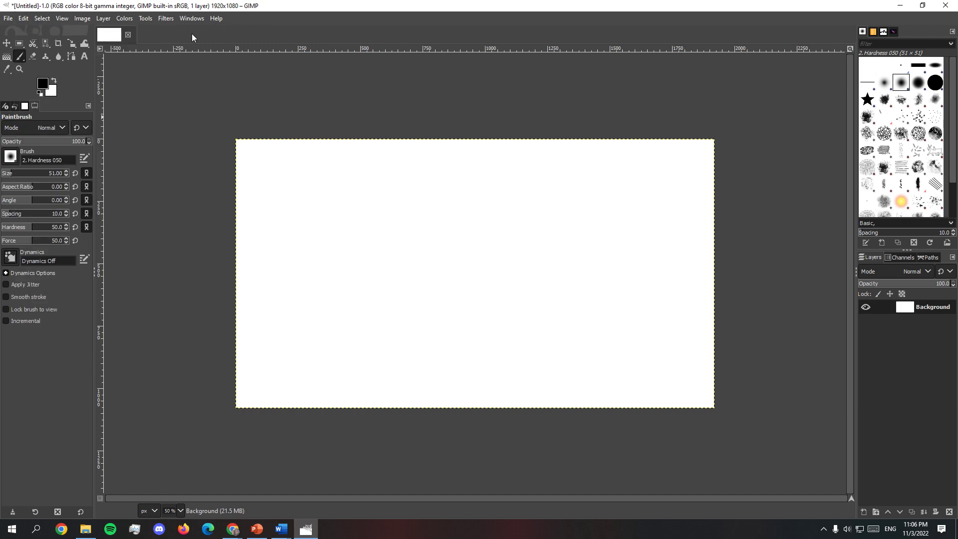
click(140, 21)
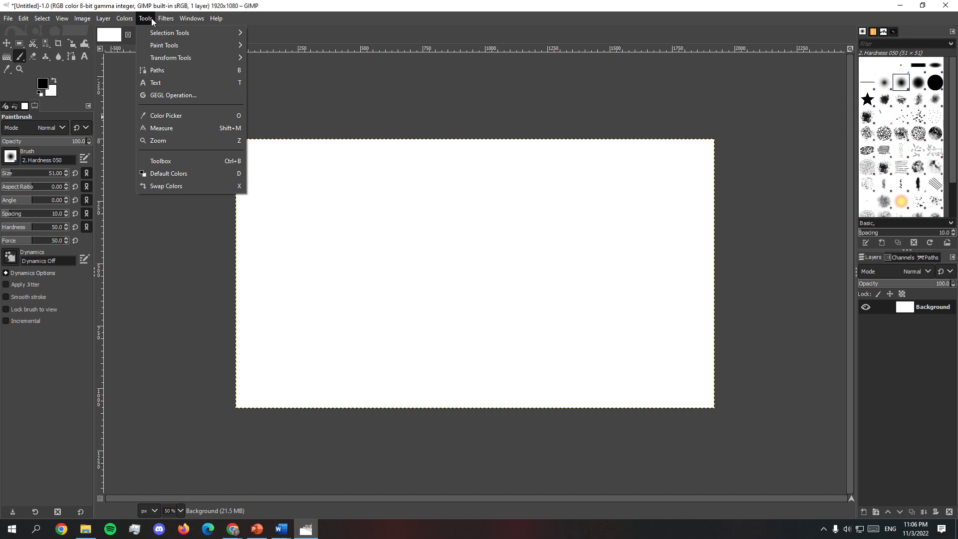
mouse_move(165, 23)
mouse_move(114, 18)
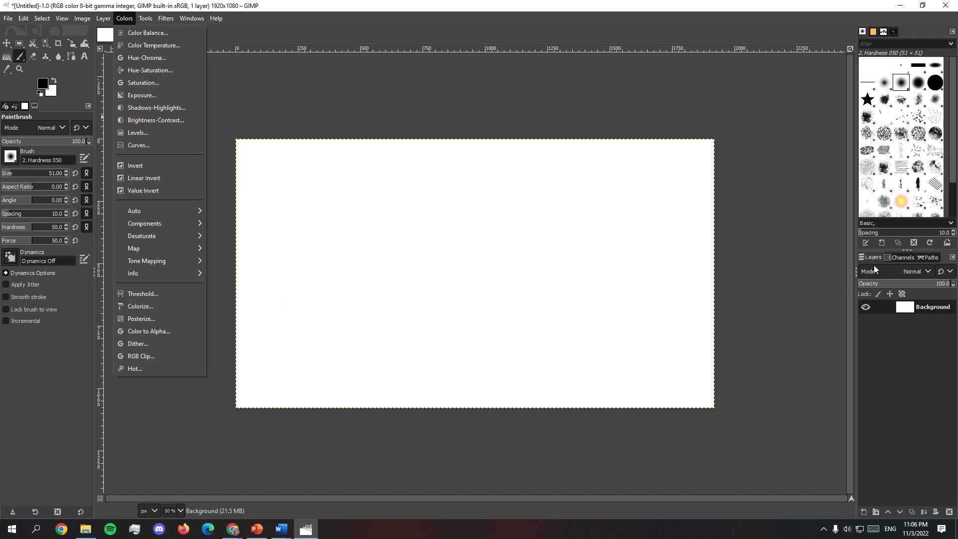
click(259, 97)
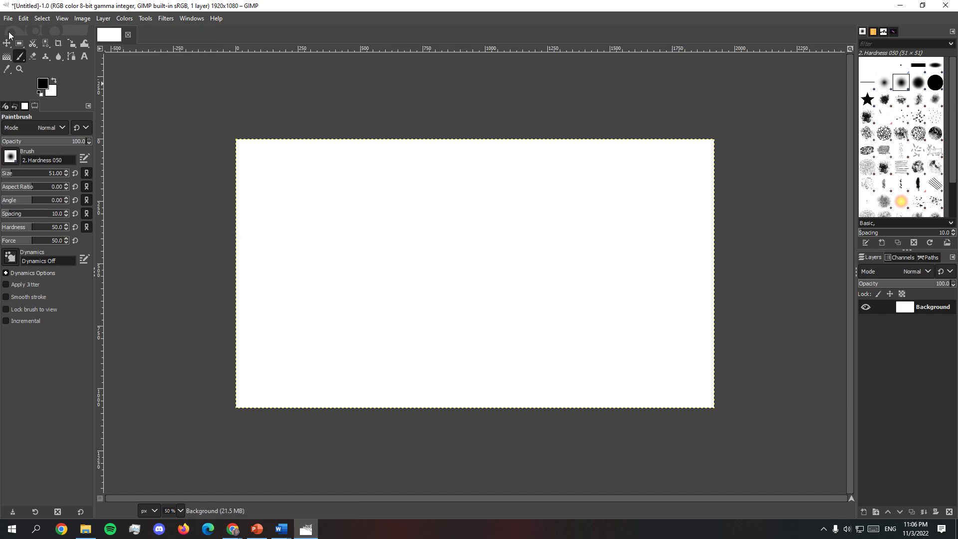
click(8, 21)
click(410, 71)
- Look over the paint tools and switch to the Move tool
click(147, 19)
mouse_move(182, 47)
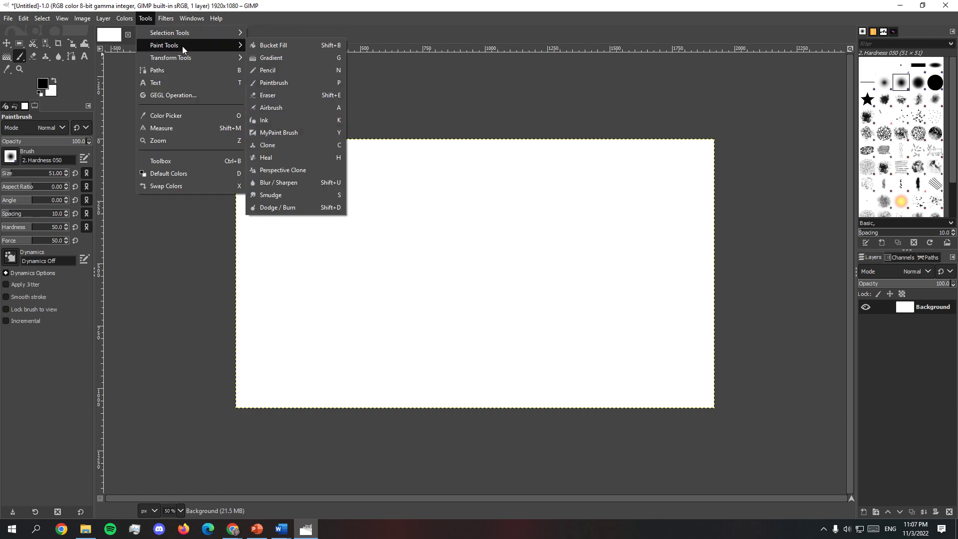
click(295, 66)
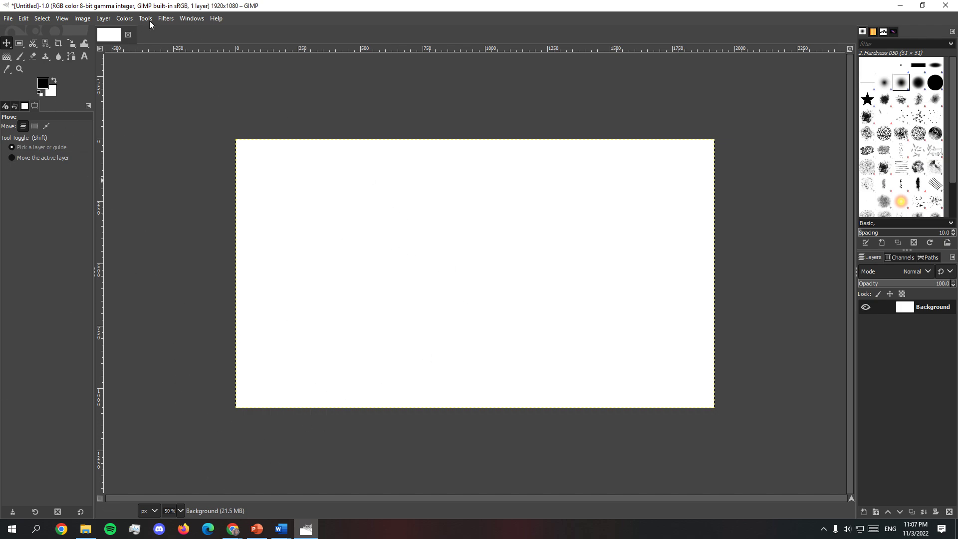
- Review the color, layer, paint and transform commands, choosing Move from the transform tools
click(131, 19)
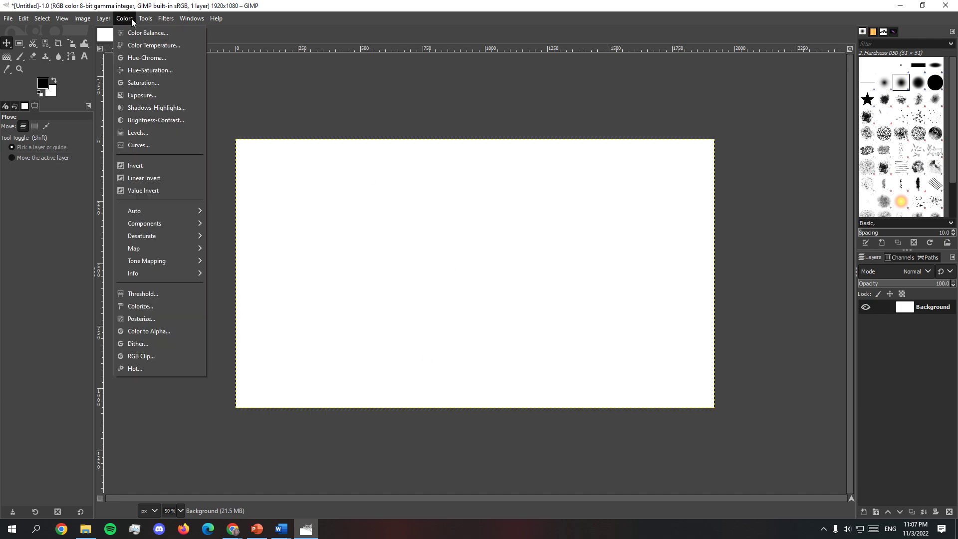
mouse_move(103, 18)
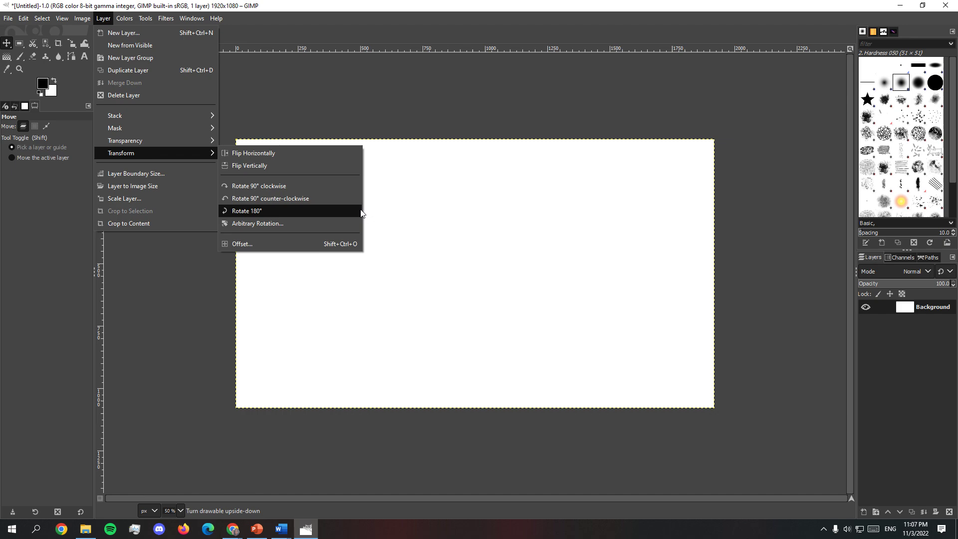
click(149, 253)
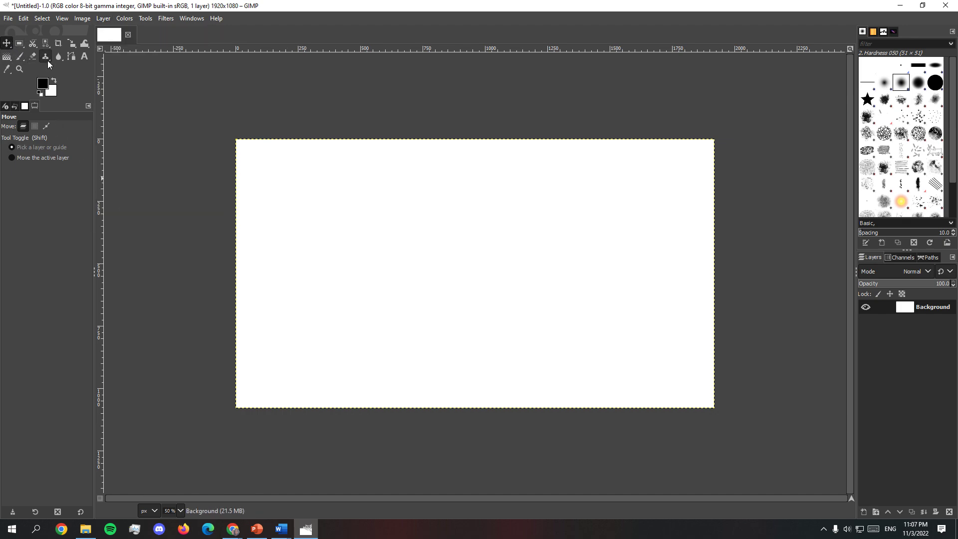
click(140, 19)
mouse_move(166, 48)
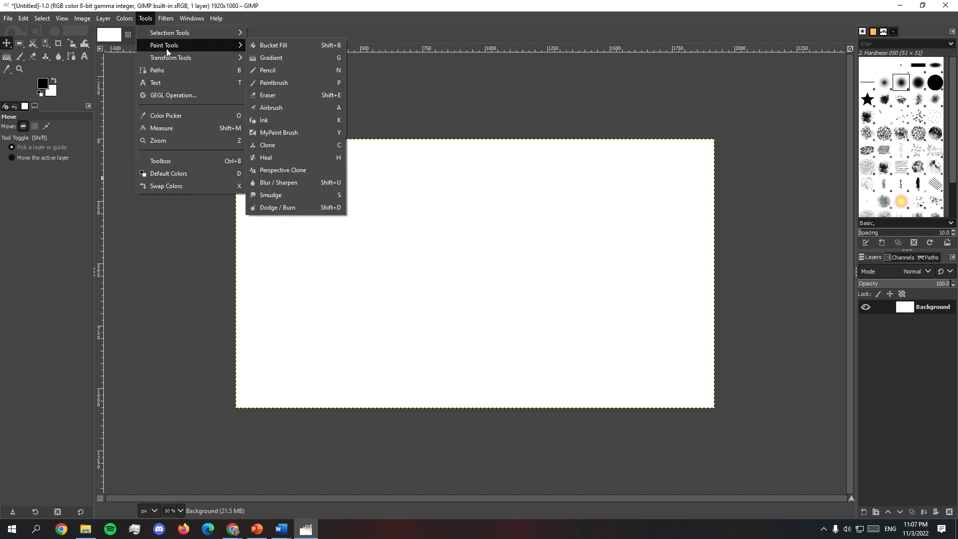
mouse_move(222, 60)
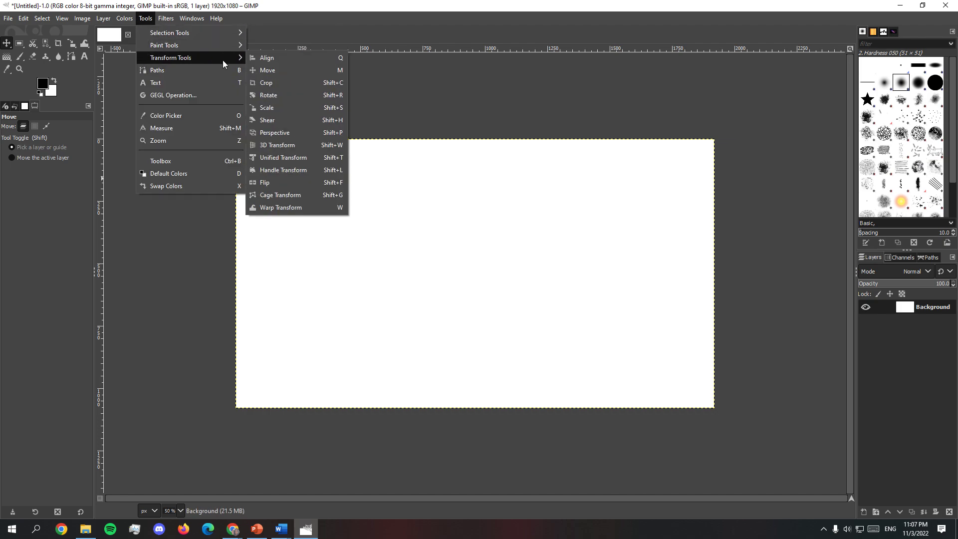
click(300, 72)
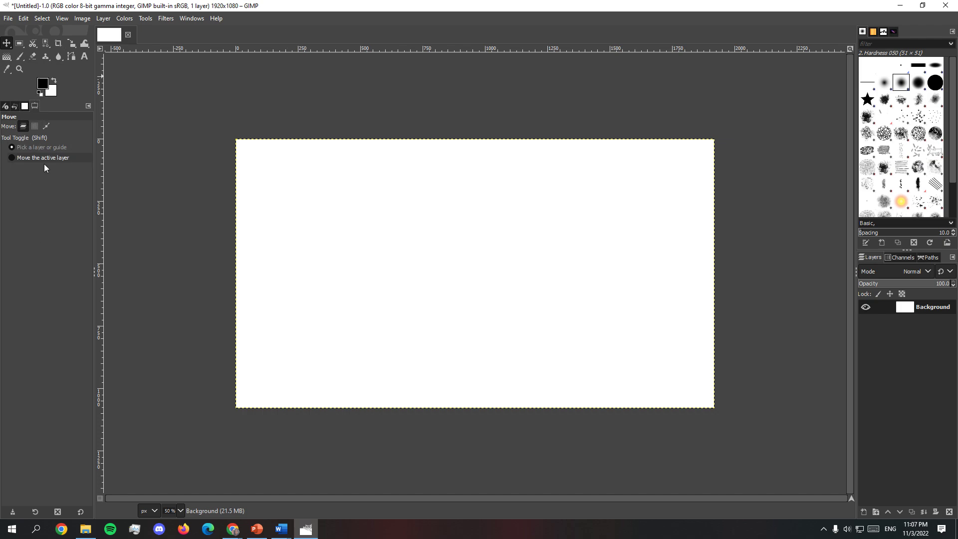
- Display the options of the Text and Scissors Select tools, and return to the Move tool
click(84, 56)
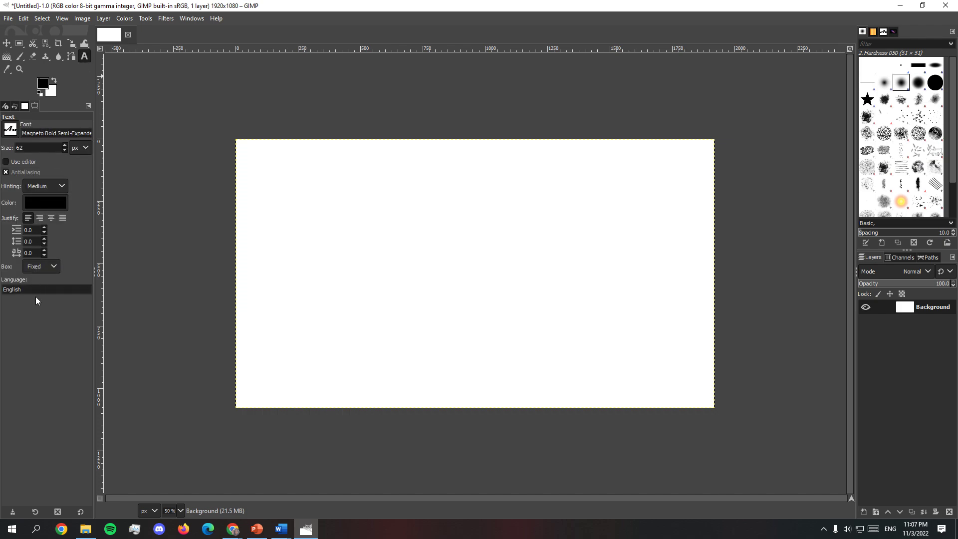
click(6, 43)
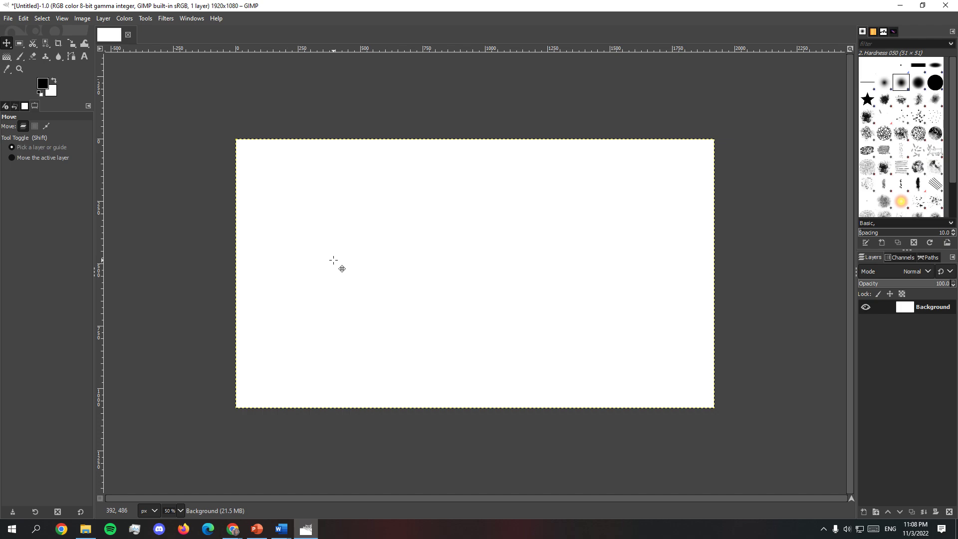
click(84, 56)
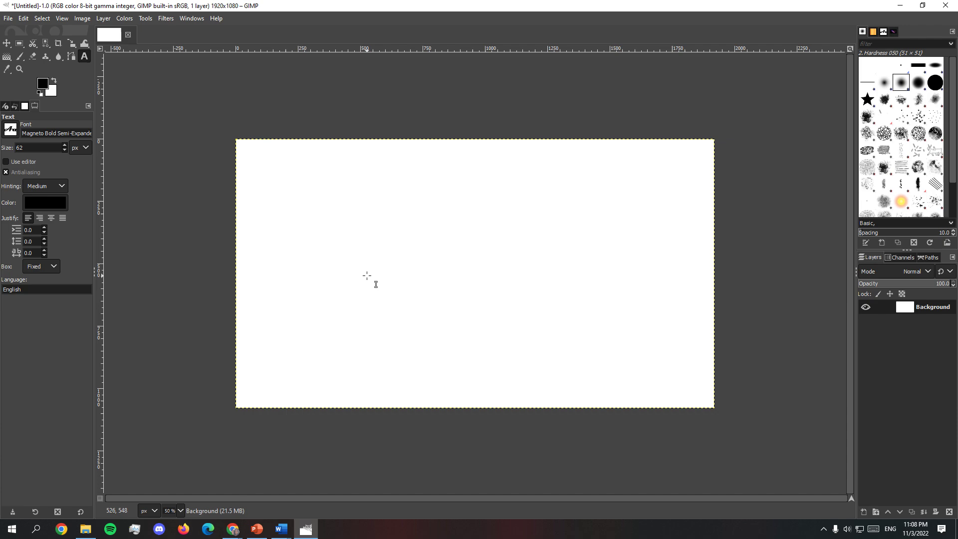
click(32, 43)
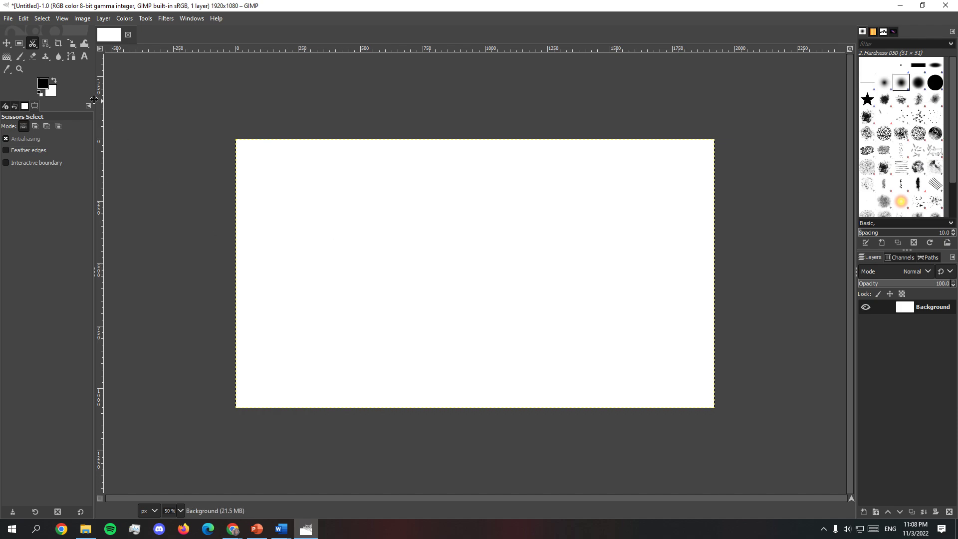
click(8, 46)
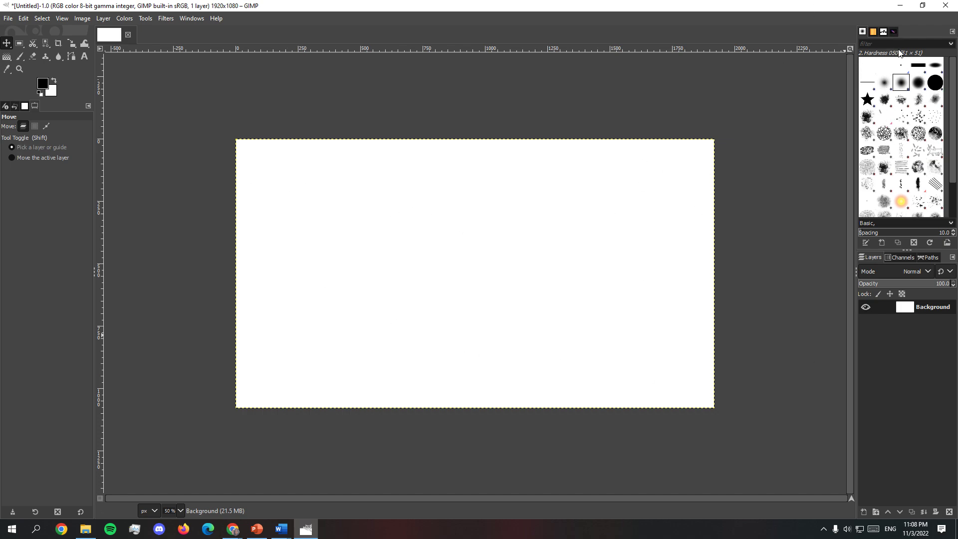
- Browse the brush presets and activate the Paintbrush tool
scroll(883, 156, down, 3)
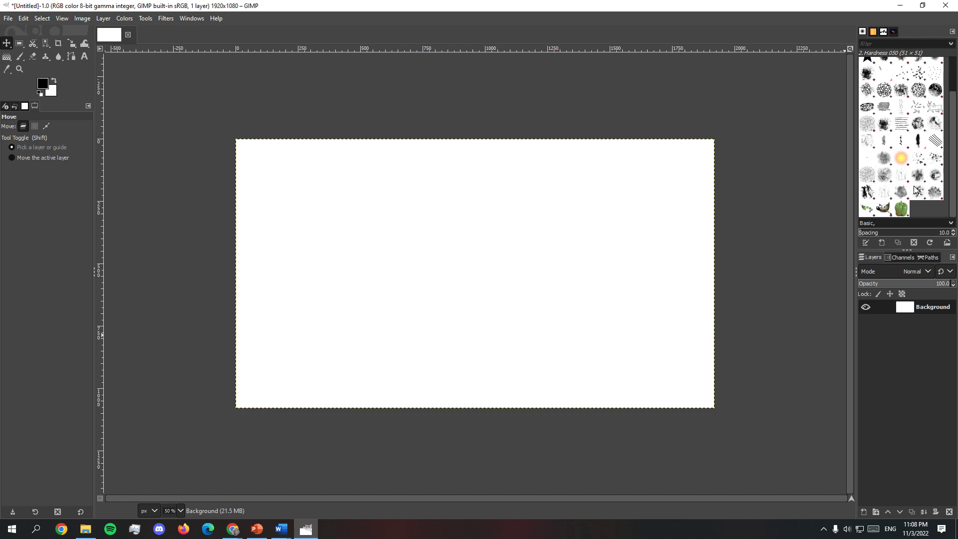
scroll(891, 63, up, 3)
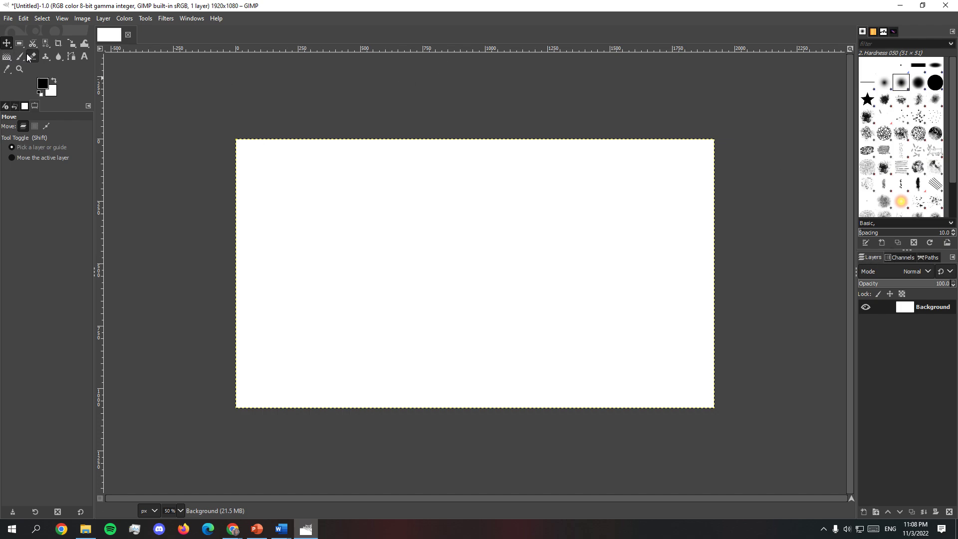
click(146, 19)
mouse_move(154, 45)
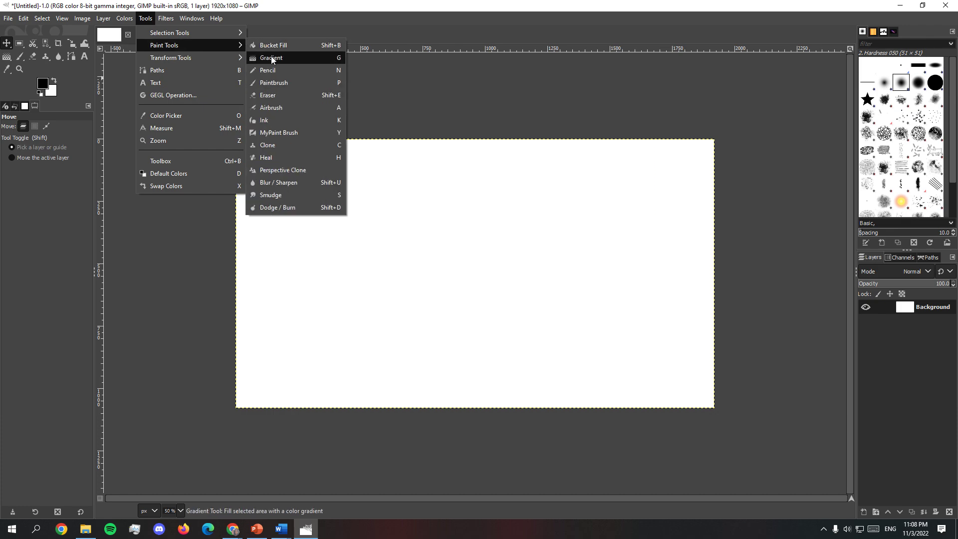
click(295, 84)
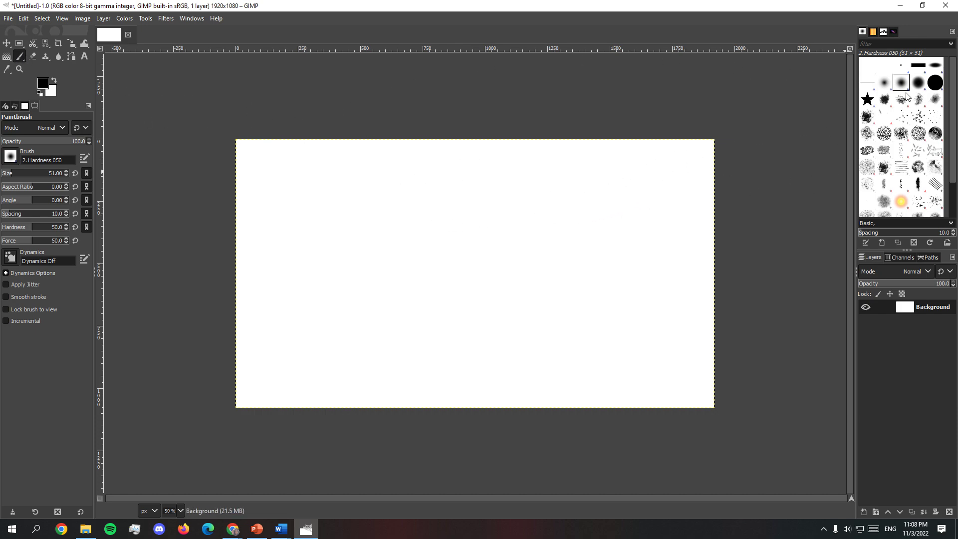
- Paint two open U-shaped strokes side by side, the left with brush 2. Hardness 025 and the right with 2. Hardness 100
click(884, 85)
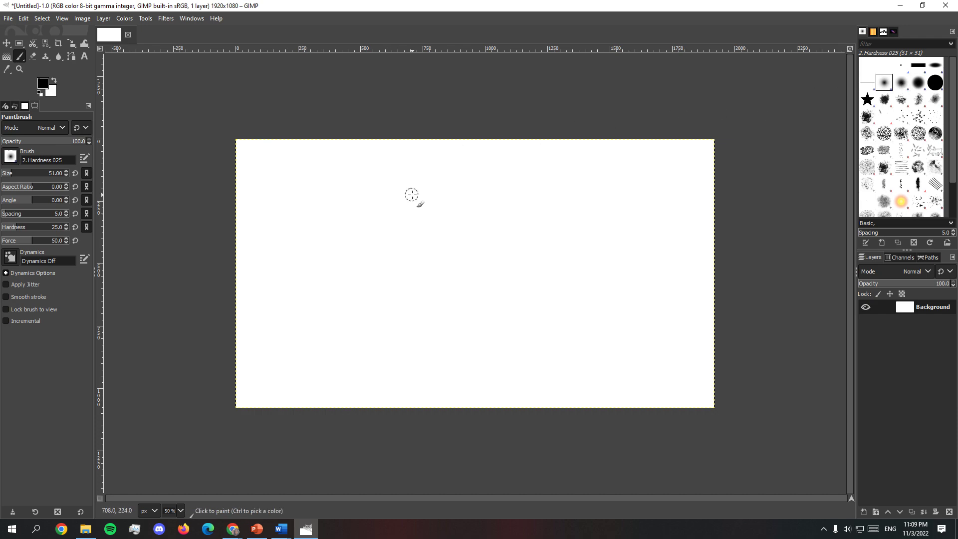
mouse_move(412, 196)
mouse_down()
mouse_move(406, 247)
mouse_move(468, 260)
mouse_move(451, 212)
mouse_up()
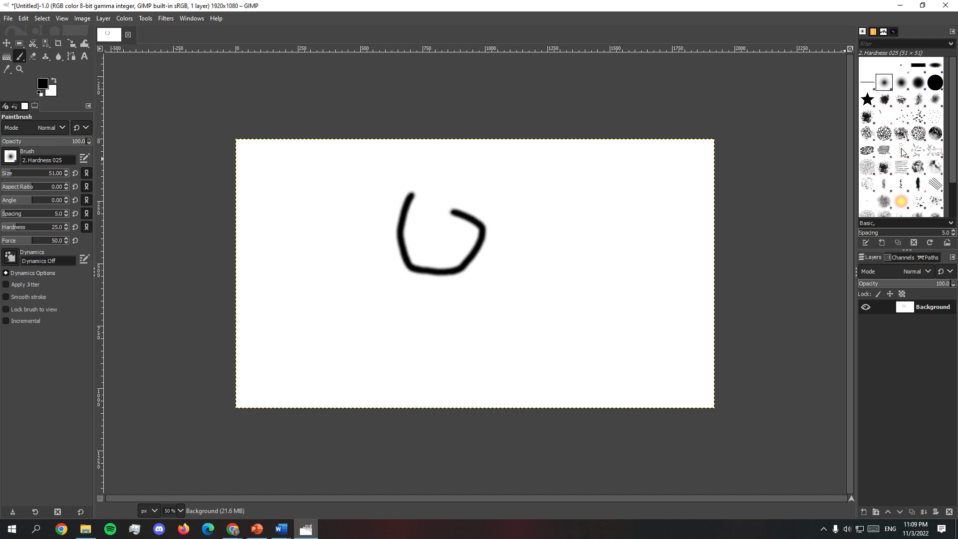
click(935, 82)
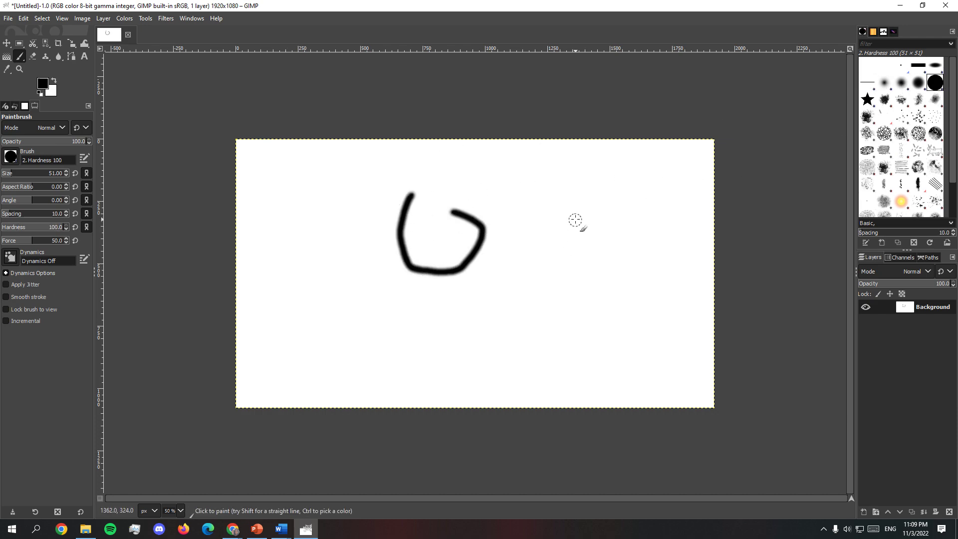
mouse_move(576, 207)
mouse_down()
mouse_move(559, 258)
mouse_move(578, 298)
mouse_move(640, 294)
mouse_move(657, 240)
mouse_up()
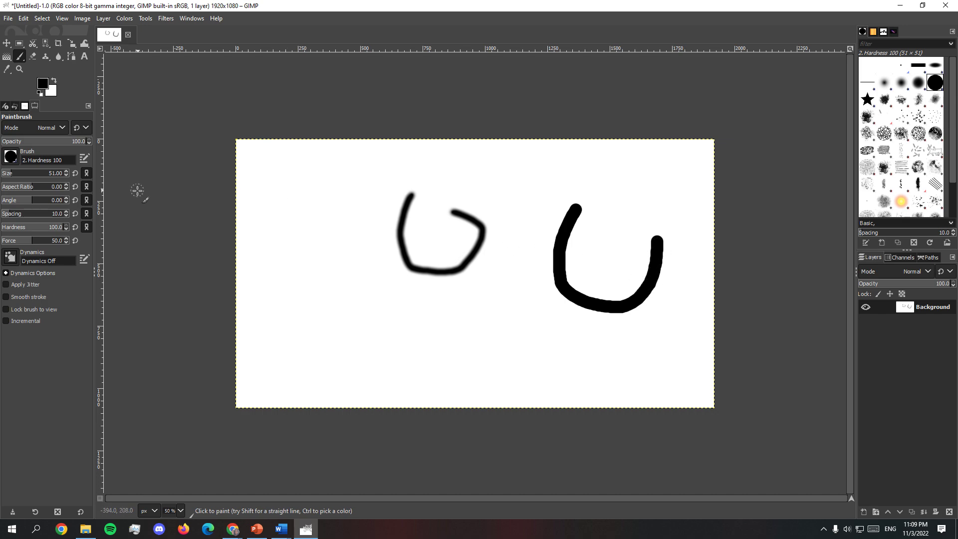
- Alternate between brushes 2. Hardness 025 and 2. Hardness 100 to compare their settings, finishing on 2. Hardness 025
click(884, 82)
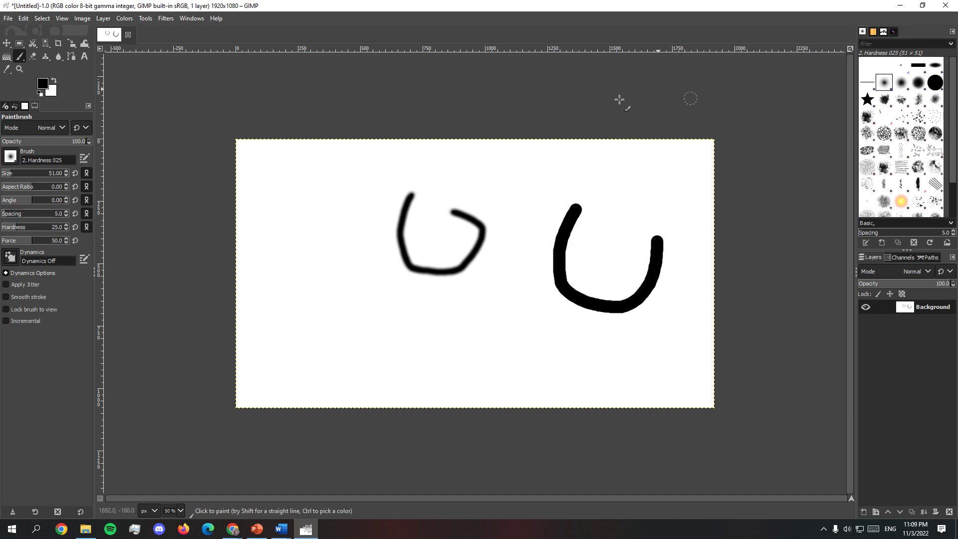
double_click(65, 159)
click(935, 83)
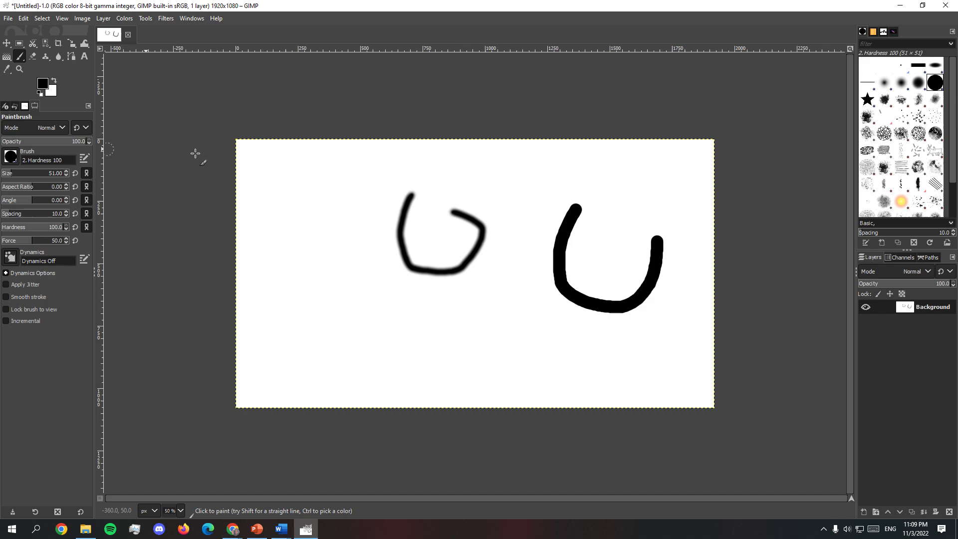
click(887, 80)
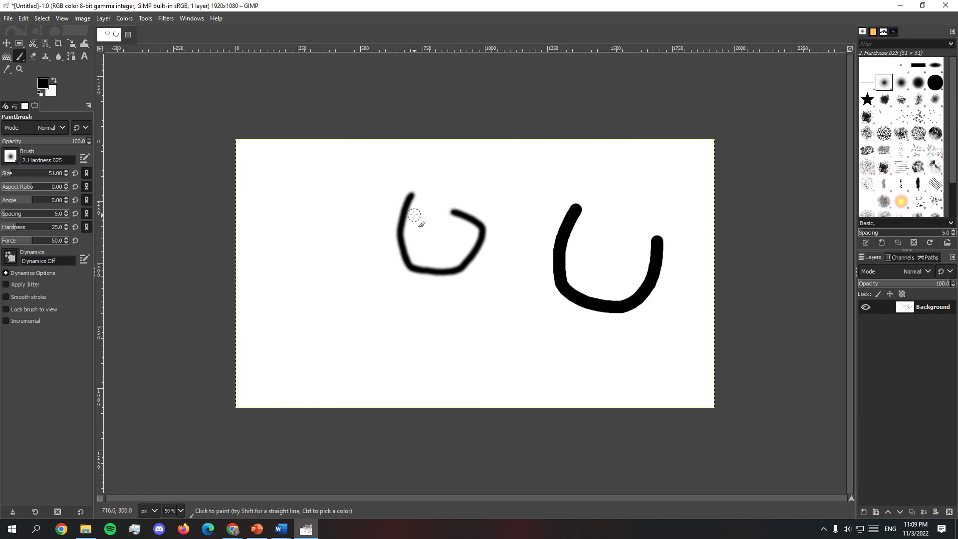
- At 400% zoom, paint a short slanted stroke and a longer bent stroke below and right of the soft-edged curve
click(180, 510)
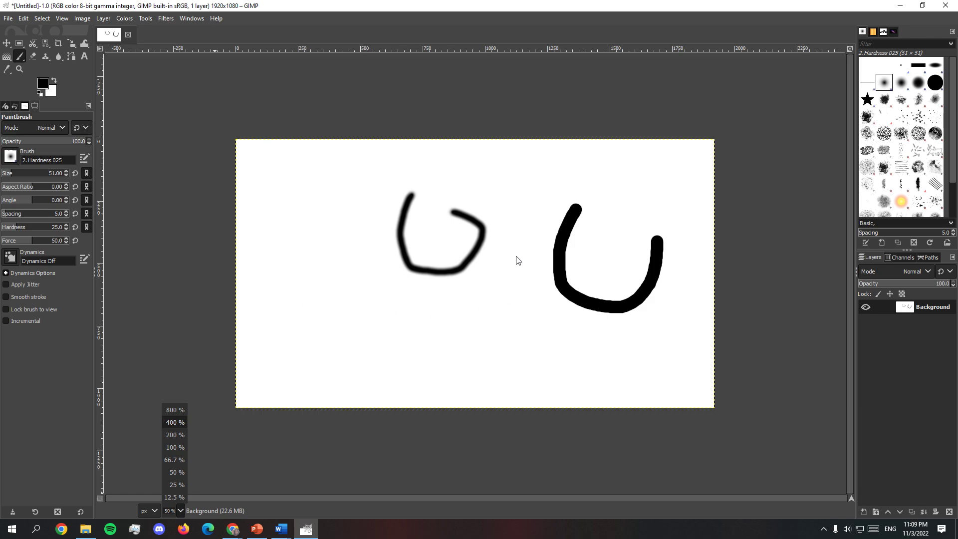
click(175, 422)
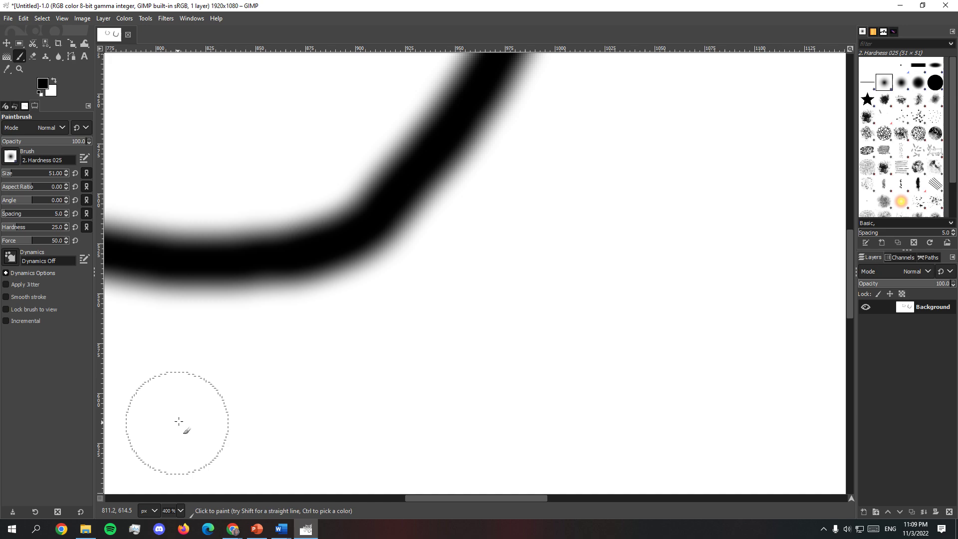
drag(539, 252, 504, 324)
mouse_move(556, 182)
mouse_down()
mouse_move(630, 185)
mouse_move(623, 358)
mouse_move(507, 466)
mouse_up()
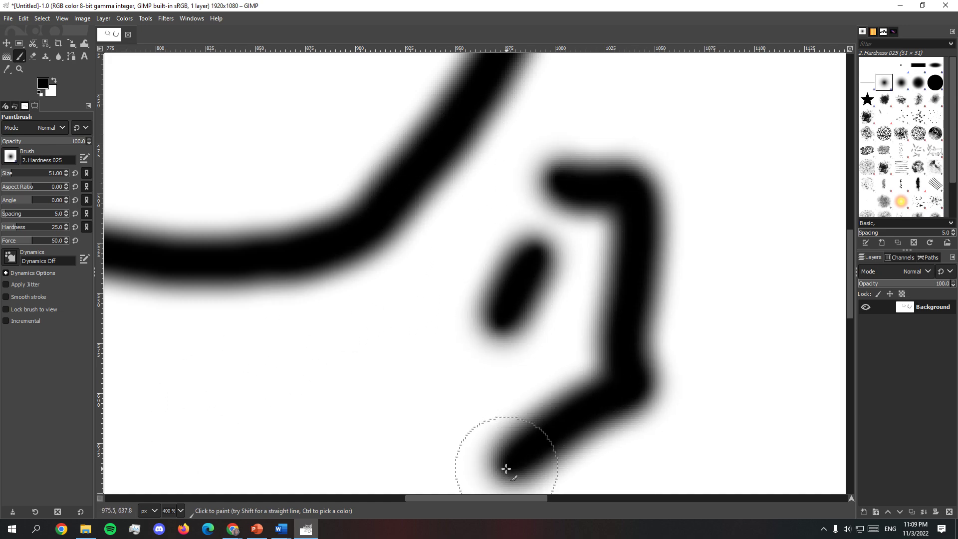
drag(421, 498, 571, 498)
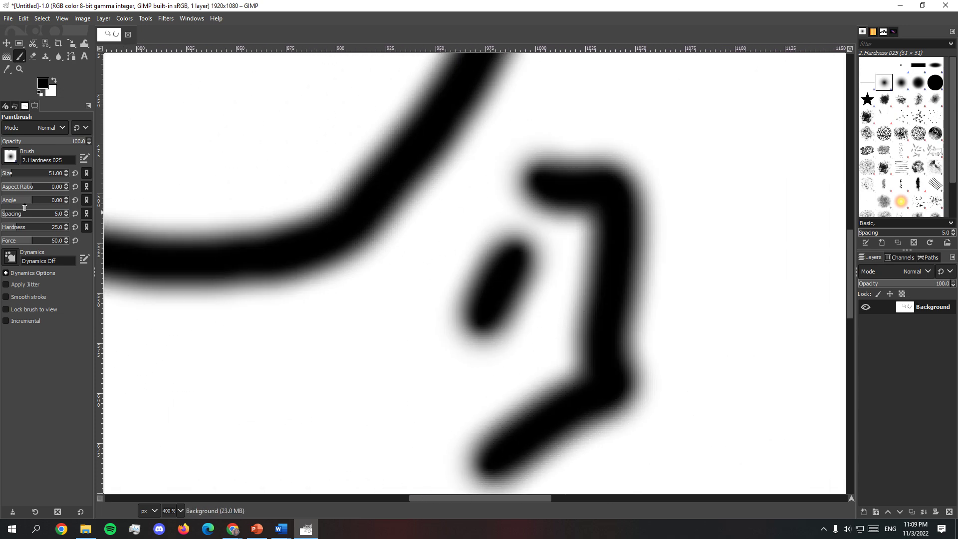
- Return the canvas view to 50% and undo all four painted strokes
click(182, 510)
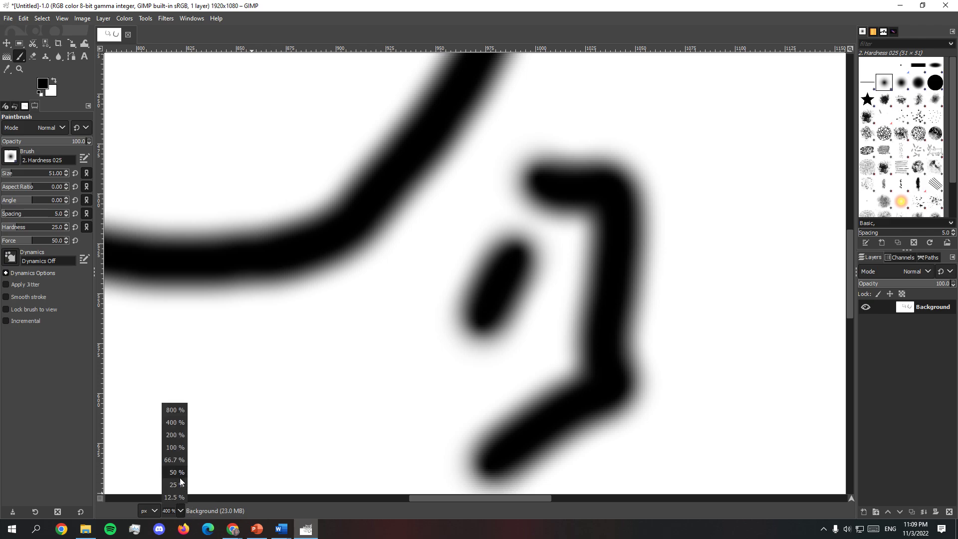
click(179, 474)
key(ctrl+z)
key(ctrl+z)
key(ctrl+z)
key(ctrl+z)
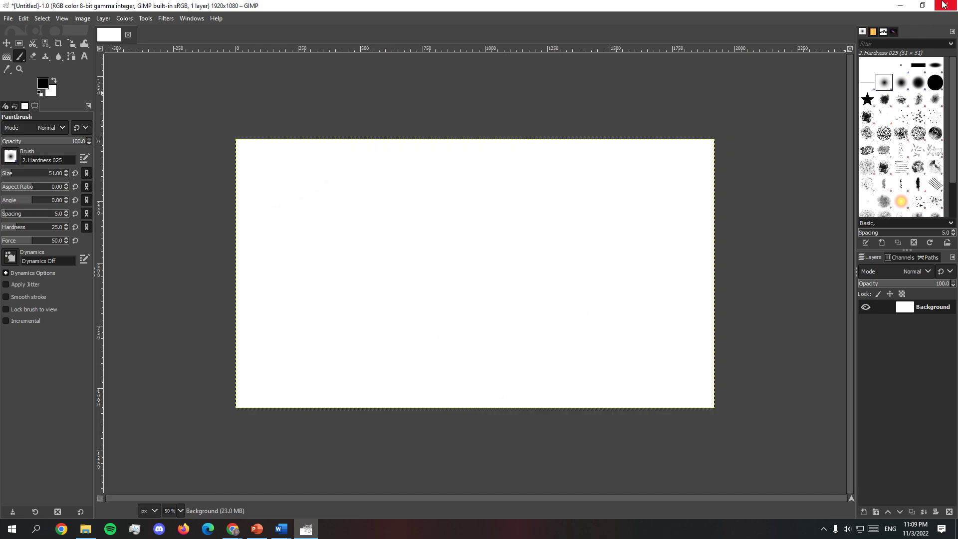
- Switch to the GIMP.pptx presentation in PowerPoint and view slide 8 comparing Lossy and Lossless
click(899, 5)
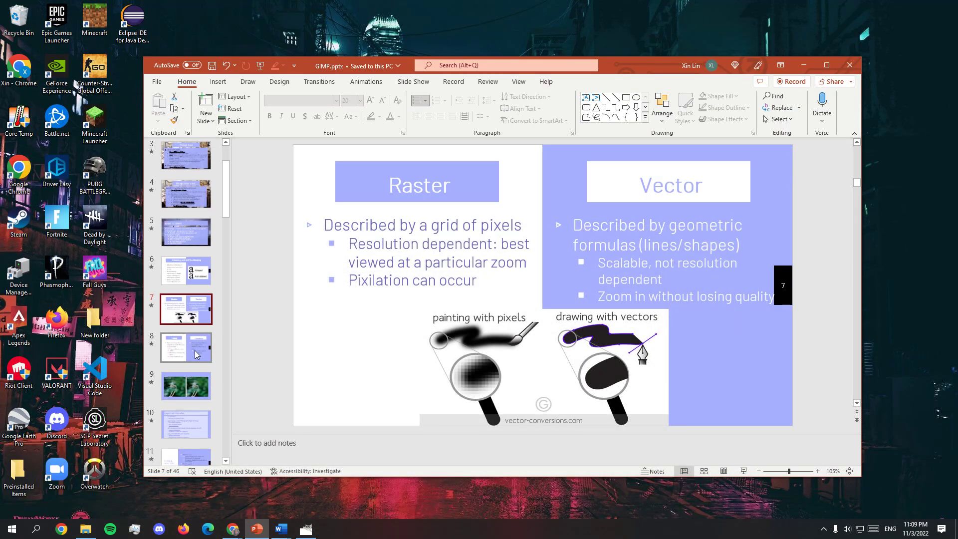
click(195, 353)
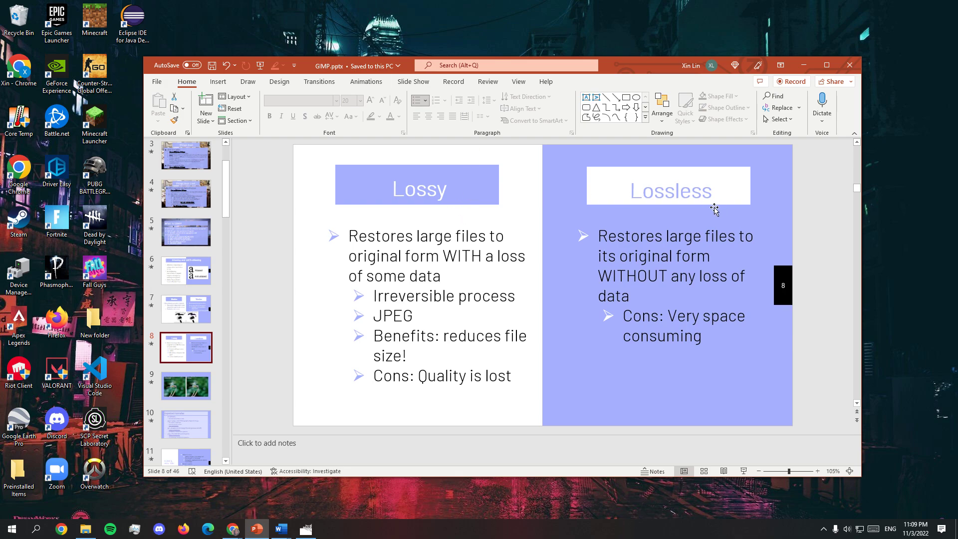
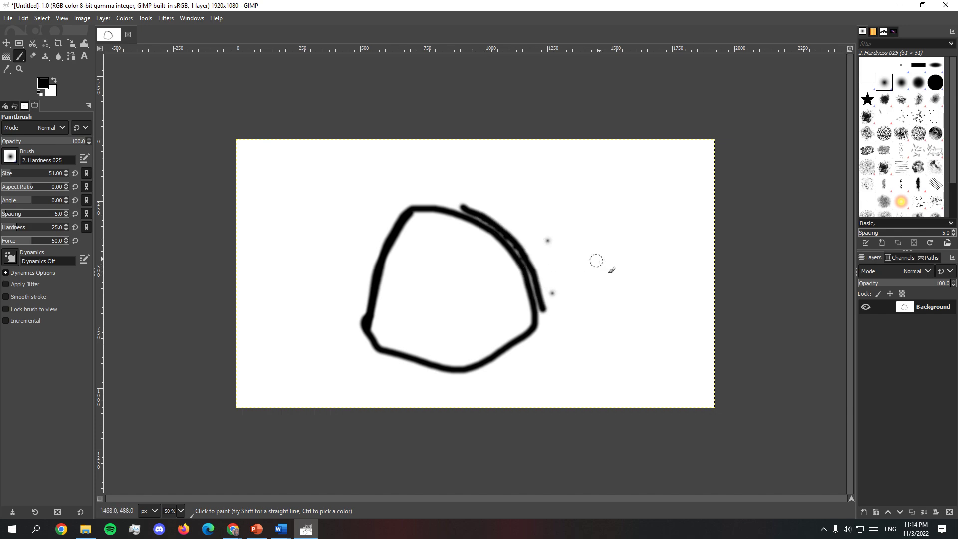
- Undo all the practice strokes, including the large closed outline and the dabs beside it, back to a blank canvas
key(ctrl+z)
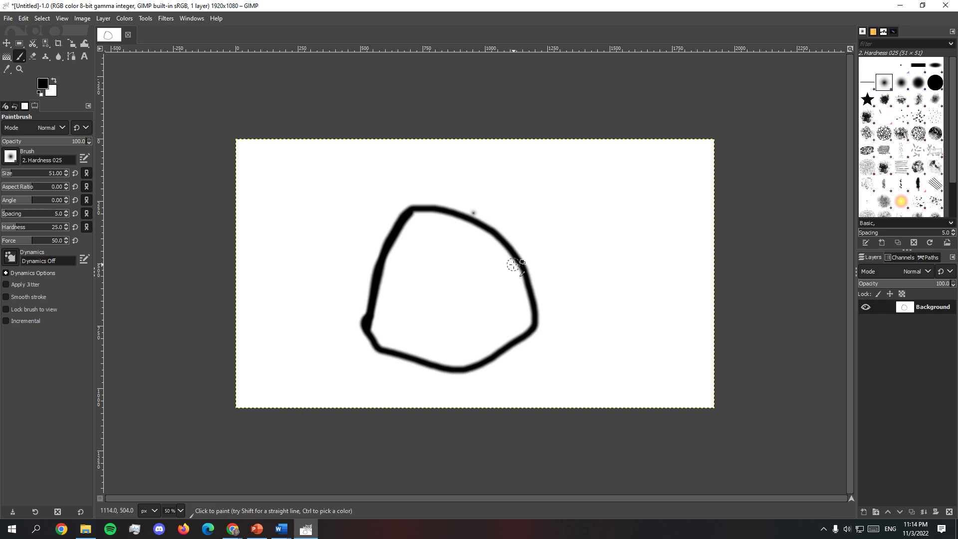
key(ctrl+z)
key(ctrl+z)
- Browse slides 12 to 14 of GIMP.pptx in PowerPoint, finishing on the Clone & Heal Tool slide, and return to the GIMP canvas
mouse_move(257, 529)
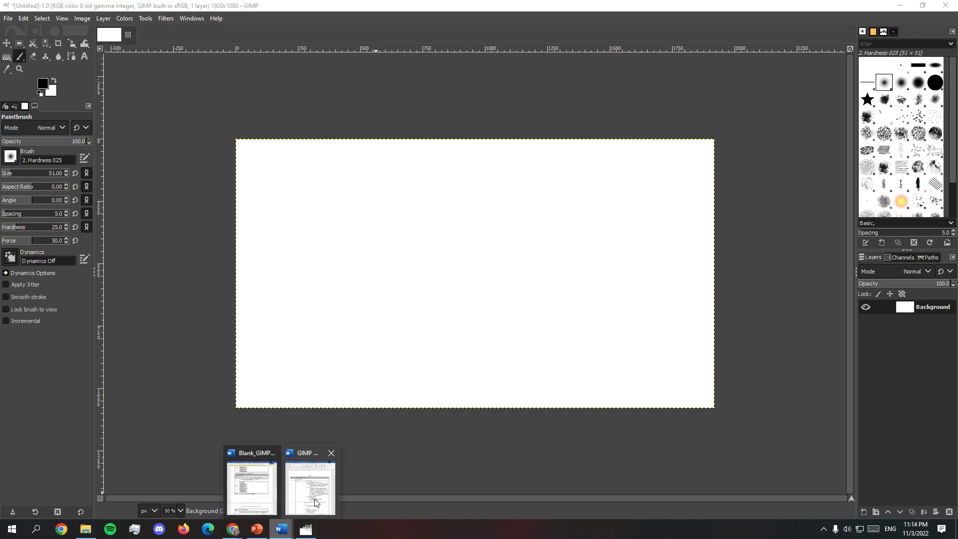
click(312, 476)
click(91, 325)
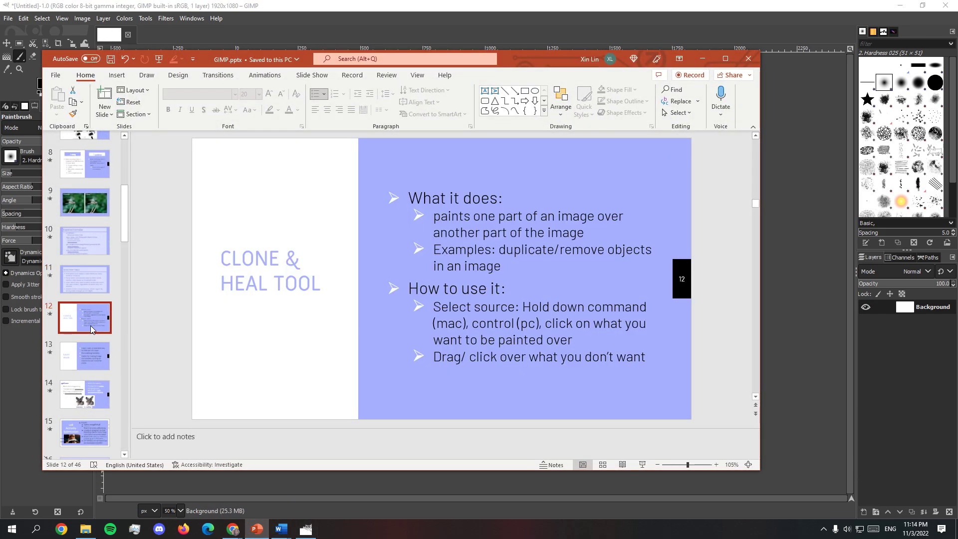
click(81, 396)
click(83, 362)
click(100, 313)
click(702, 58)
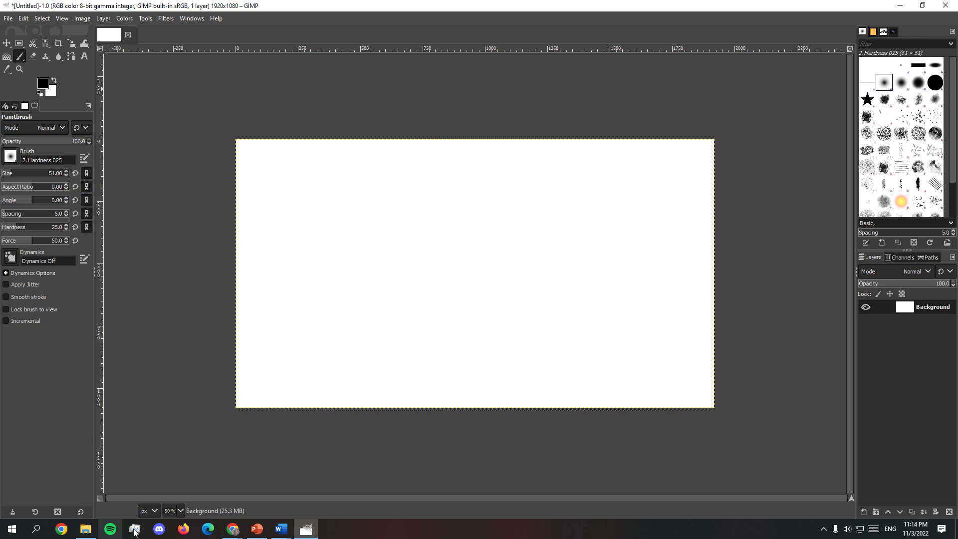
- Start a new 1920 × 1080 px image and expand its advanced options
mouse_move(281, 527)
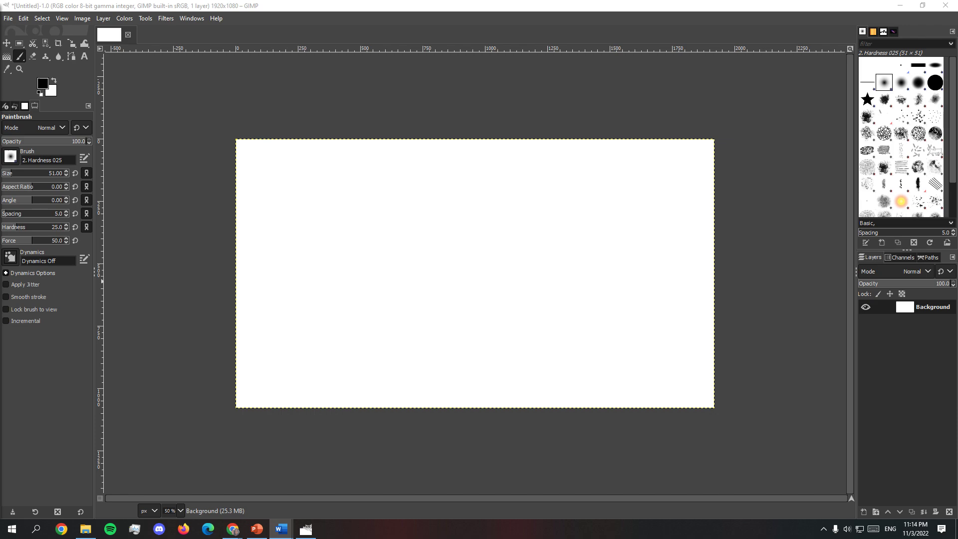
click(8, 18)
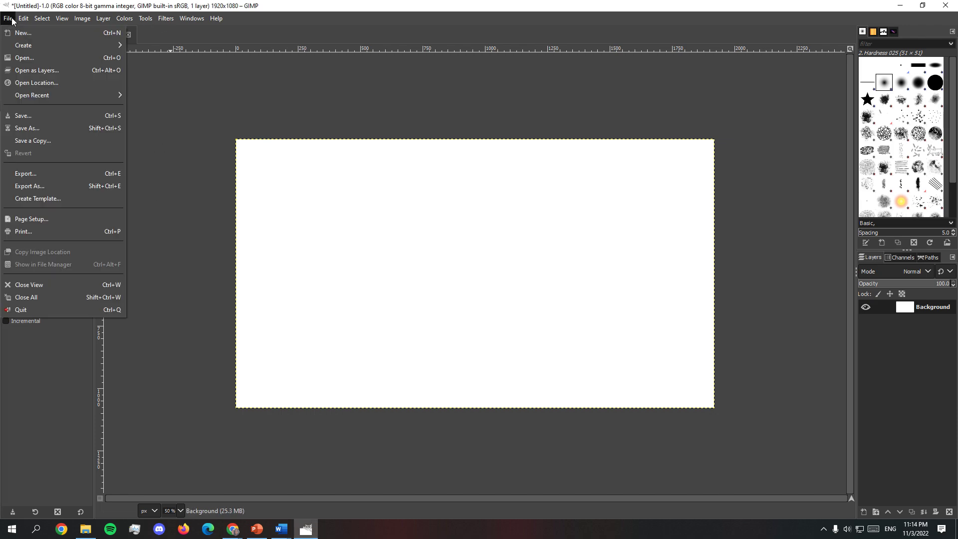
key(Escape)
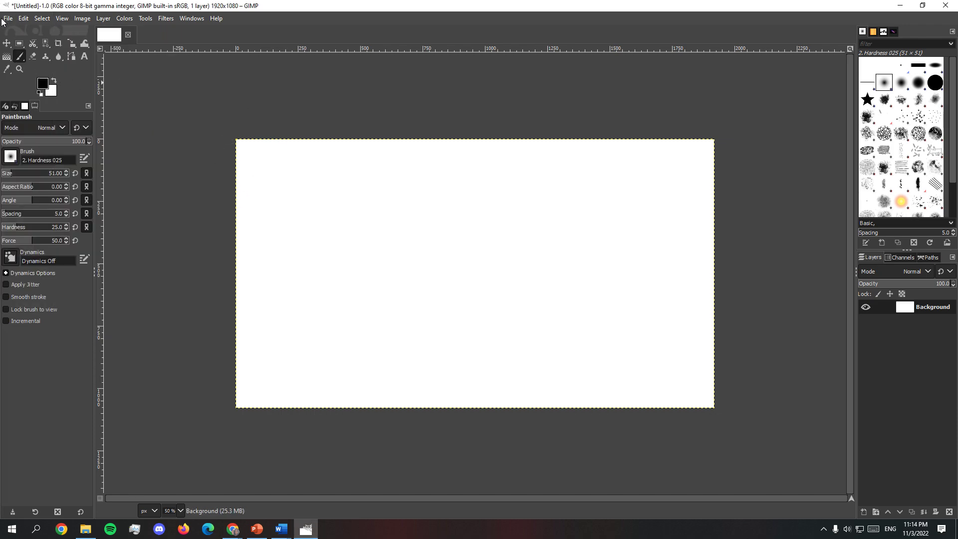
click(23, 18)
mouse_move(8, 18)
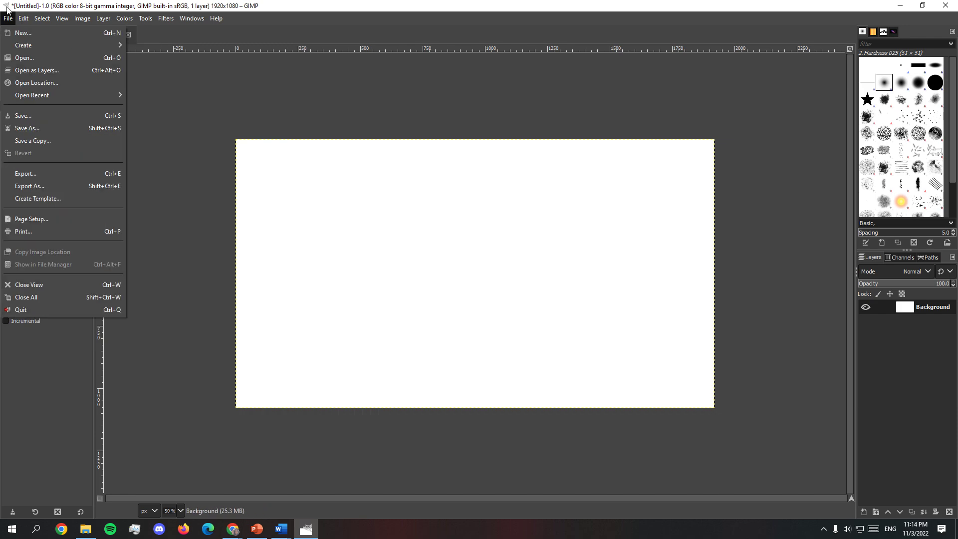
click(20, 33)
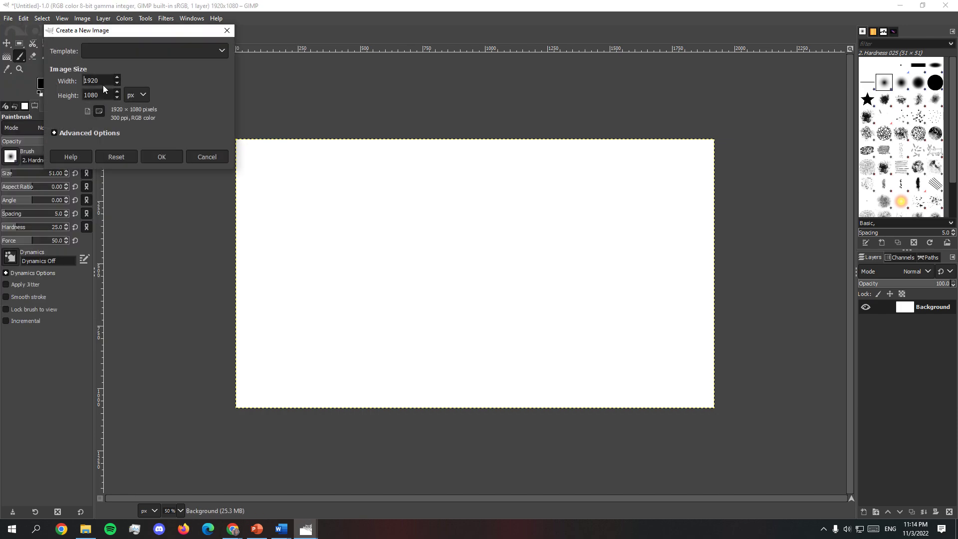
drag(103, 81, 87, 82)
click(111, 80)
click(56, 132)
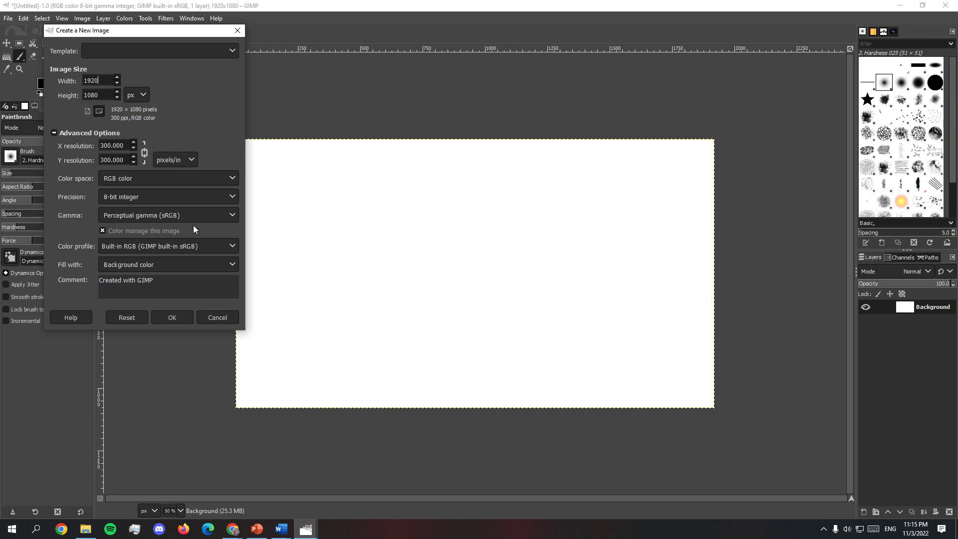
- Look through the color space choices and try the White and Transparency fills, putting the fill back to Background color
click(200, 178)
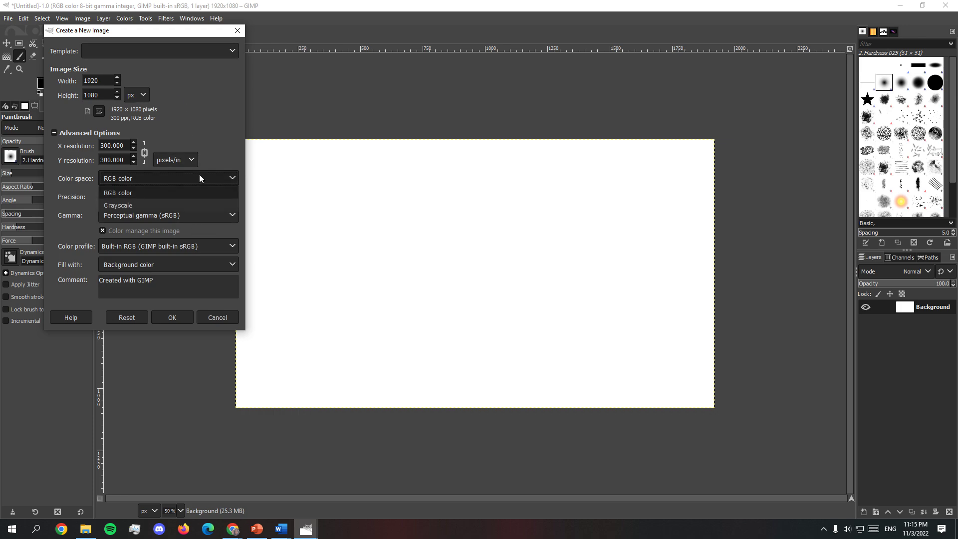
click(227, 172)
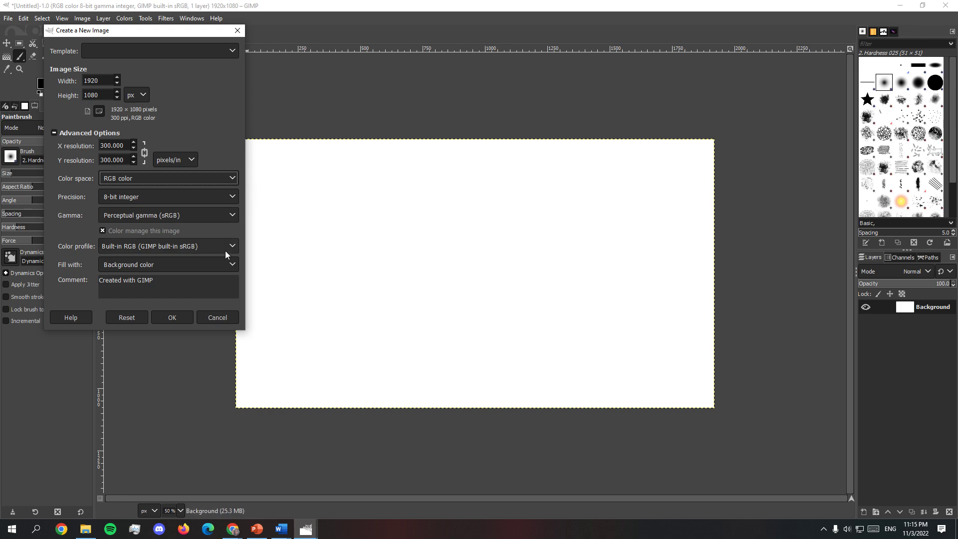
click(219, 264)
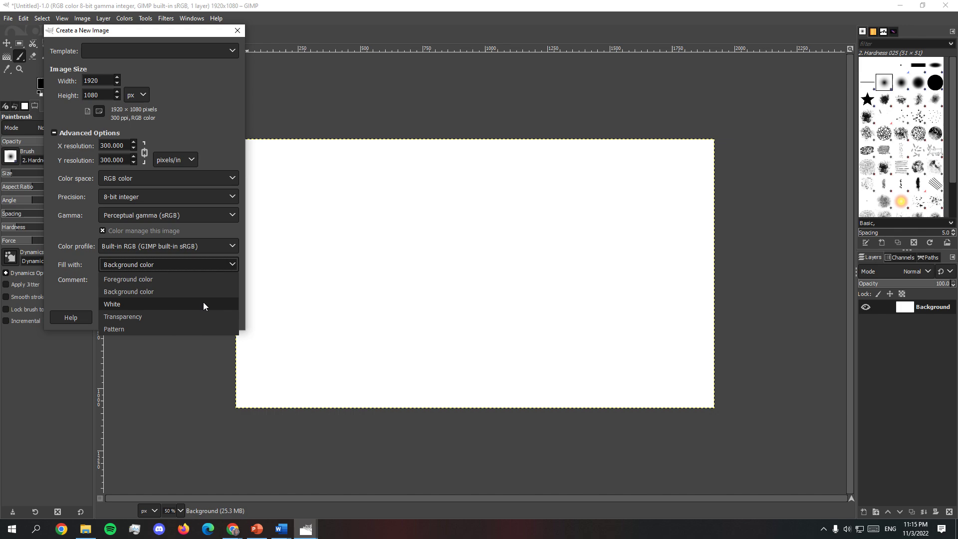
click(204, 304)
click(220, 266)
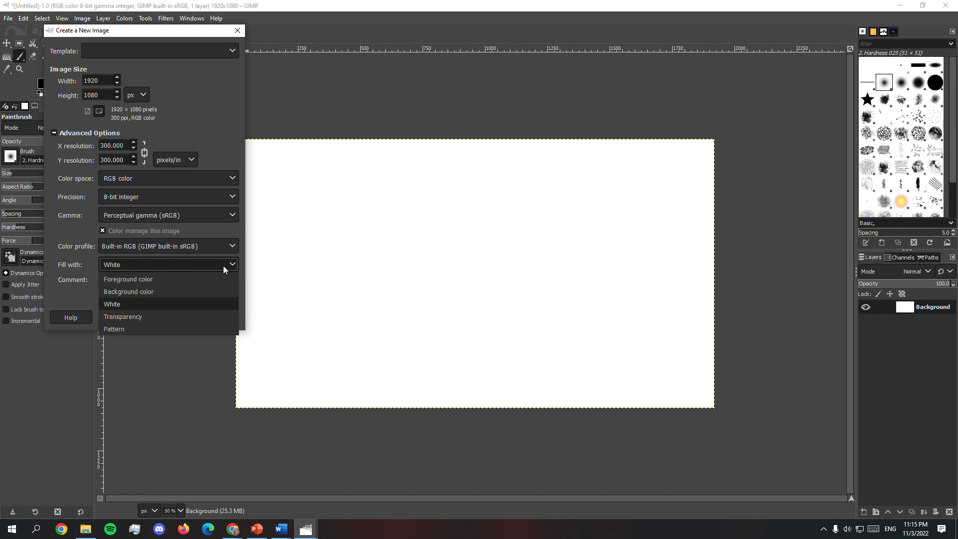
click(220, 322)
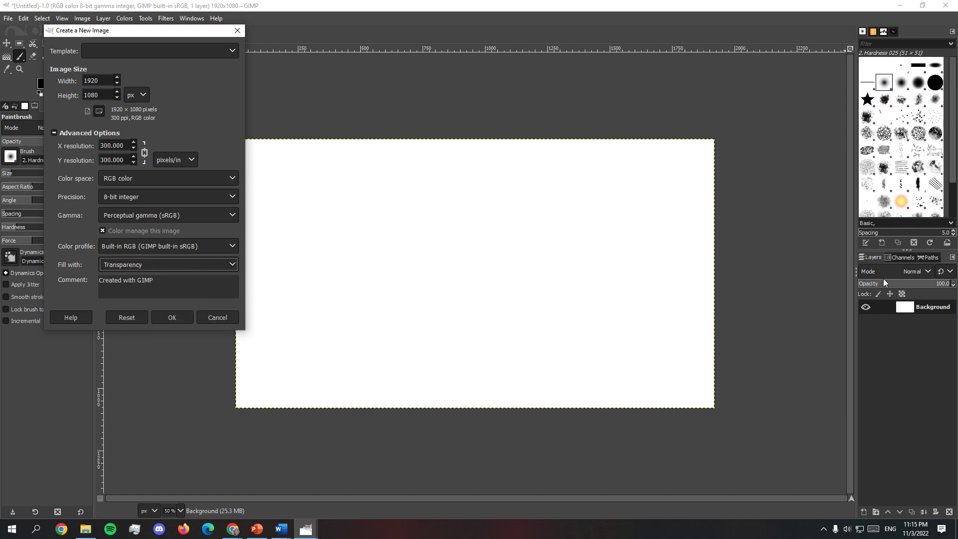
click(153, 264)
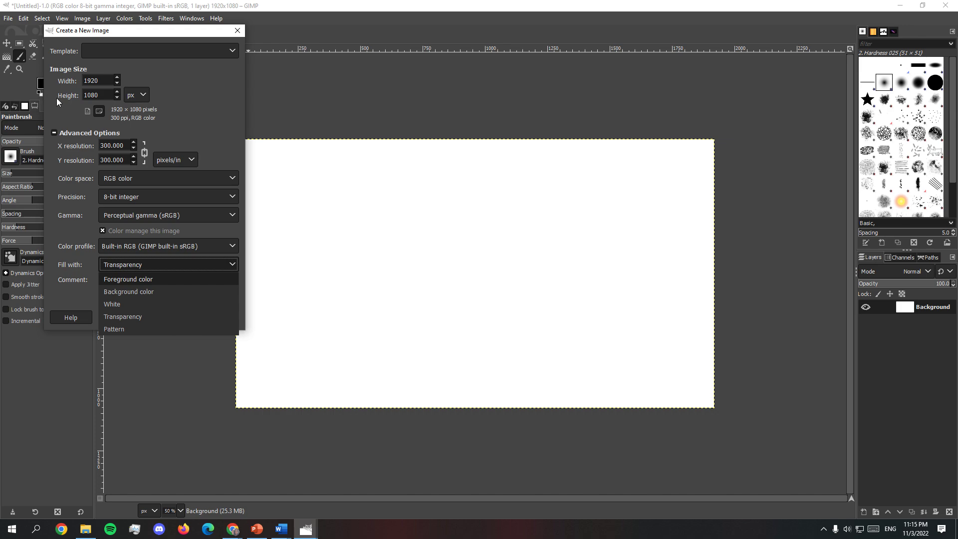
click(166, 291)
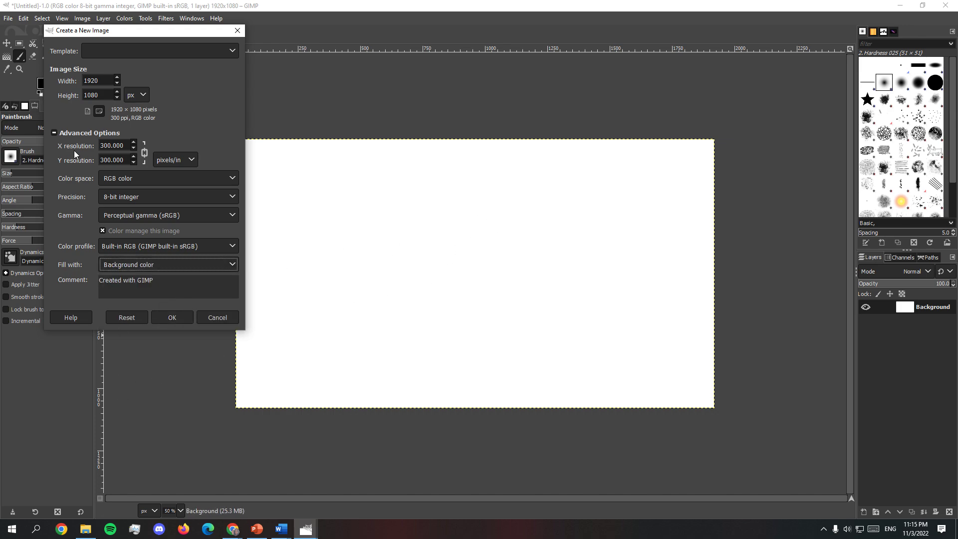
- Set the new image's fill to White, create the image, and close it again
drag(113, 34, 294, 70)
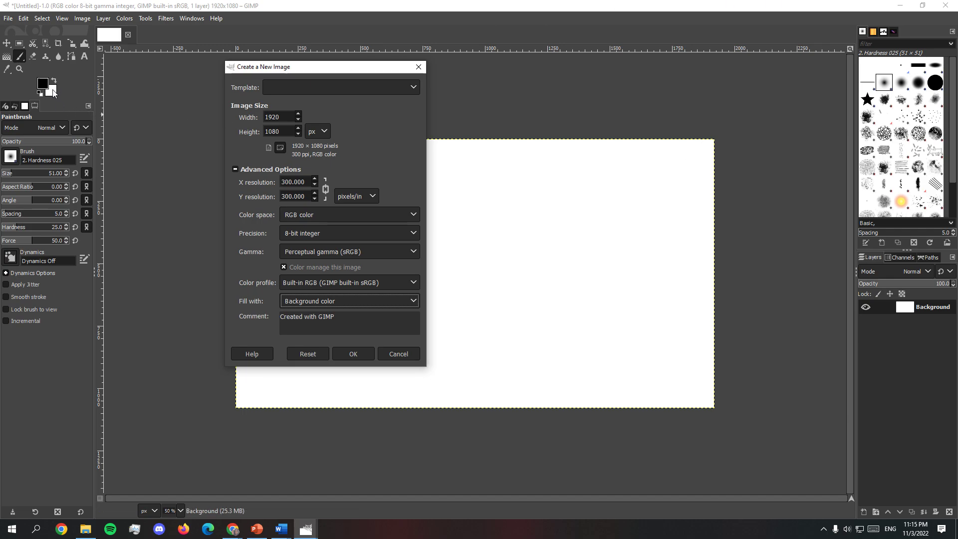
click(368, 301)
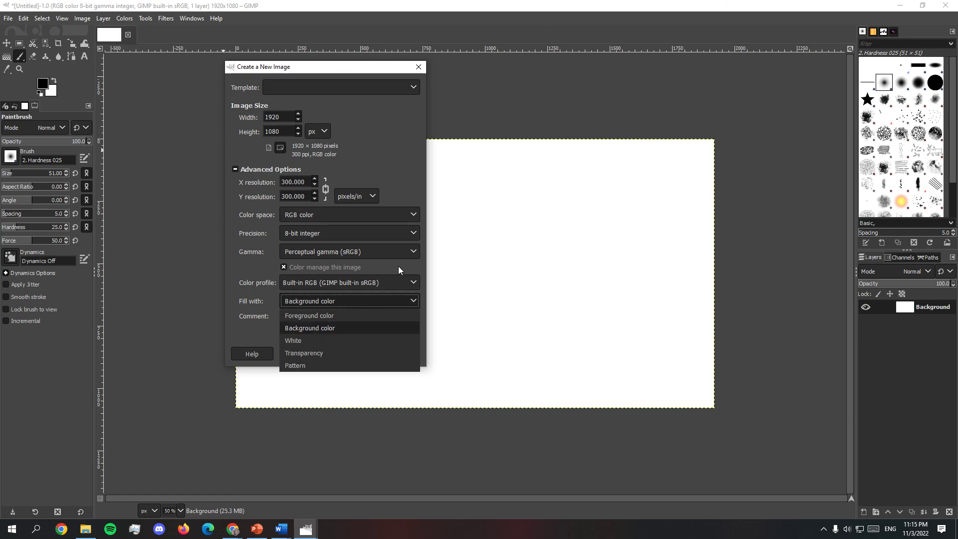
click(355, 340)
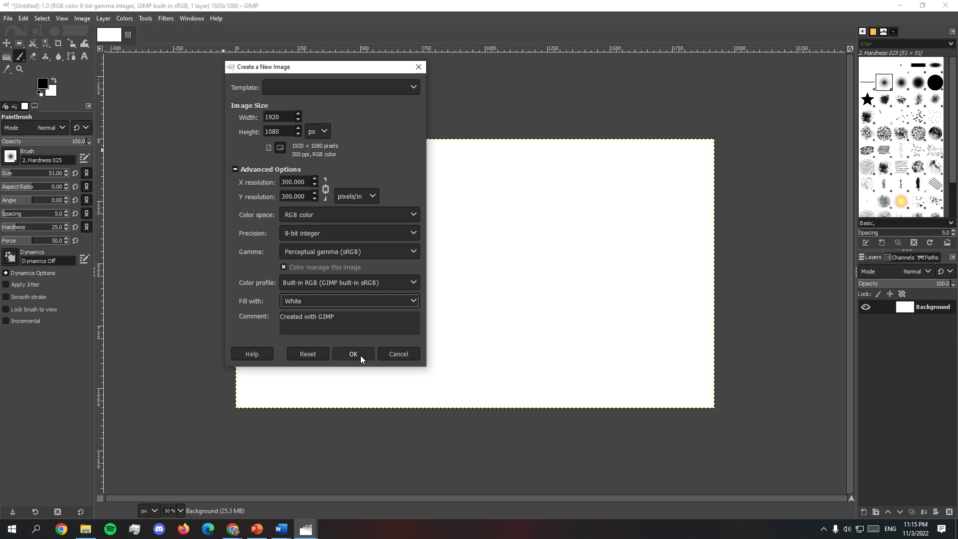
click(354, 354)
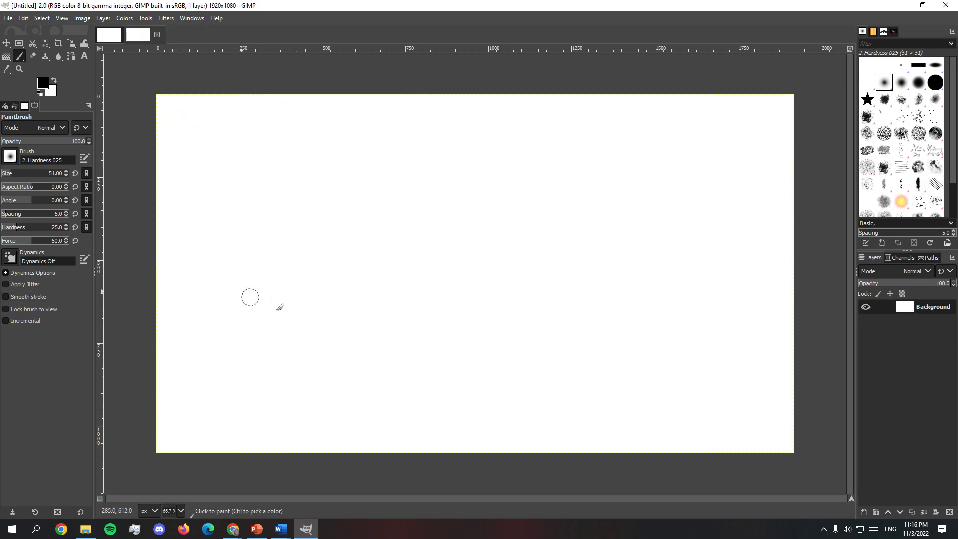
click(157, 36)
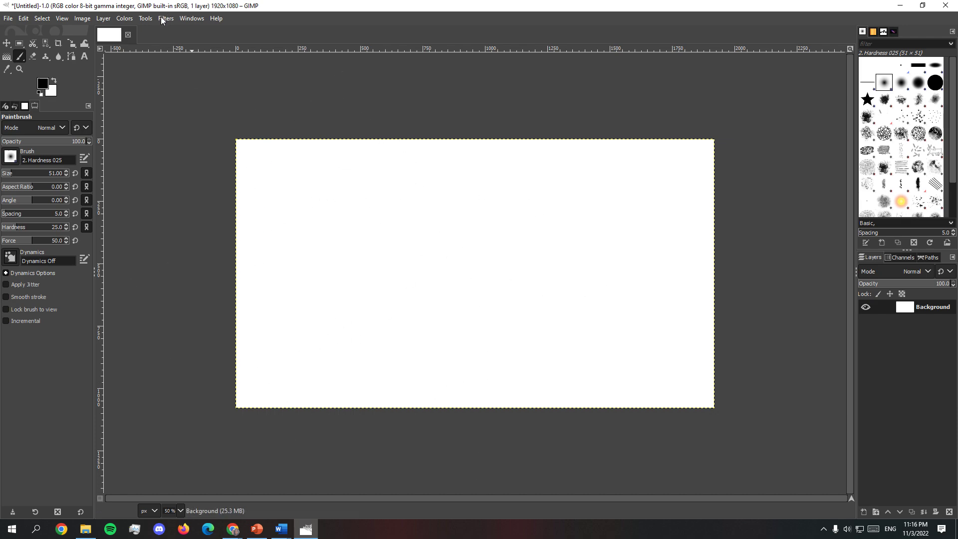
- With the Gradient tool, draw a diagonal linear gradient from the canvas's upper right to about X 282, Y 806 and discard it
click(147, 19)
mouse_move(166, 46)
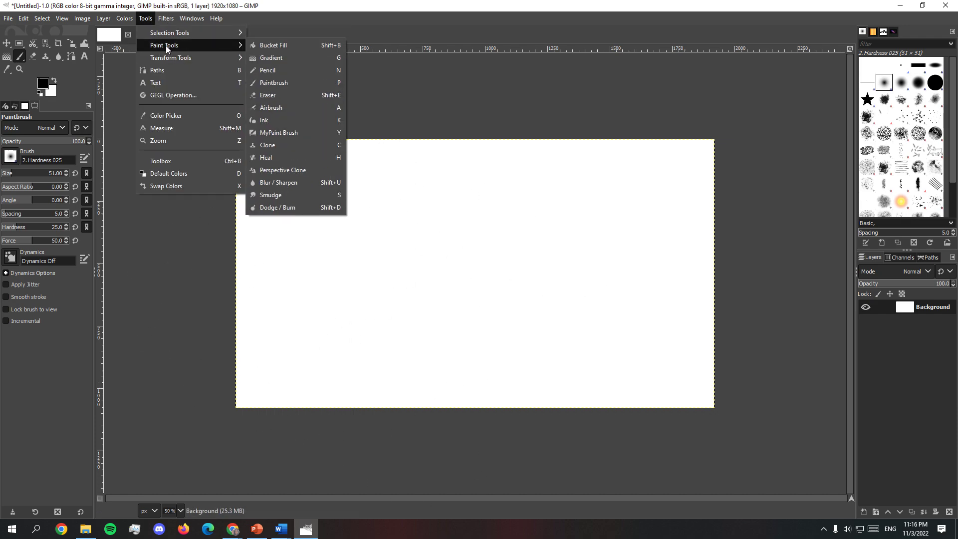
click(293, 58)
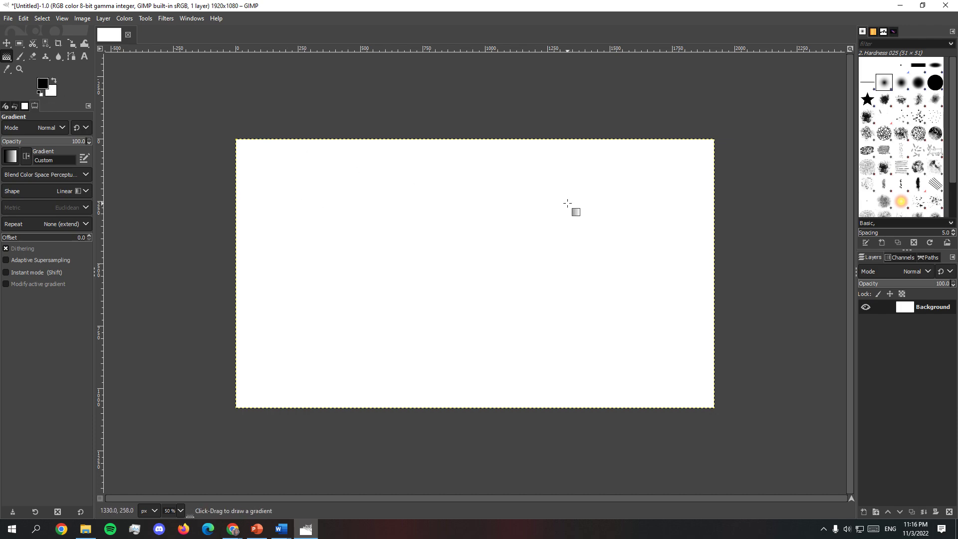
drag(609, 189, 306, 340)
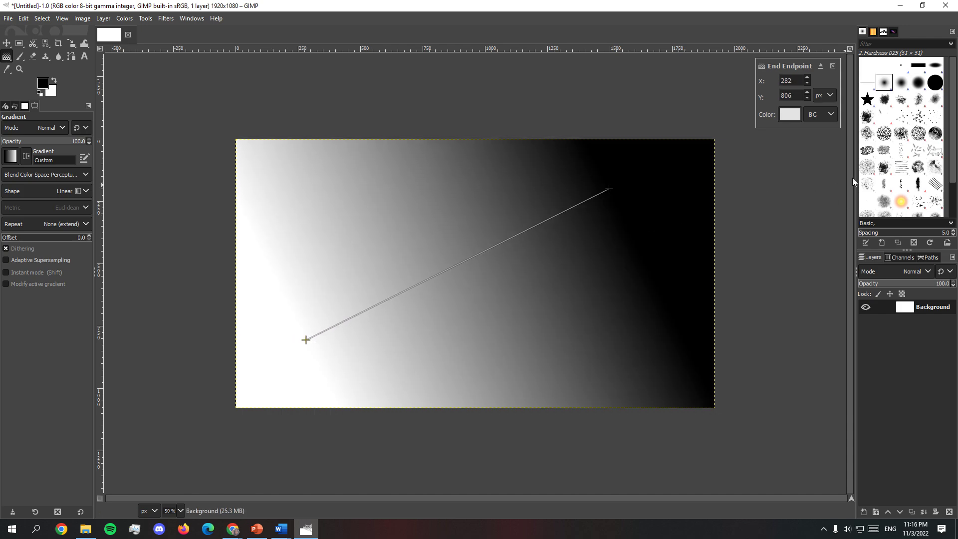
click(832, 65)
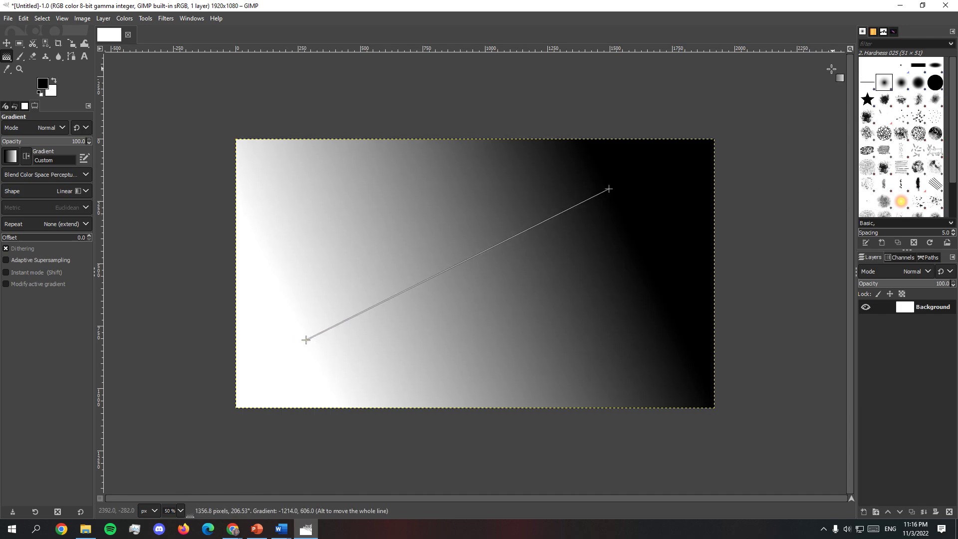
key(Escape)
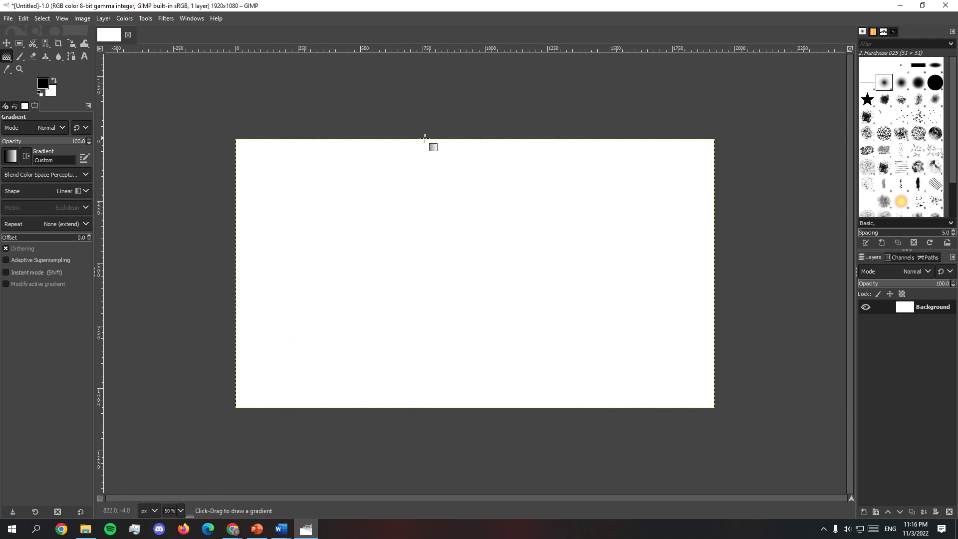
- Try several hues and shades for the foreground color and set it to the muted purple 745fa5
click(43, 87)
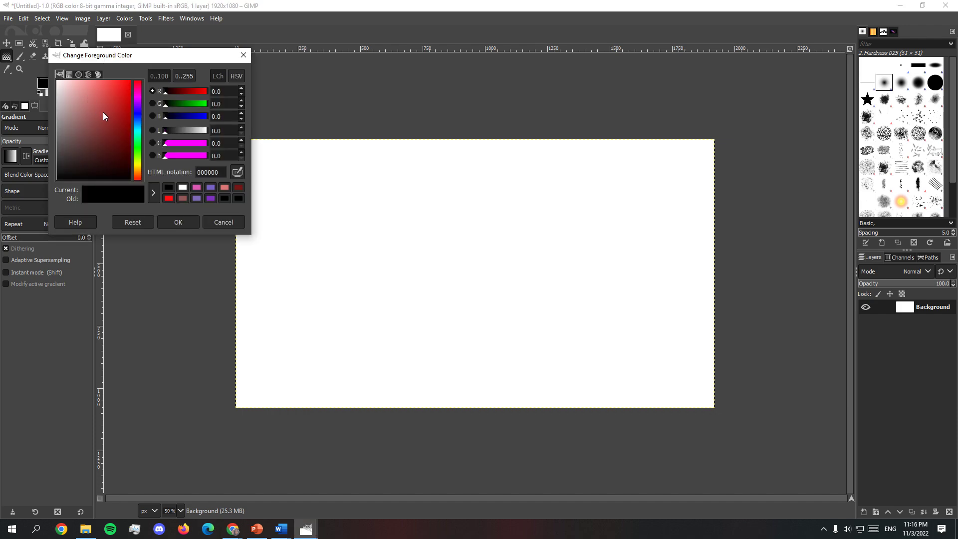
drag(78, 100, 73, 119)
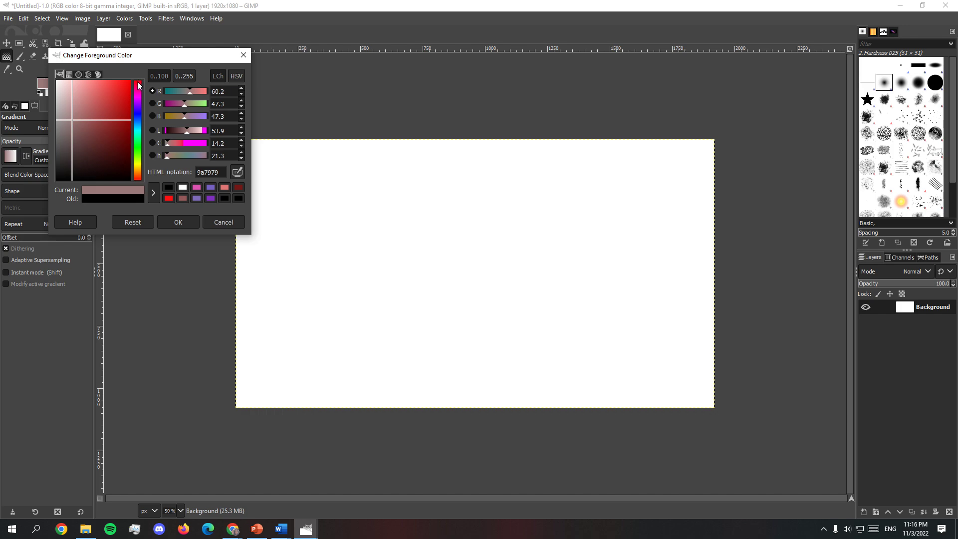
drag(137, 83, 136, 117)
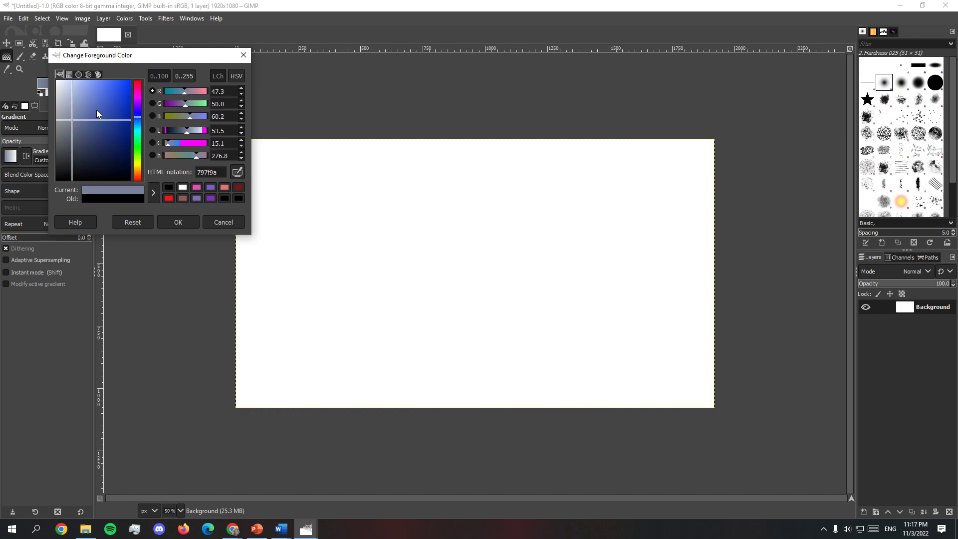
drag(85, 138, 91, 172)
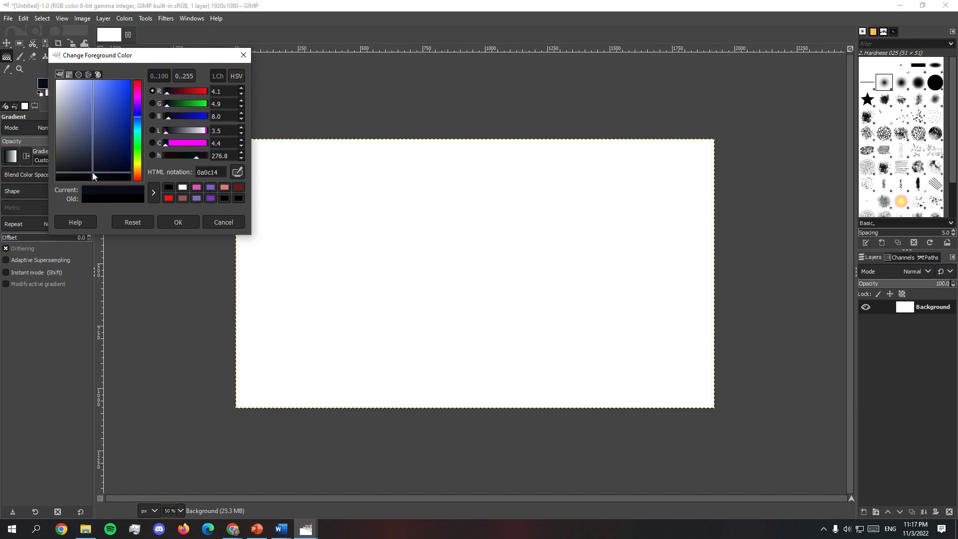
drag(137, 116, 137, 105)
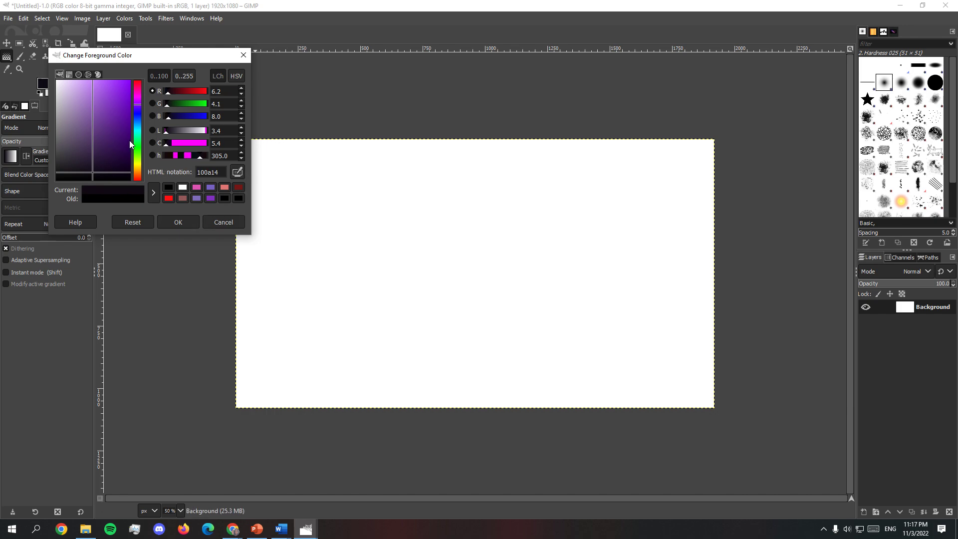
mouse_move(137, 107)
mouse_down()
mouse_move(143, 84)
mouse_move(145, 107)
mouse_up()
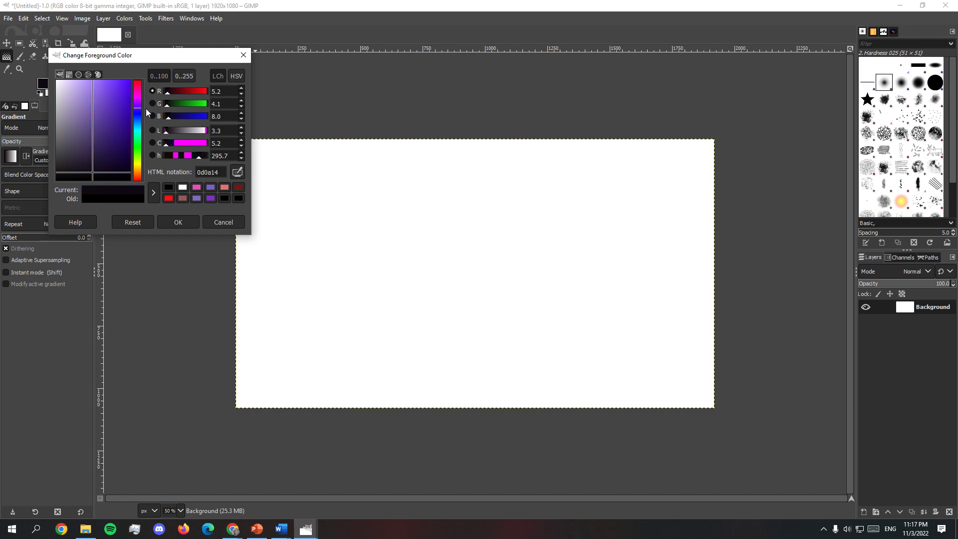
drag(100, 154, 88, 116)
click(187, 221)
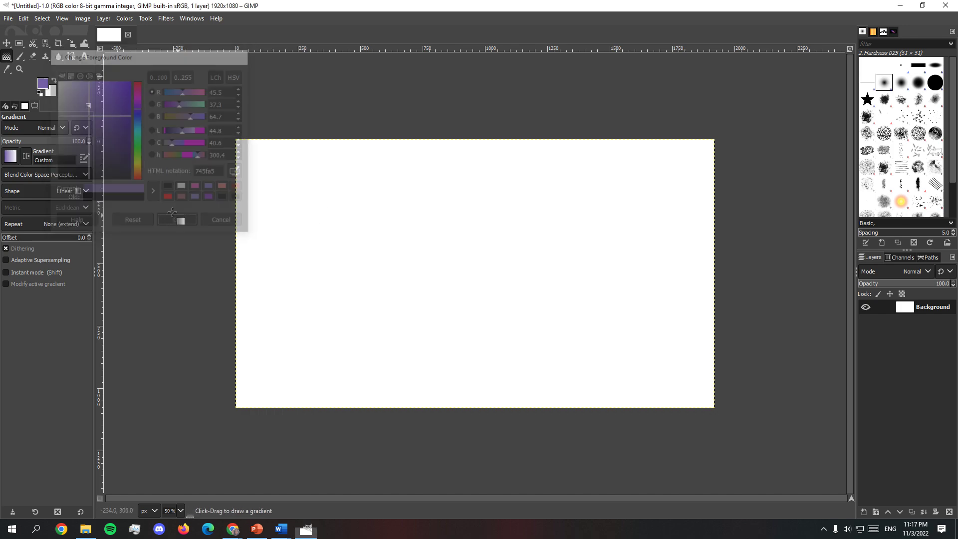
- Set the background color to the muted red a15e5e
click(52, 93)
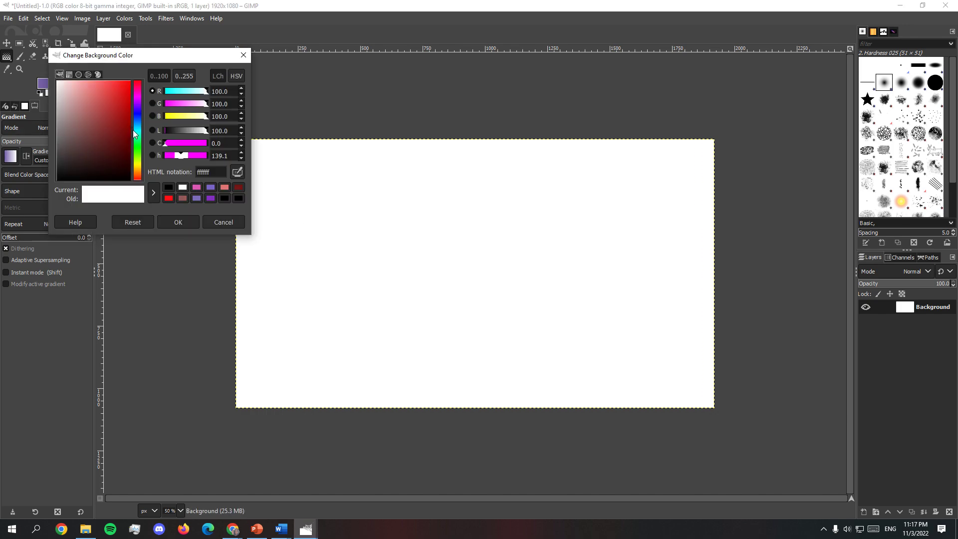
drag(137, 112, 138, 85)
drag(88, 126, 87, 117)
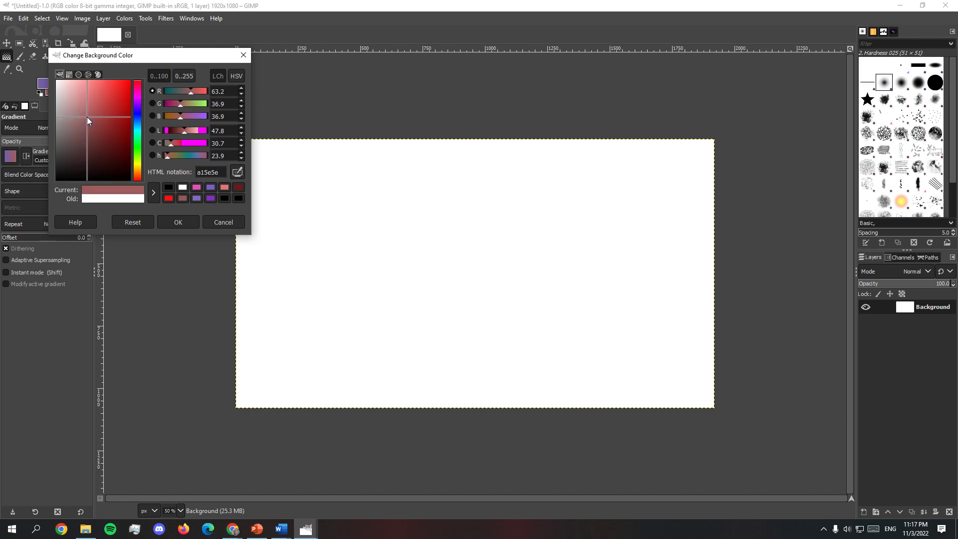
click(178, 222)
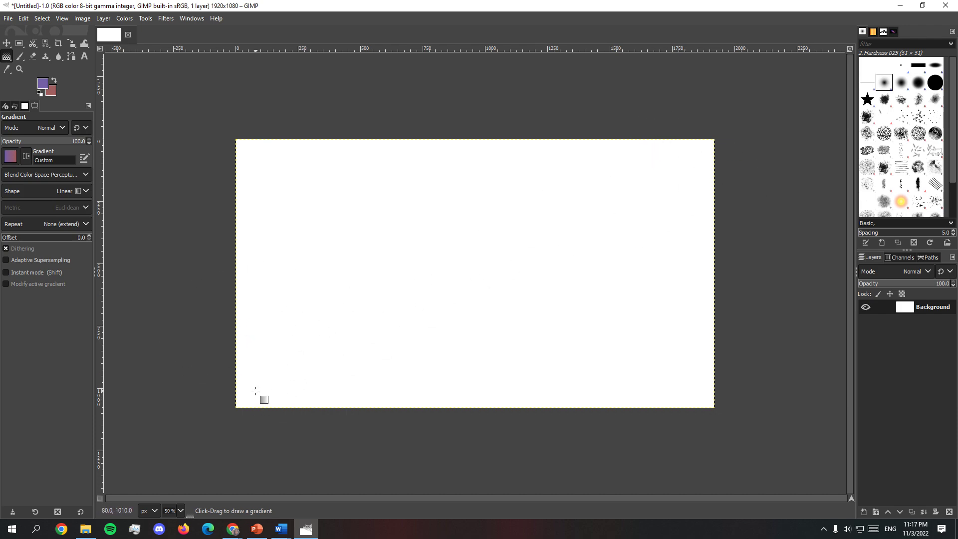
- Draw a linear gradient from the canvas's lower left to X 1784, Y 90, and pull both endpoints toward the center, with the start at X 806, Y 656
drag(255, 391, 680, 161)
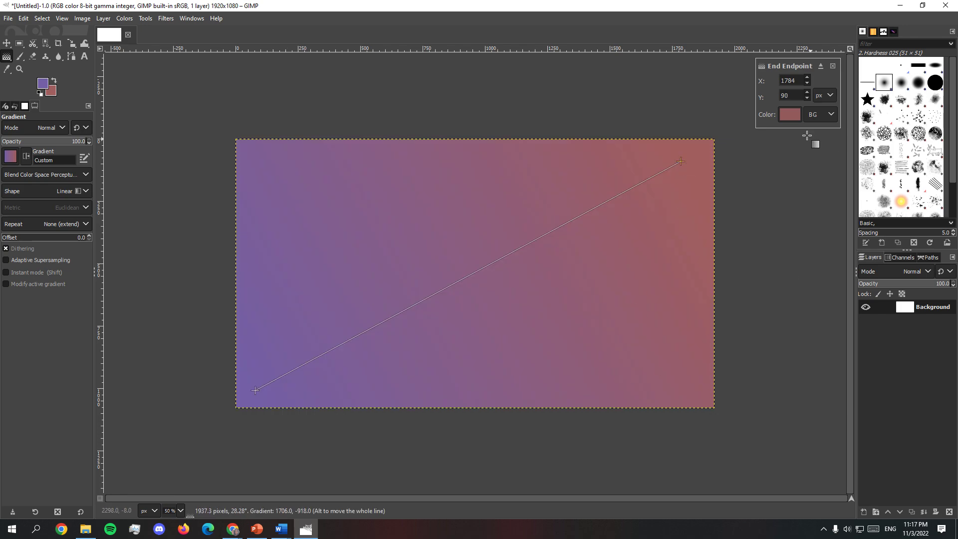
click(832, 66)
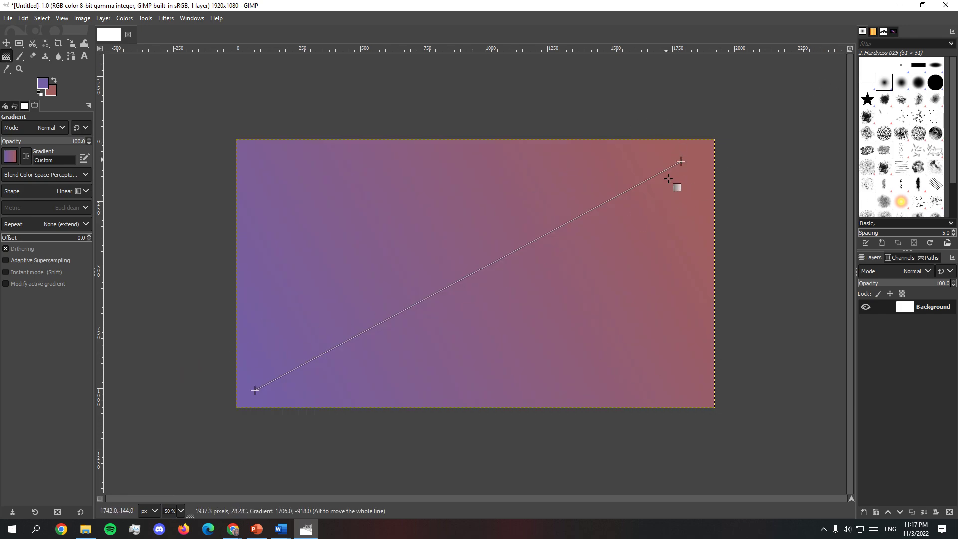
drag(255, 391, 376, 330)
drag(681, 161, 501, 262)
drag(379, 331, 436, 302)
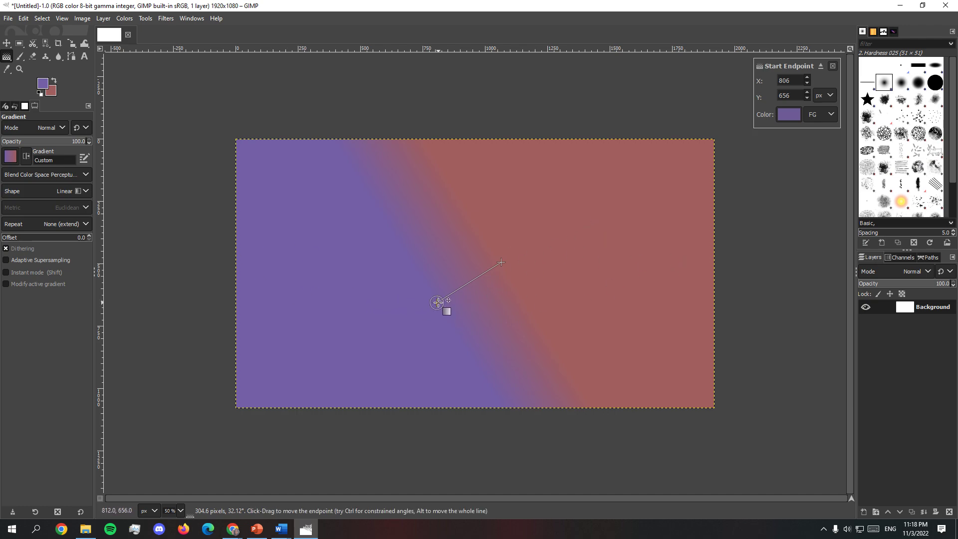
- Move the gradient's endpoints apart again, leaving the end near the canvas's upper-right corner and the start at X 780, Y 752
drag(436, 301, 268, 368)
drag(500, 262, 670, 182)
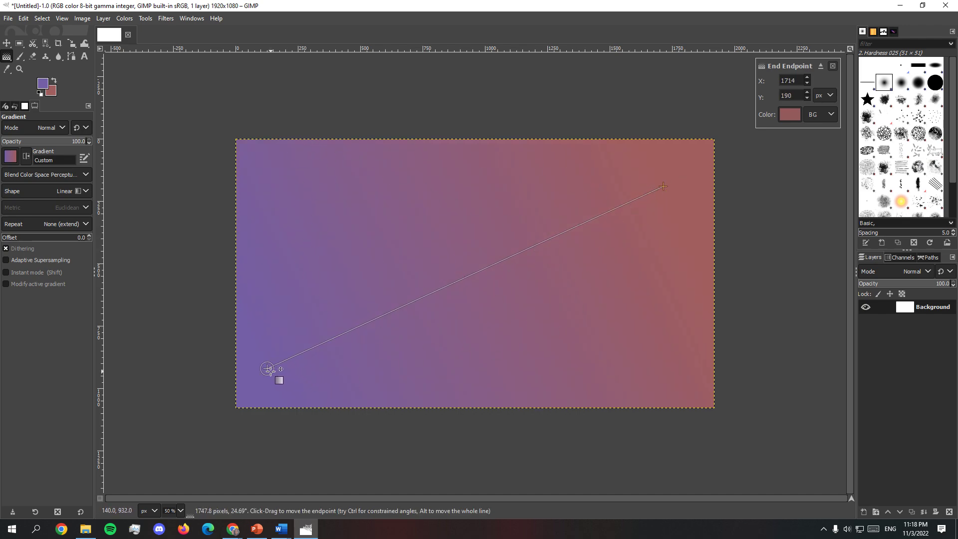
drag(268, 368, 325, 339)
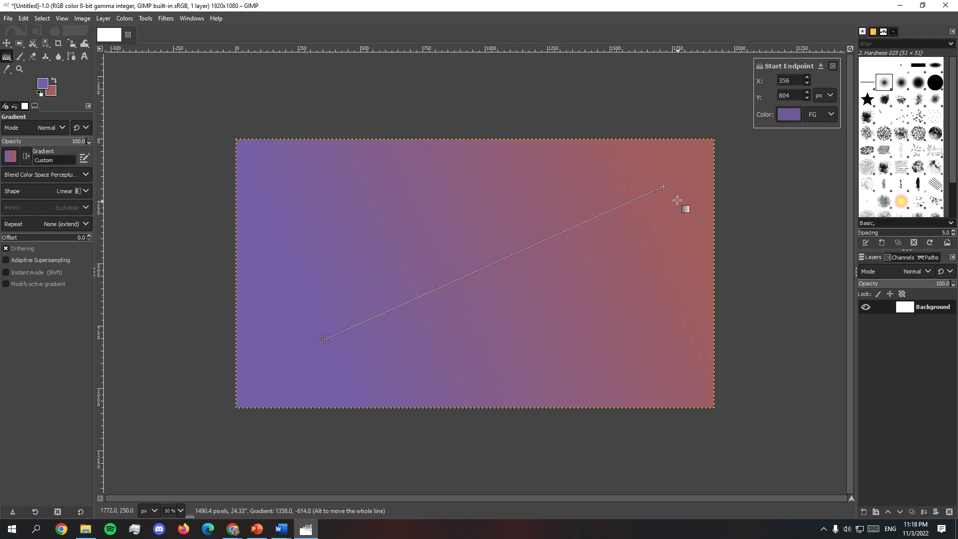
drag(664, 187, 699, 150)
drag(325, 340, 401, 318)
drag(400, 318, 430, 326)
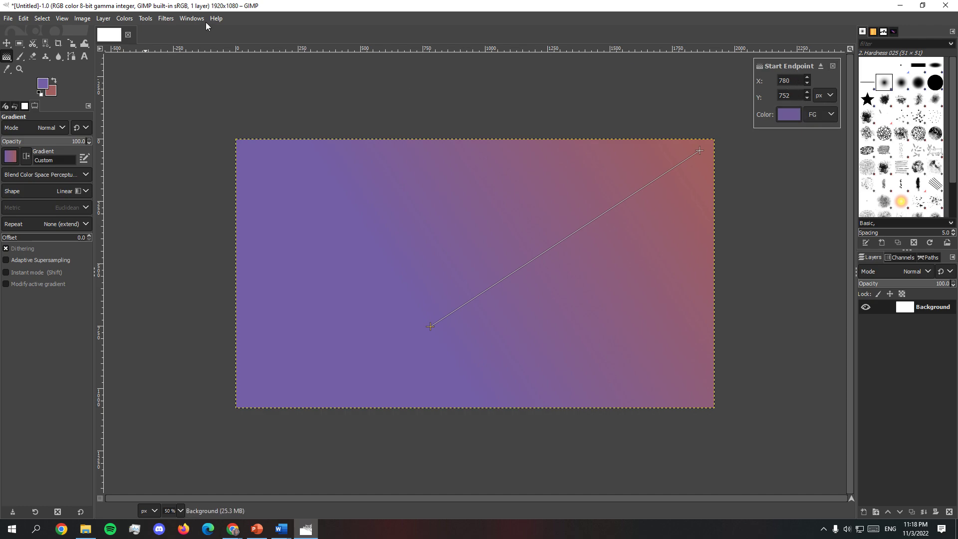
click(832, 65)
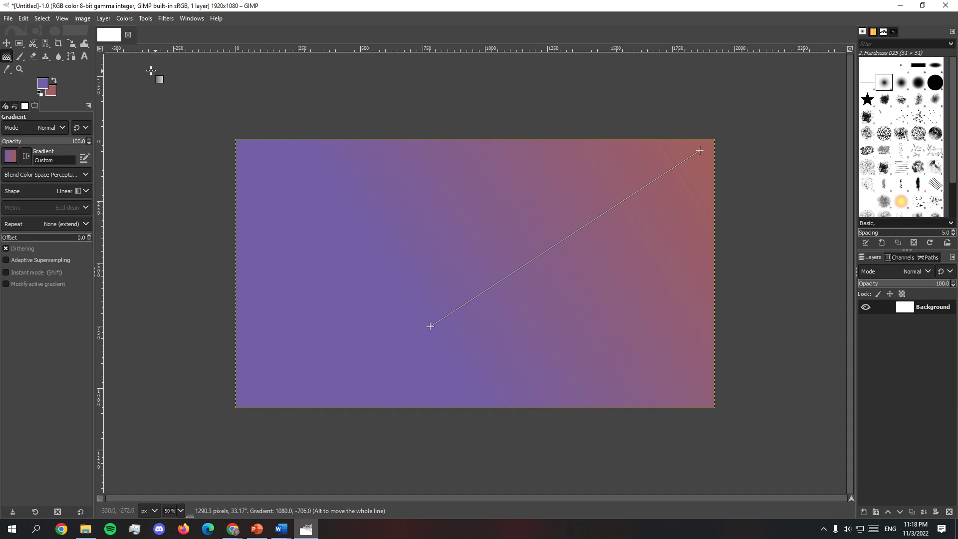
- Open shirtcartoon.jpg from the GIMP Activity Files folder on the D: drive as a new layer
click(7, 18)
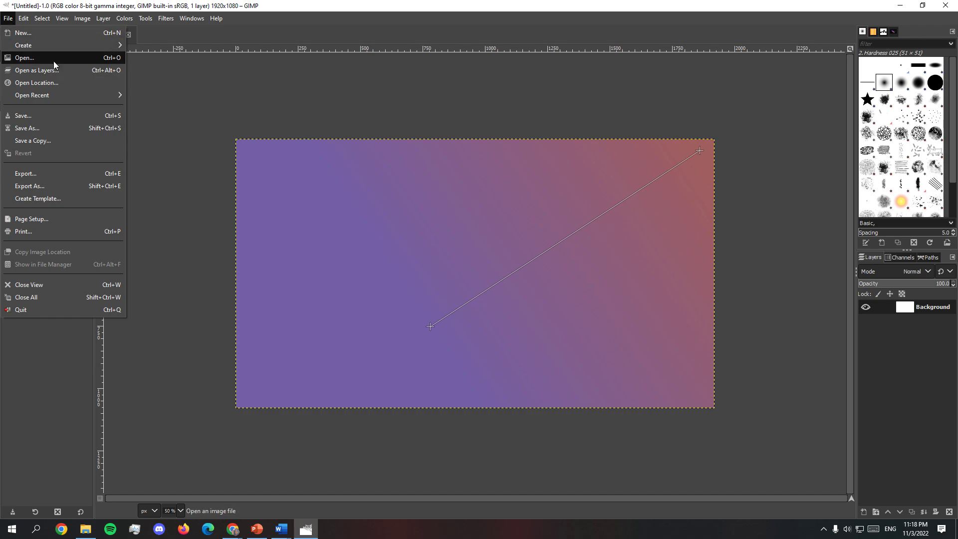
click(25, 68)
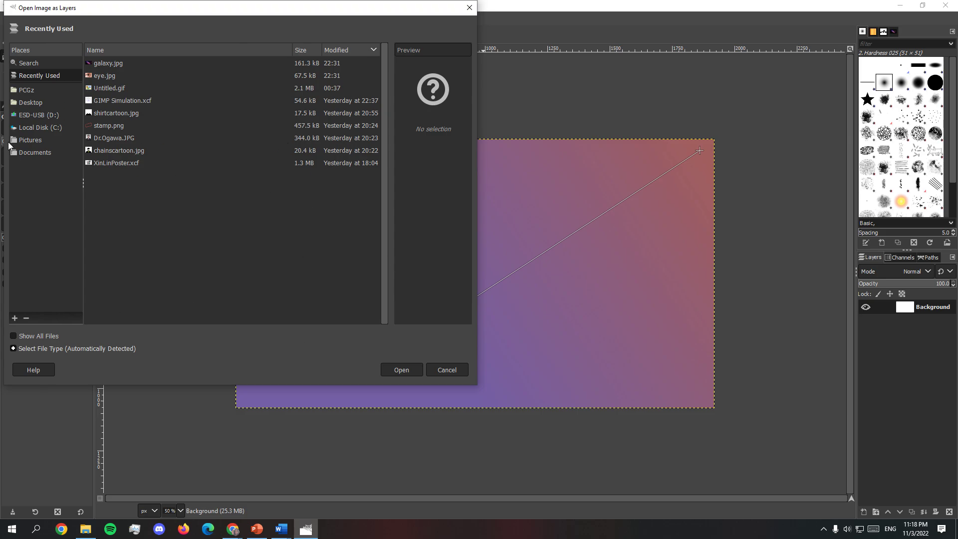
click(40, 114)
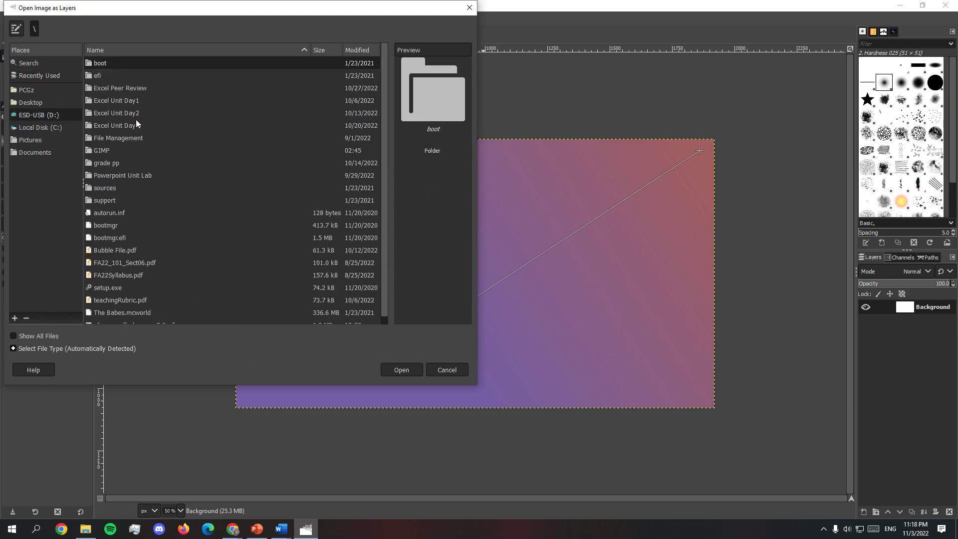
double_click(136, 148)
double_click(148, 64)
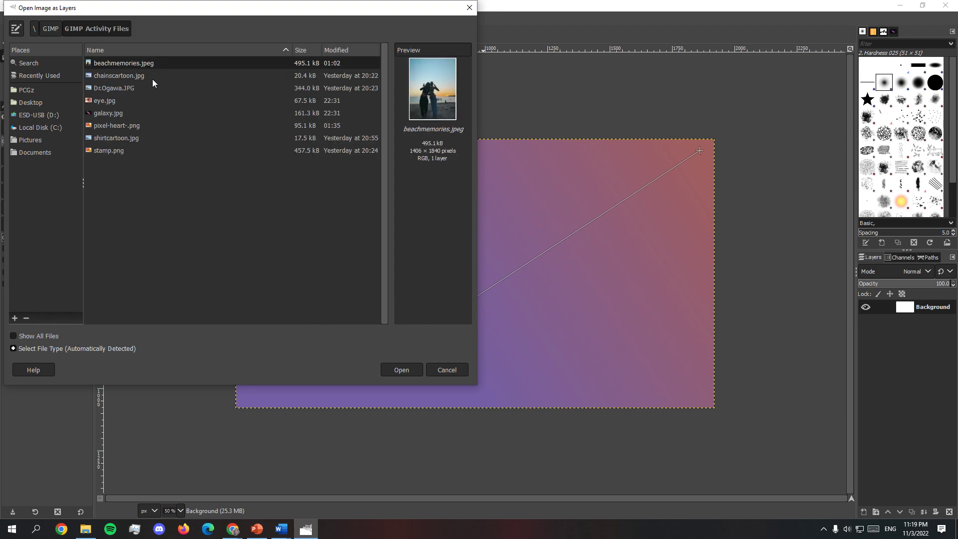
click(147, 138)
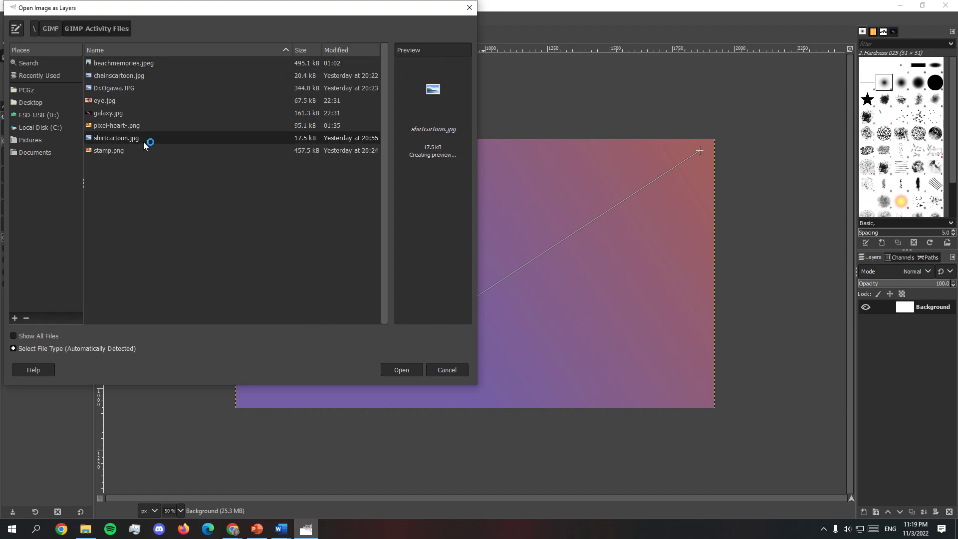
click(400, 370)
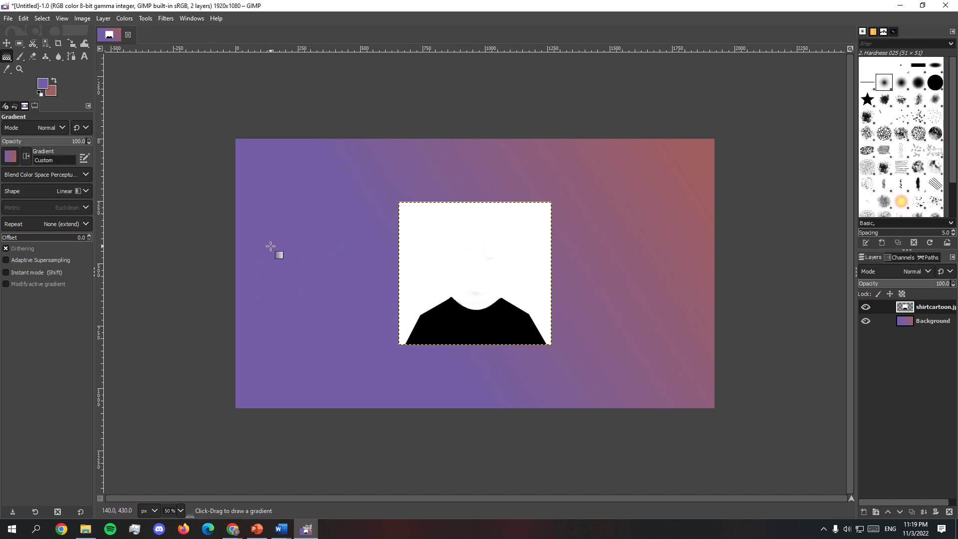
- With the Scale tool, enlarge the shirtcartoon.jpg layer proportionally to 1157 × 1083 px so it spans the canvas height
click(145, 19)
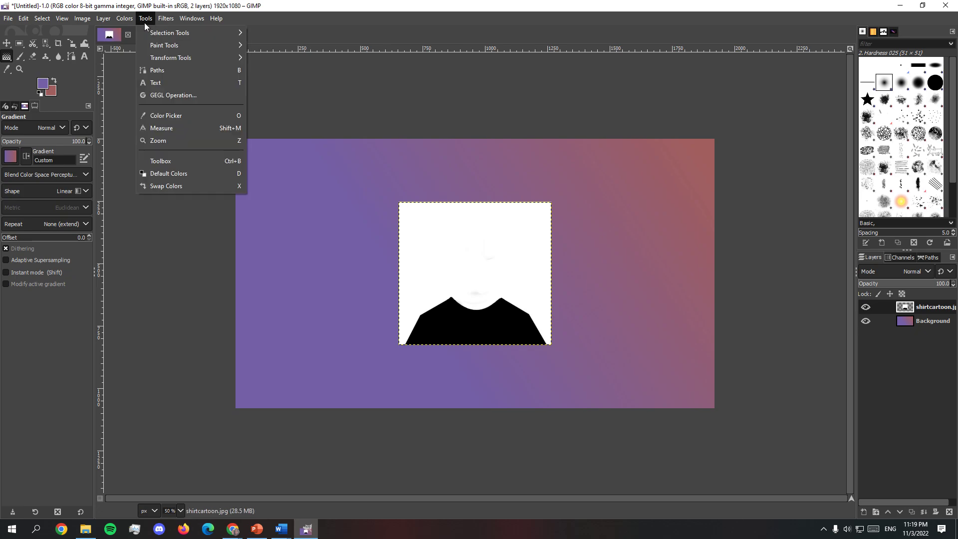
mouse_move(176, 58)
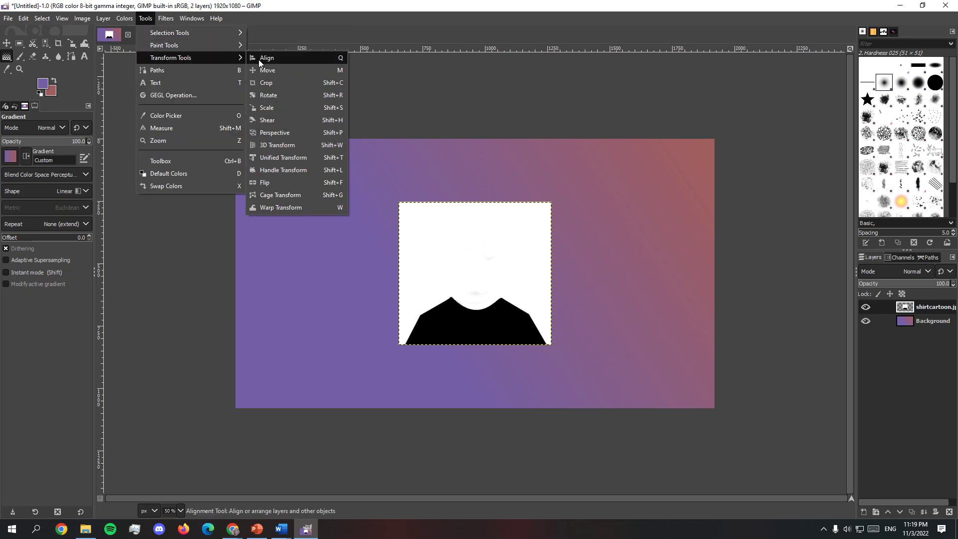
click(274, 106)
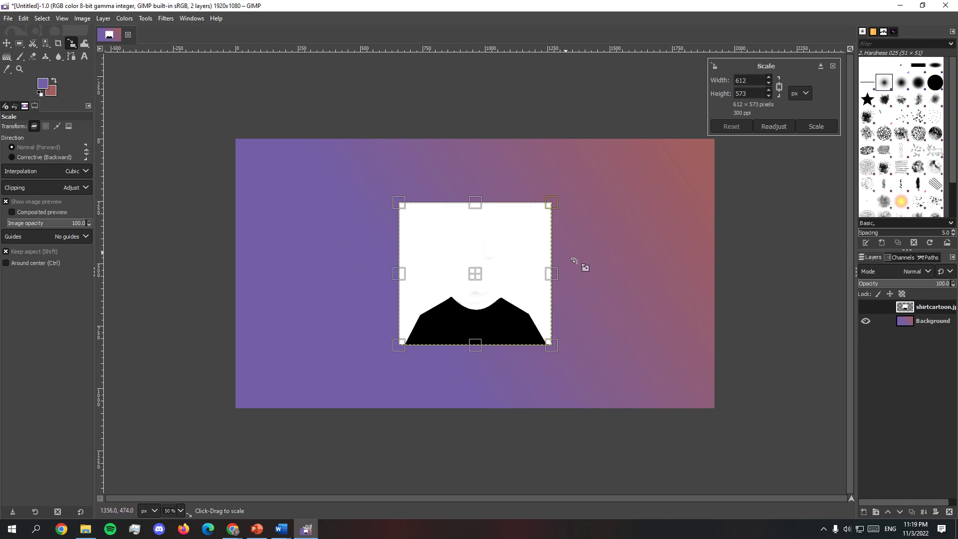
drag(400, 204, 328, 141)
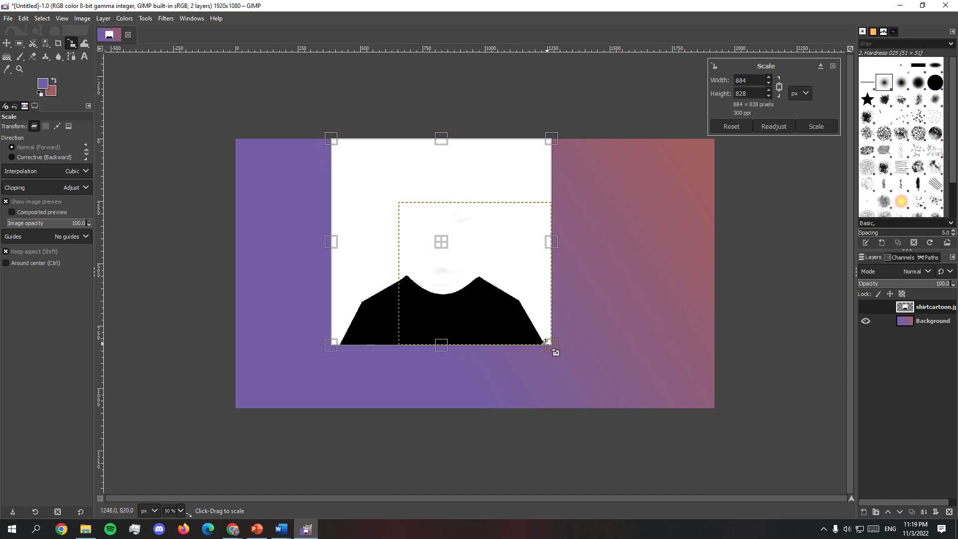
drag(554, 349, 633, 393)
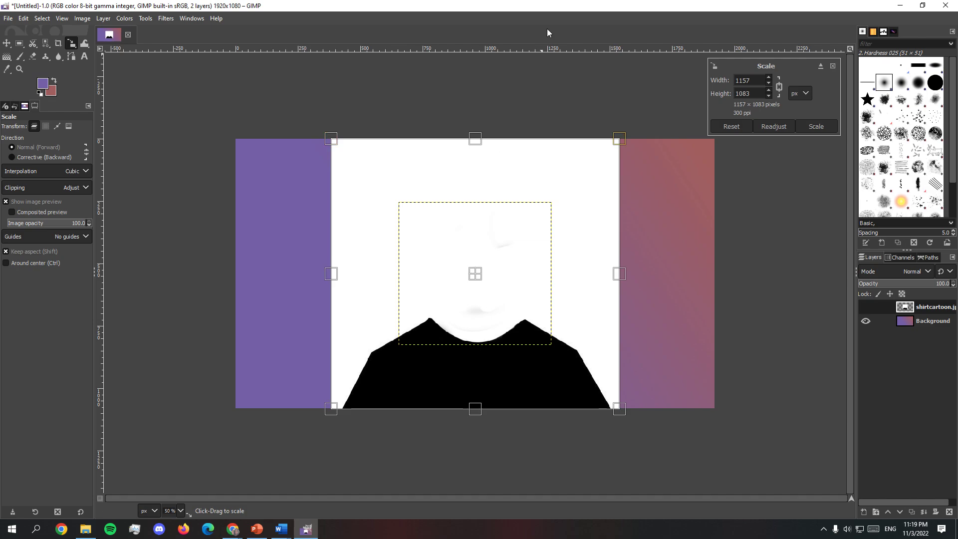
- Try resizing the layer with its aspect ratio unlinked, undo the distortion and link width and height again
click(778, 87)
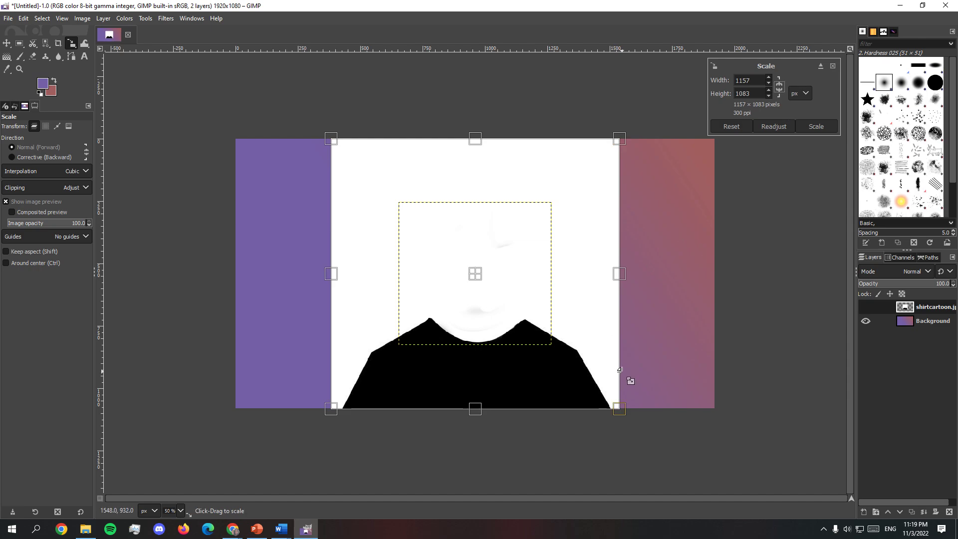
drag(624, 412, 599, 358)
key(ctrl+z)
click(779, 87)
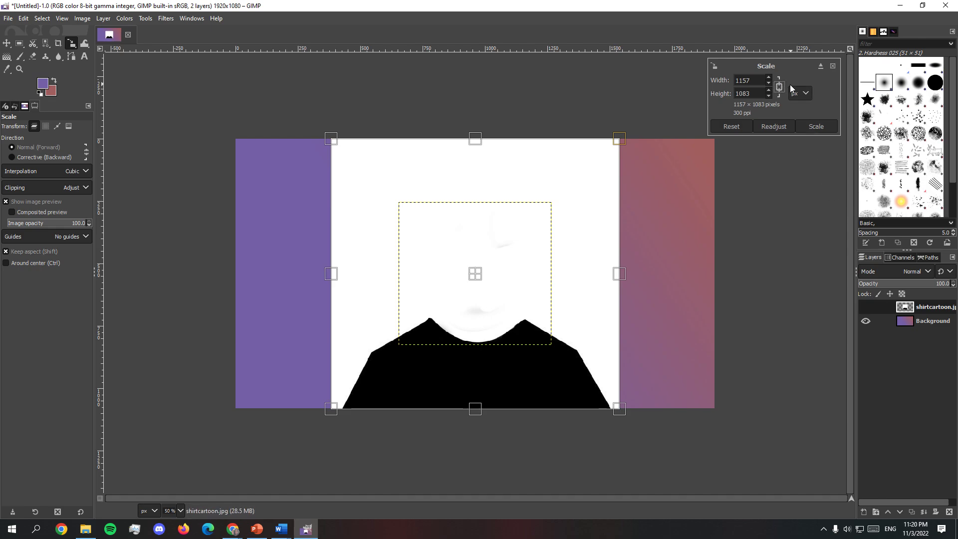
- Apply the scaling to the shirtcartoon.jpg layer, and start the Scale tool on it once more and apply it at 1158 × 1085 px
click(821, 131)
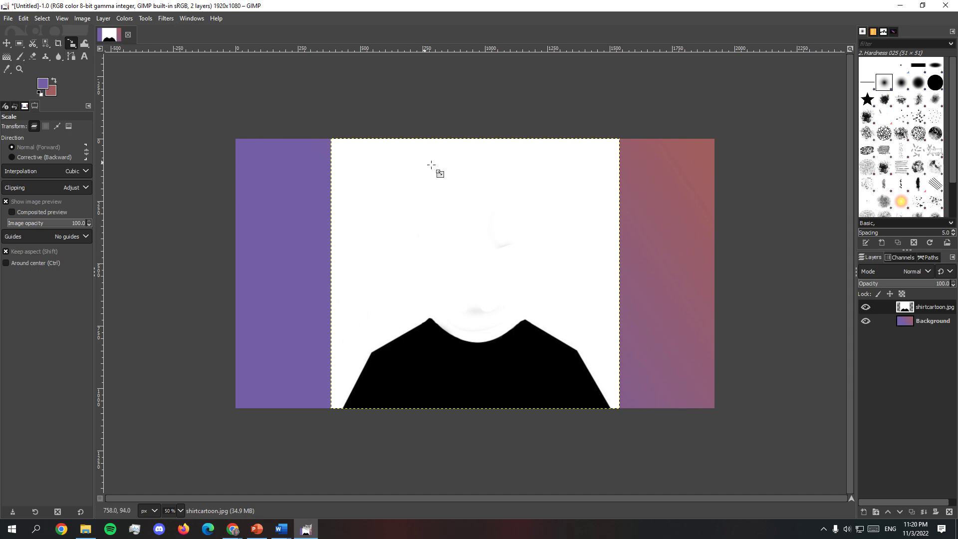
click(431, 165)
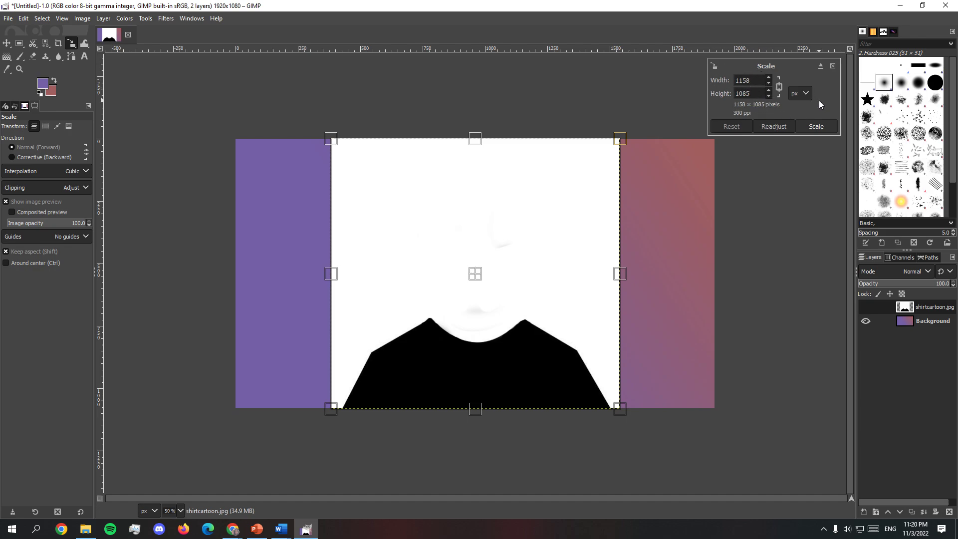
click(816, 126)
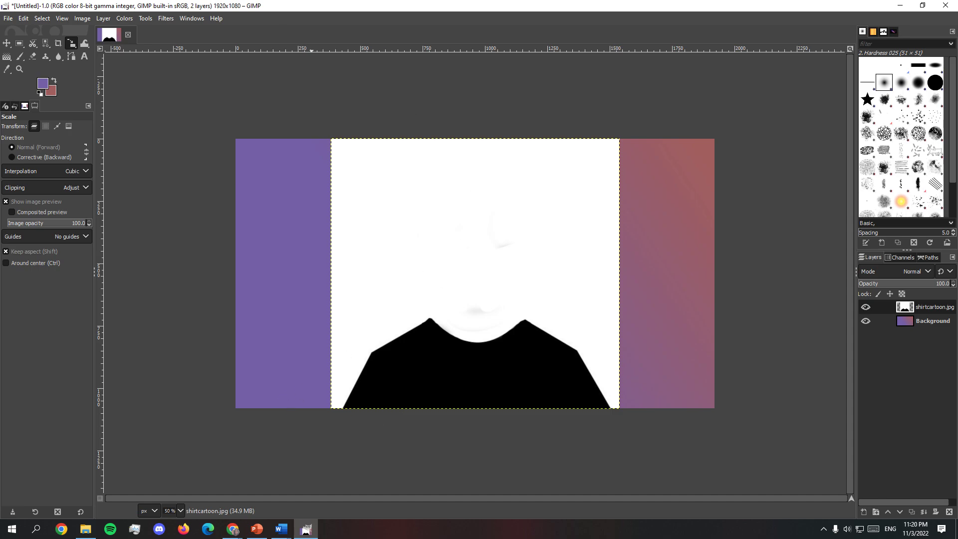
- Erase a zigzag stroke across the shirtcartoon.jpg layer with the Eraser and undo it
click(33, 57)
mouse_move(324, 229)
mouse_down()
mouse_move(393, 182)
mouse_move(496, 182)
mouse_move(512, 249)
mouse_move(459, 333)
mouse_move(500, 352)
mouse_up()
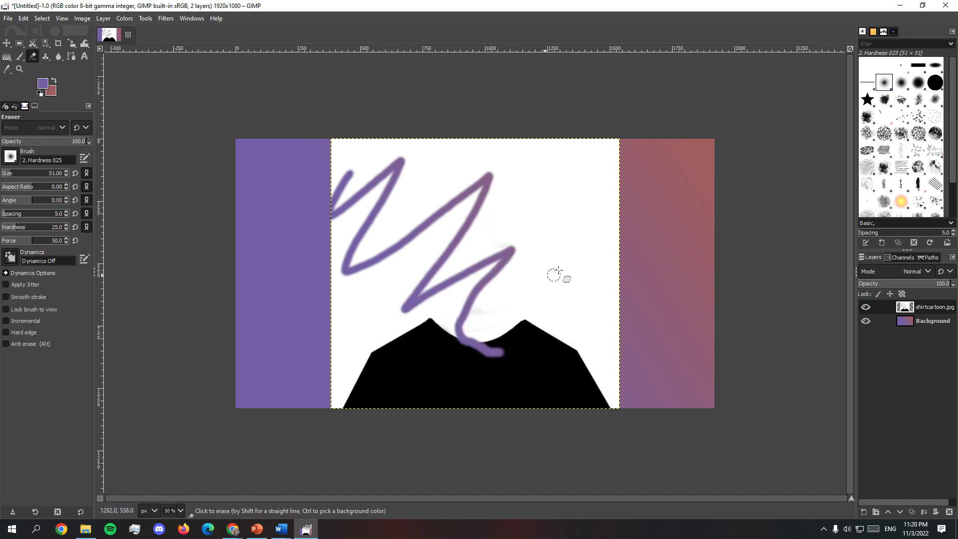
key(ctrl+z)
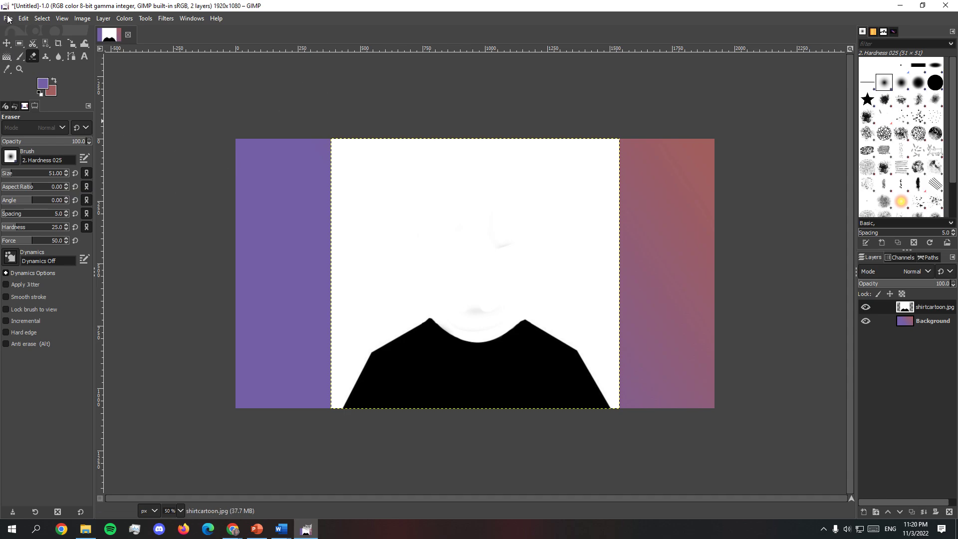
- Switch to the GIMP.pptx presentation in PowerPoint and read the color select tool description on the Selection Tools slide
click(899, 6)
click(257, 529)
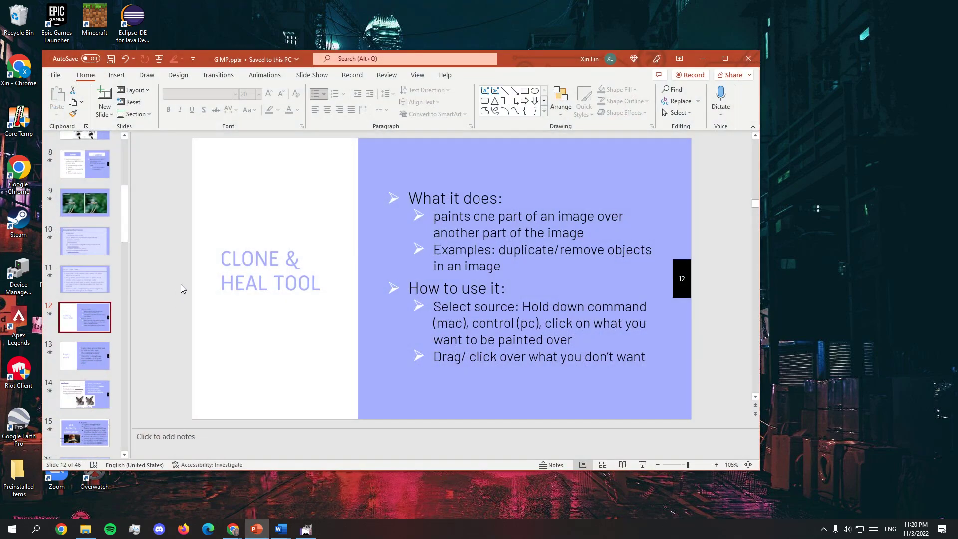
scroll(65, 314, up, 1)
click(86, 334)
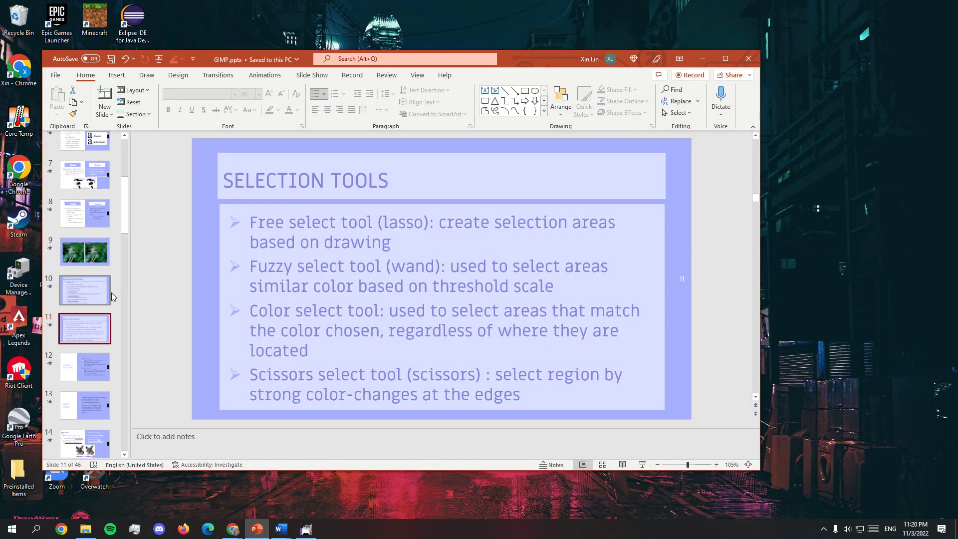
triple_click(254, 310)
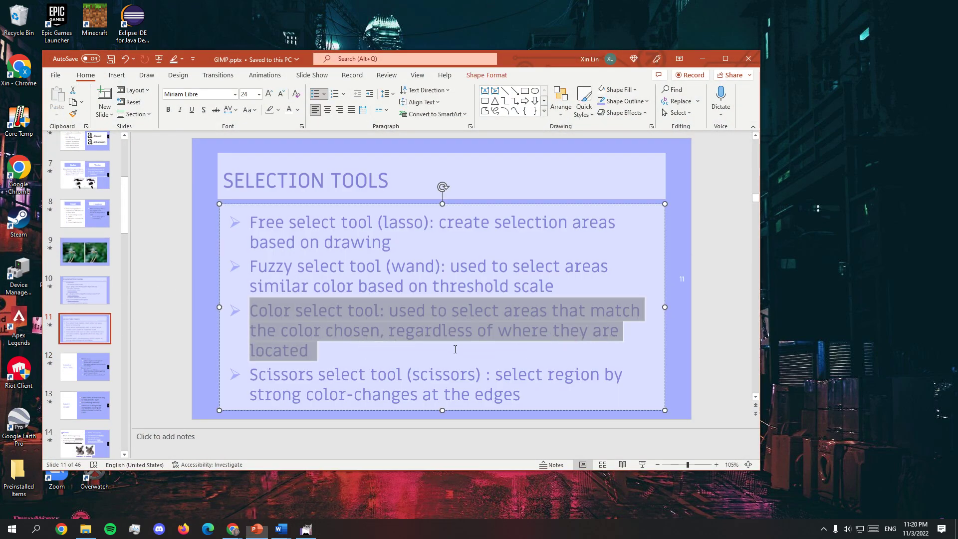
click(486, 319)
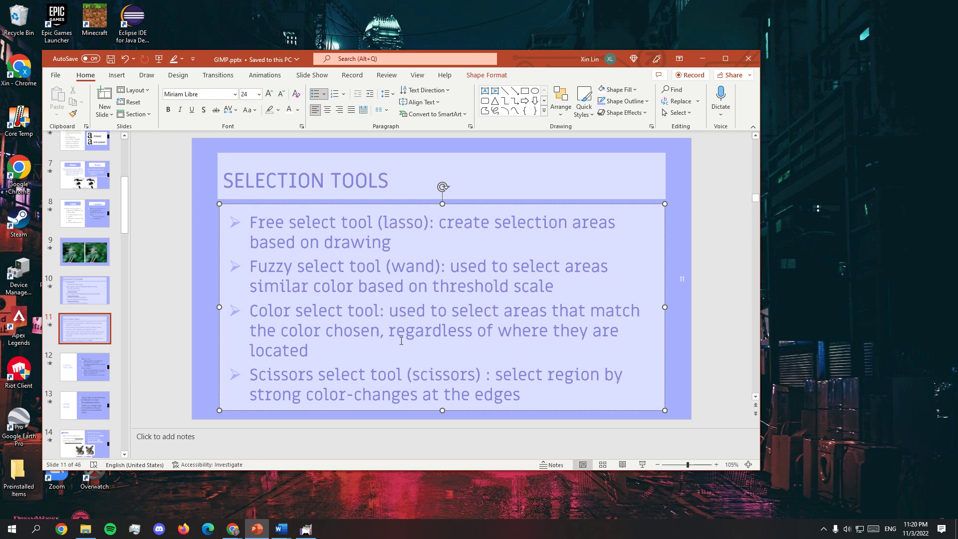
- Switch back to GIMP and select the white area around the shirt with the Select by Color tool, trying out different thresholds
click(305, 528)
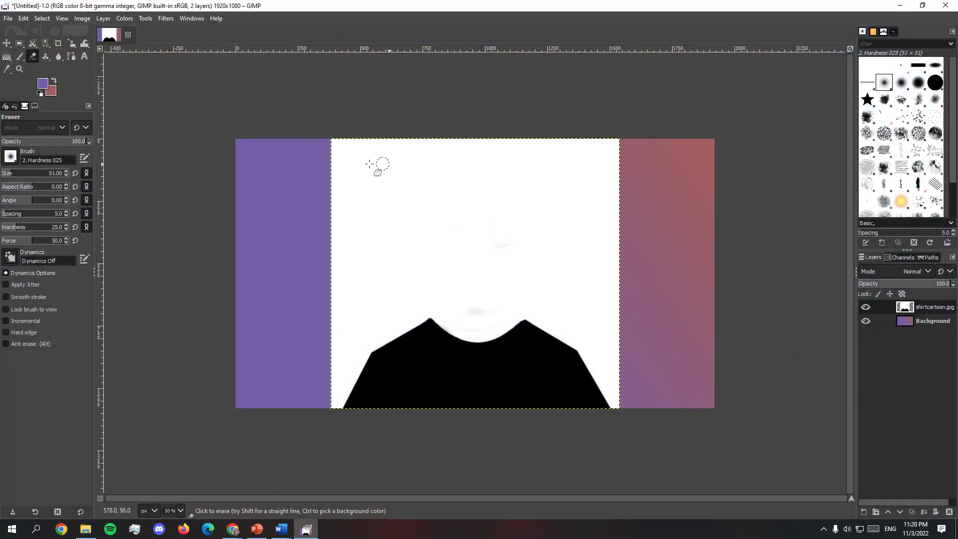
click(165, 19)
click(164, 21)
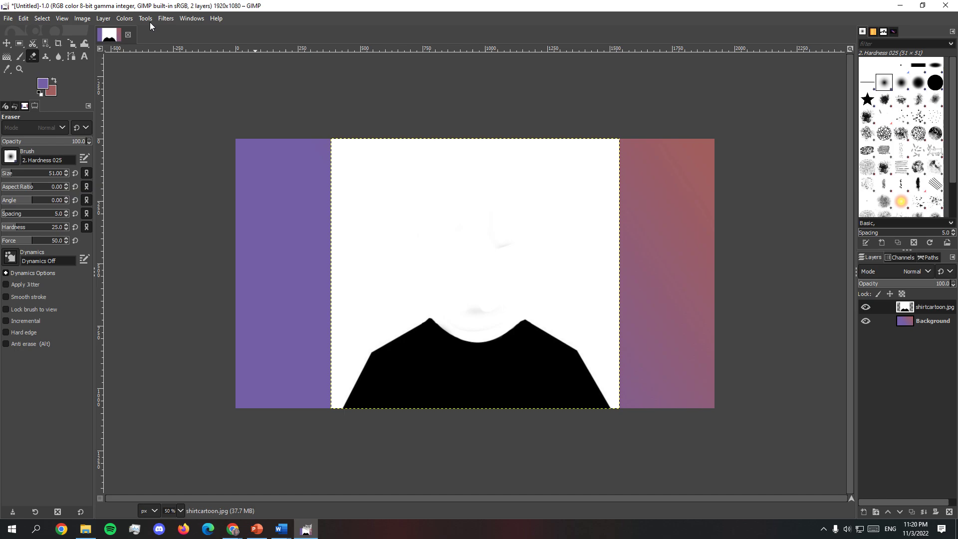
click(165, 20)
mouse_move(145, 18)
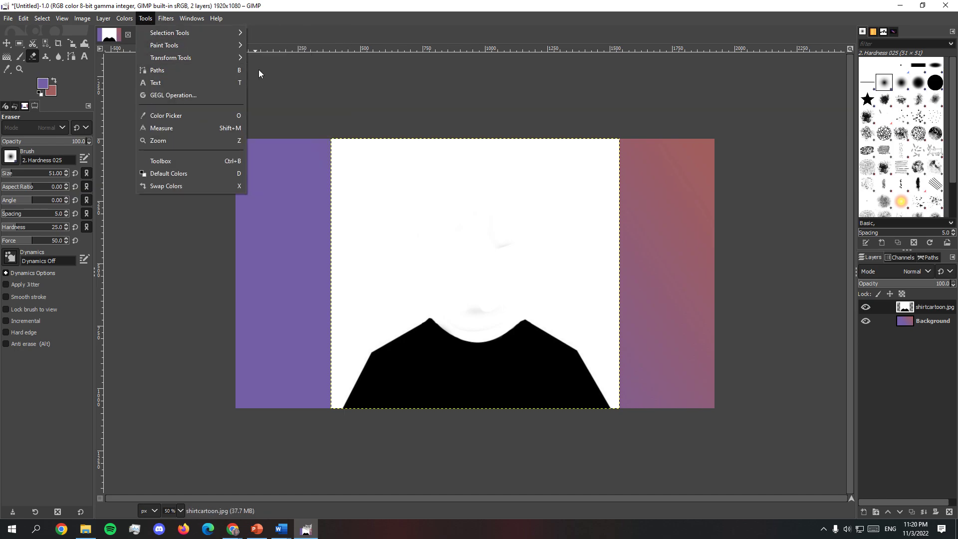
mouse_move(207, 31)
click(284, 95)
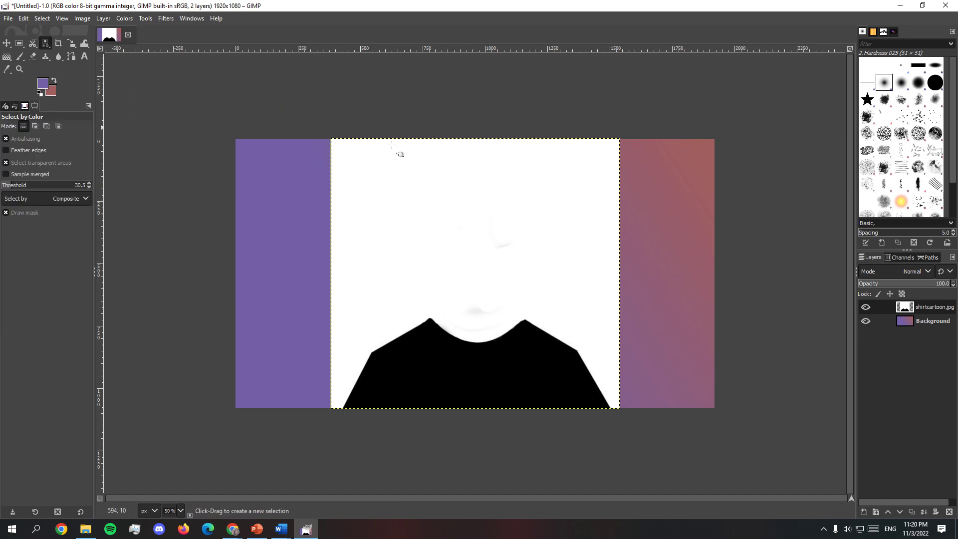
click(470, 226)
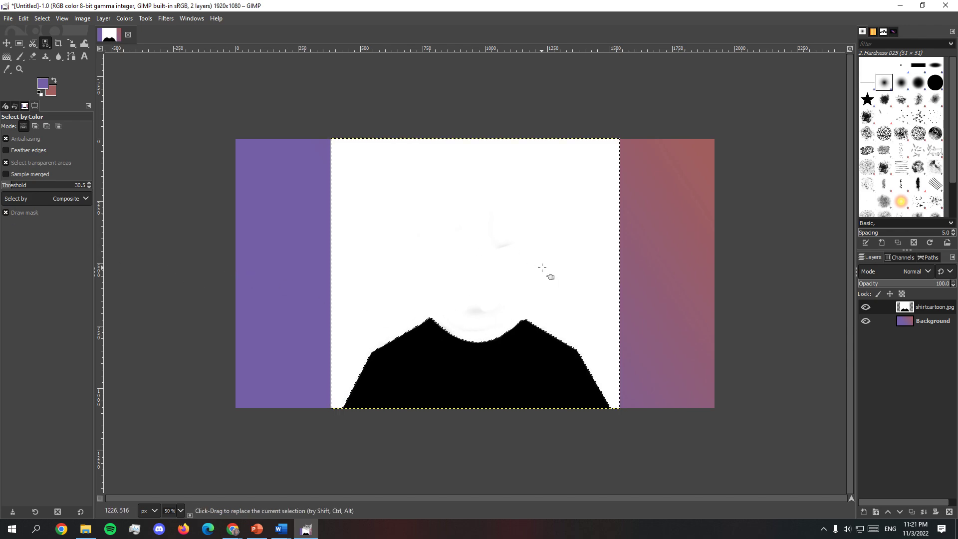
drag(518, 259, 590, 287)
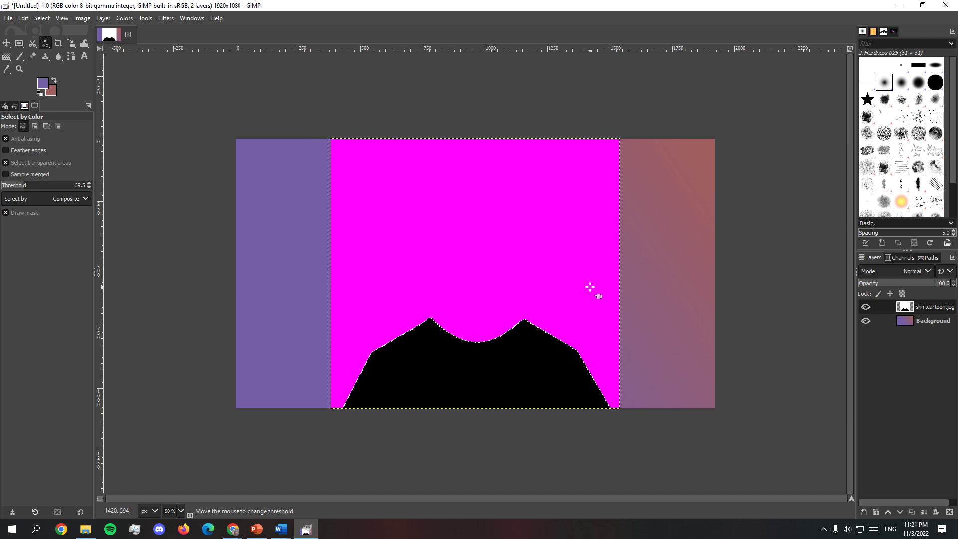
drag(589, 286, 552, 438)
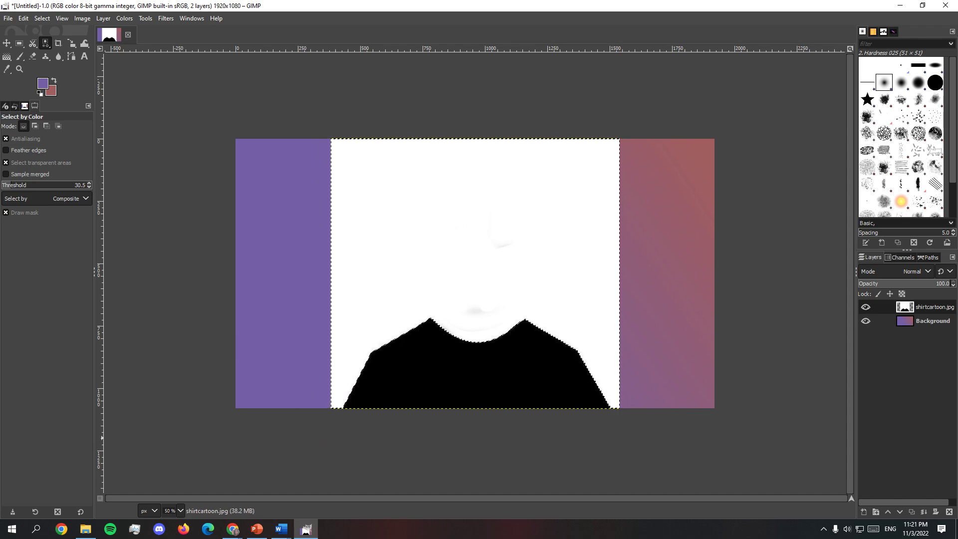
- Remove the alpha channel from the shirtcartoon.jpg layer and erase several zigzag strokes across the selected white area
right_click(887, 306)
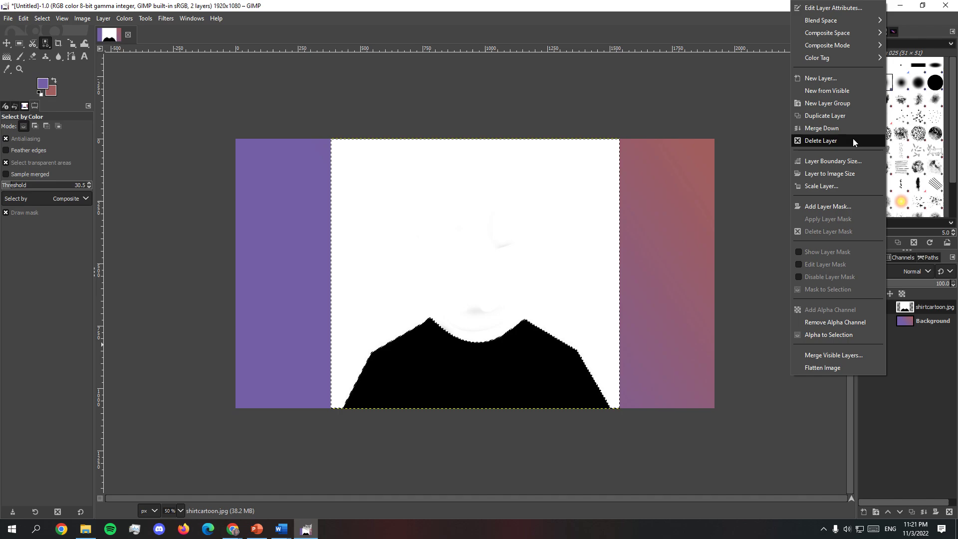
click(848, 322)
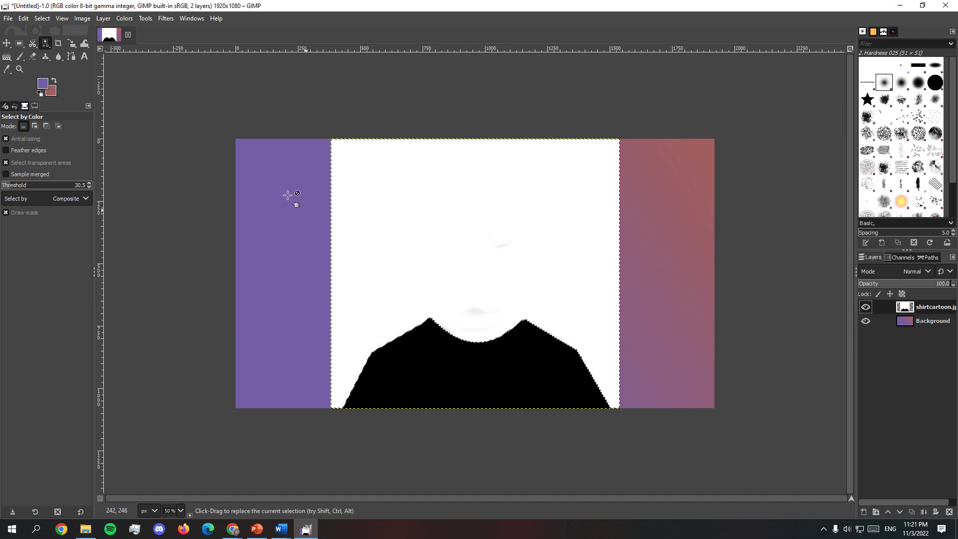
click(37, 55)
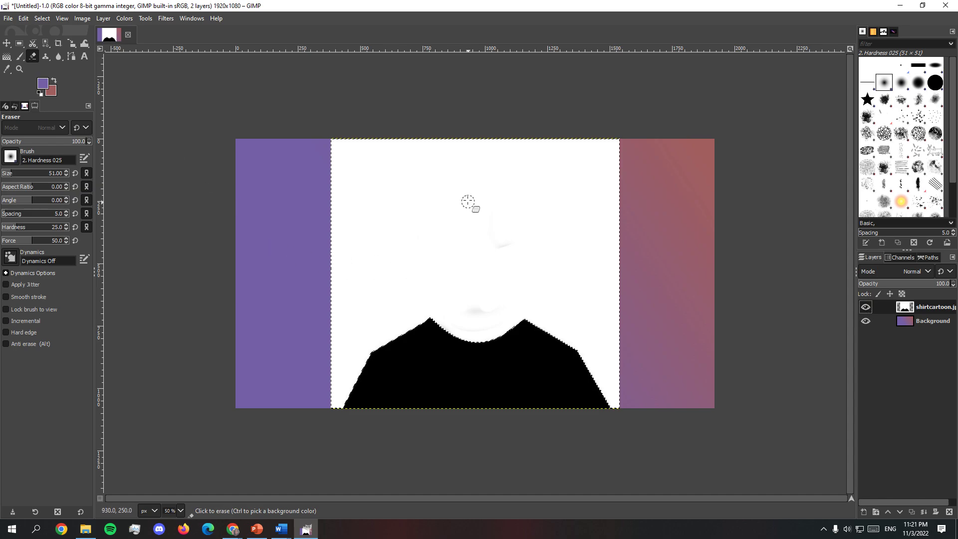
mouse_move(467, 190)
mouse_down()
mouse_move(510, 209)
mouse_move(441, 329)
mouse_up()
drag(534, 214, 519, 295)
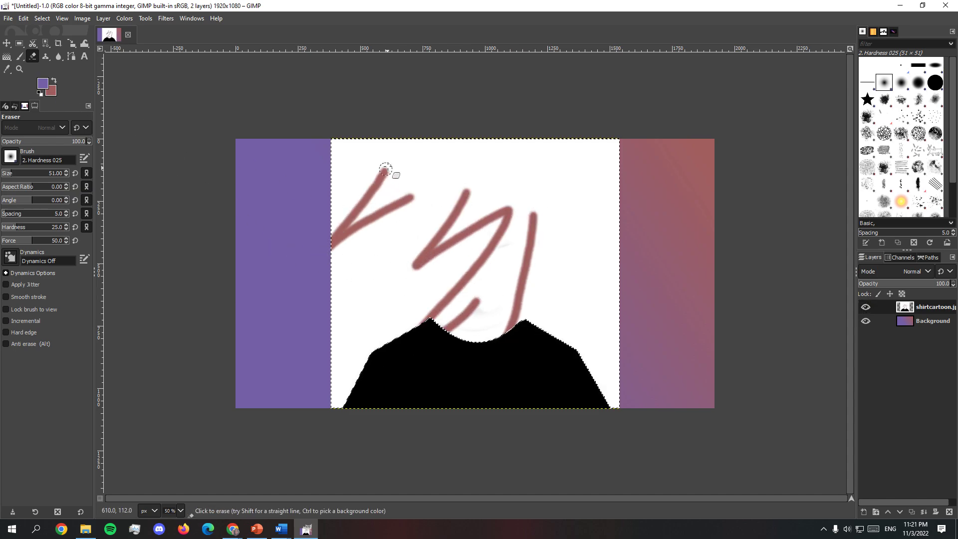
mouse_move(388, 166)
mouse_down()
mouse_move(302, 303)
mouse_move(269, 268)
mouse_up()
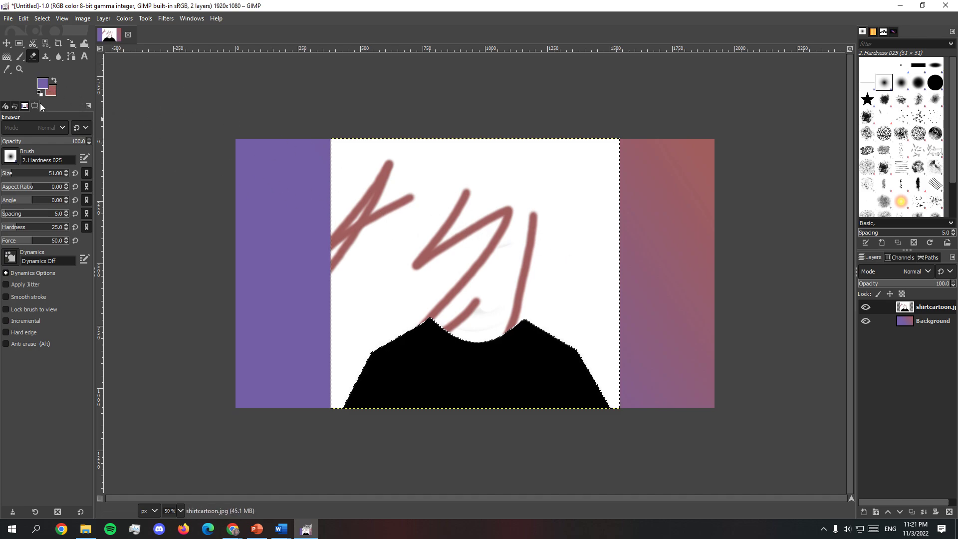
- Set the background color to the red e25252 and erase a red zigzag in the white area's upper right
click(52, 91)
click(103, 91)
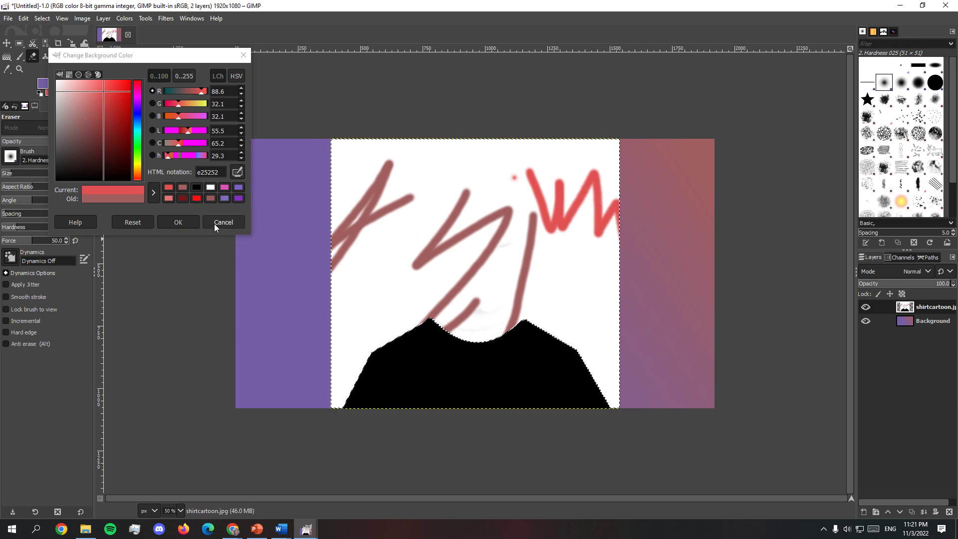
click(178, 222)
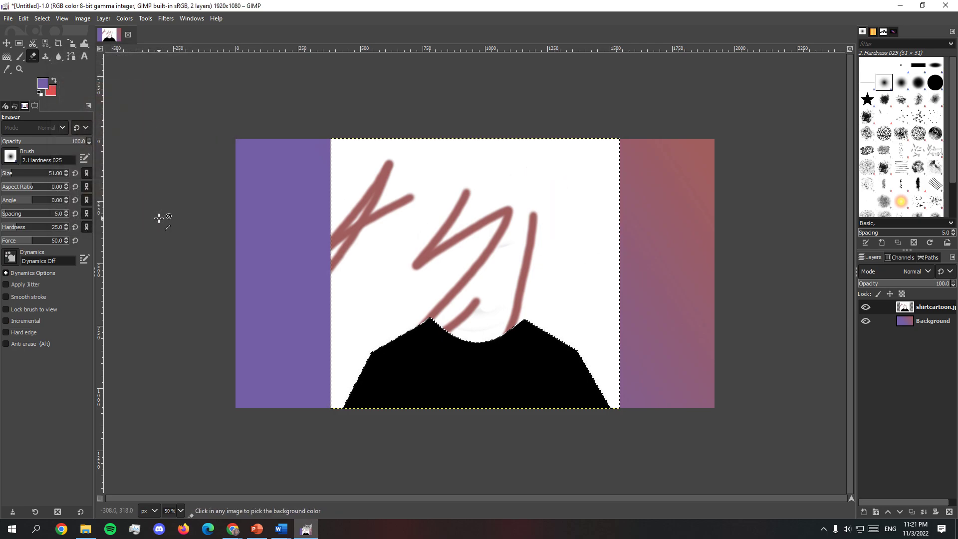
- Undo all the eraser strokes on the shirtcartoon.jpg layer
key(ctrl+z)
key(ctrl+z)
key(ctrl+z)
key(ctrl+z)
key(ctrl+z)
- Restore the background color to a15e5e and add an alpha channel to the shirtcartoon.jpg layer
click(51, 91)
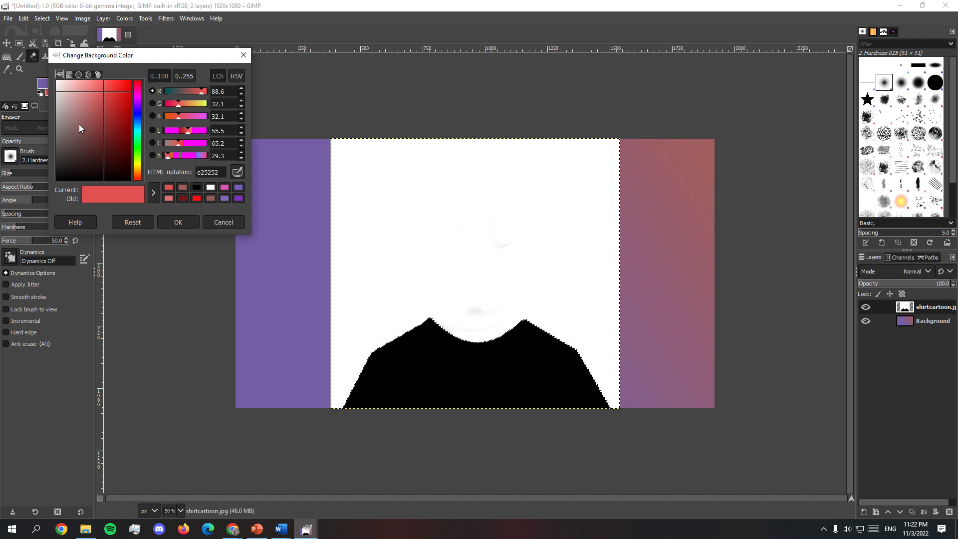
click(183, 198)
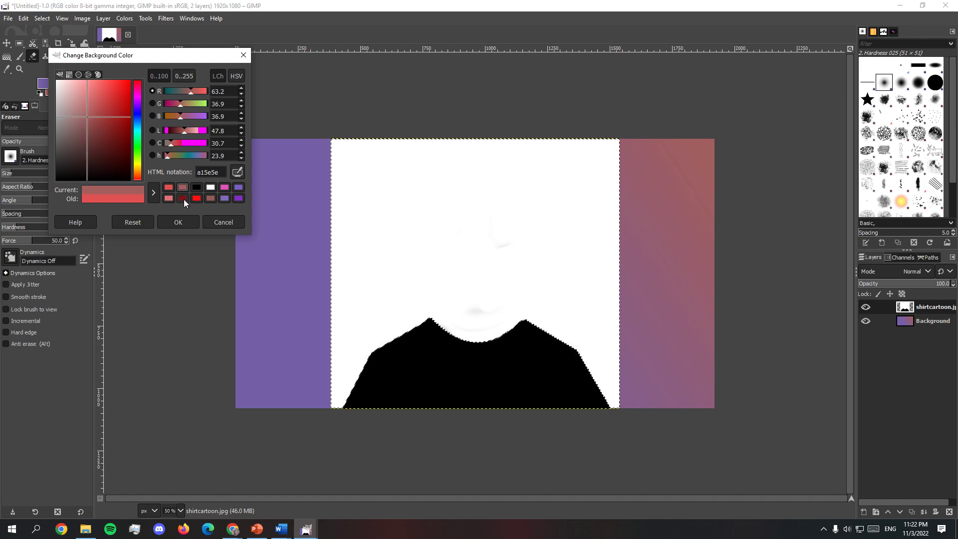
click(178, 222)
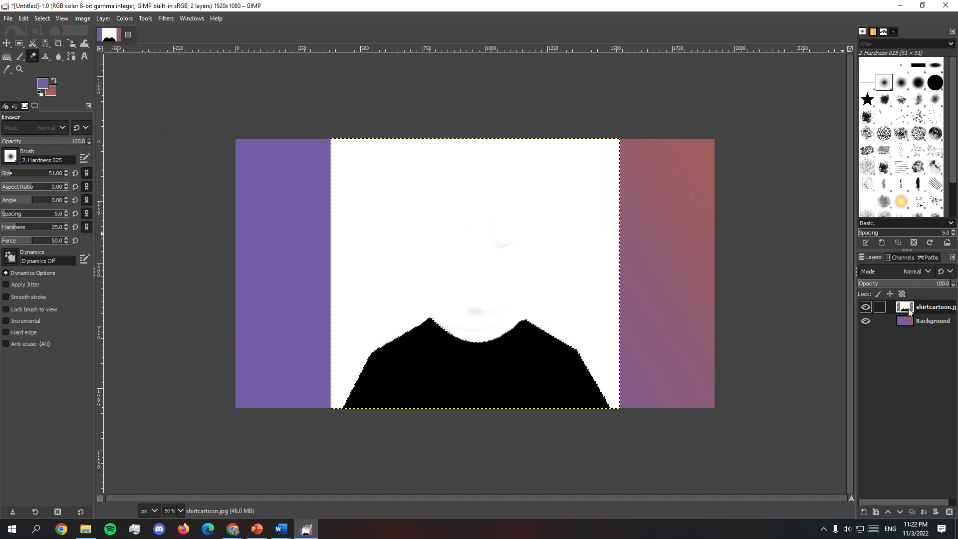
right_click(880, 304)
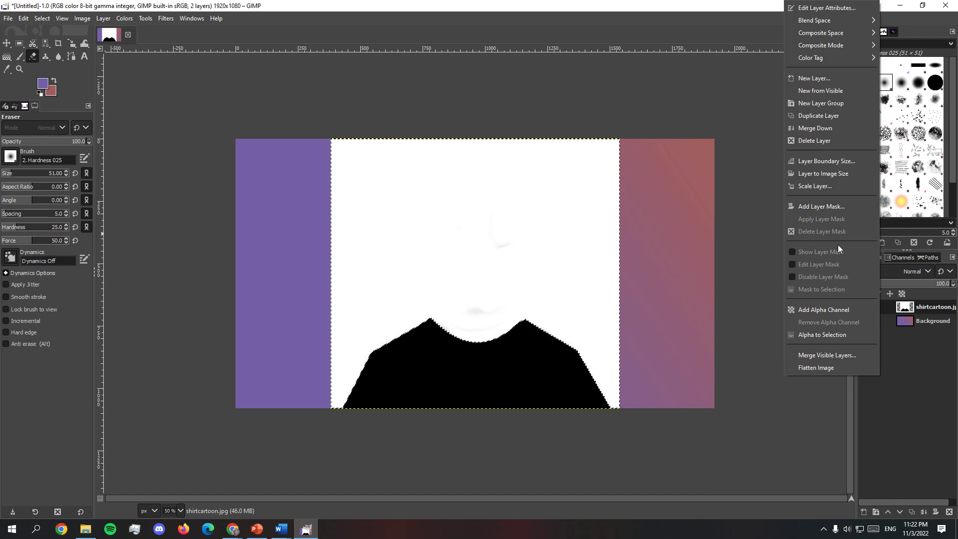
click(837, 305)
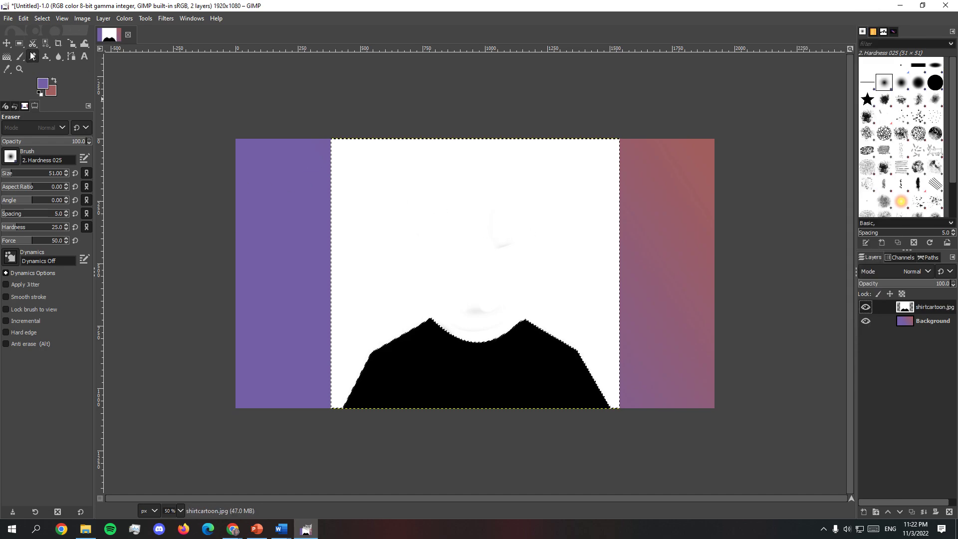
- Erase the selected white area with the 2. Hardness 100 brush at size 351, and enlarge the eraser to 444
click(38, 174)
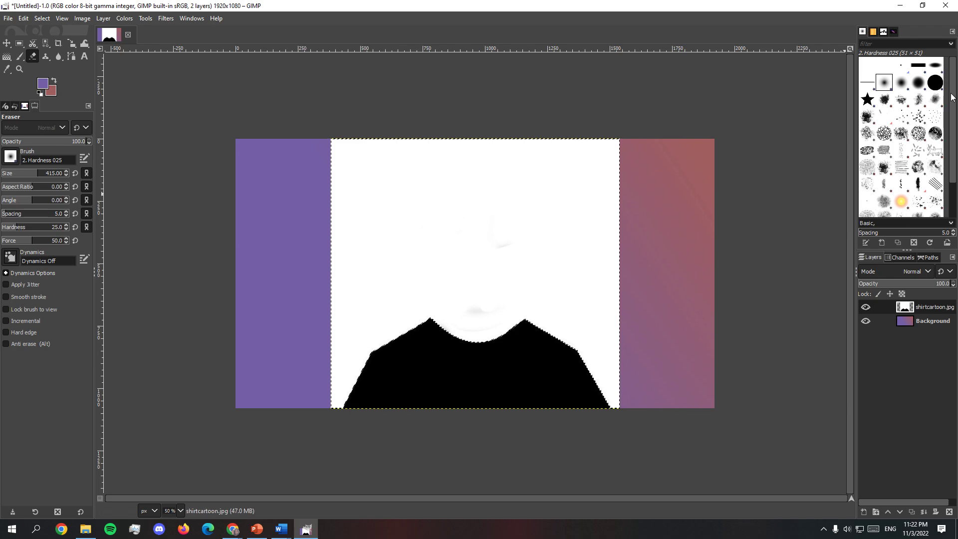
click(934, 83)
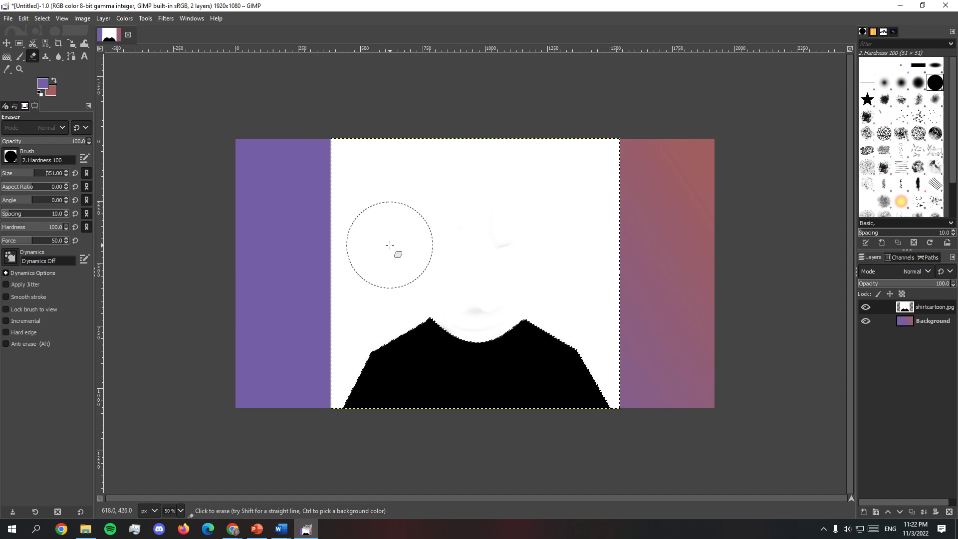
mouse_move(376, 192)
mouse_down()
mouse_move(336, 357)
mouse_move(357, 427)
mouse_move(543, 417)
mouse_move(632, 443)
mouse_move(575, 353)
mouse_up()
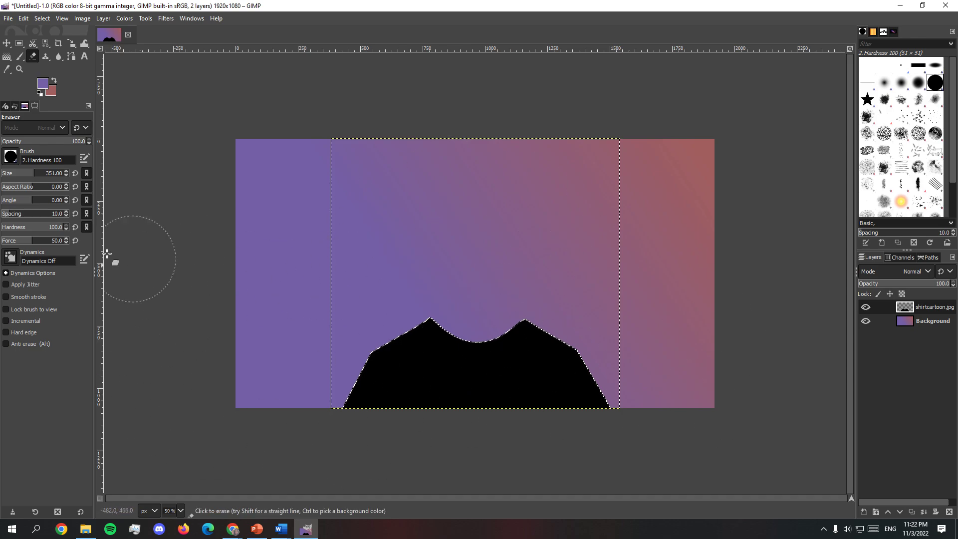
mouse_move(27, 177)
mouse_down()
mouse_move(19, 183)
mouse_move(49, 187)
mouse_move(24, 186)
mouse_move(39, 176)
mouse_up()
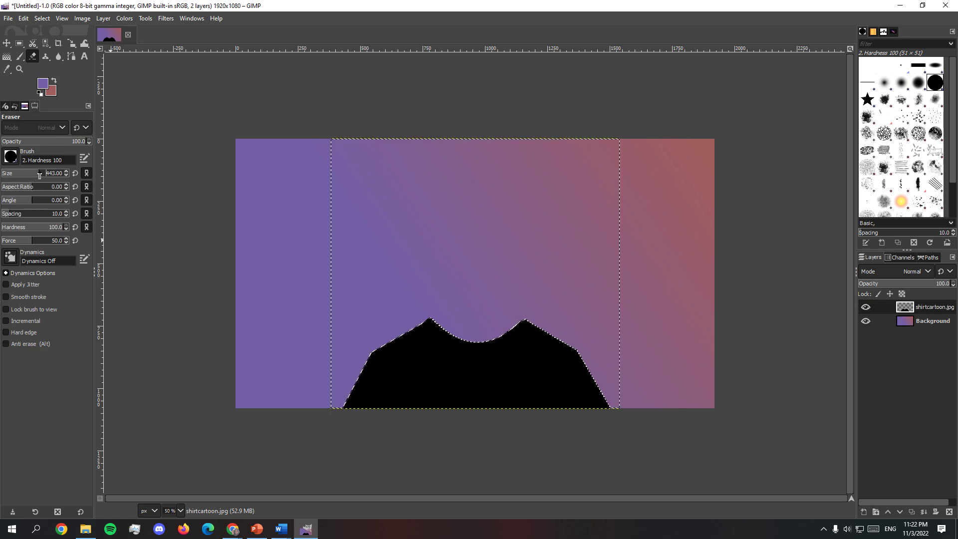
click(66, 170)
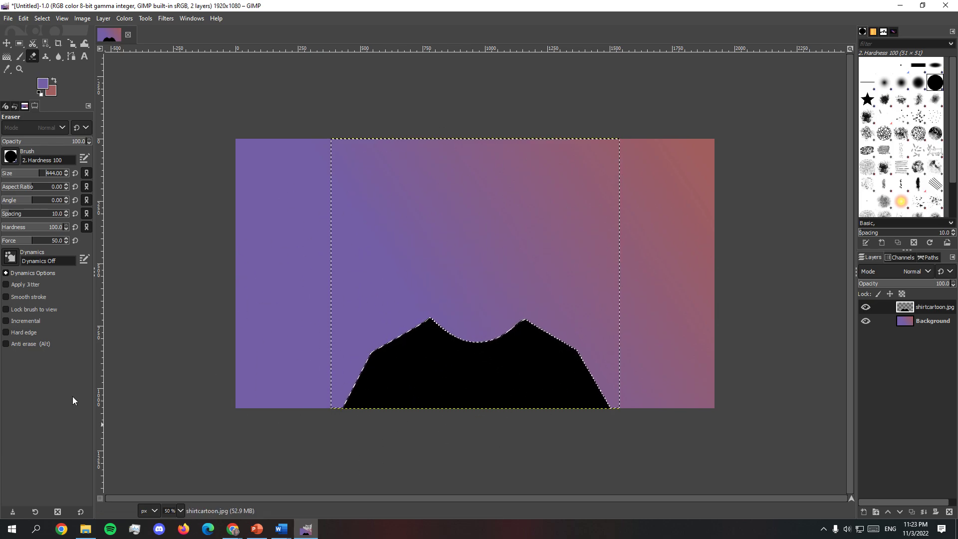
- Clear the selection around the black shirt
click(148, 19)
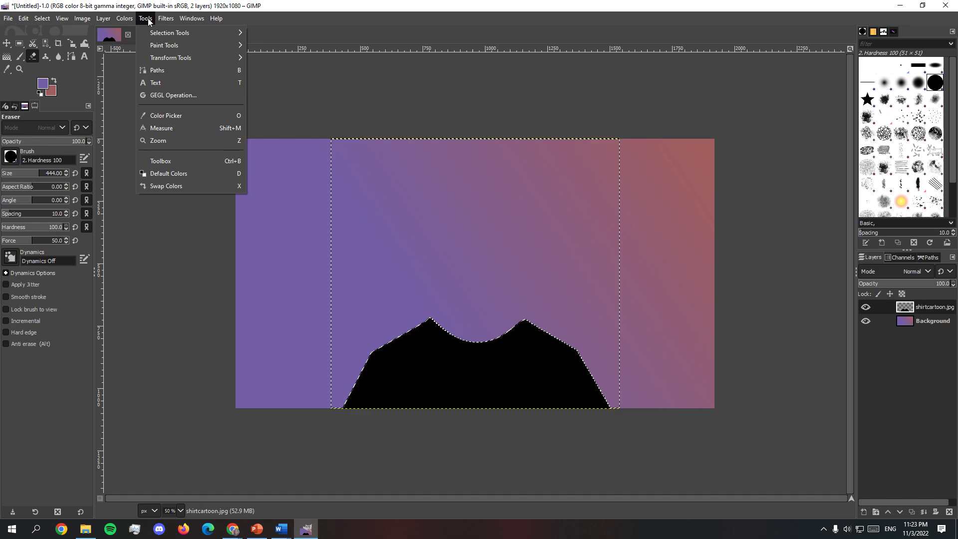
mouse_move(152, 44)
mouse_move(162, 23)
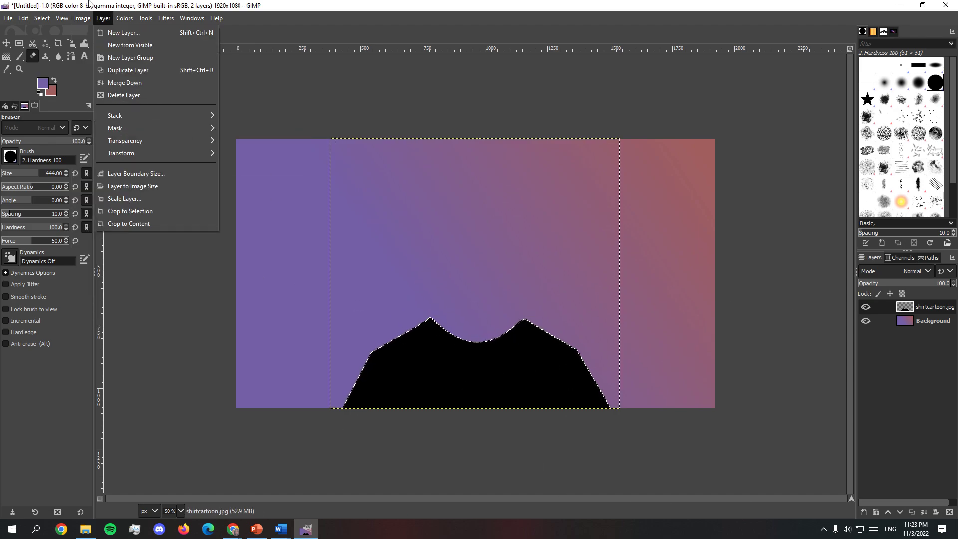
mouse_move(45, 20)
click(48, 45)
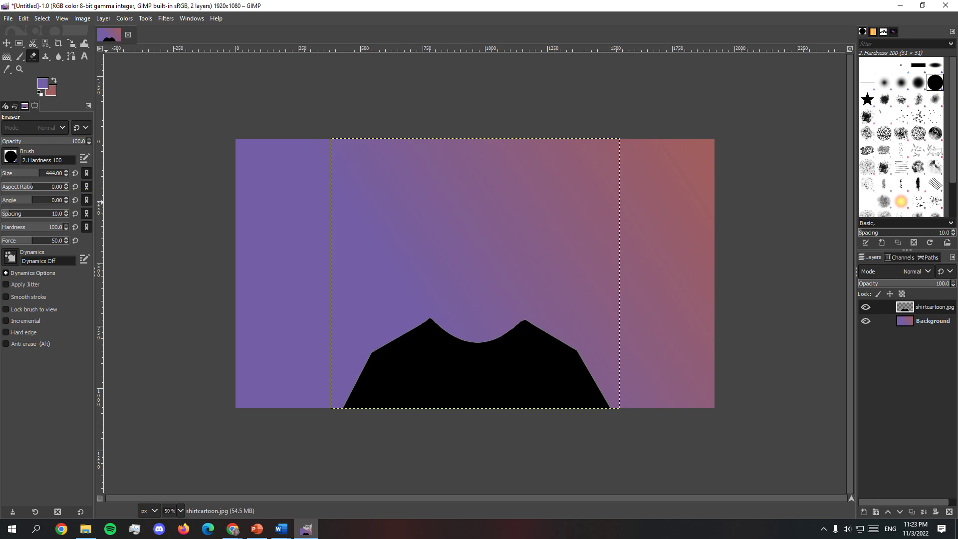
click(11, 19)
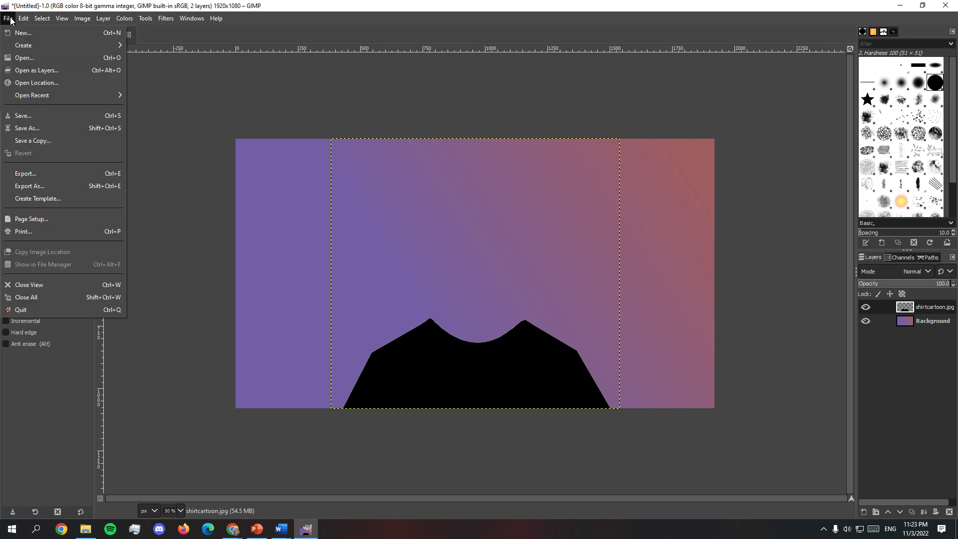
click(25, 67)
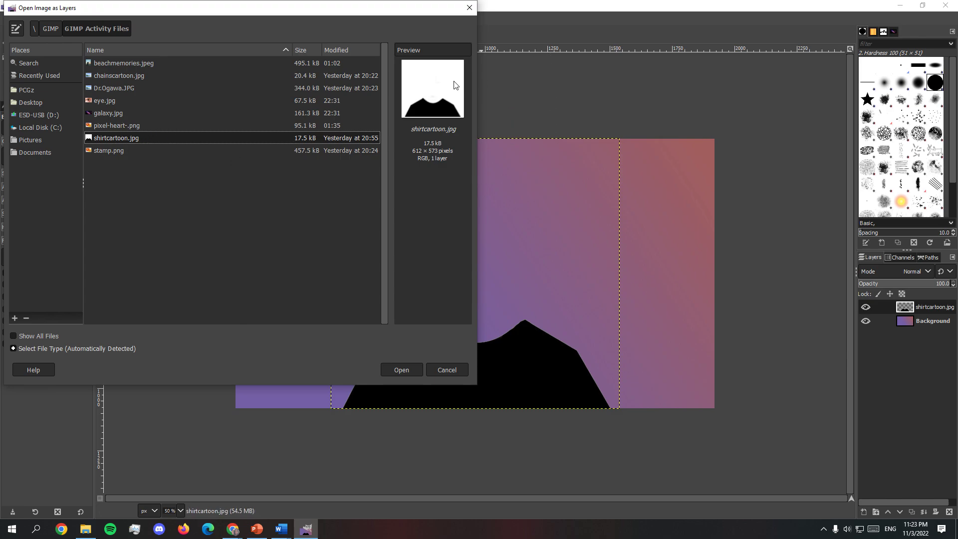
click(468, 8)
- Open the portrait JPG as a separate image and convert it to the GIMP built-in sRGB color profile
click(8, 18)
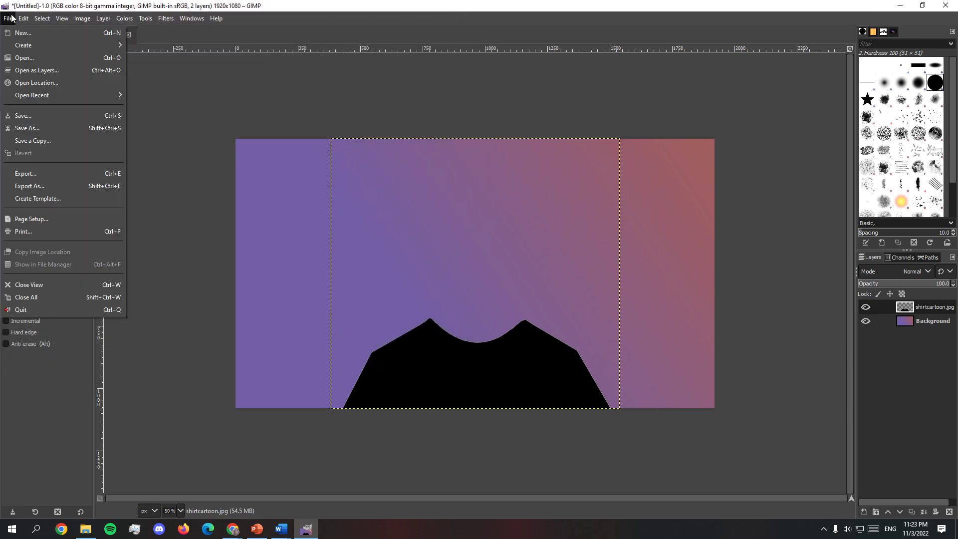
mouse_move(23, 18)
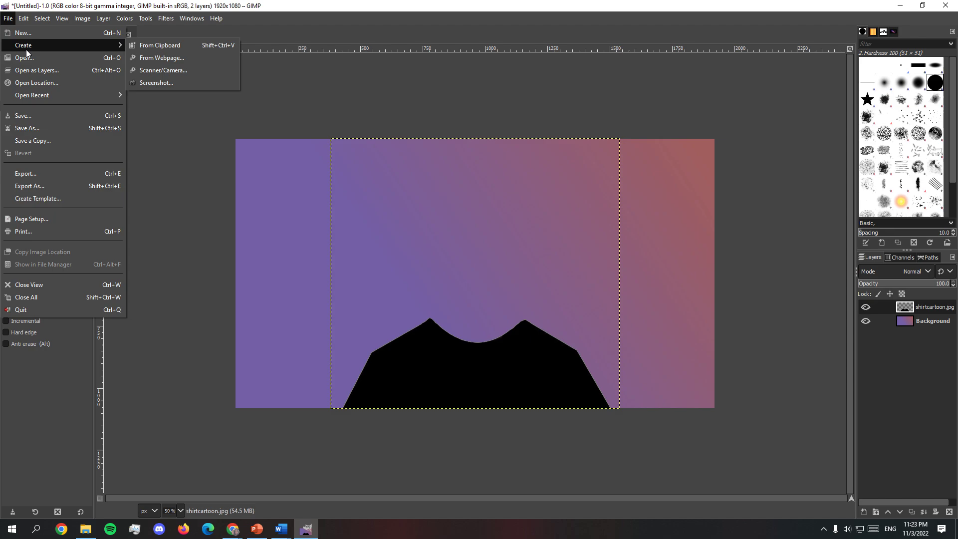
click(37, 57)
click(146, 92)
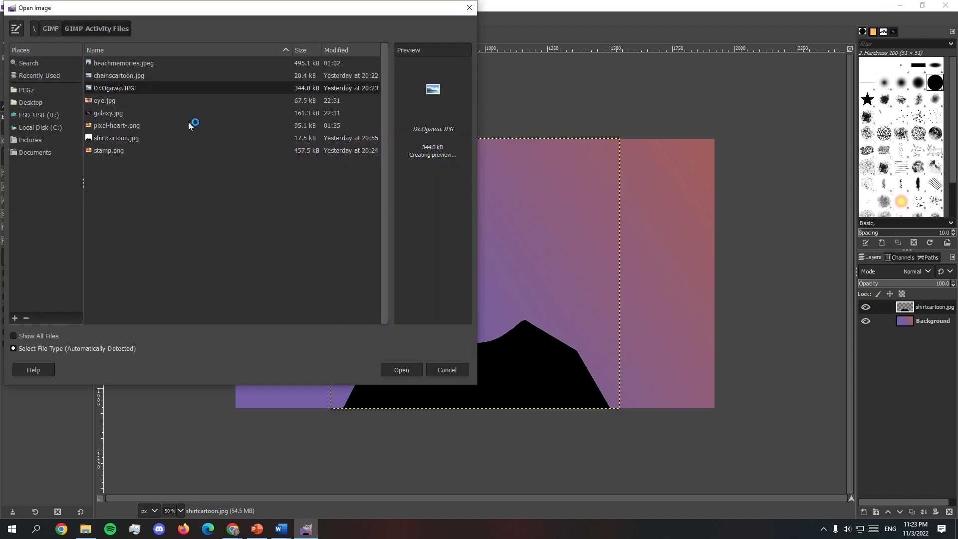
click(404, 372)
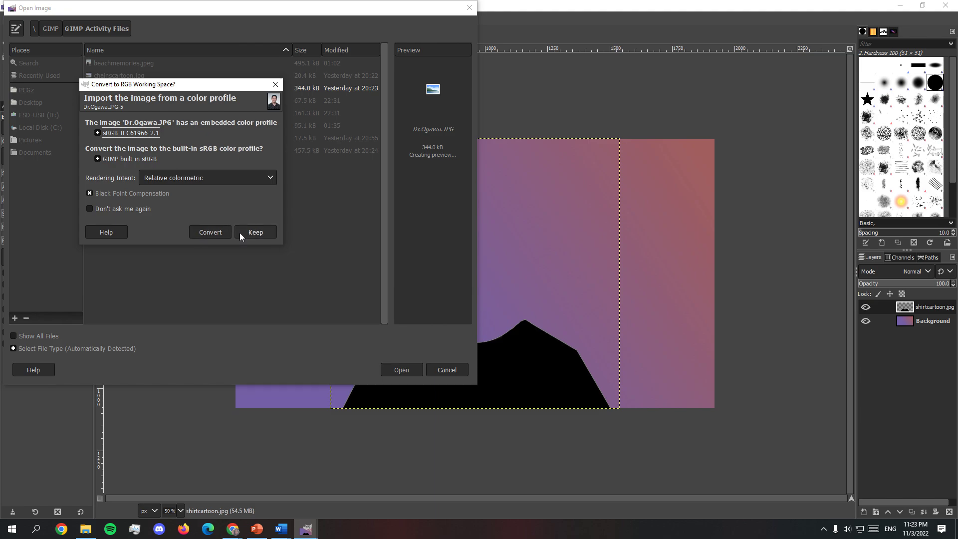
click(215, 234)
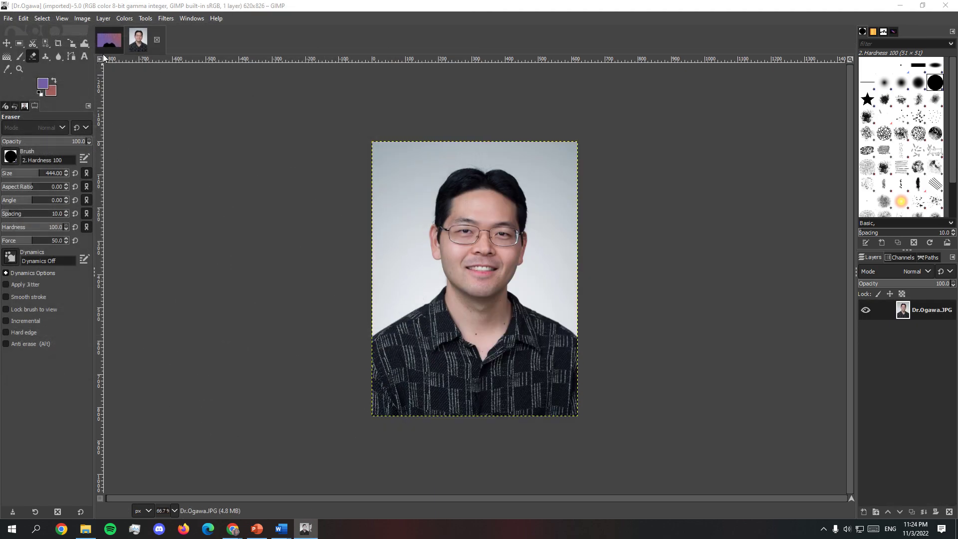
- Compare the gradient-and-shirt composition with the newly opened portrait, ending on the portrait
click(110, 41)
click(143, 41)
click(110, 41)
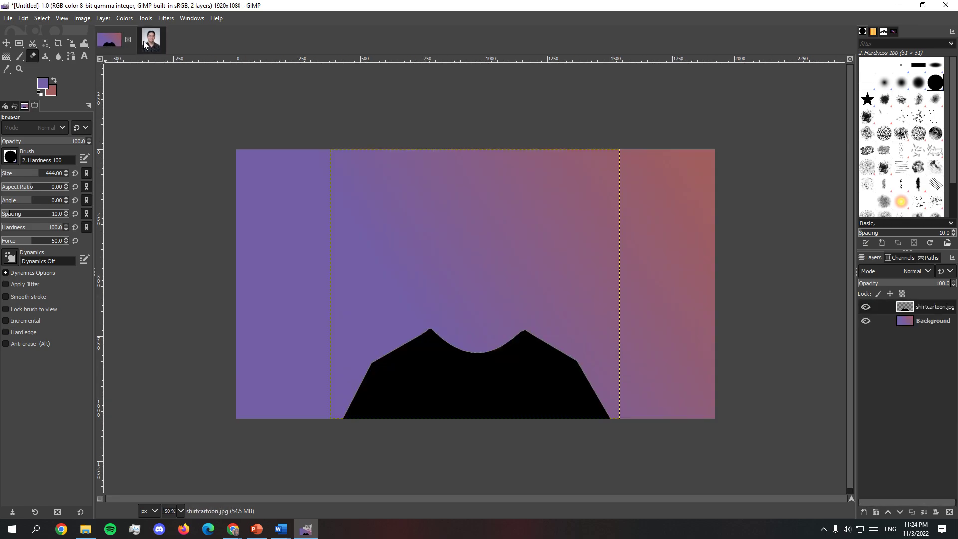
click(138, 41)
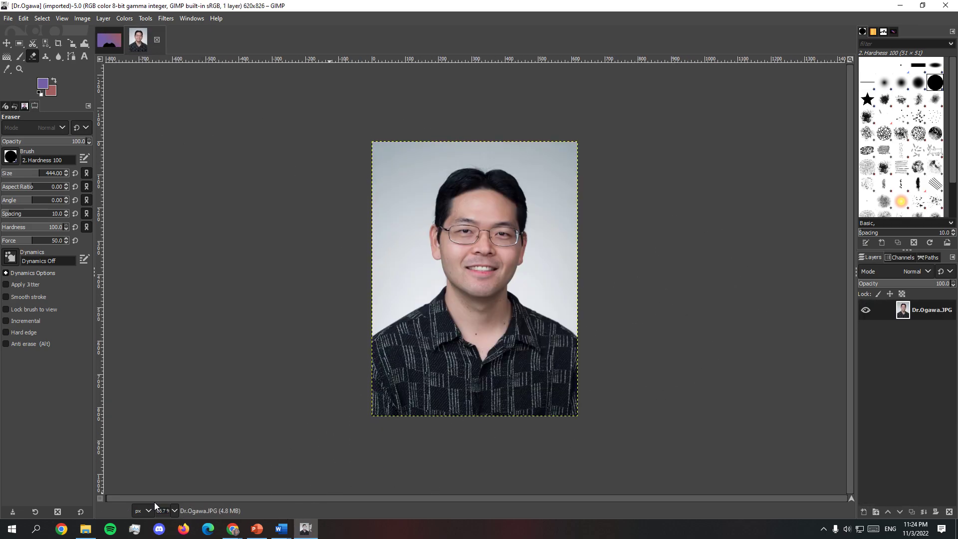
- Activate the Intelligent Scissors selection tool for the portrait image
click(175, 510)
click(173, 446)
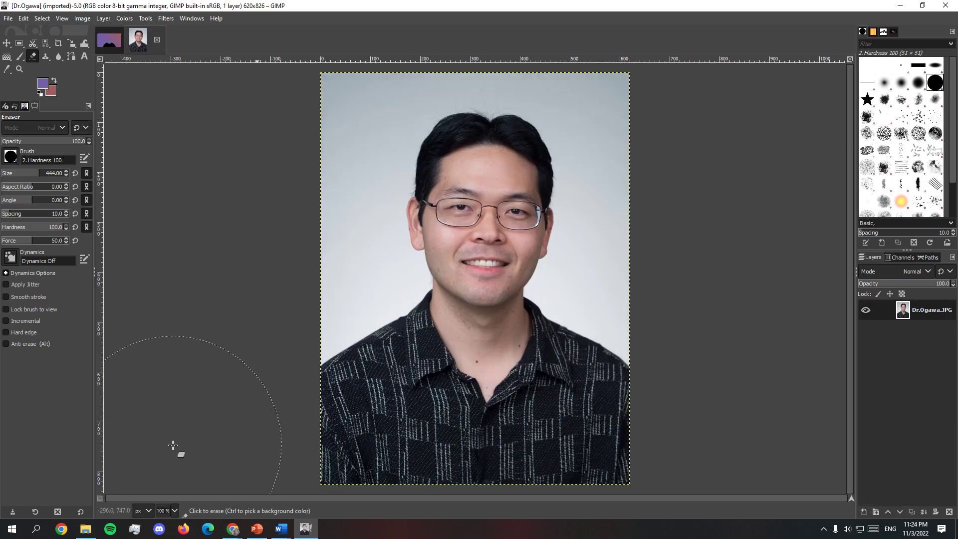
click(175, 510)
click(169, 439)
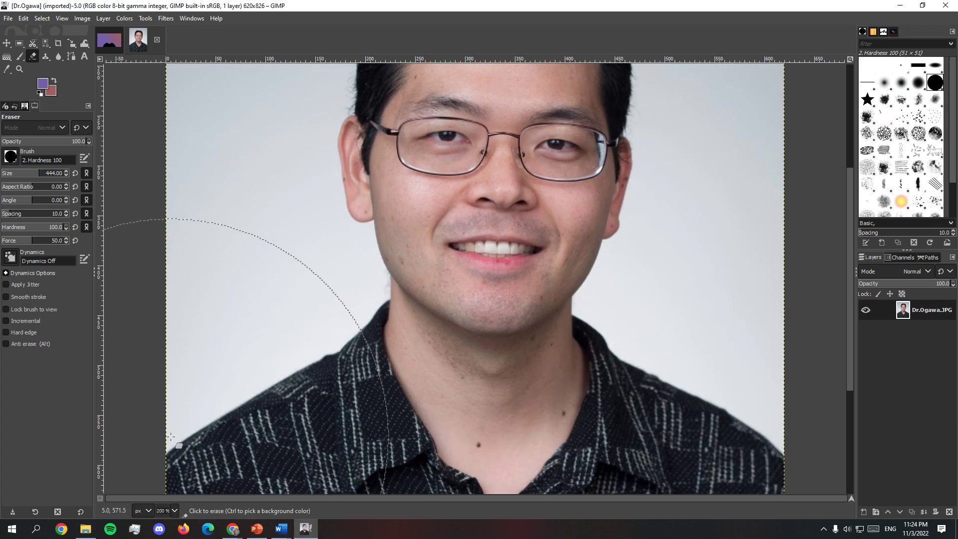
scroll(850, 319, up, 3)
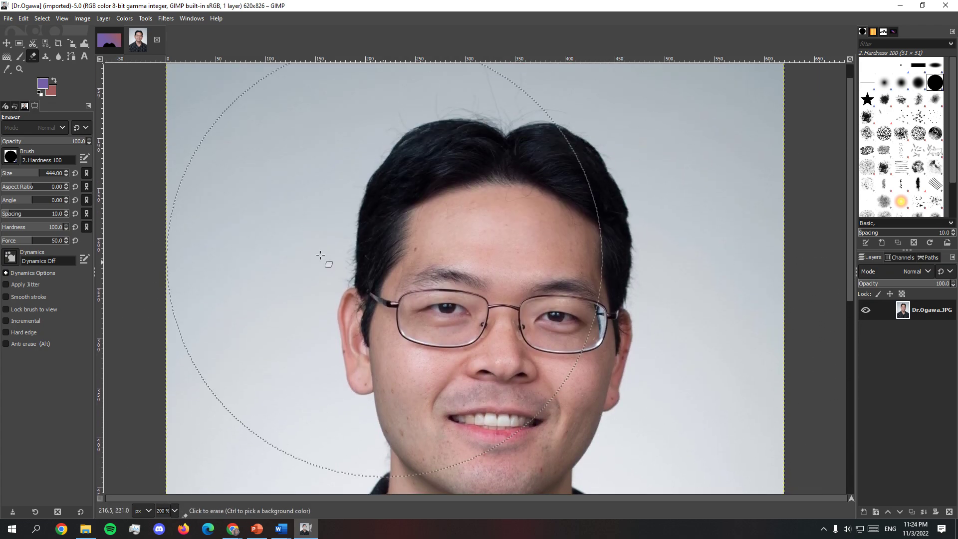
click(7, 43)
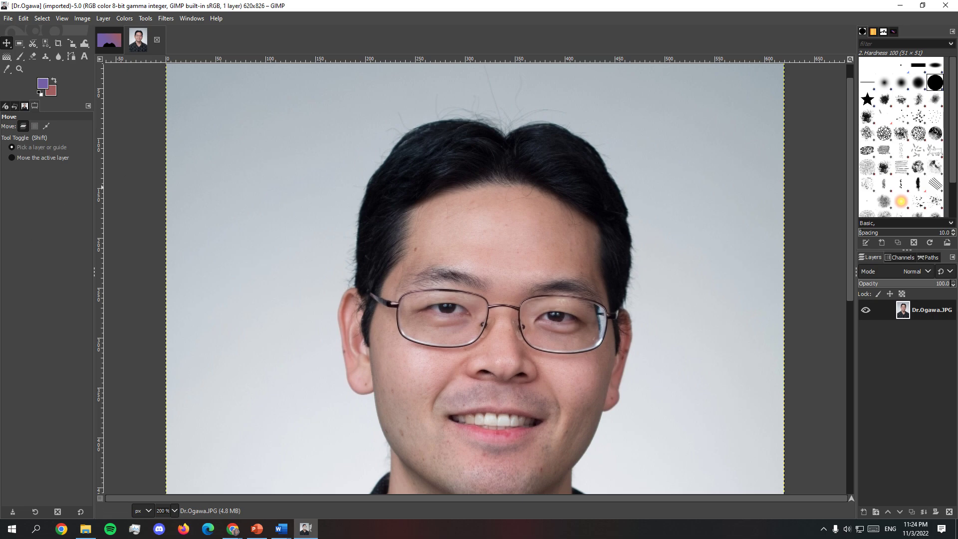
key(ctrl+Page_Up)
click(149, 40)
click(146, 18)
mouse_move(156, 32)
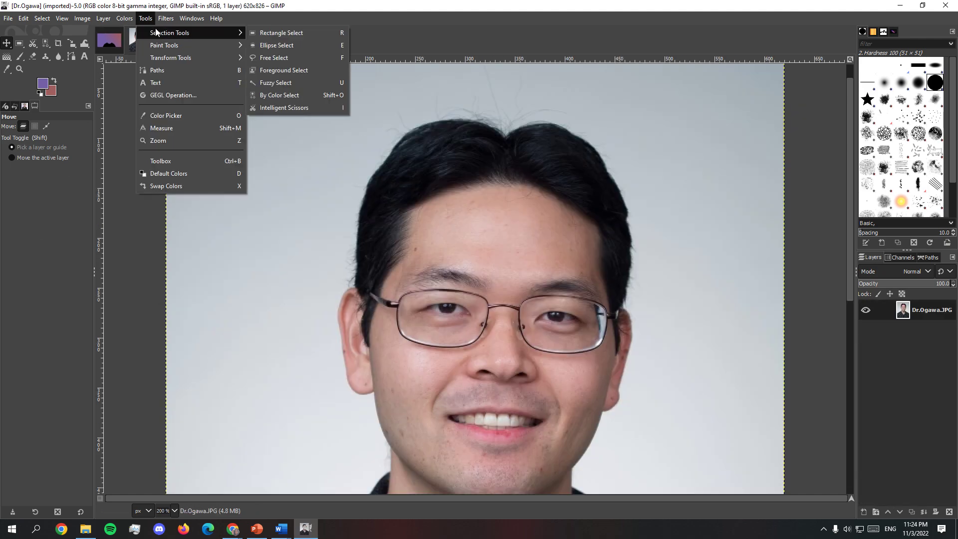
click(303, 108)
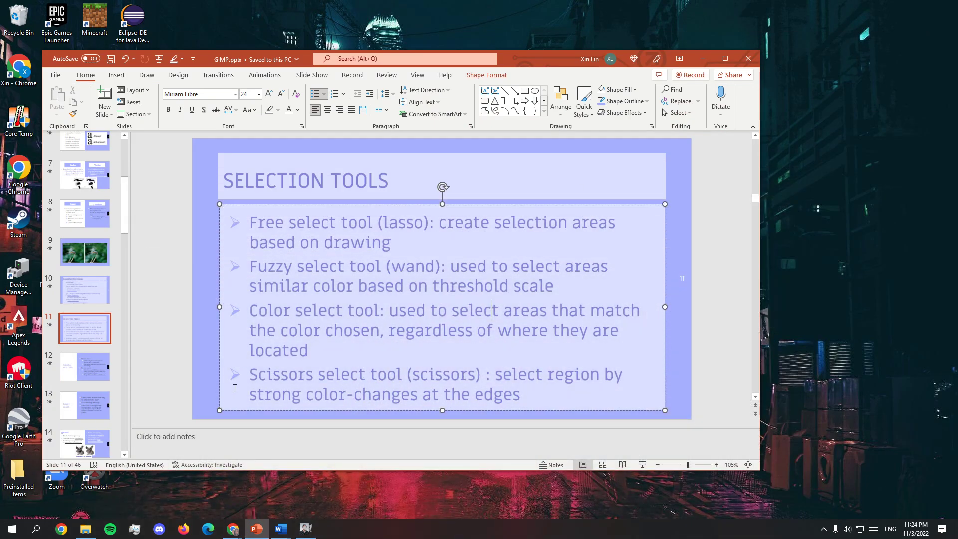
- Review the Scissors select tool description on the PowerPoint slide and return to the portrait in GIMP
drag(234, 388, 572, 405)
click(519, 381)
click(305, 528)
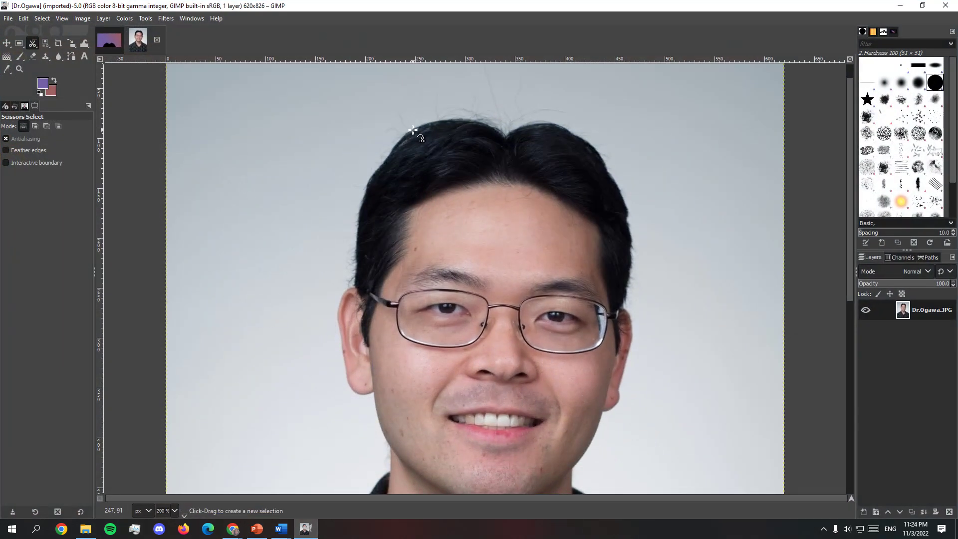
- Begin a scissors path at the upper-left hairline and trace the hair down to the top of the image's left ear
click(412, 131)
click(390, 150)
click(378, 168)
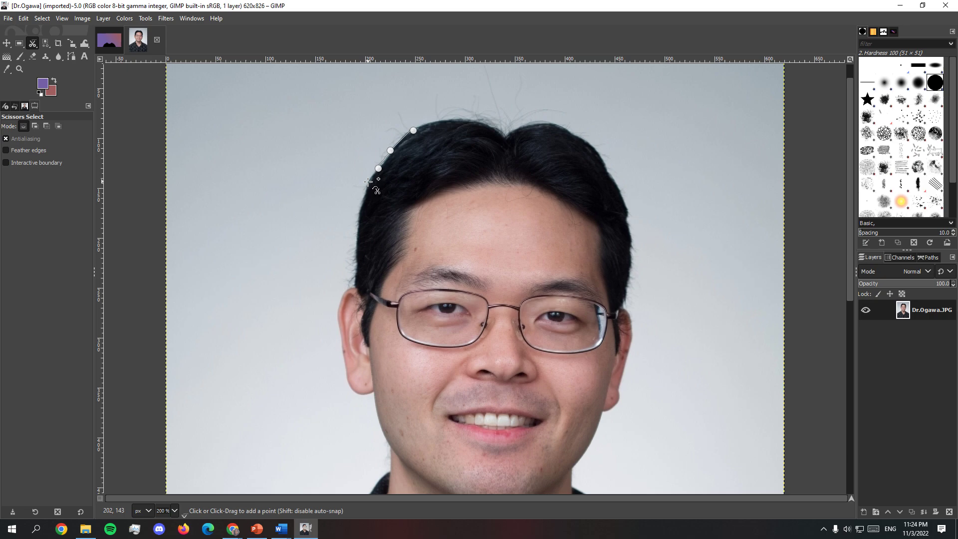
click(368, 182)
click(360, 209)
click(357, 240)
click(354, 267)
click(345, 291)
click(340, 306)
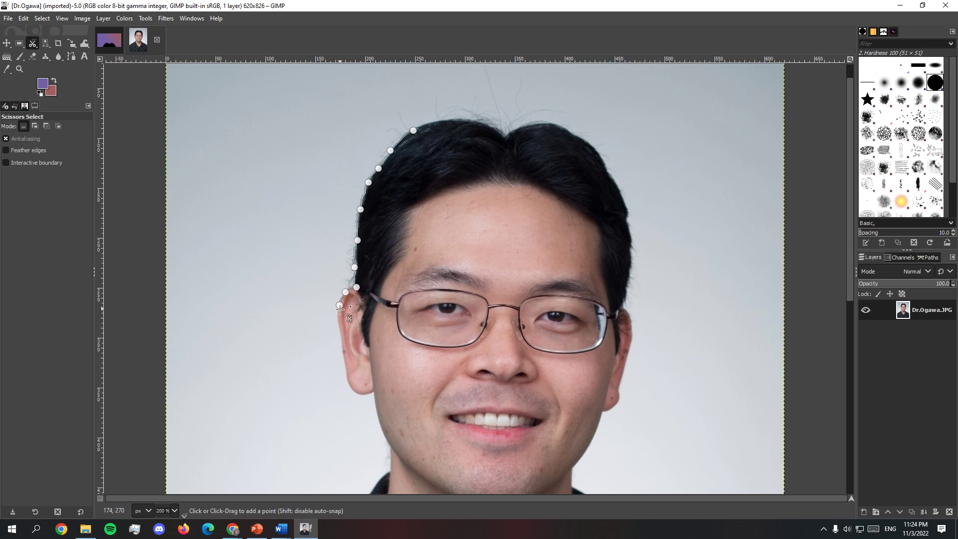
- Extend the scissors path around the outer edge of the left ear to the bottom of its lobe
click(339, 334)
click(345, 357)
click(355, 390)
click(372, 391)
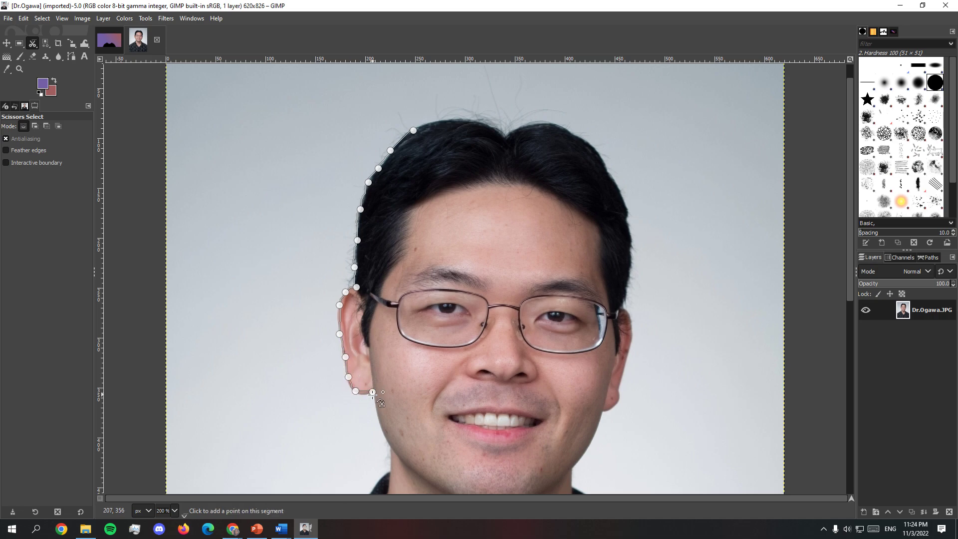
- Trace the scissors path from the left earlobe down along the cheek to the jaw
scroll(379, 394, down, 5)
scroll(369, 261, up, 5)
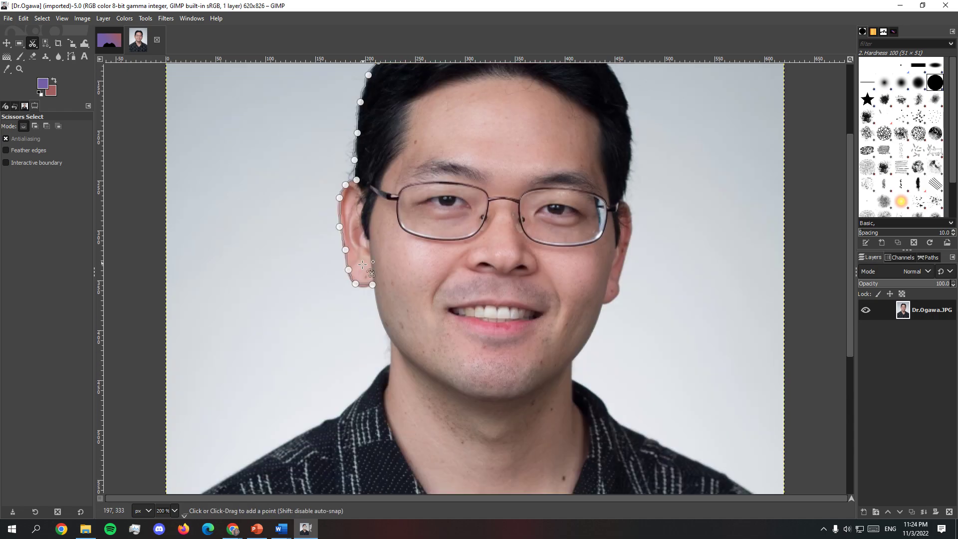
click(378, 306)
click(385, 329)
click(396, 343)
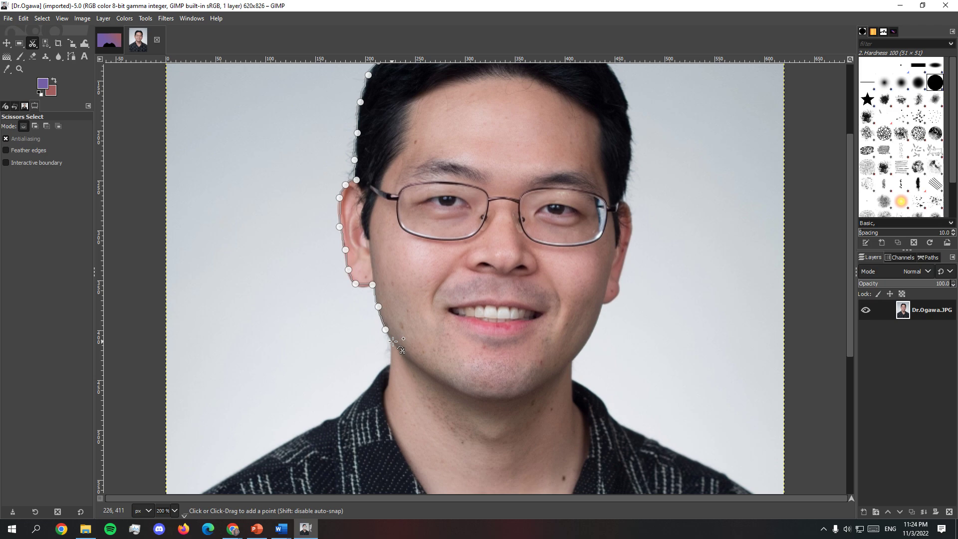
click(415, 362)
click(439, 379)
click(461, 389)
click(486, 397)
click(518, 395)
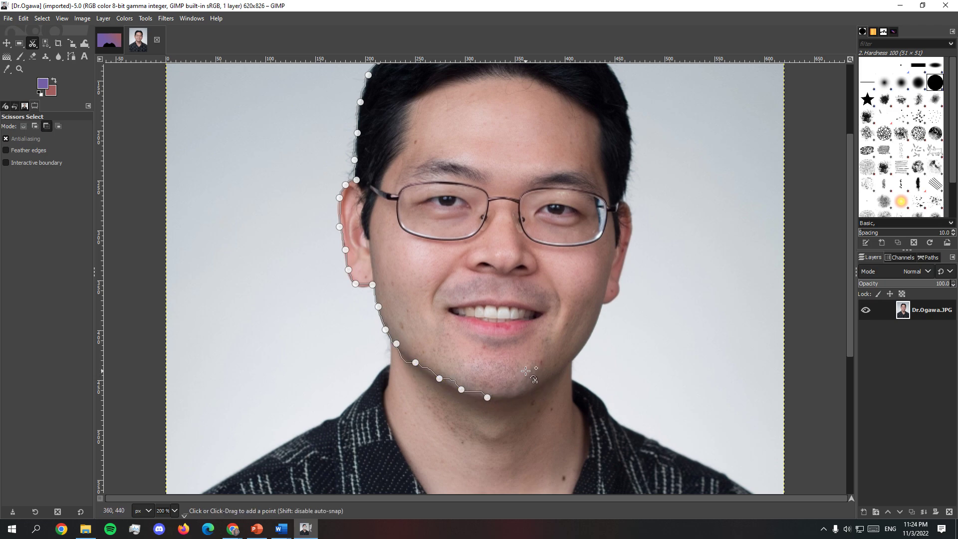
key(BackSpace)
key(BackSpace)
key(BackSpace)
key(BackSpace)
key(BackSpace)
- Trace the lower-left jawline with closely spaced scissors points down to the middle of the chin
click(412, 362)
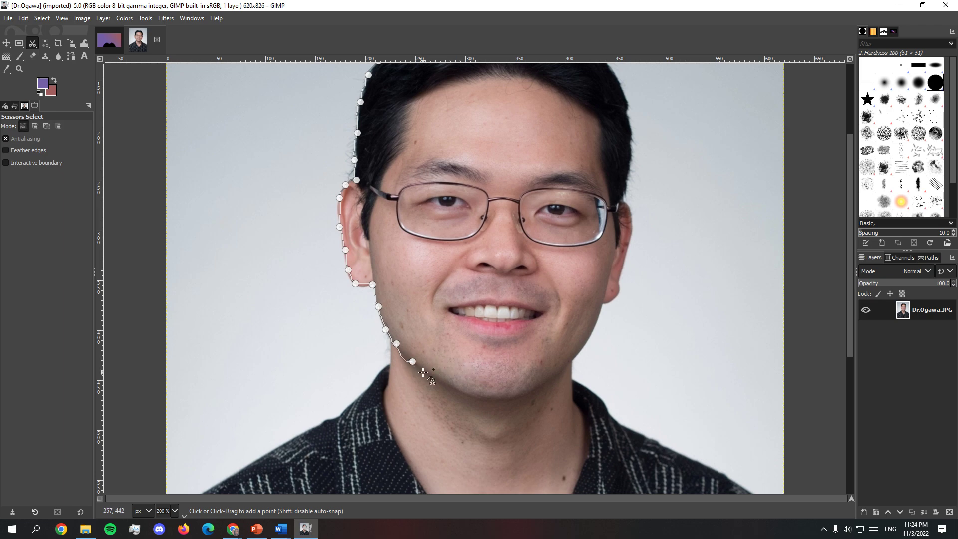
click(426, 373)
click(443, 383)
click(464, 393)
click(484, 398)
click(506, 399)
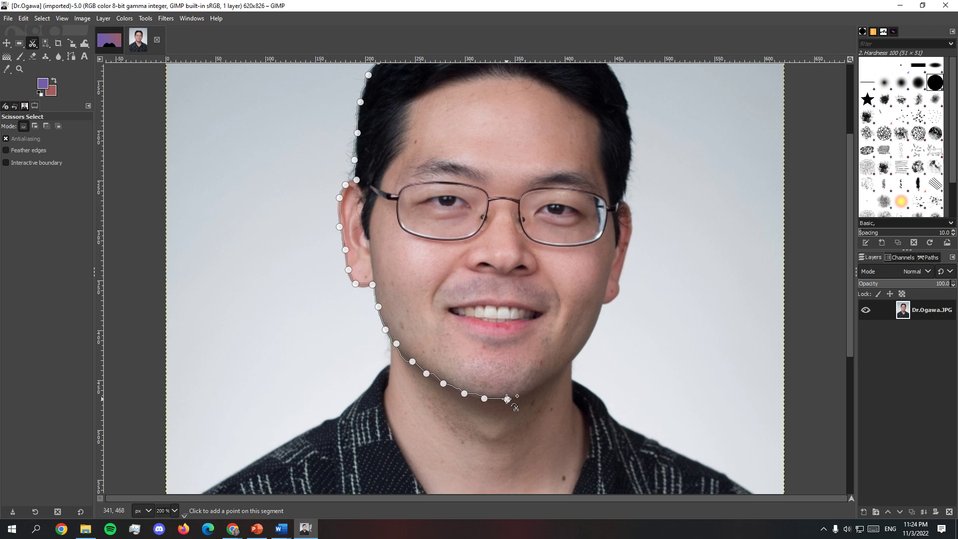
- Continue the scissors path from the chin up the right jawline to the base of the right ear
click(523, 394)
click(548, 382)
click(562, 369)
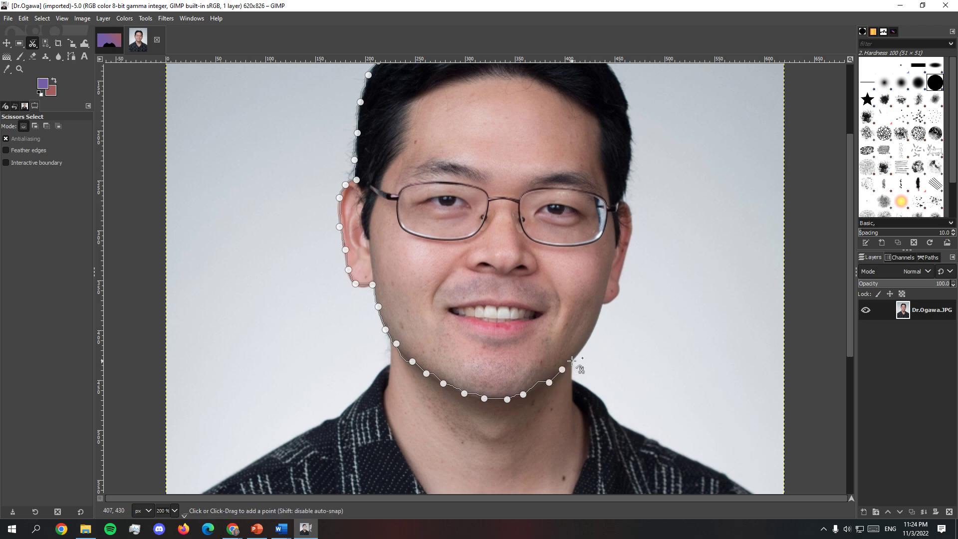
click(571, 361)
click(583, 349)
click(588, 341)
click(596, 328)
click(601, 304)
- Outline the right ear with scissors points and carry the path up the right side of the hair
click(616, 296)
click(620, 278)
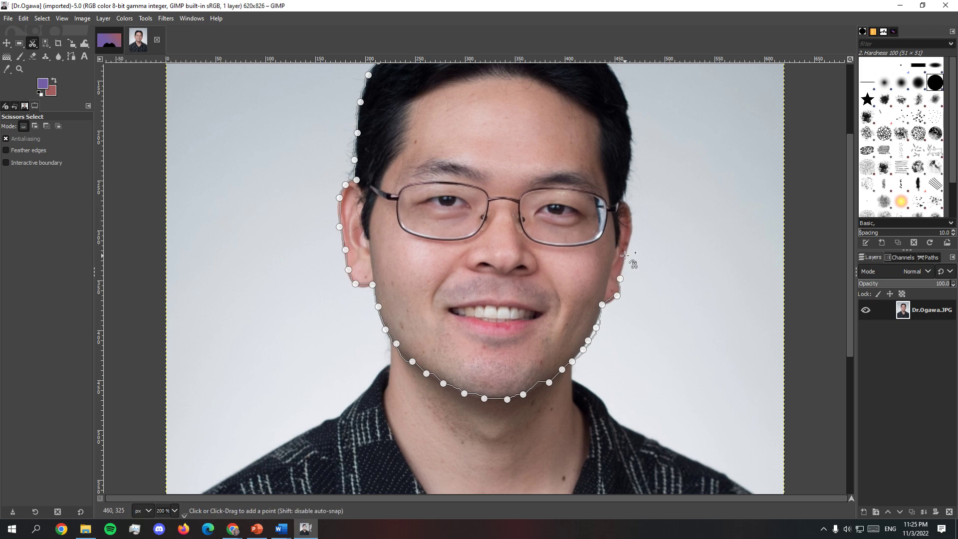
click(627, 255)
click(630, 227)
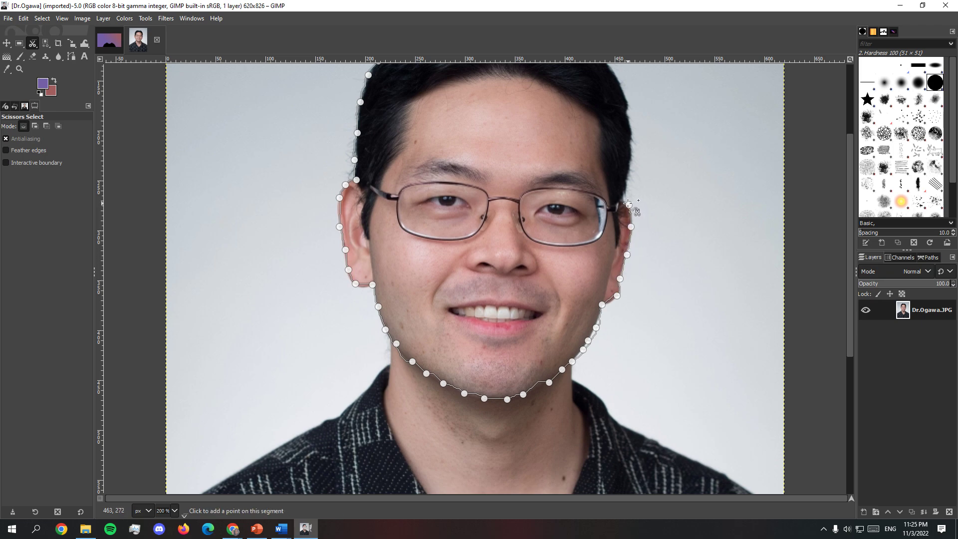
click(628, 204)
click(629, 176)
click(629, 143)
scroll(630, 145, up, 5)
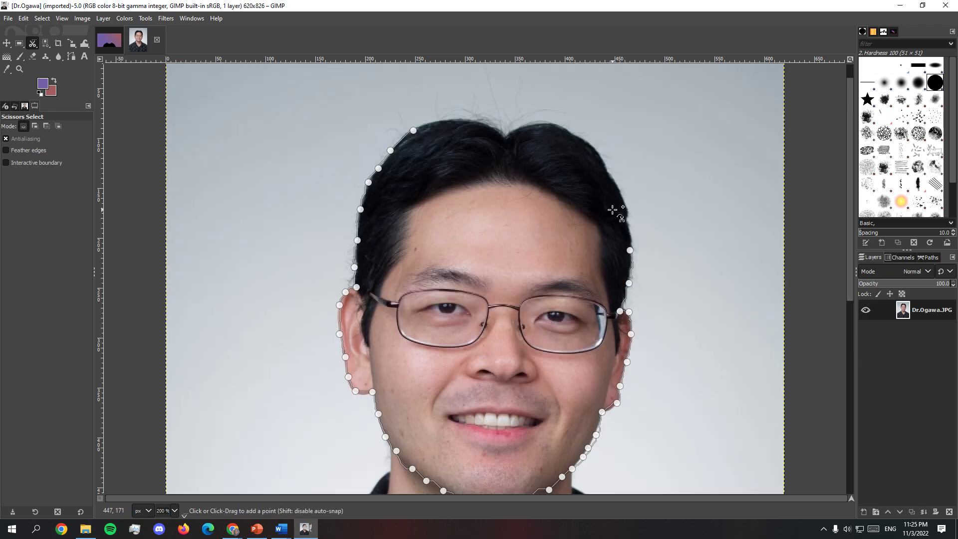
click(438, 147)
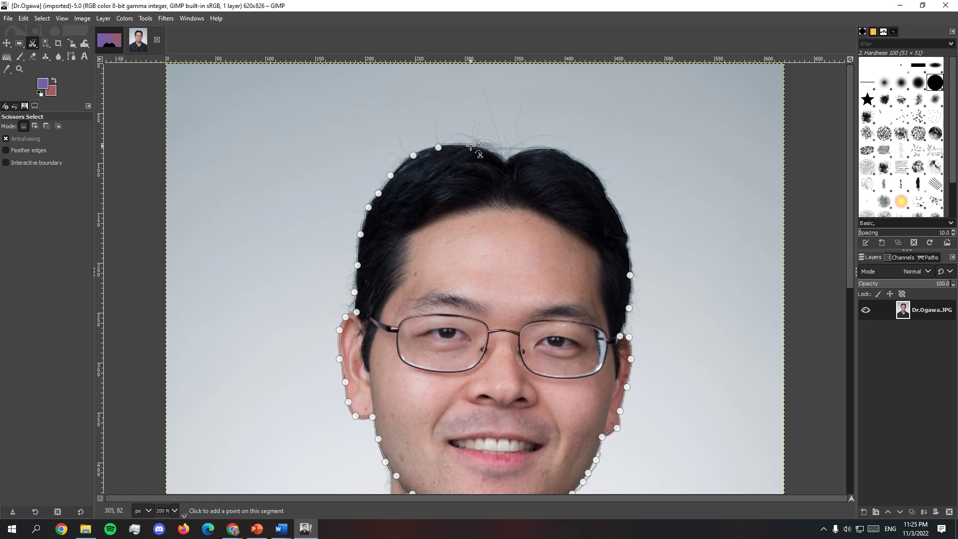
key(ctrl+z)
click(511, 161)
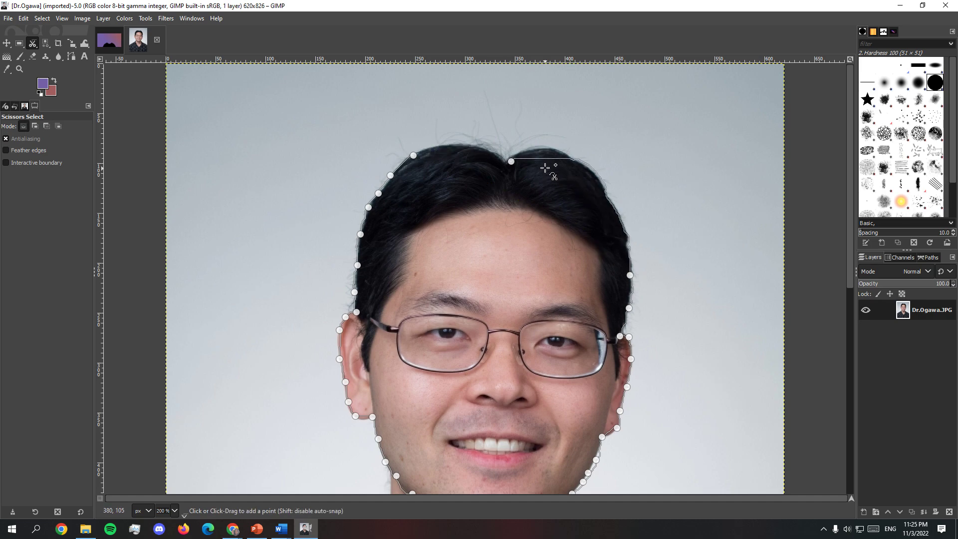
key(ctrl+z)
- Trace the top of the hair through the center parting and close the scissors path at its starting point
click(552, 150)
click(512, 164)
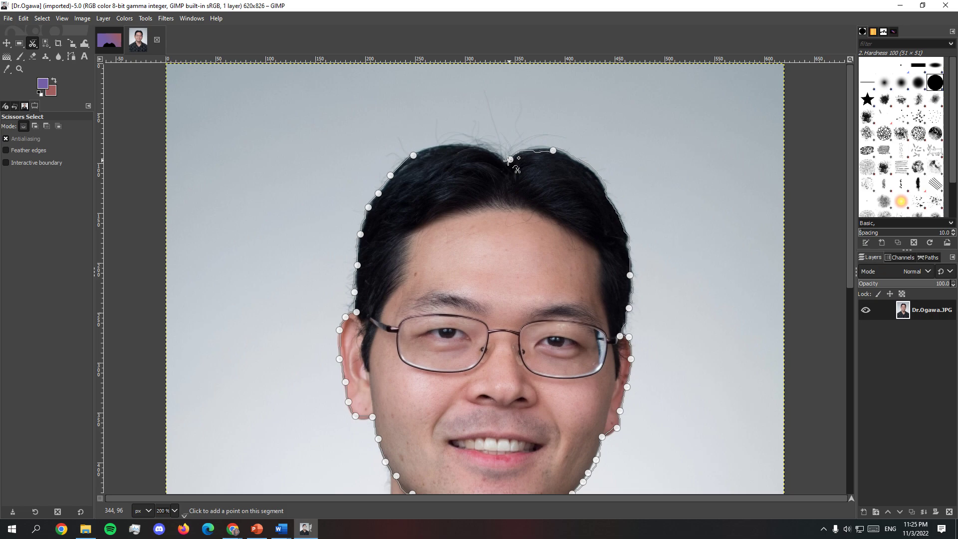
click(443, 146)
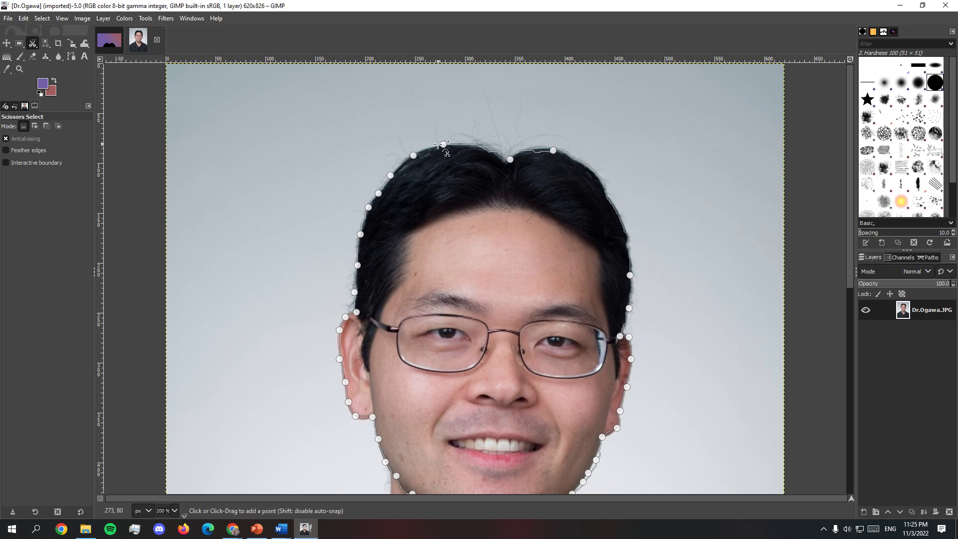
click(412, 155)
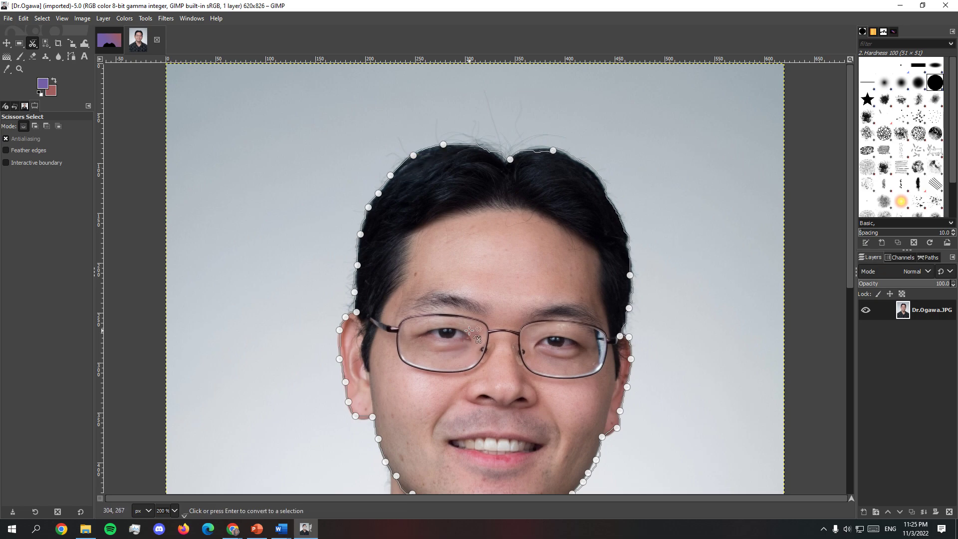
- Convert the closed scissors path into a selection around the head
click(470, 330)
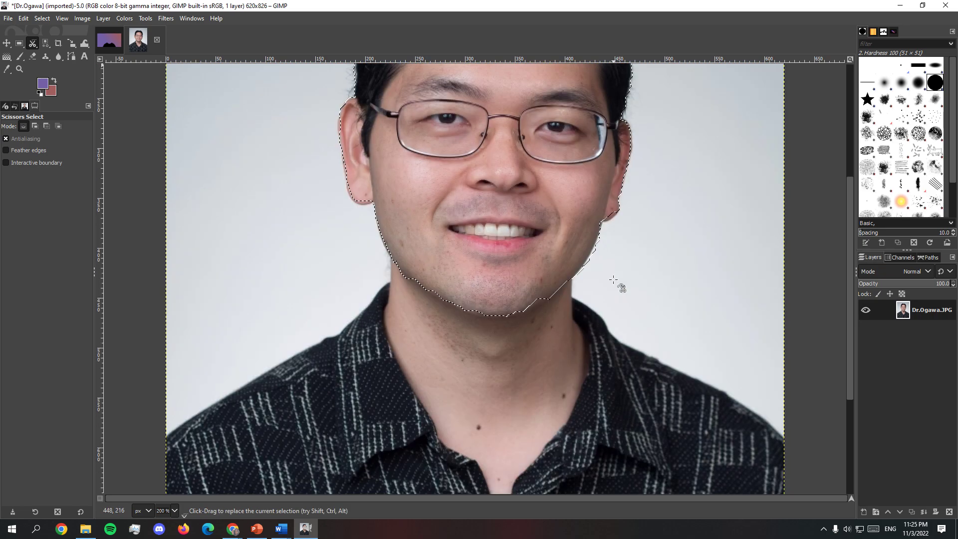
scroll(307, 297, down, 5)
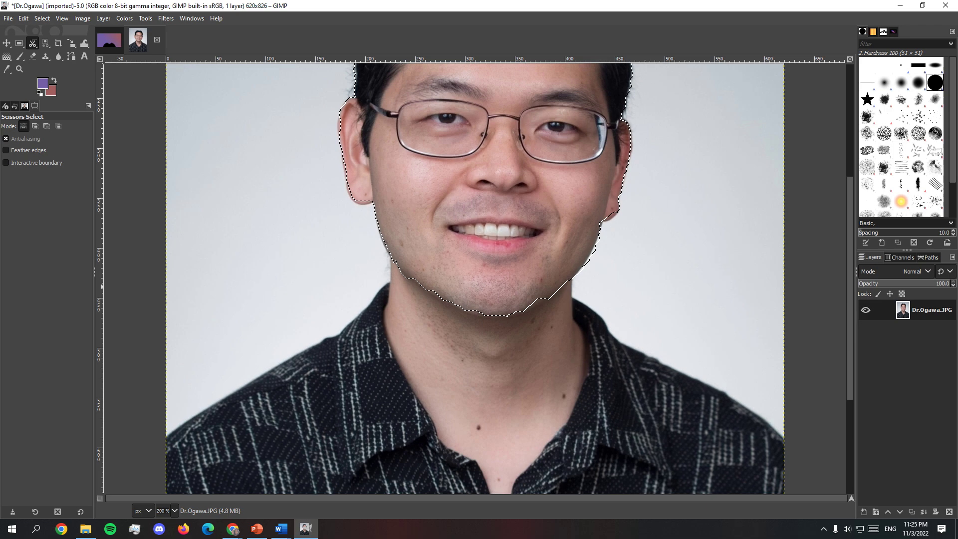
click(174, 510)
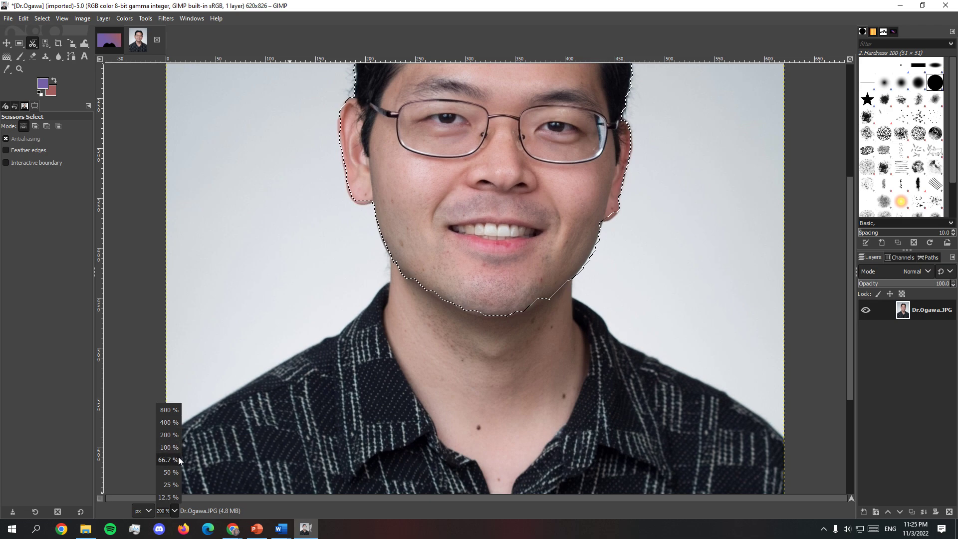
click(170, 459)
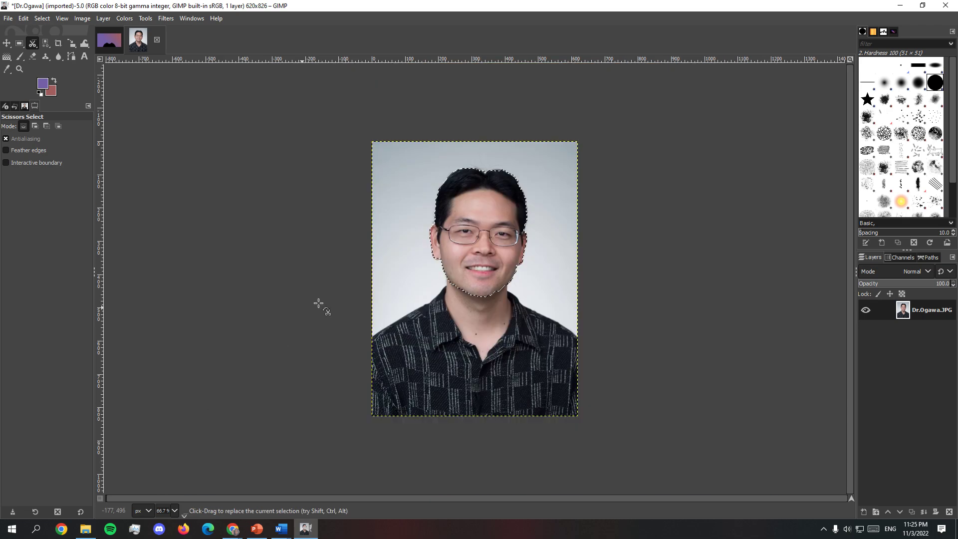
- Copy the selected head from the portrait and switch back to the gradient composition image
right_click(476, 238)
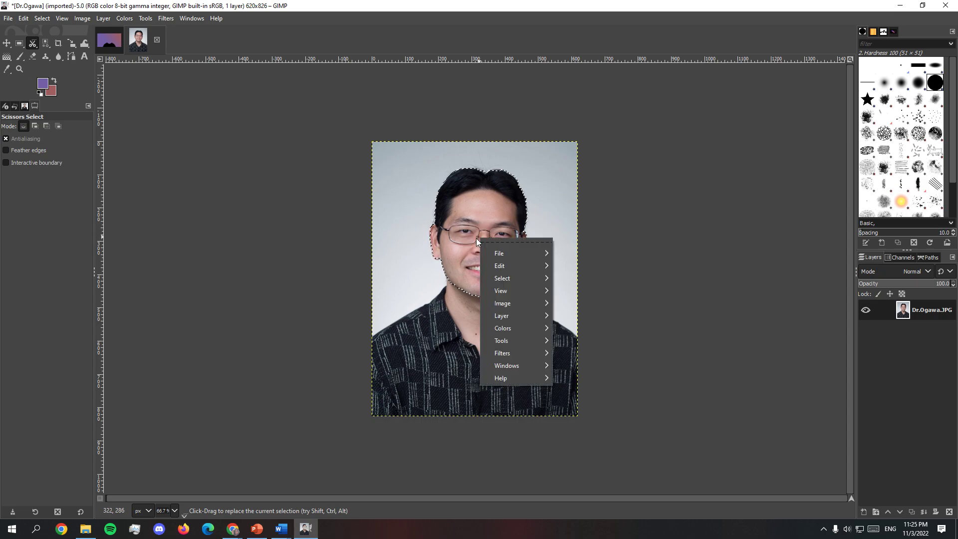
mouse_move(496, 265)
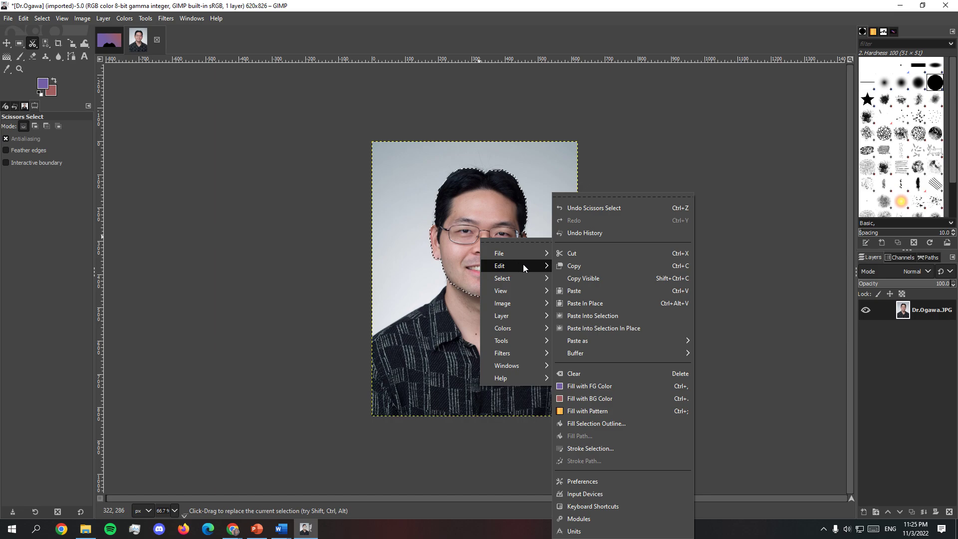
click(587, 265)
click(115, 48)
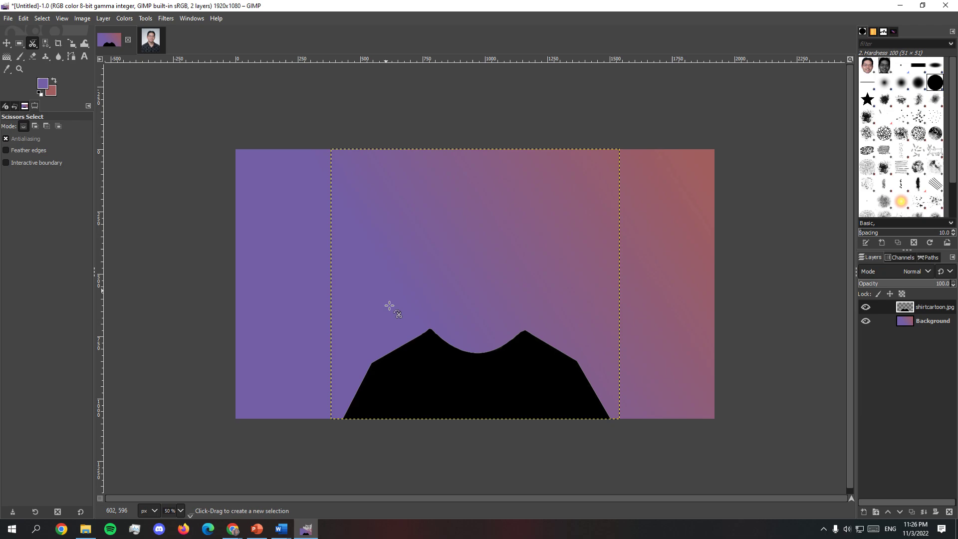
- Undo any stray scissors point, switch to the Move tool and paste the copied head as a new layer in the composition
click(714, 298)
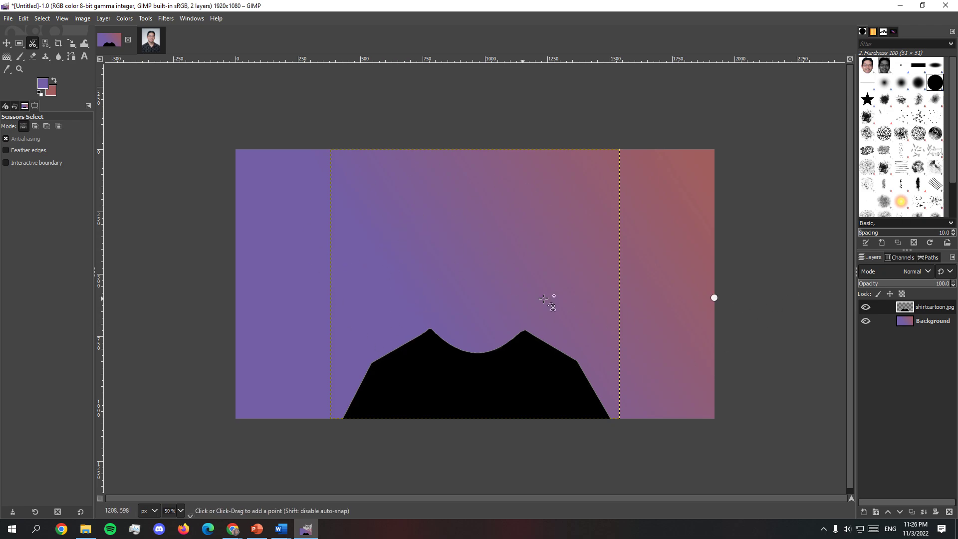
key(ctrl+z)
click(11, 46)
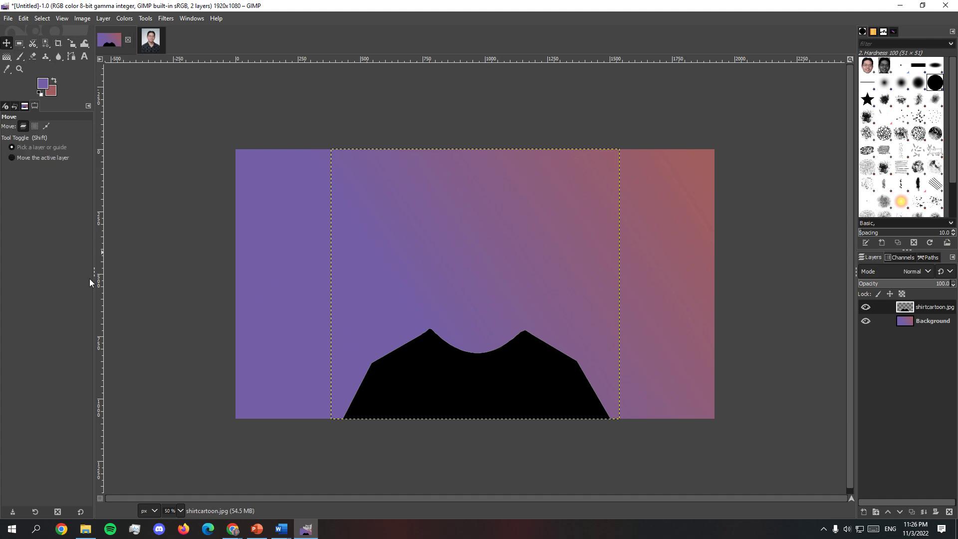
right_click(406, 206)
mouse_move(432, 235)
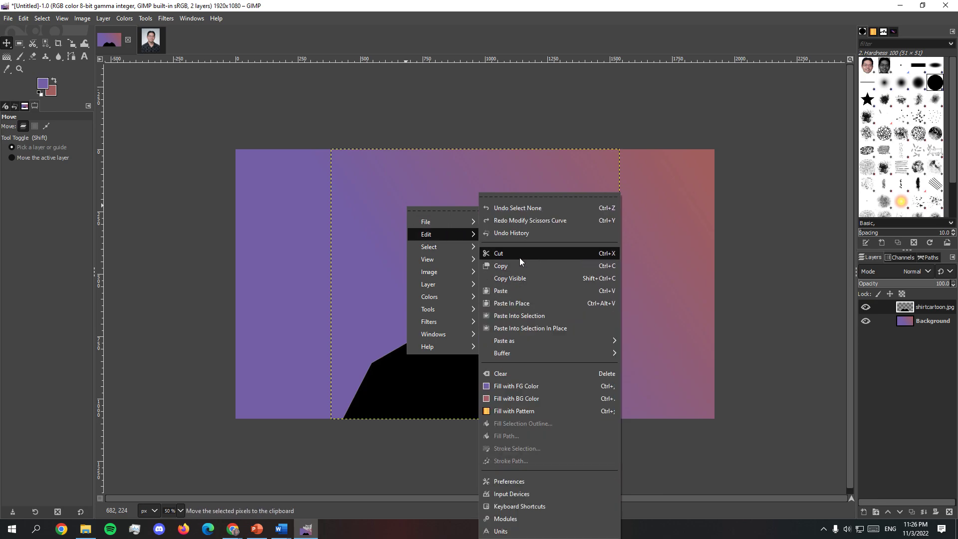
mouse_move(538, 338)
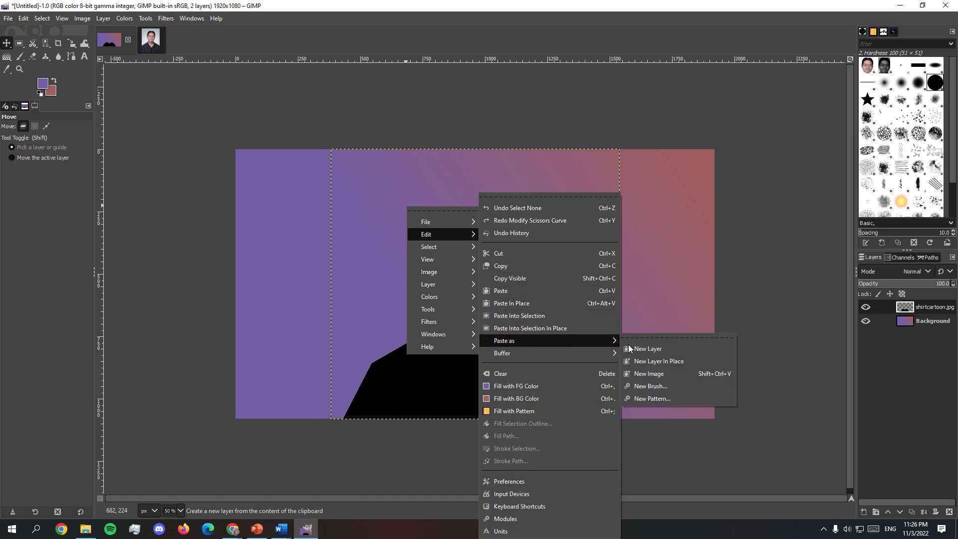
click(651, 349)
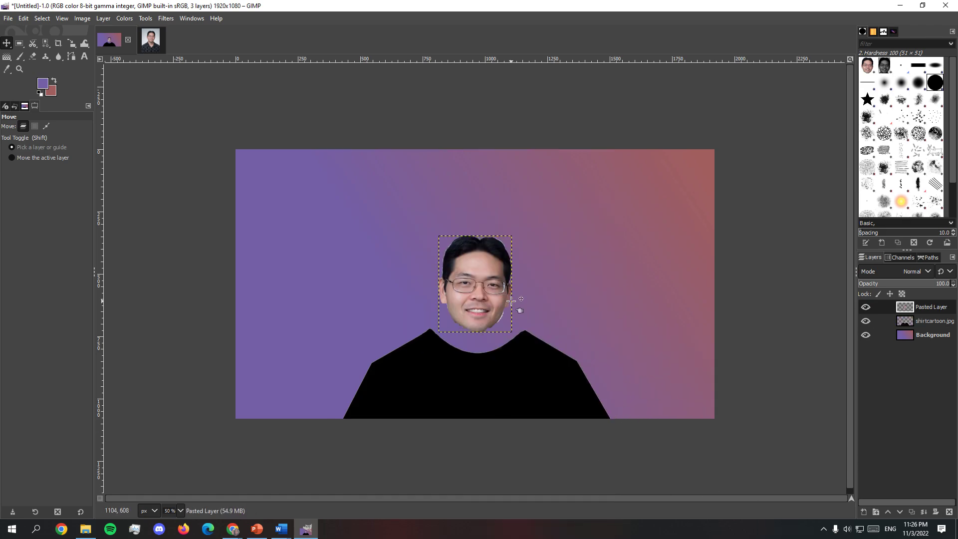
- Clear the head selection in the portrait image and return to the gradient composition
click(151, 40)
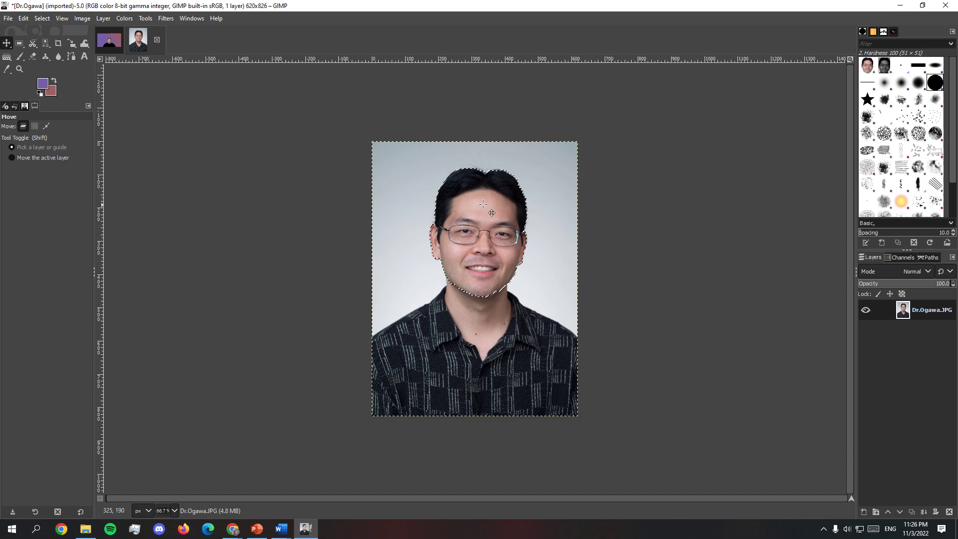
click(109, 40)
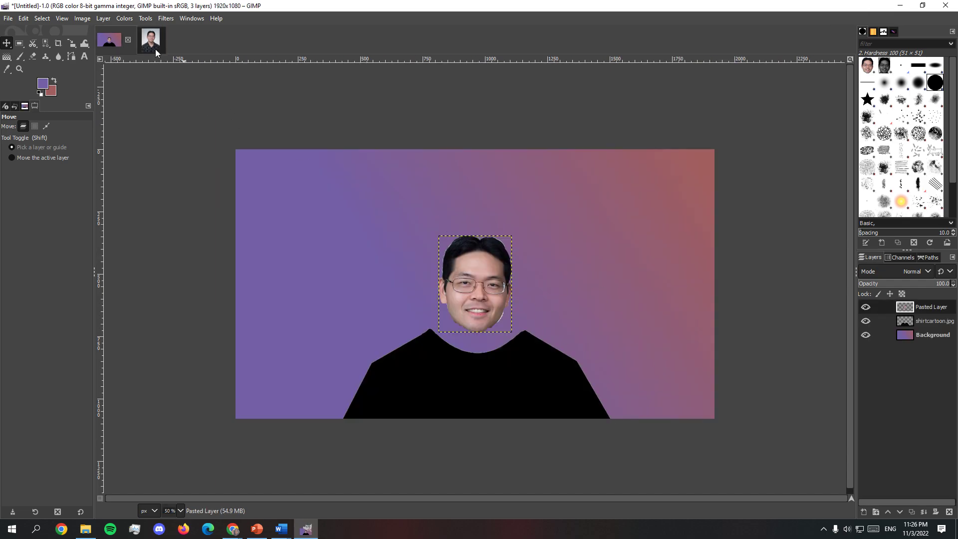
click(154, 48)
click(42, 18)
click(47, 42)
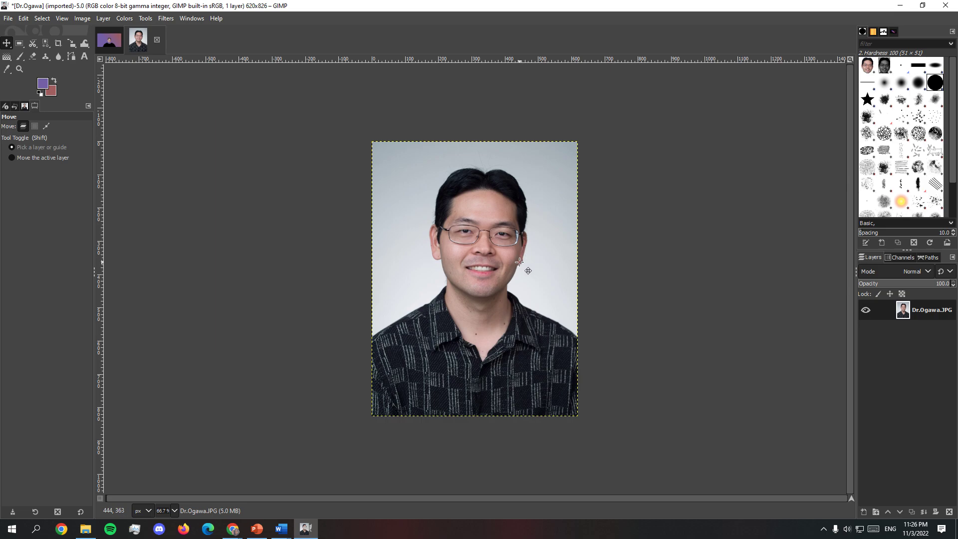
click(109, 40)
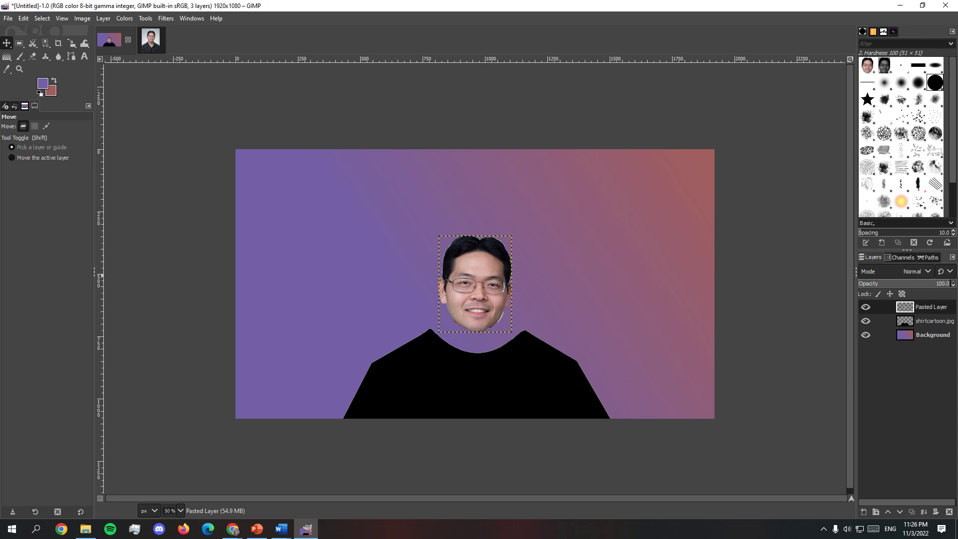
- Scale the pasted head layer up proportionally to about 415 × 549 pixels
click(145, 18)
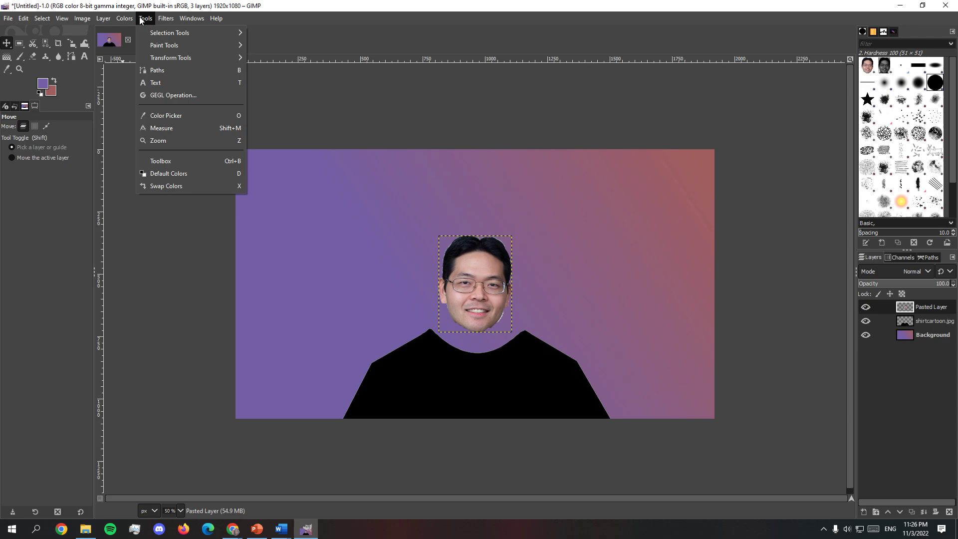
mouse_move(173, 57)
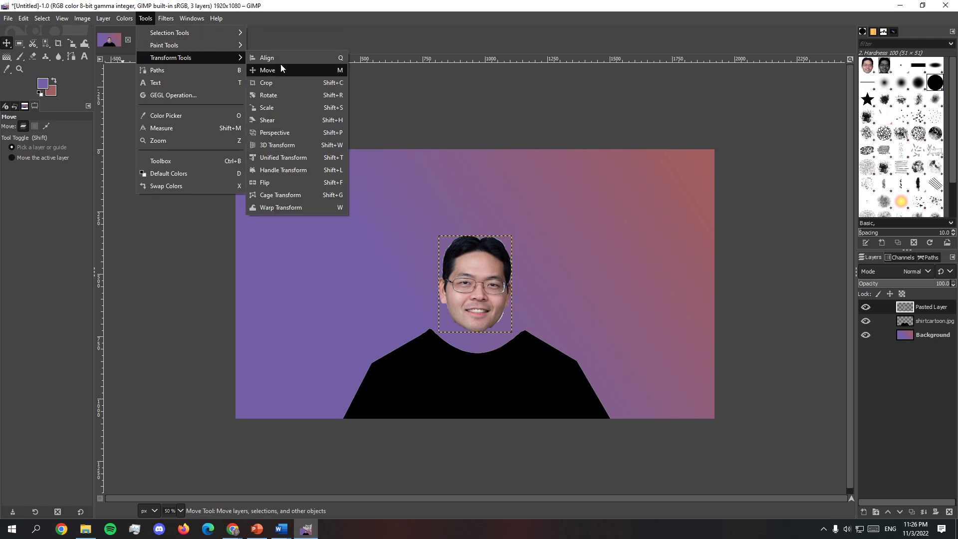
click(279, 106)
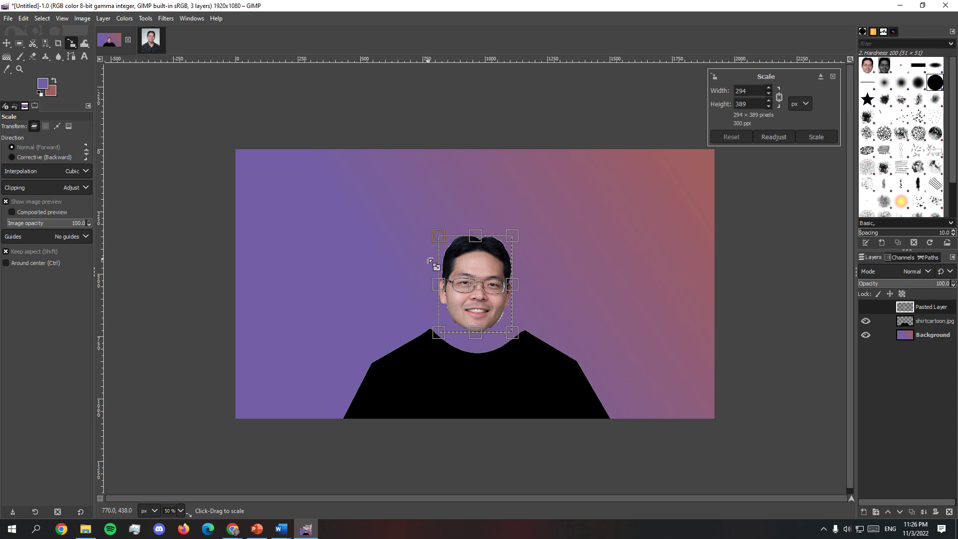
drag(438, 236, 385, 214)
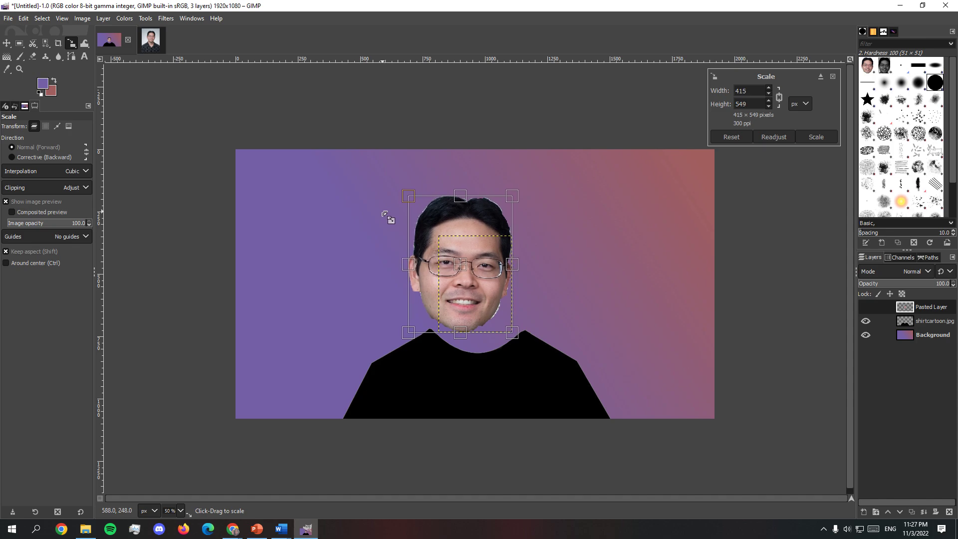
click(825, 138)
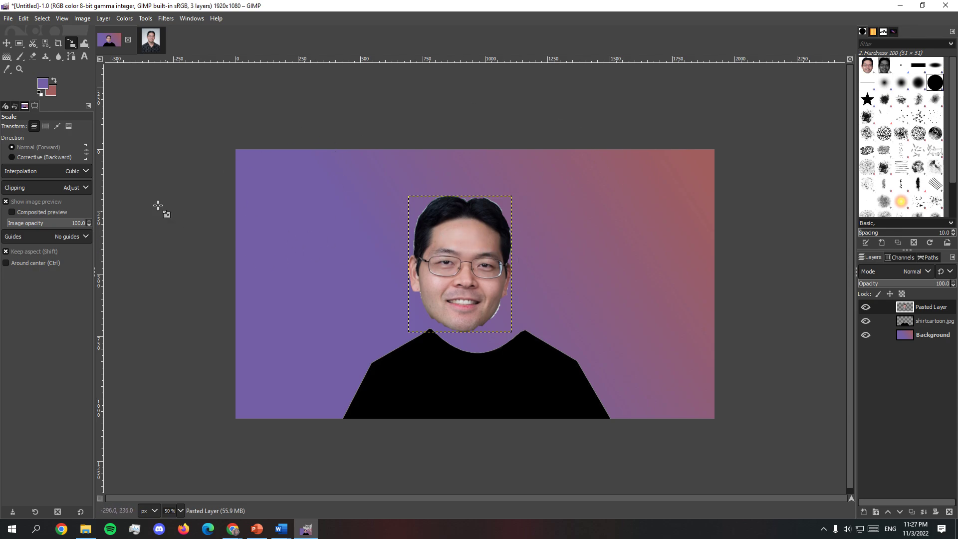
- Move the enlarged head so it sits centered above the shirt's collar
click(7, 45)
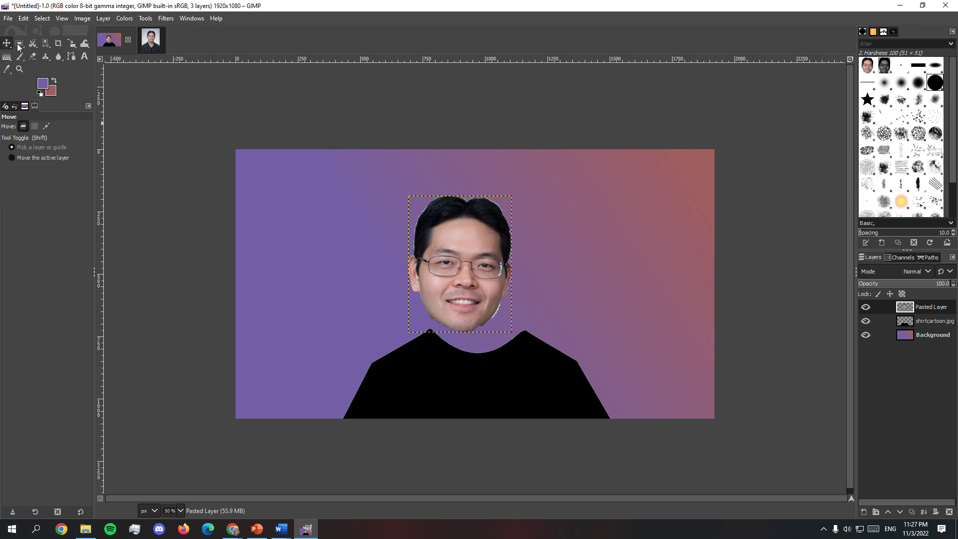
click(146, 20)
mouse_move(159, 37)
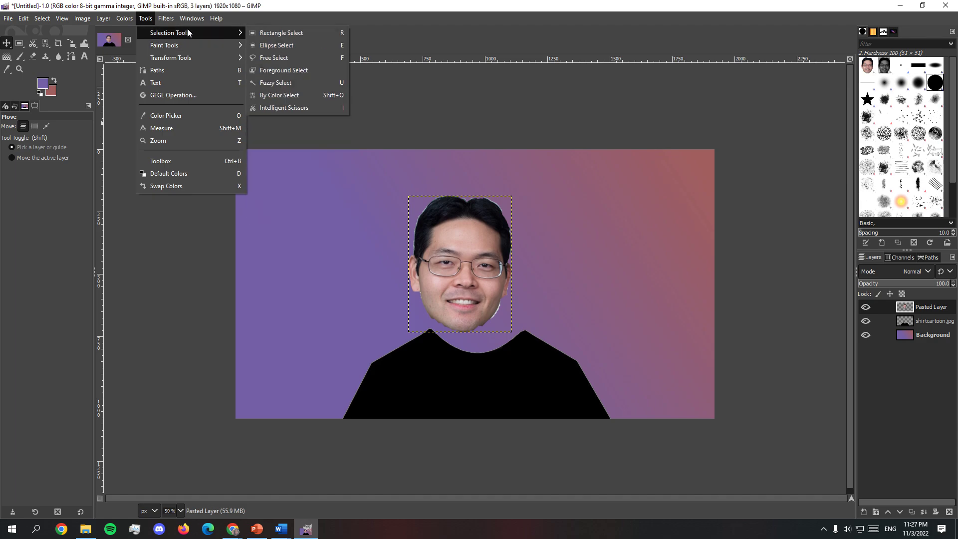
mouse_move(210, 62)
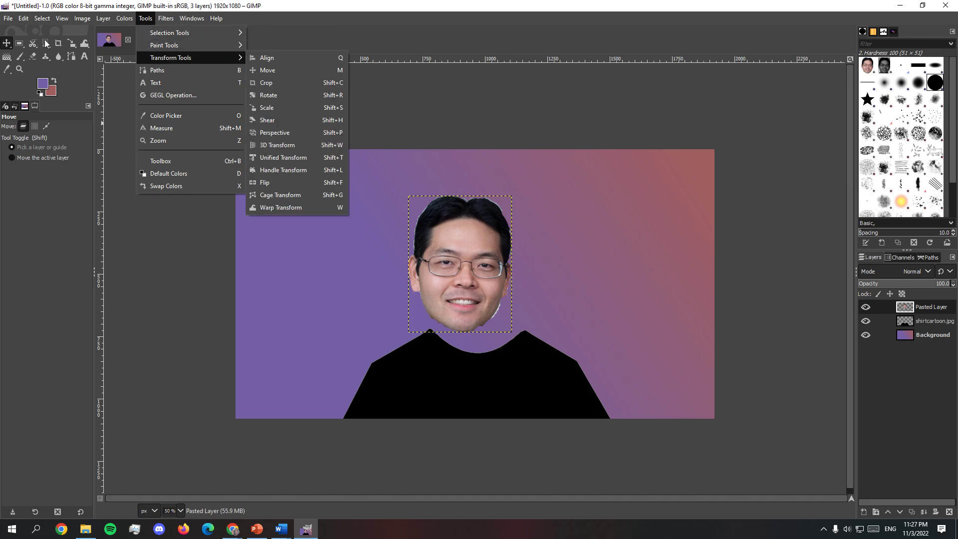
click(30, 232)
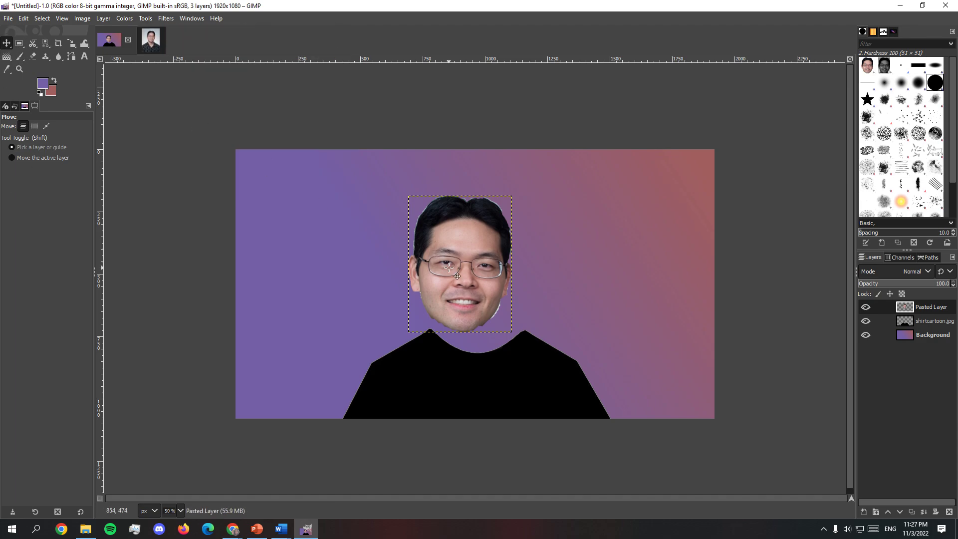
drag(465, 246, 486, 253)
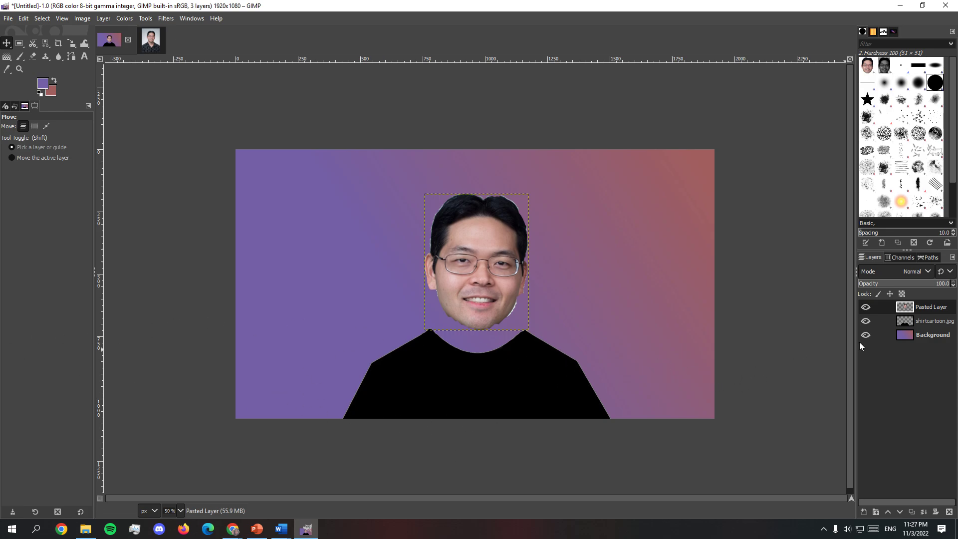
- Delete the pasted head layer and undo the deletion
right_click(890, 309)
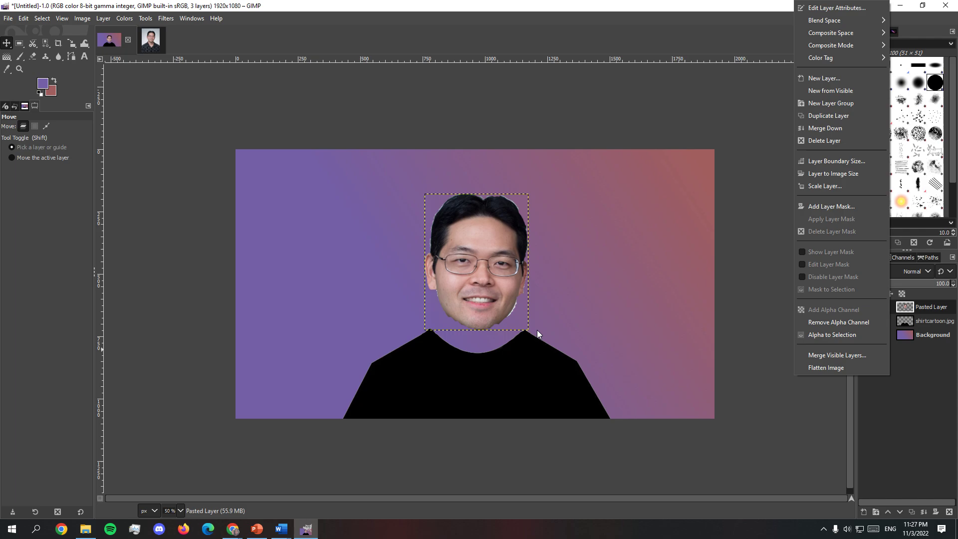
click(919, 398)
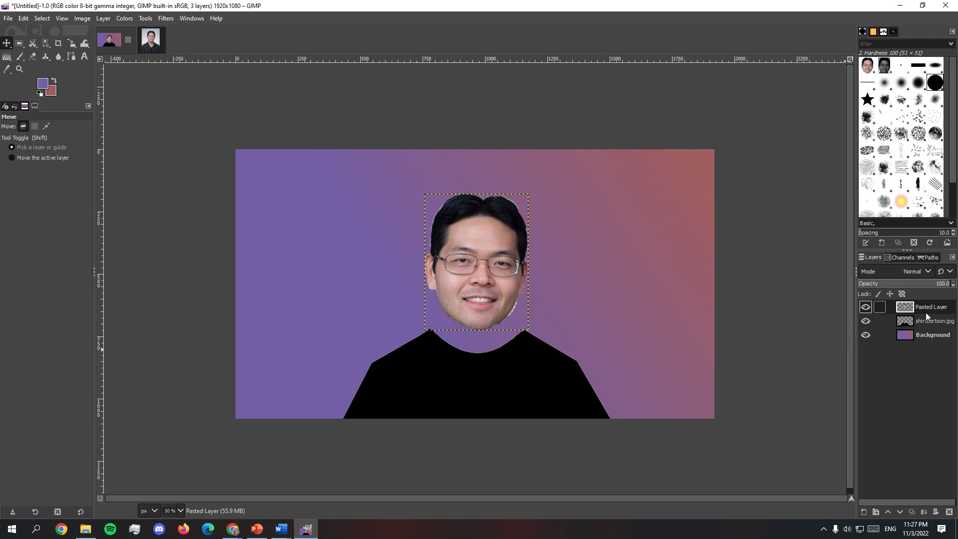
right_click(888, 310)
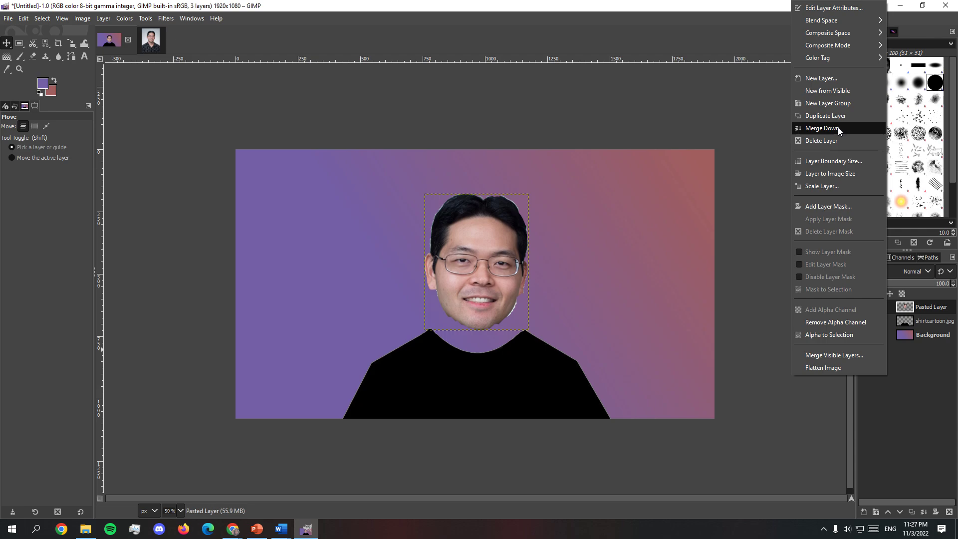
click(851, 139)
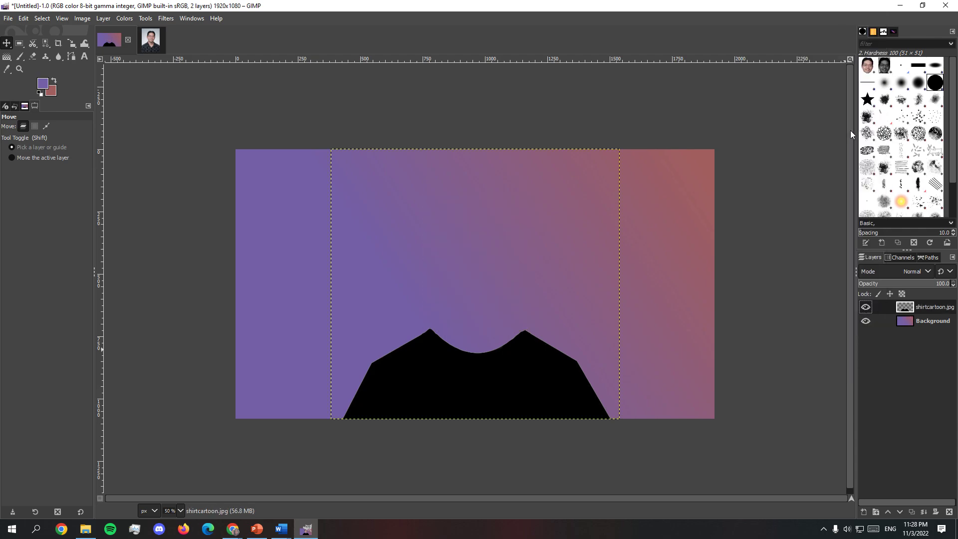
key(ctrl+z)
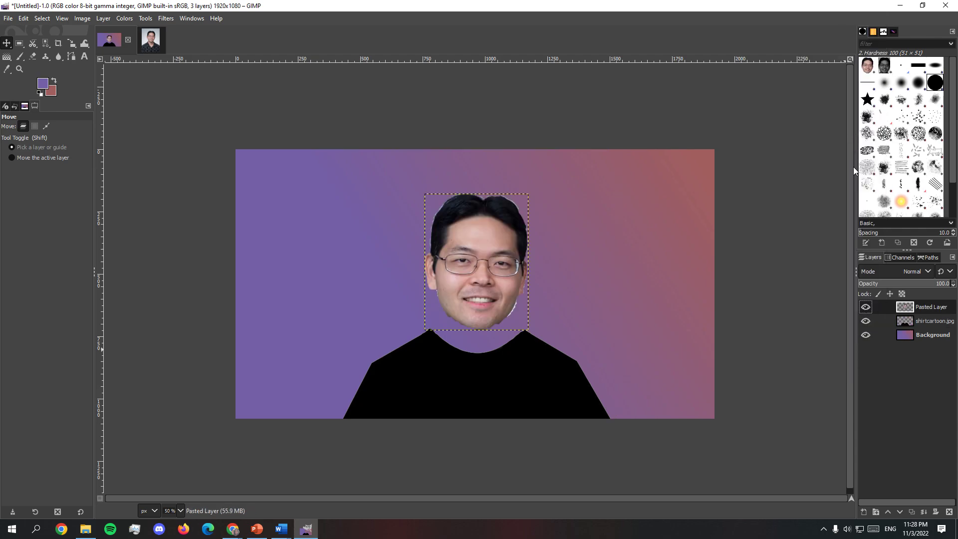
- Merge the pasted head layer down onto the shirt layer and duplicate the merged layer
right_click(884, 307)
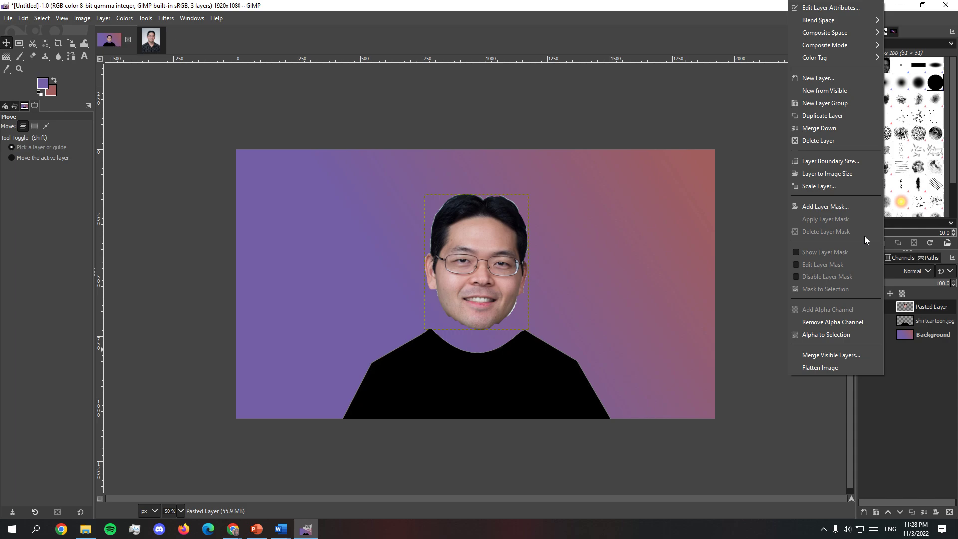
click(847, 130)
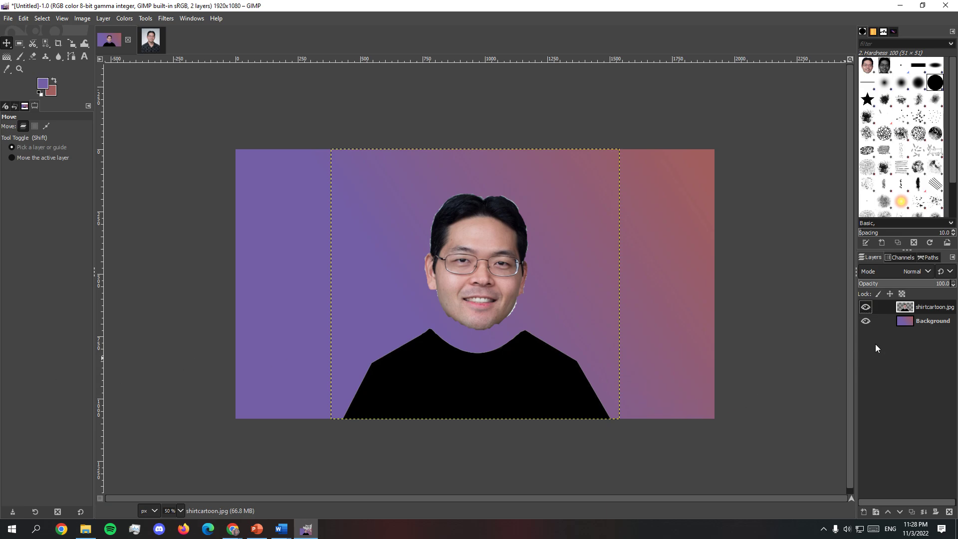
right_click(886, 306)
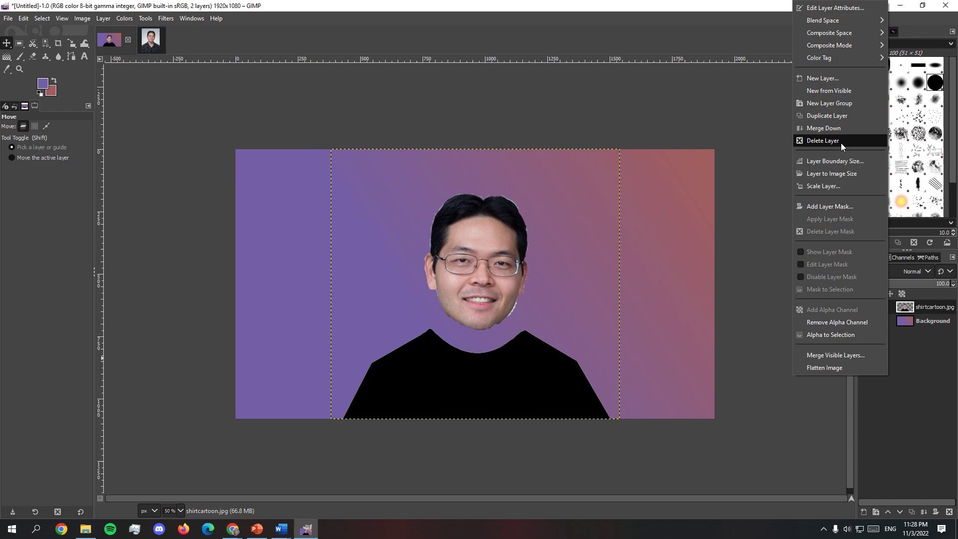
click(842, 114)
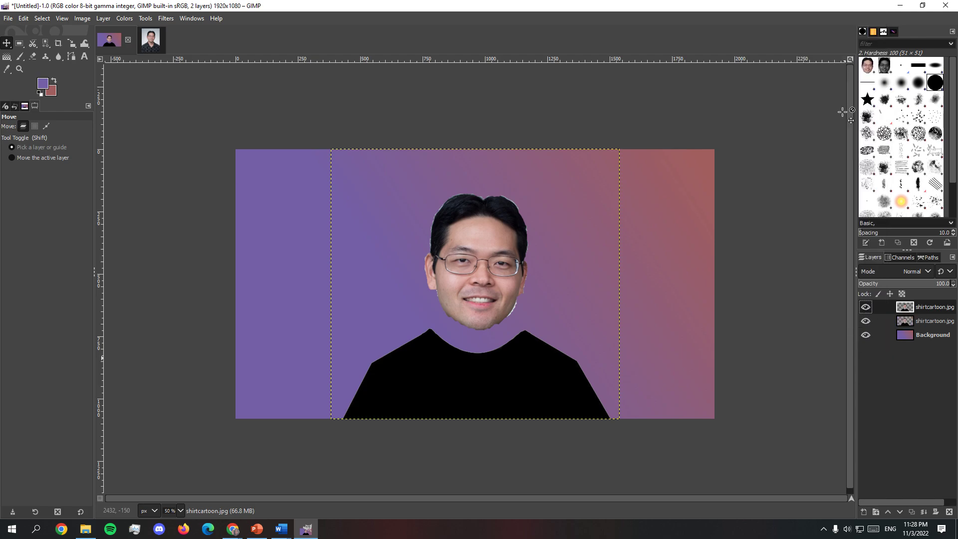
- Duplicate the Background layer, place the copy directly below the top shirt layer, and merge that shirt layer down onto it
right_click(896, 338)
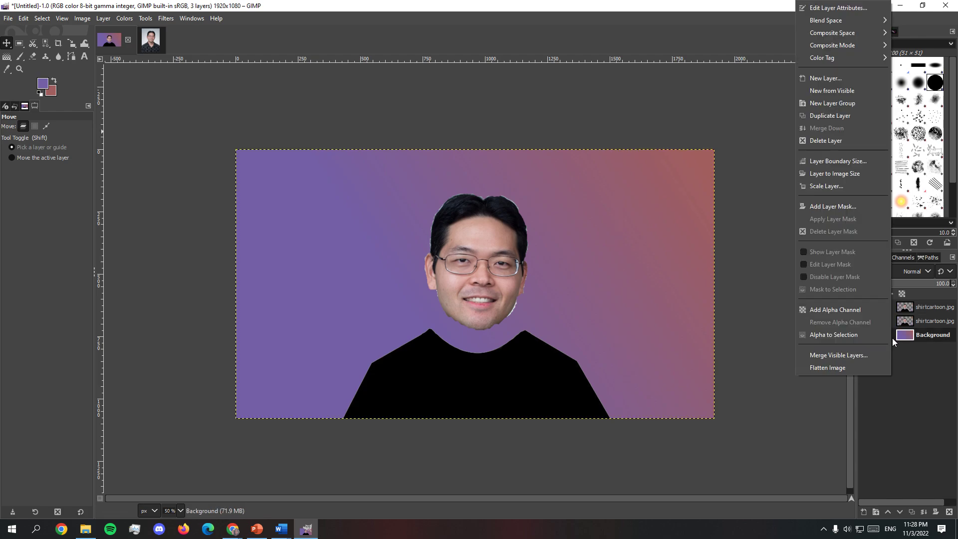
click(838, 115)
drag(886, 335, 886, 317)
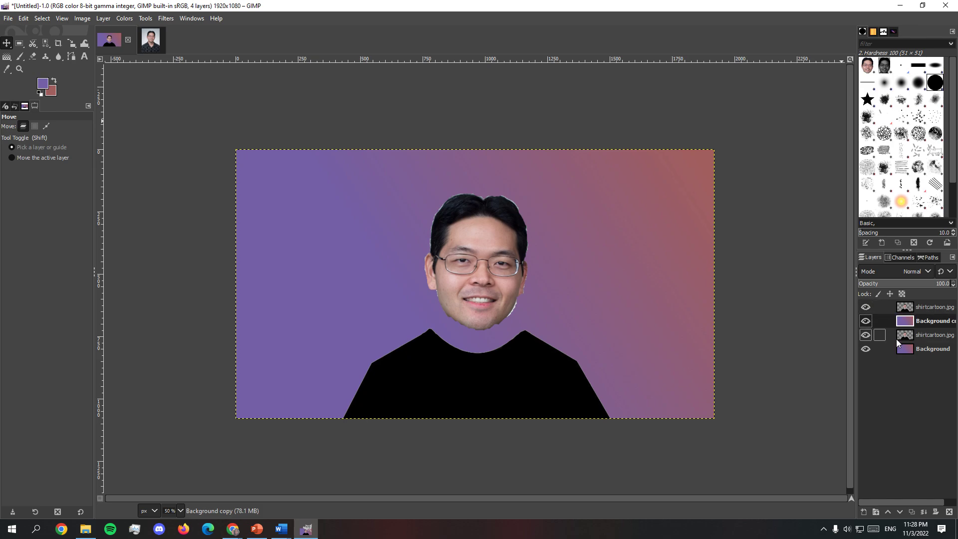
right_click(888, 308)
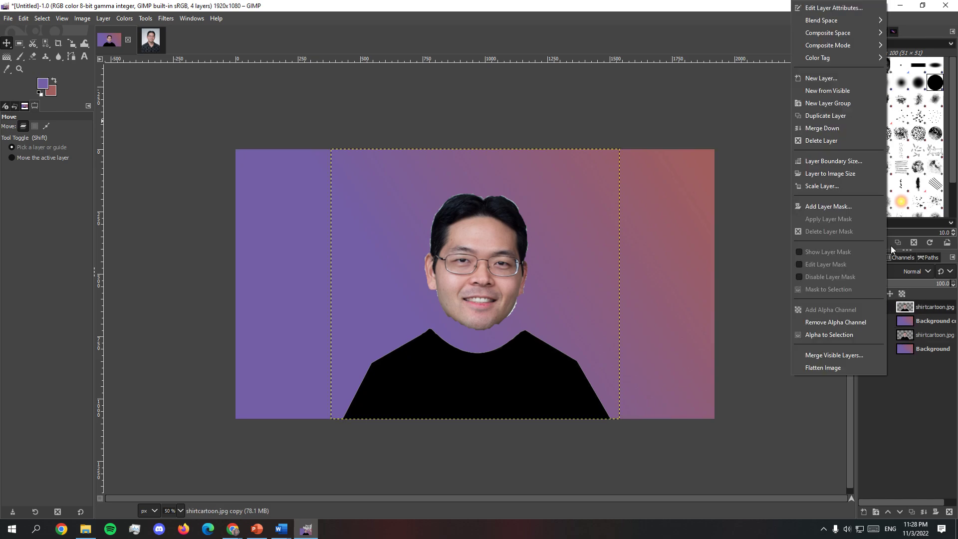
click(864, 125)
- Merge the remaining shirtcartoon.jpg layer down onto Background and toggle the visibility of both layers, leaving only Background shown
right_click(893, 321)
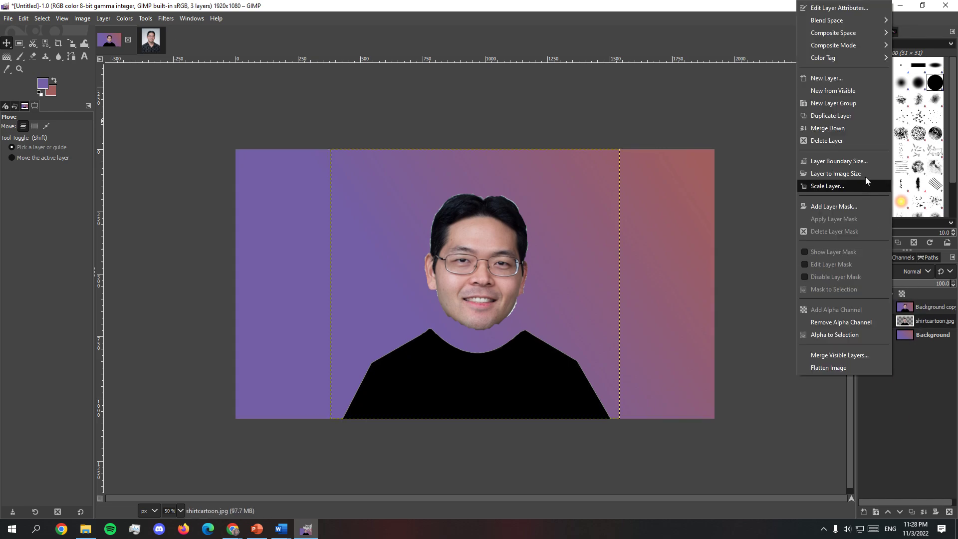
click(857, 128)
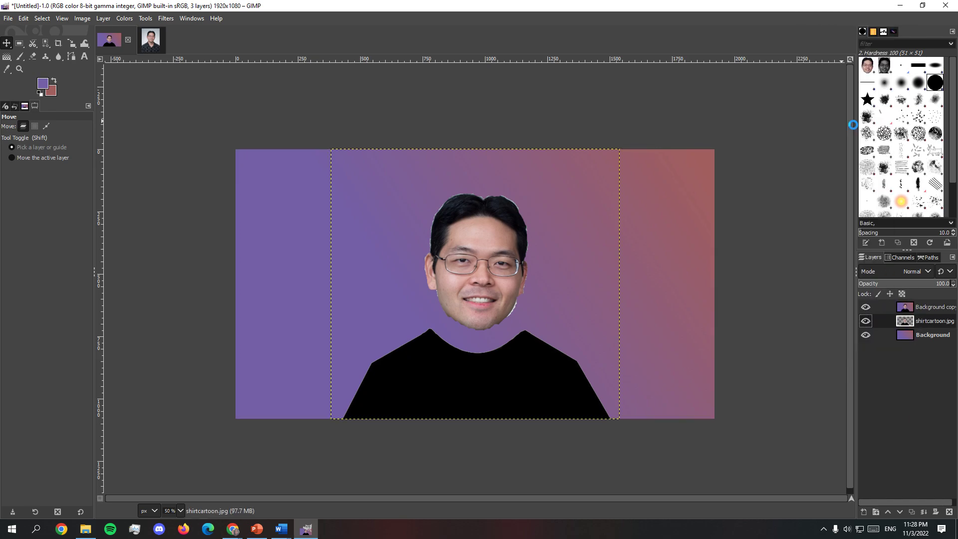
shift+click(866, 308)
click(867, 310)
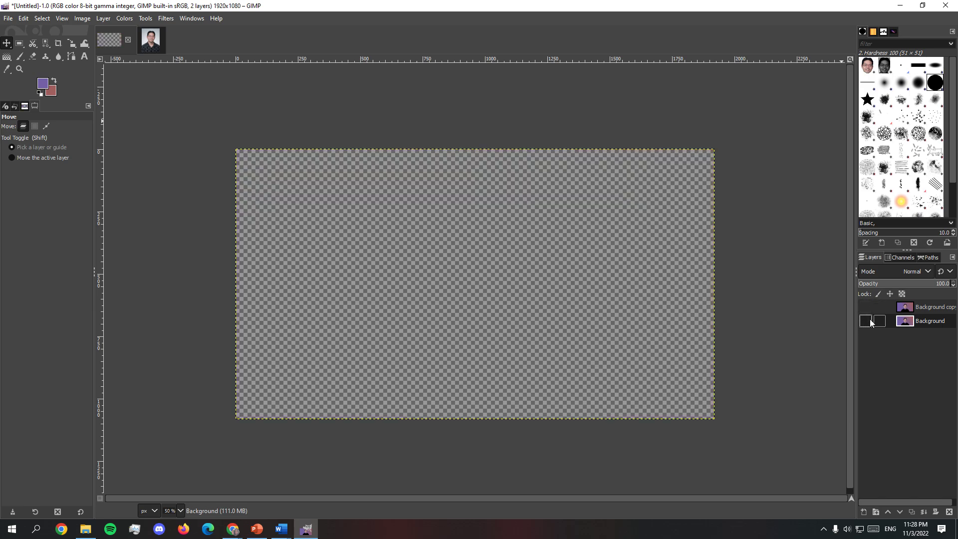
click(868, 321)
click(869, 321)
click(866, 308)
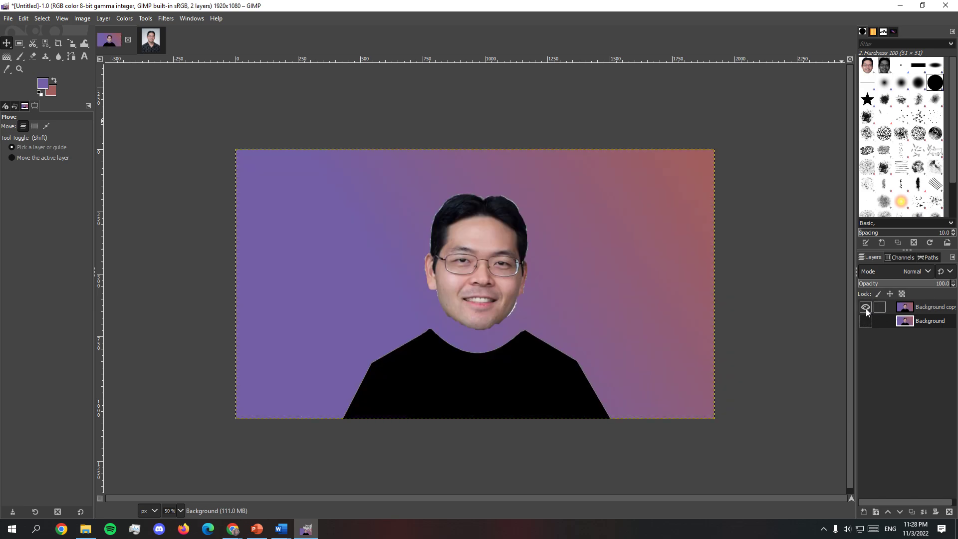
click(866, 310)
click(866, 308)
click(867, 321)
click(865, 320)
click(865, 321)
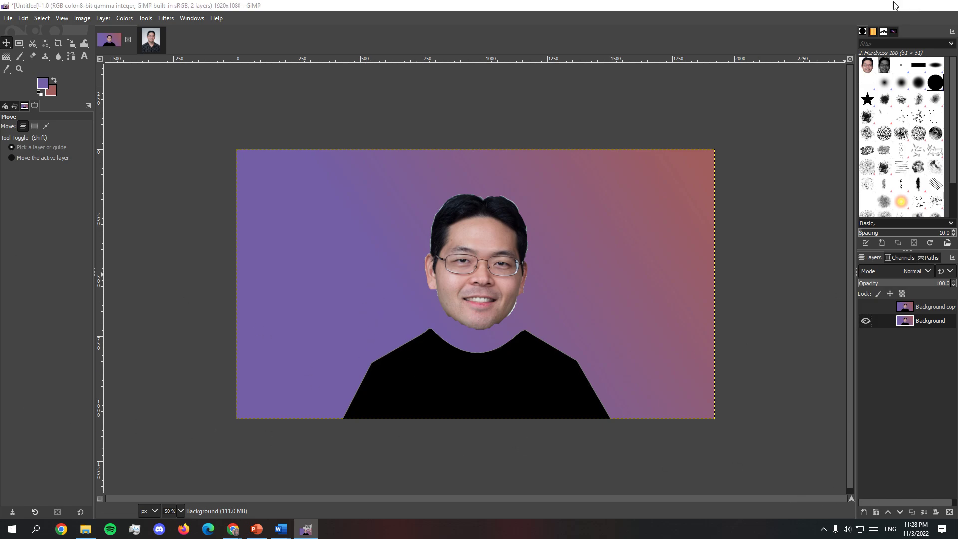
- Switch to the PowerPoint presentation and view slide 12 on the clone and heal tool
click(899, 5)
scroll(100, 343, down, 2)
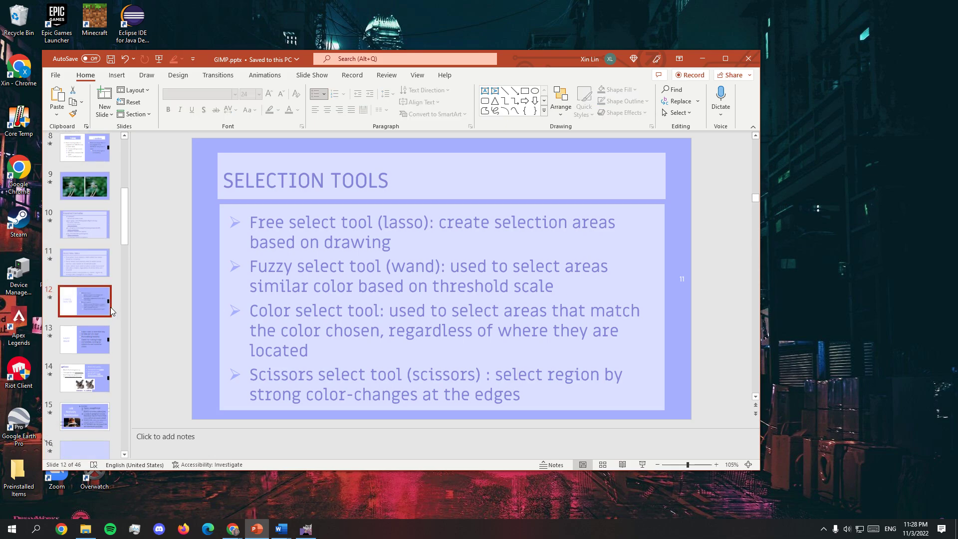
click(95, 310)
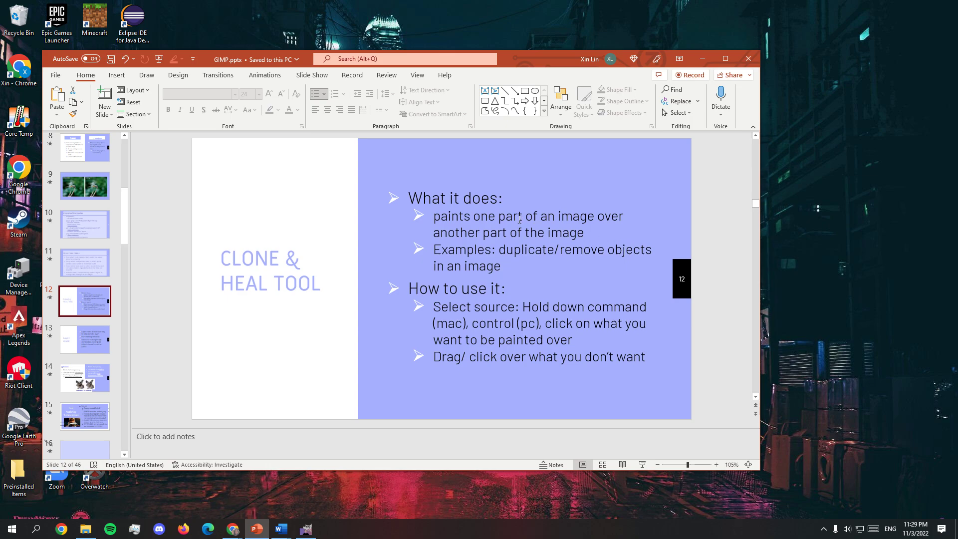
- Return to GIMP, choose the Heal tool with a brush size of 41, and set the middle of the forehead as the heal source
click(306, 529)
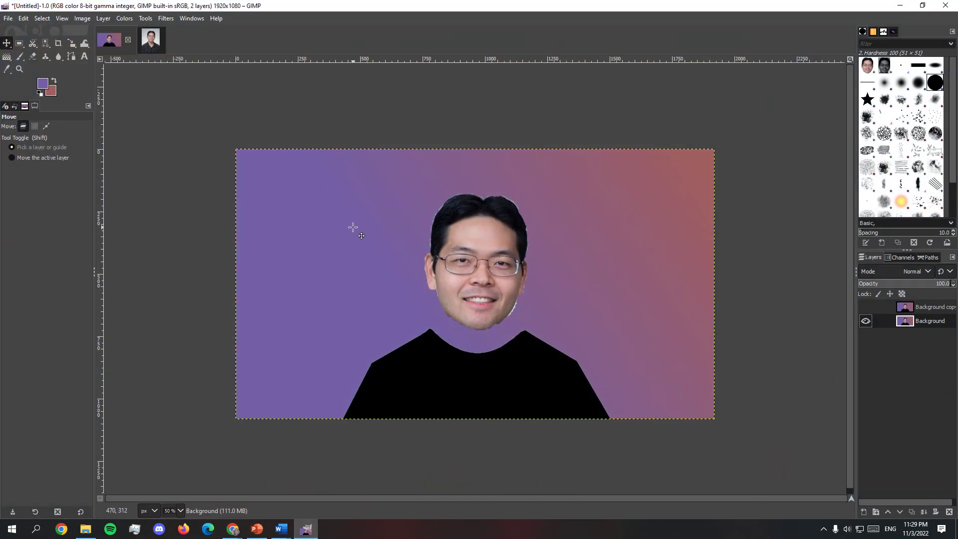
click(148, 19)
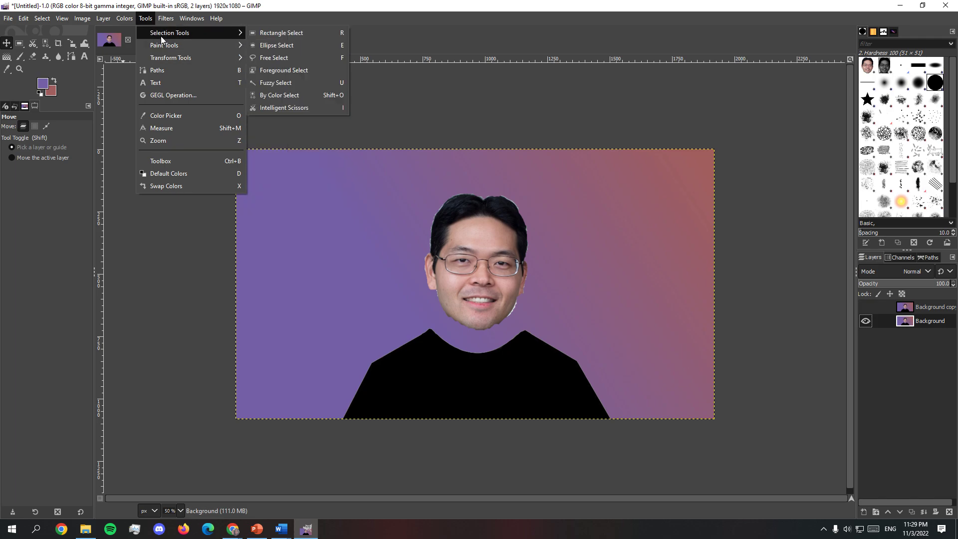
mouse_move(167, 56)
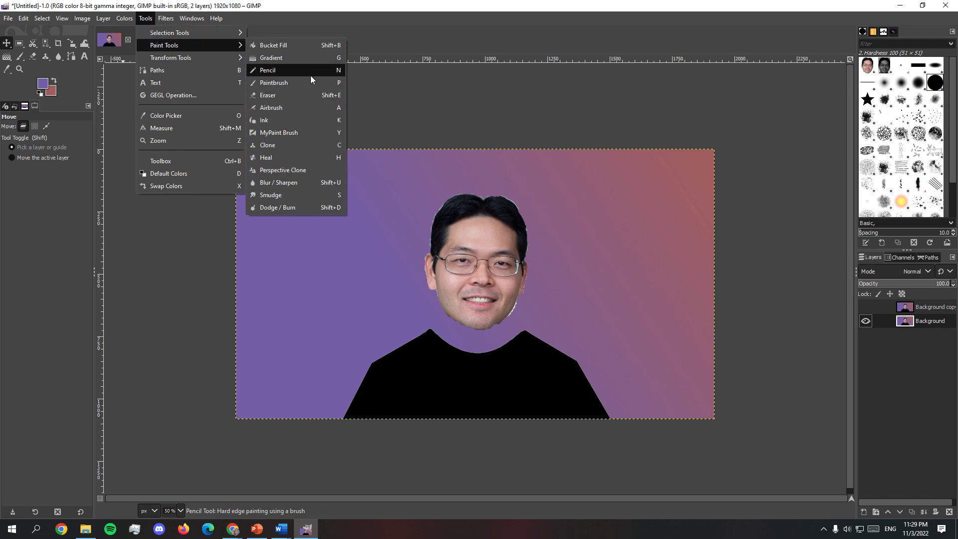
click(312, 158)
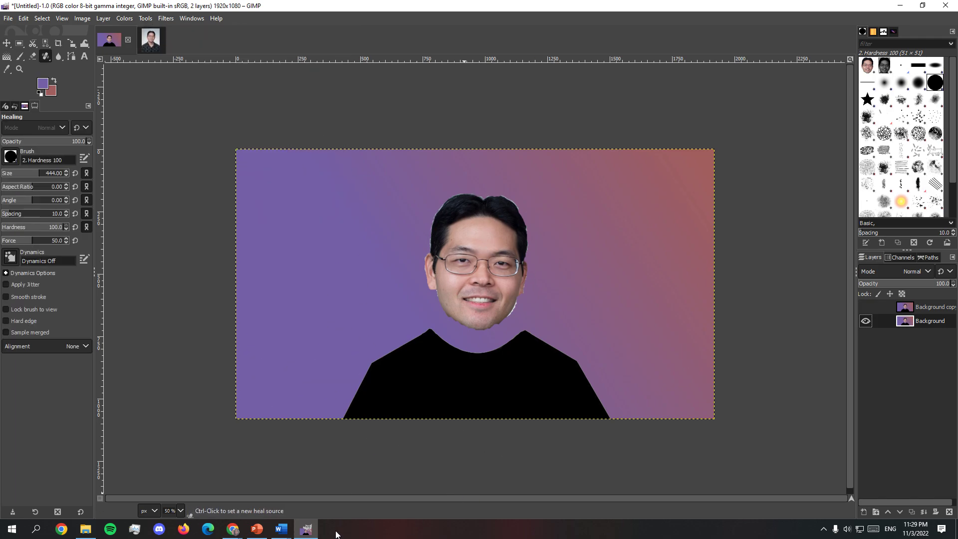
click(181, 510)
click(172, 447)
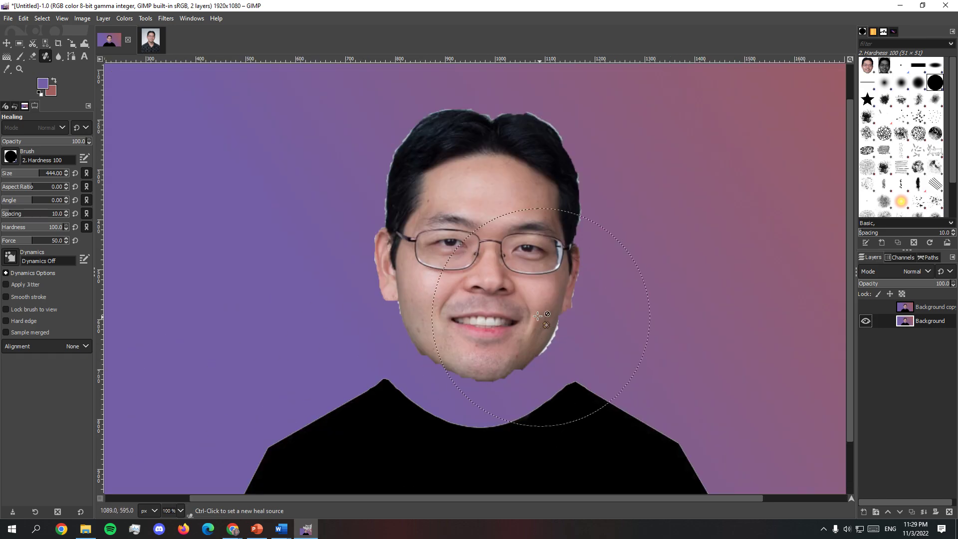
click(16, 174)
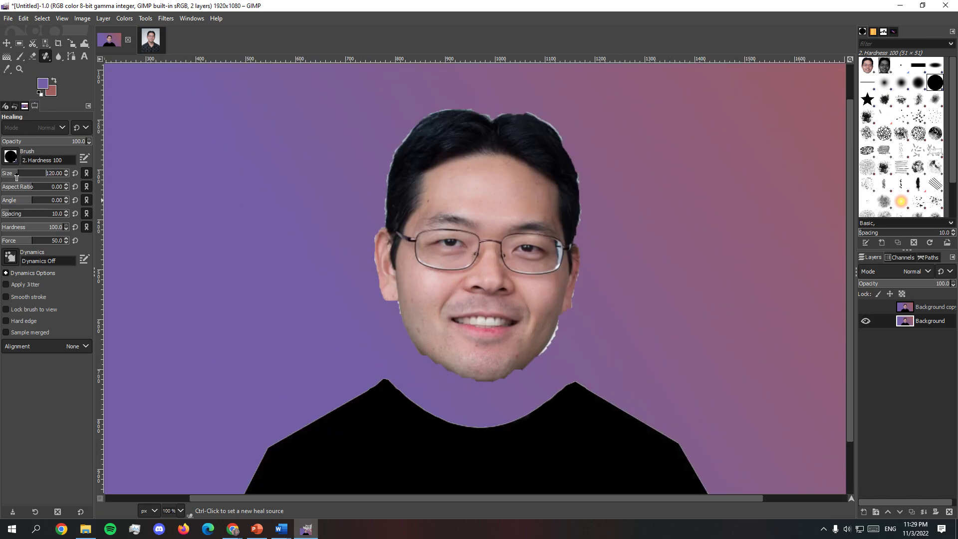
drag(9, 174, 14, 174)
click(10, 174)
ctrl+click(485, 198)
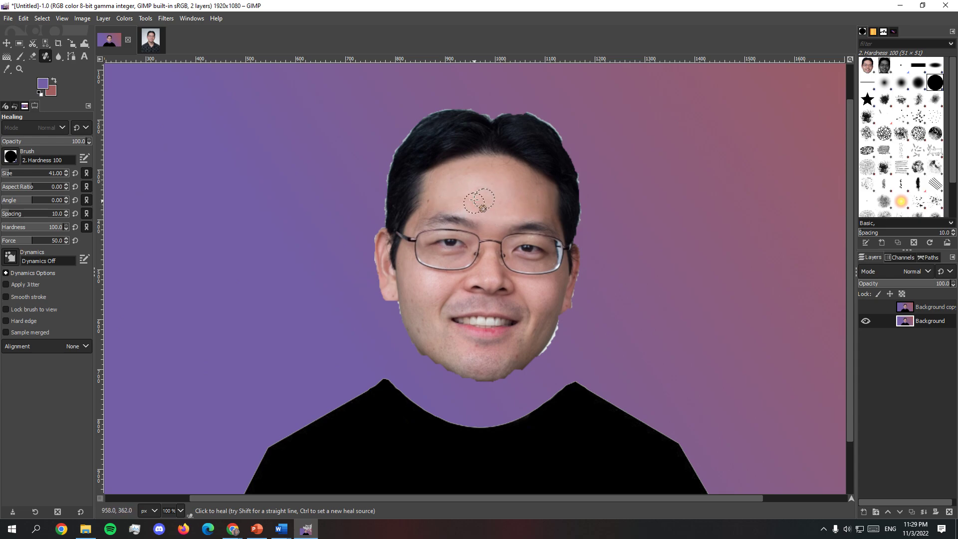
- Check the heal tool instructions in PowerPoint, return to GIMP, and try heal strokes across the eyebrow and forehead, undoing them
click(899, 5)
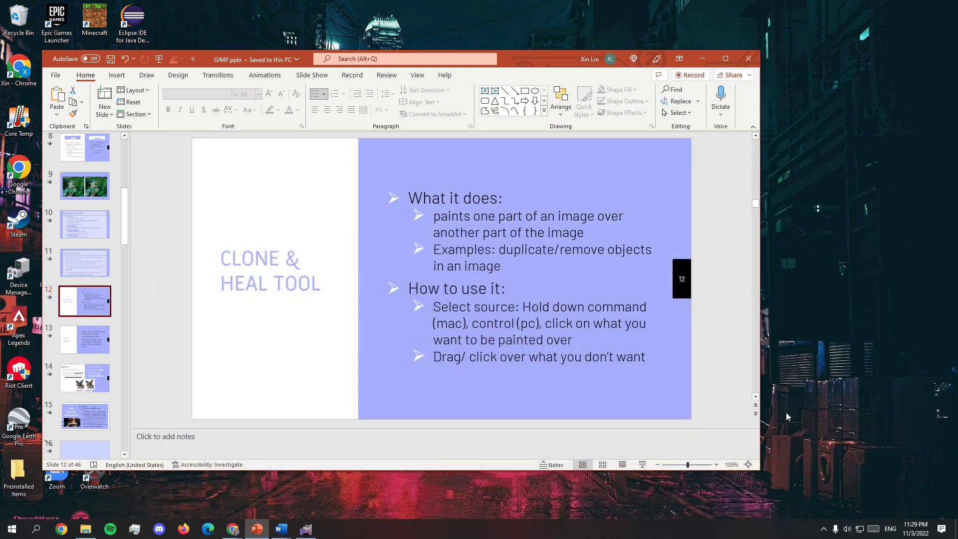
click(306, 528)
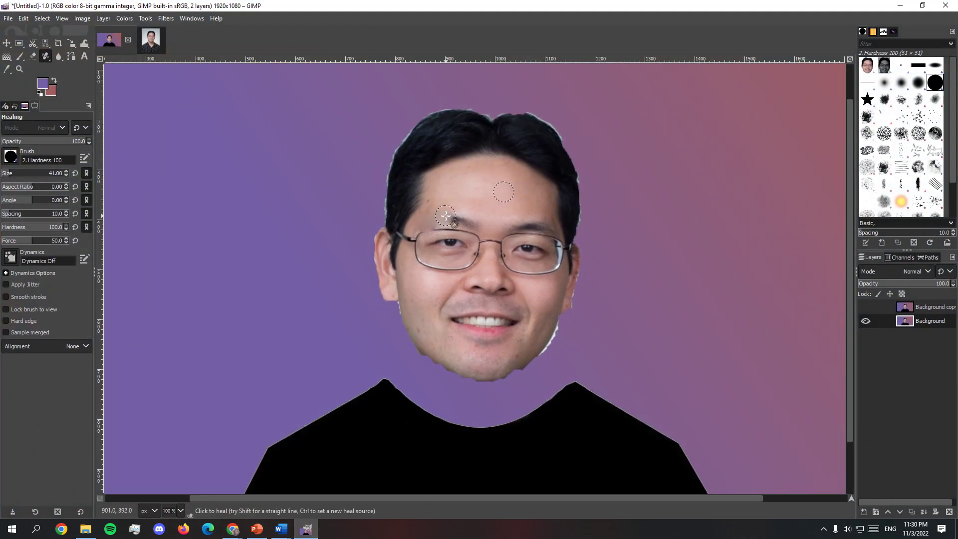
drag(445, 216, 449, 215)
drag(435, 220, 645, 128)
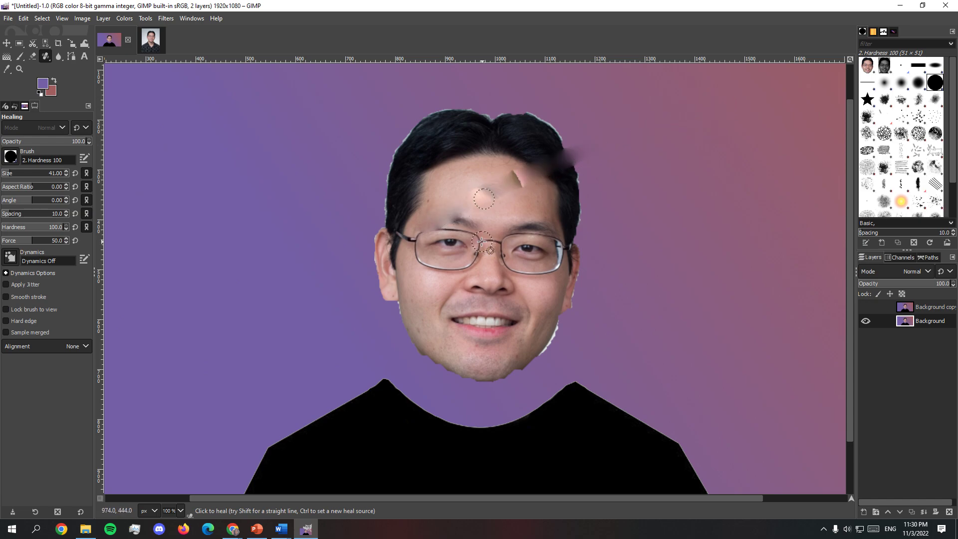
key(ctrl+z)
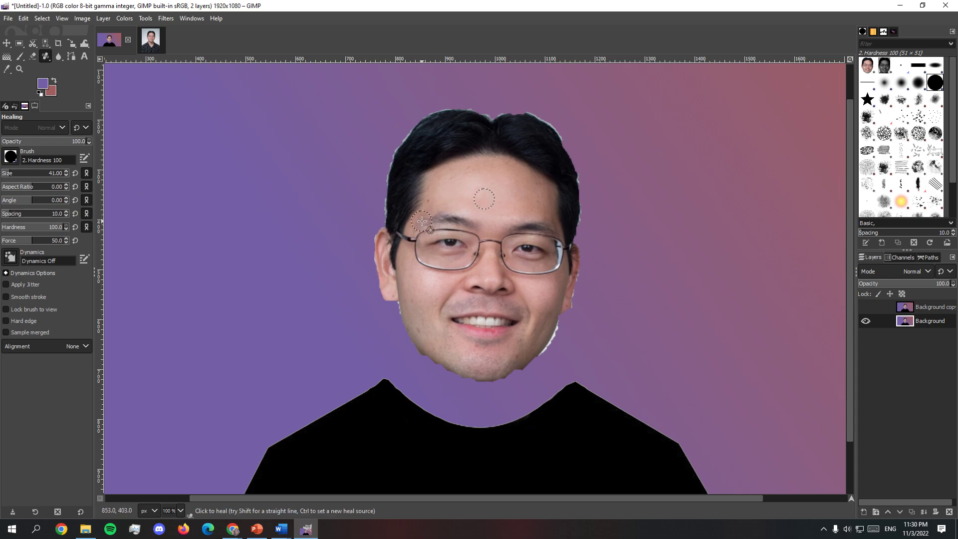
- Heal away both eyebrows above the glasses using the forehead source, reducing the brush size to 30 for the finer strokes
drag(424, 220, 459, 220)
click(474, 222)
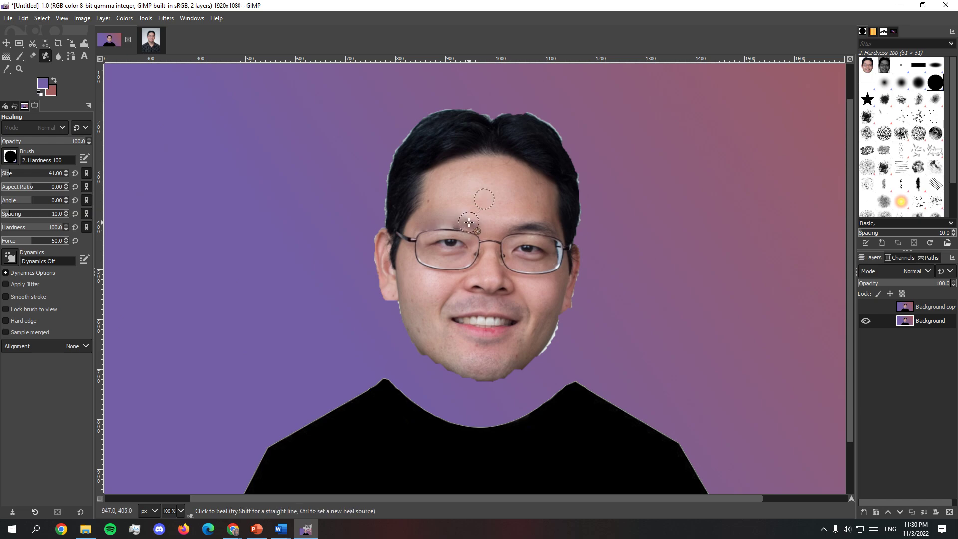
click(463, 220)
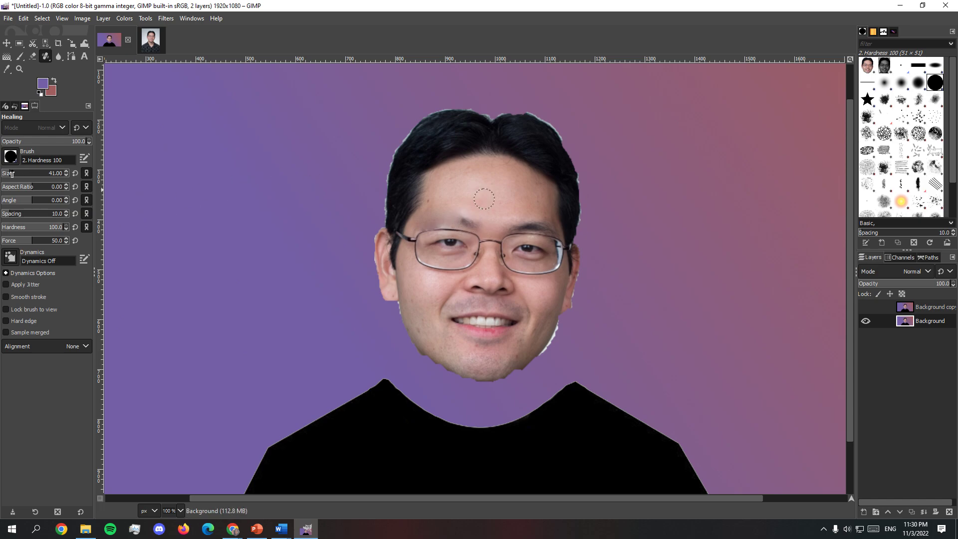
click(467, 224)
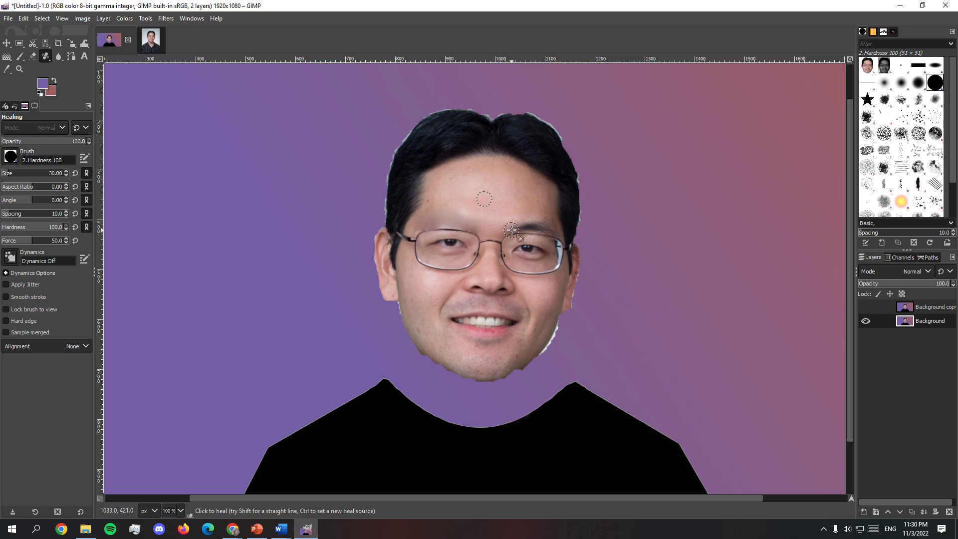
drag(517, 228, 553, 227)
- Heal over the whole mouth and the area around it with the forehead skin
mouse_move(455, 324)
mouse_down()
mouse_move(500, 318)
mouse_move(471, 324)
mouse_move(484, 325)
mouse_move(511, 321)
mouse_move(455, 329)
mouse_move(485, 317)
mouse_up()
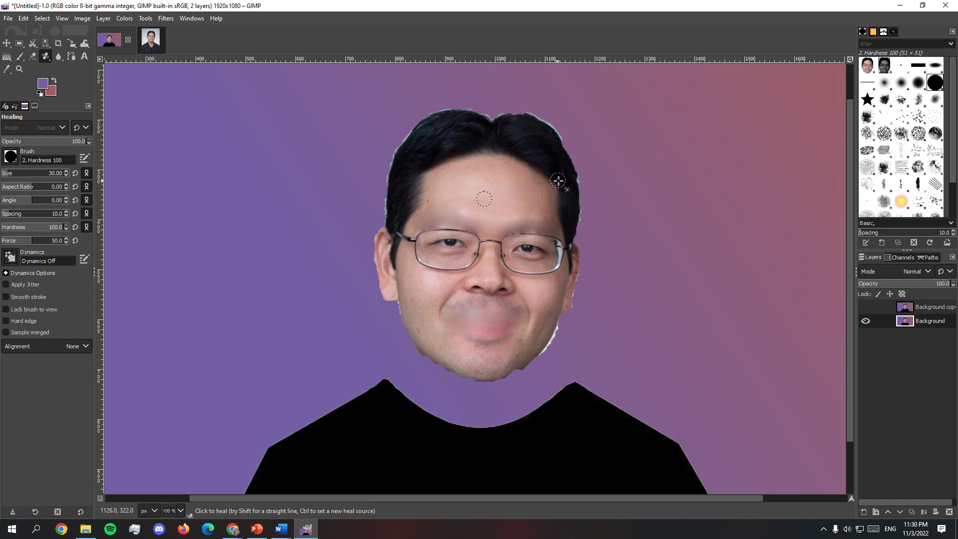
mouse_move(478, 334)
mouse_down()
mouse_move(502, 330)
mouse_move(474, 336)
mouse_move(493, 341)
mouse_move(521, 332)
mouse_up()
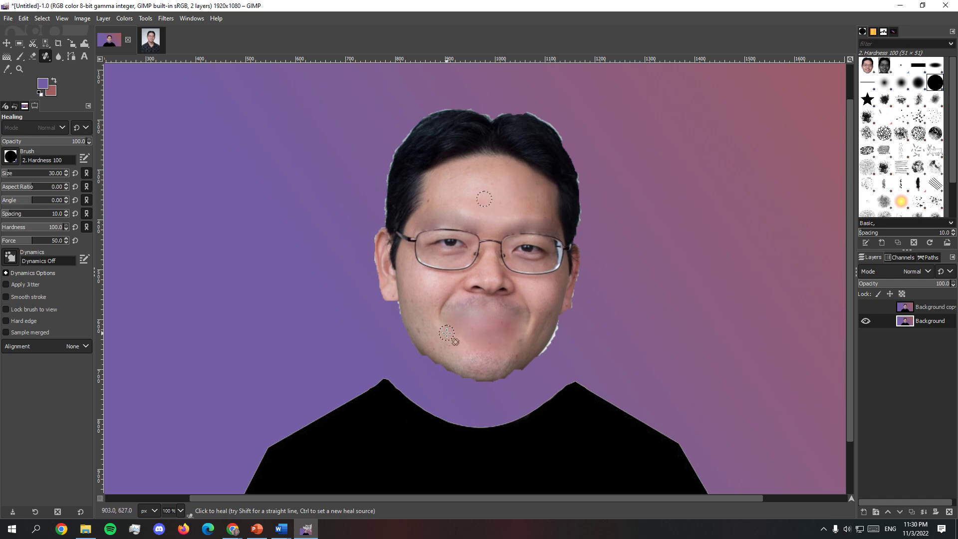
mouse_move(450, 324)
mouse_down()
mouse_move(494, 313)
mouse_move(479, 339)
mouse_move(456, 337)
mouse_up()
- Minimize the PowerPoint presentation and return to GIMP
click(896, 8)
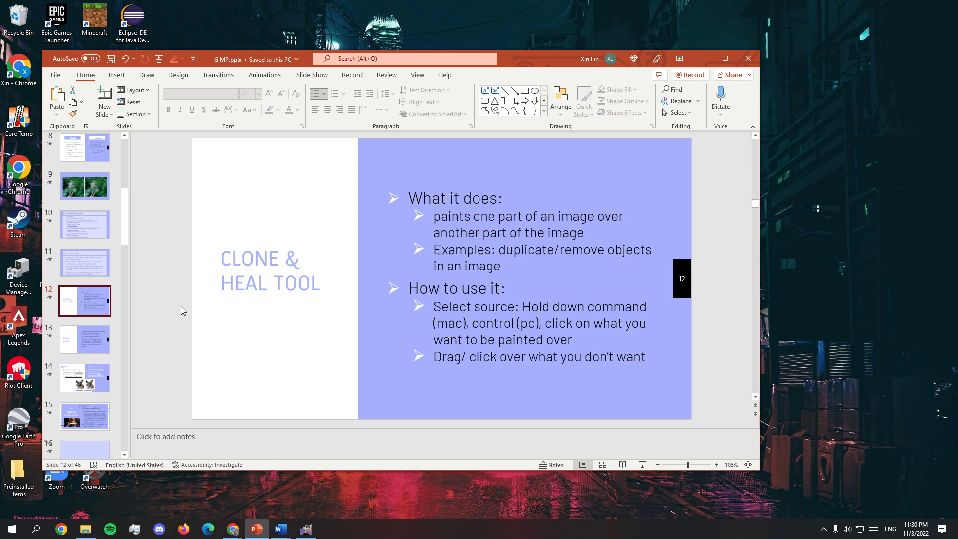
click(701, 59)
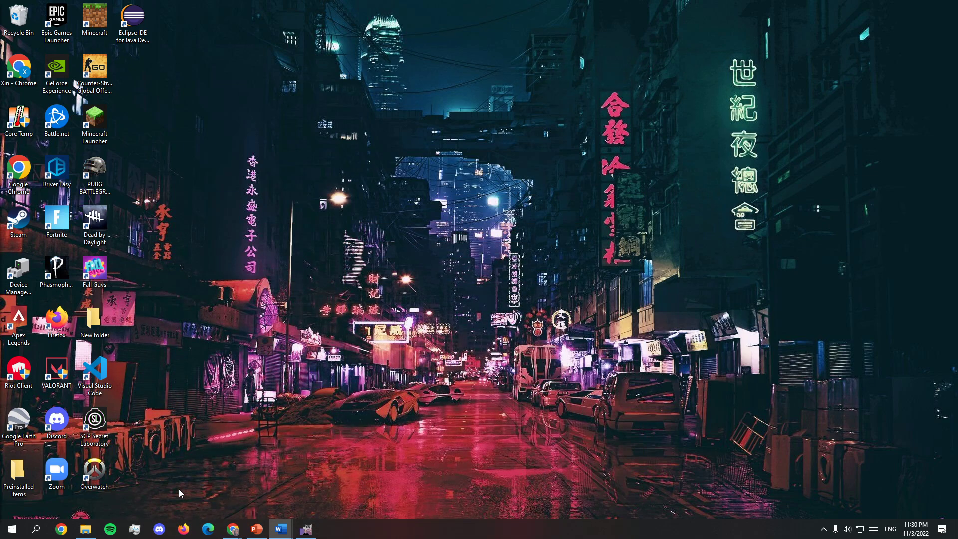
click(307, 528)
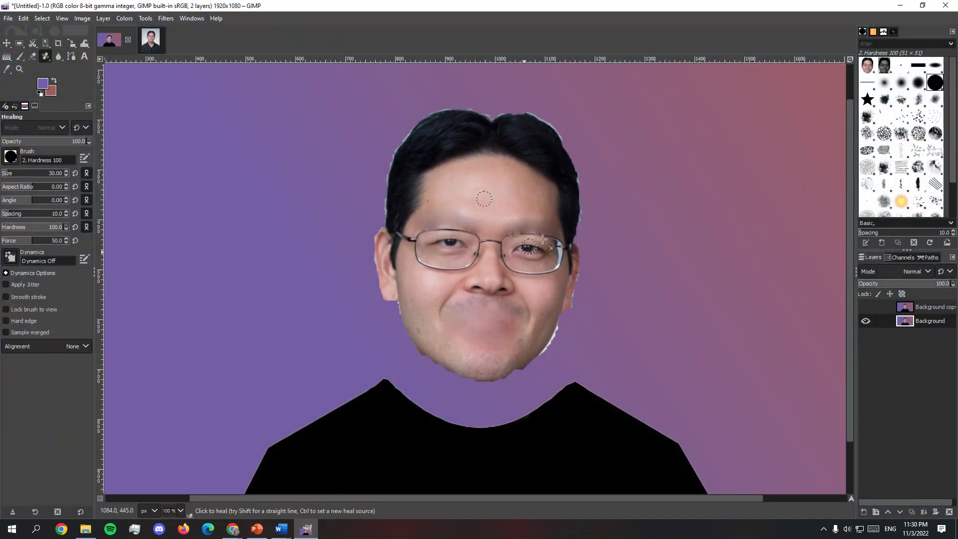
- Choose the Paintbrush with a brush size of 10, paint a test stroke where the eyebrow was, and undo it
click(22, 55)
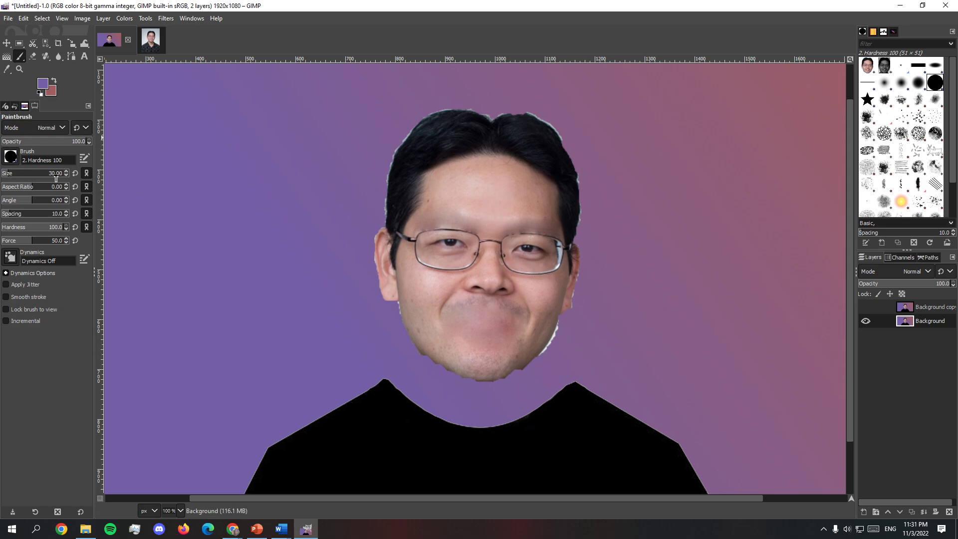
drag(54, 174, 67, 176)
key(Return)
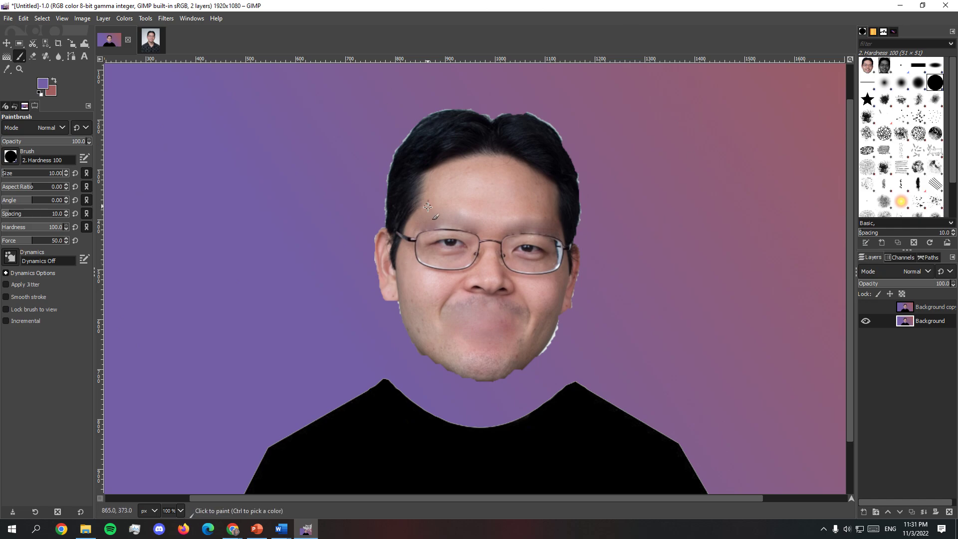
drag(434, 212, 454, 227)
key(ctrl+z)
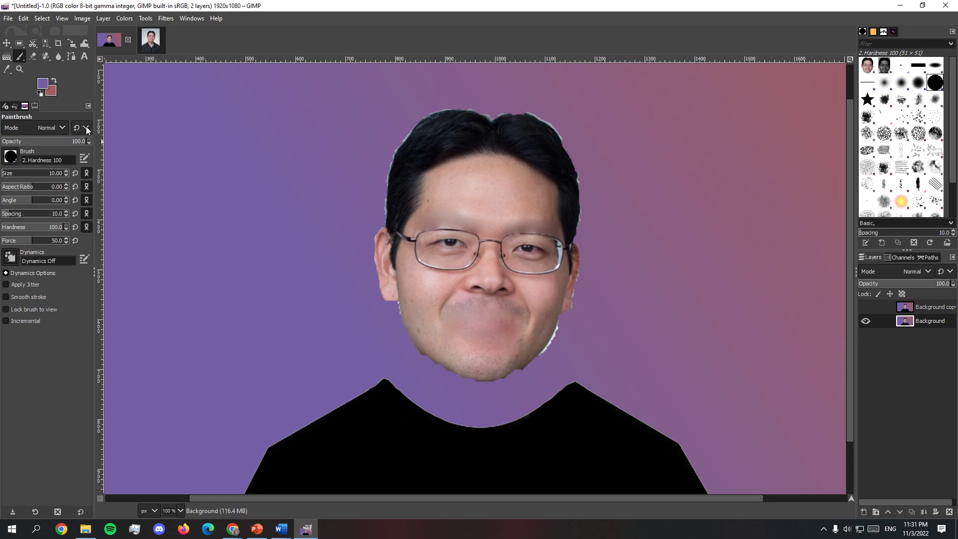
- Open the foreground color for editing
click(47, 86)
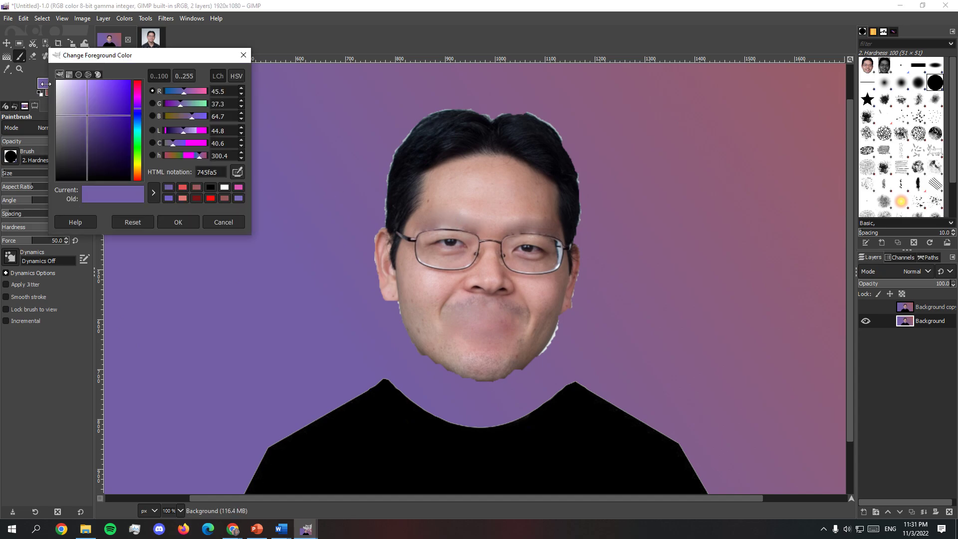
click(241, 55)
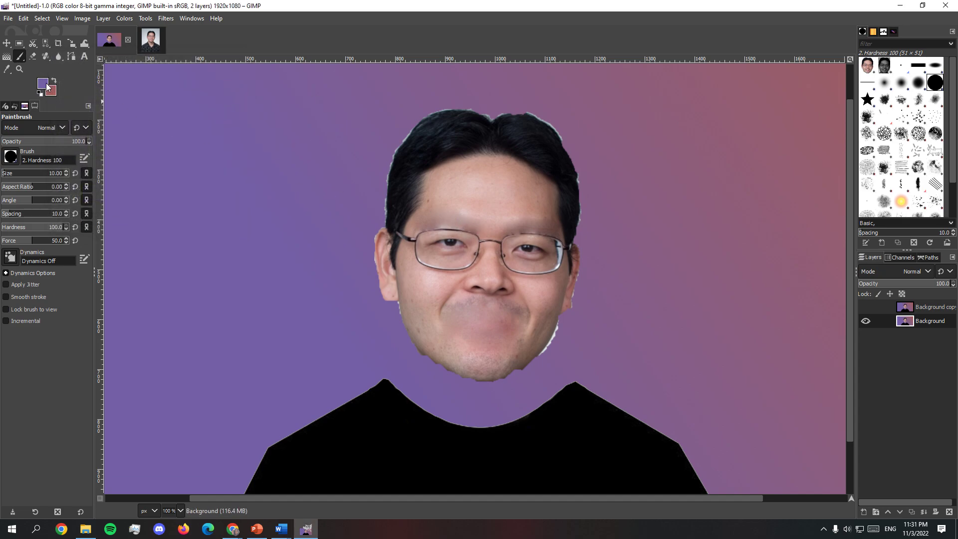
mouse_move(439, 197)
mouse_down()
mouse_move(491, 195)
mouse_move(456, 211)
mouse_up()
key(ctrl+z)
key(ctrl+z)
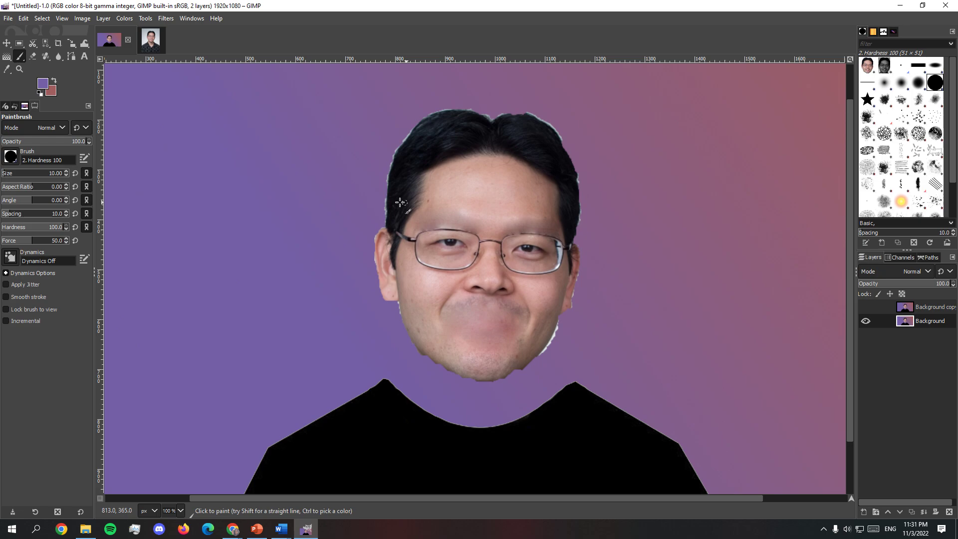
- Reset the colors to black and white, and paint black curved eyebrows and a frowning mouth on the face
click(40, 94)
mouse_move(437, 217)
mouse_down()
mouse_move(470, 209)
mouse_move(548, 219)
mouse_up()
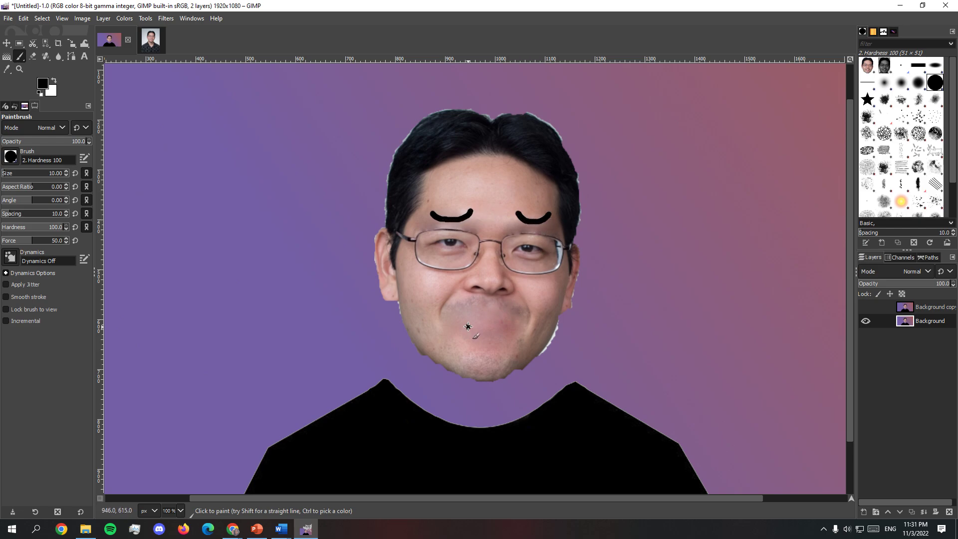
mouse_move(467, 326)
mouse_down()
mouse_move(501, 321)
mouse_move(513, 336)
mouse_move(474, 315)
mouse_move(508, 328)
mouse_up()
key(ctrl+z)
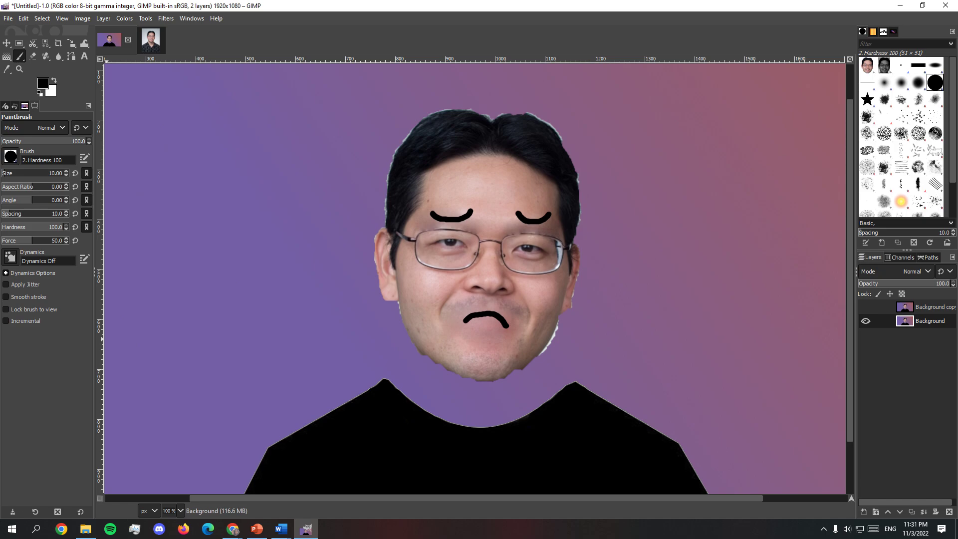
- Compare the edited and original faces by toggling the visibility of the Background and Background copy layers
click(865, 321)
click(865, 321)
click(865, 321)
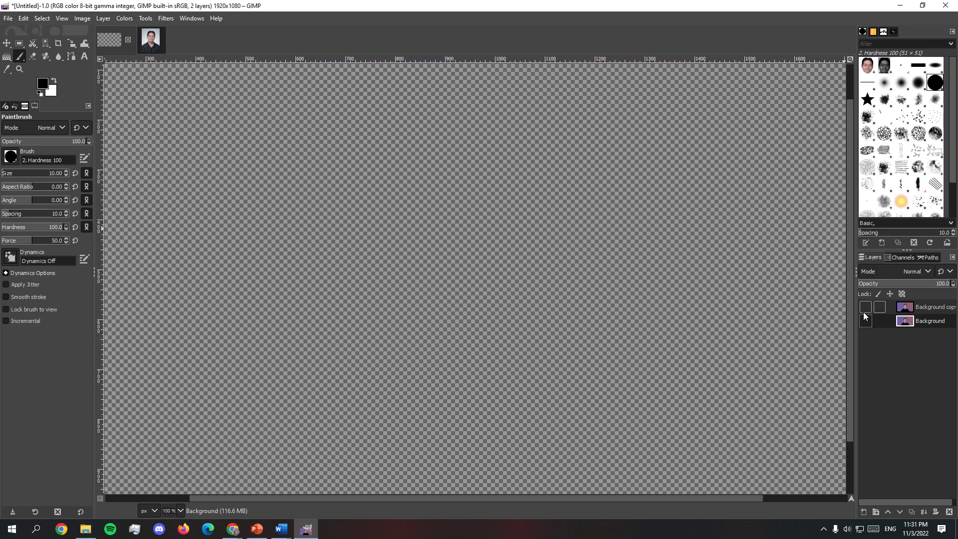
click(865, 307)
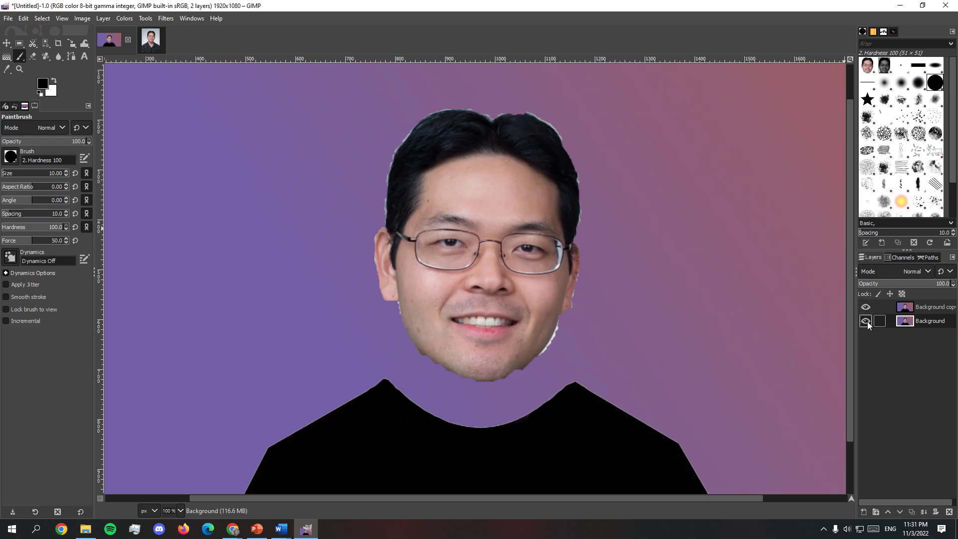
shift+click(866, 321)
- Rename the Background layer as "sad_" followed by the pictured person's surname
right_click(921, 323)
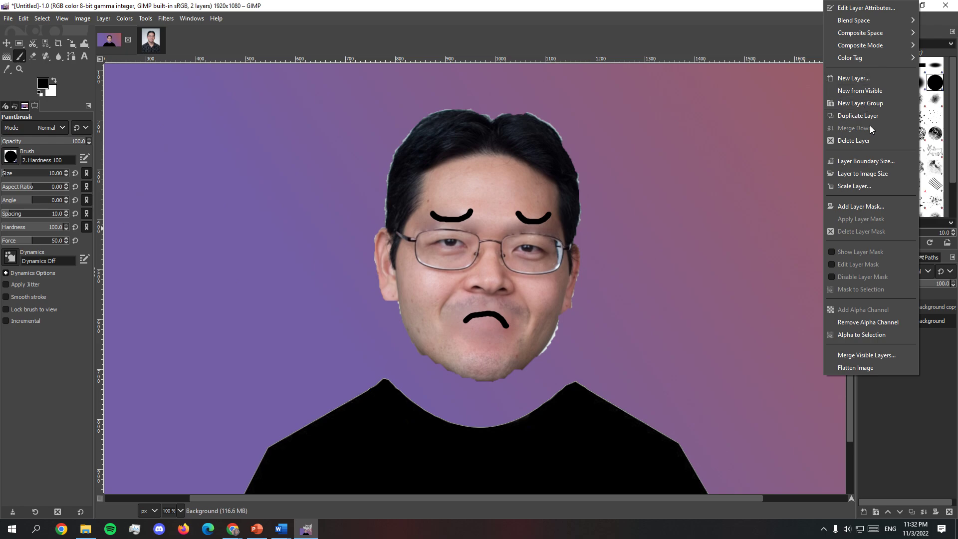
mouse_move(886, 64)
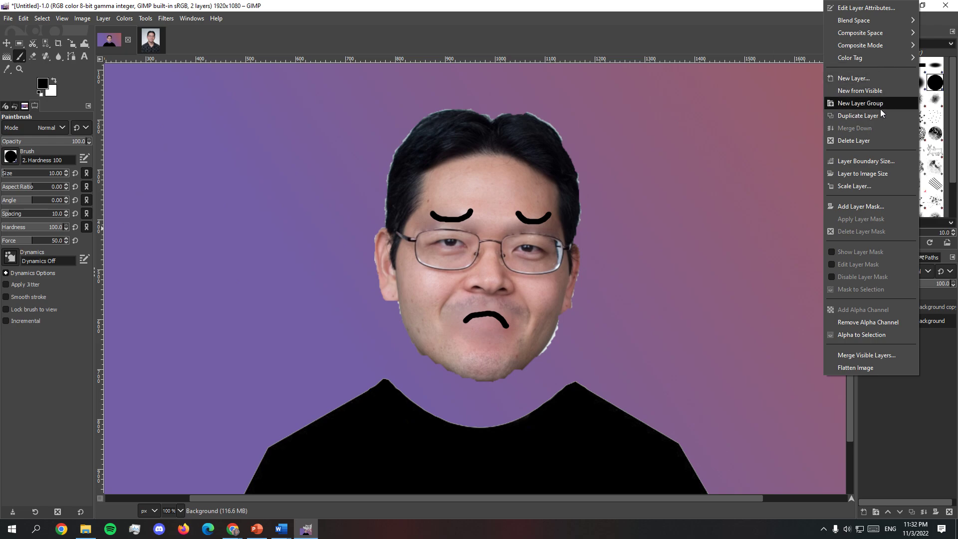
click(866, 8)
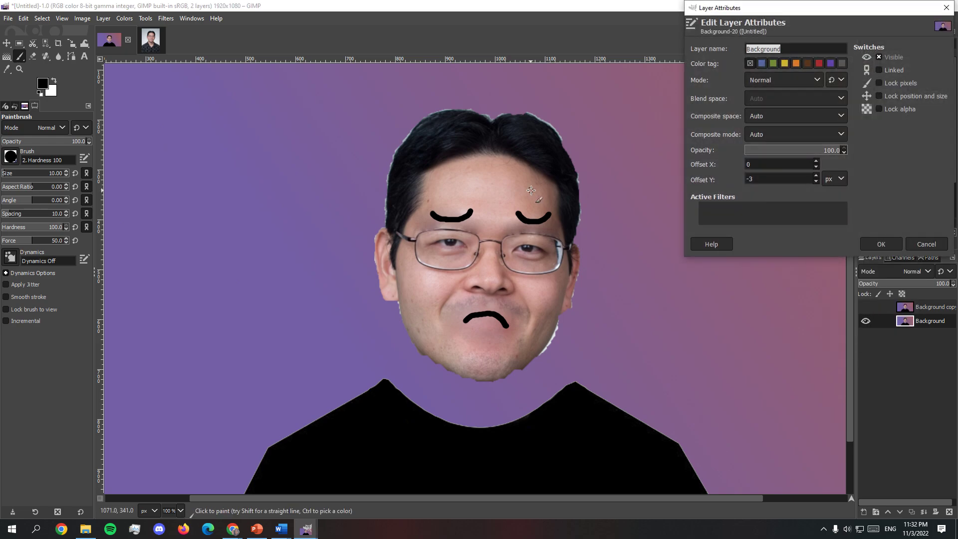
key(BackSpace)
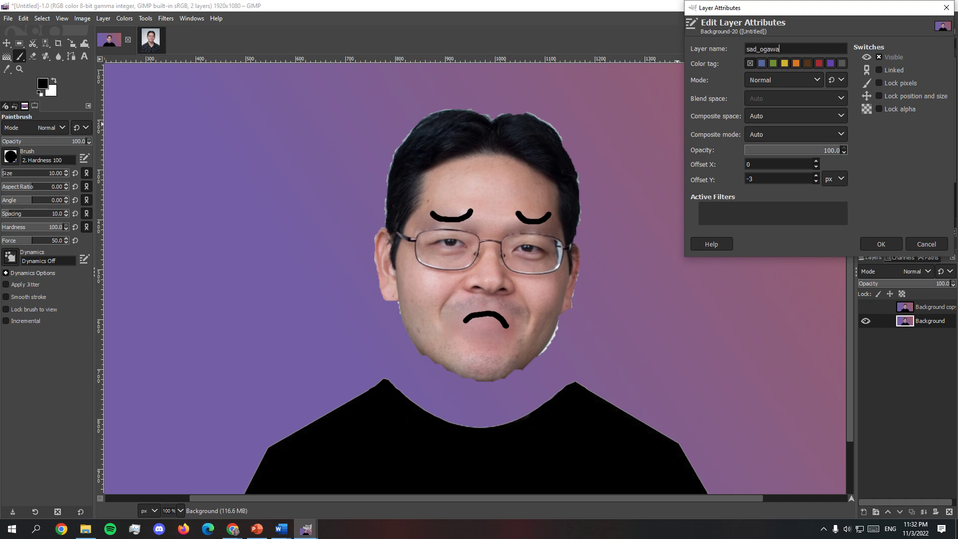
key(Return)
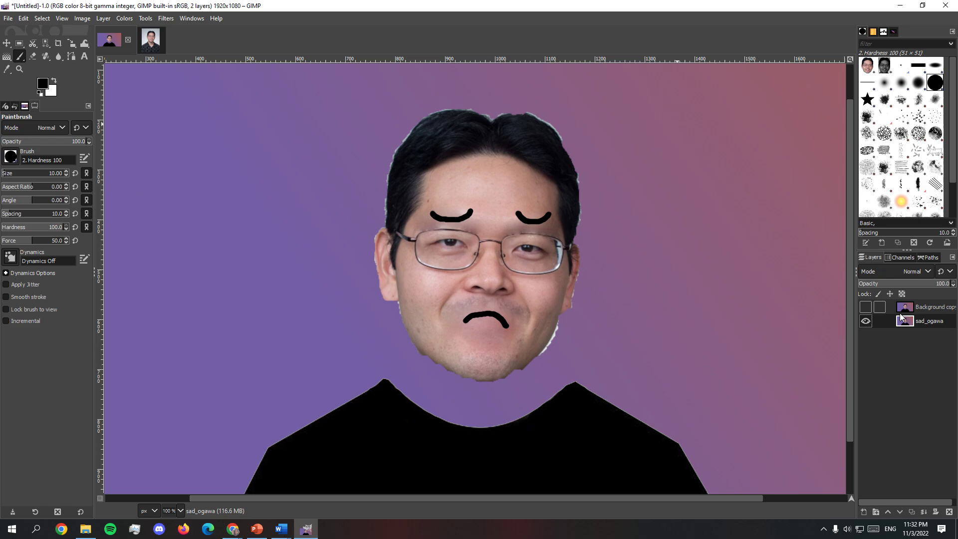
- Hide the renamed sad-face layer and show the Background copy layer instead
click(866, 321)
click(866, 321)
click(866, 322)
click(867, 321)
click(866, 321)
click(866, 321)
click(866, 322)
click(865, 306)
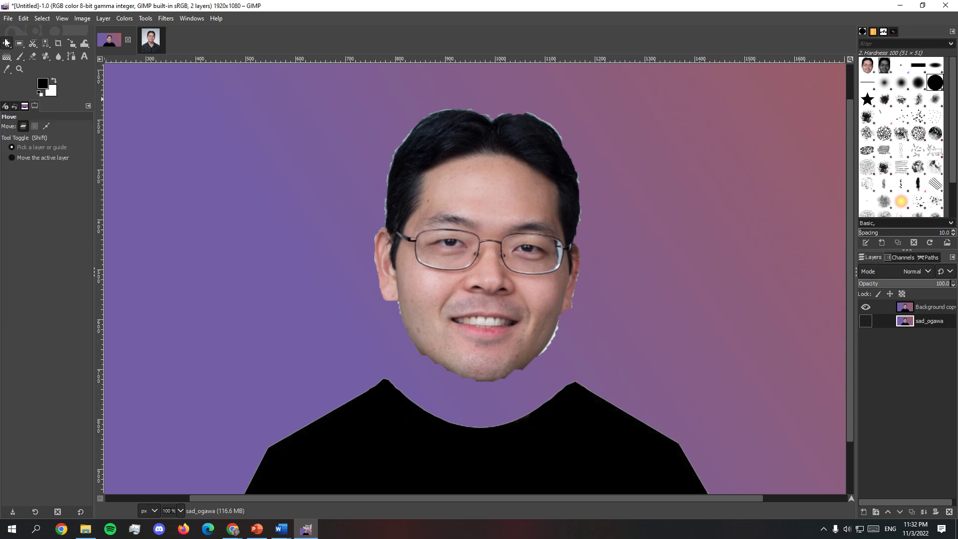
- Open chainscartoon.jpg from the GIMP Activity Files folder as a new layer in the current image
click(8, 18)
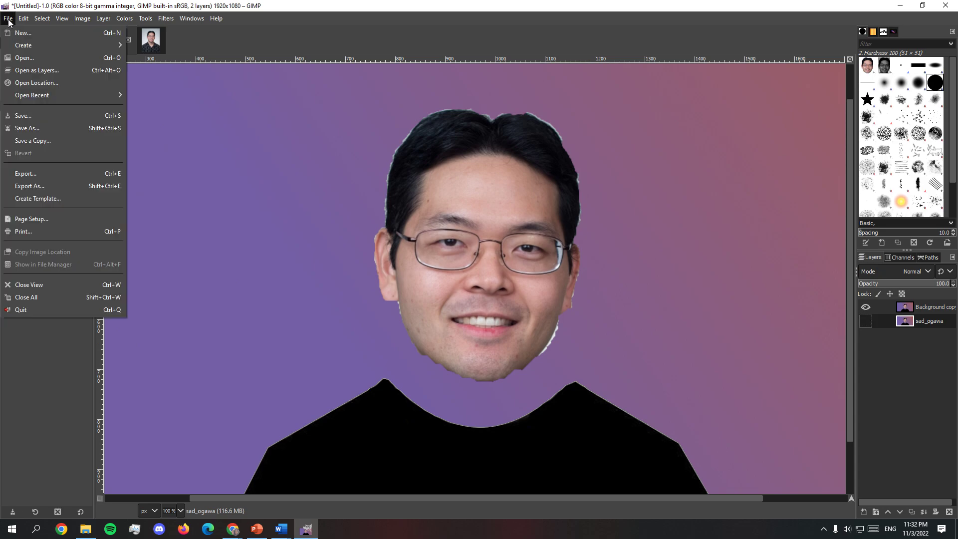
click(34, 75)
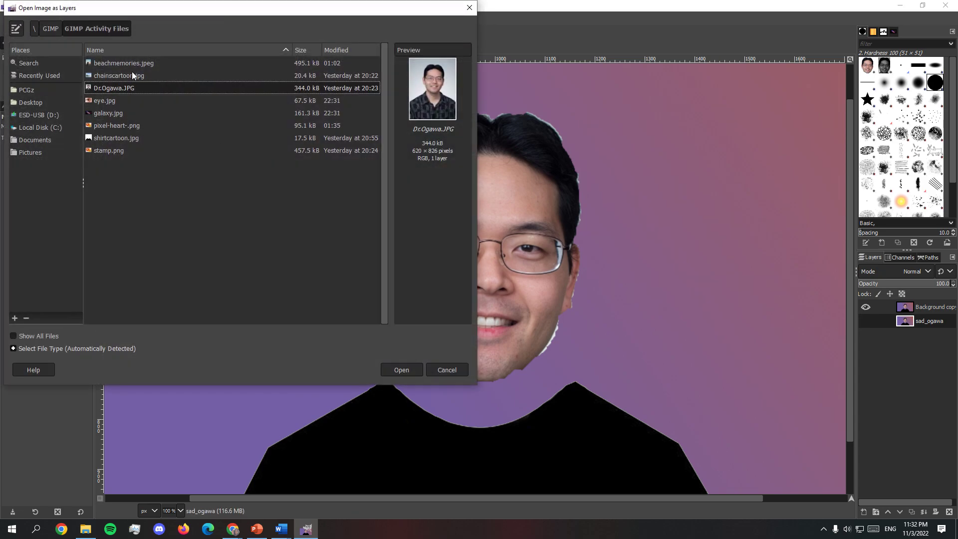
click(133, 75)
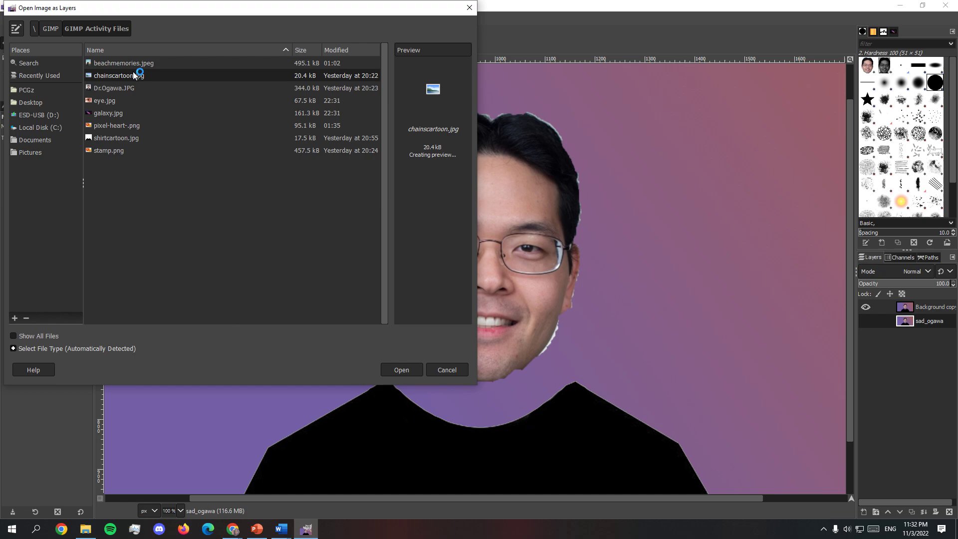
click(402, 370)
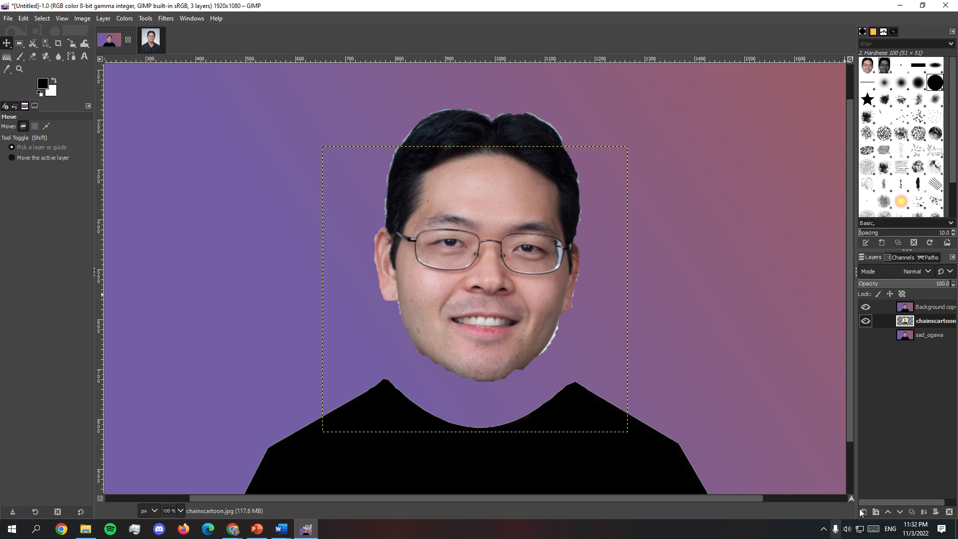
- Widen the layers dock and move the chainscartoon.jpg layer above Background copy
drag(885, 503, 898, 503)
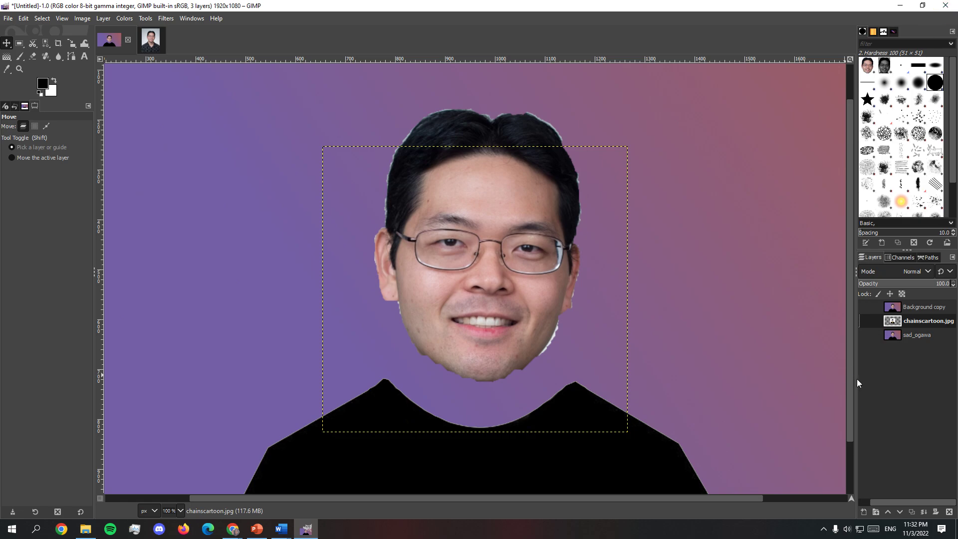
drag(857, 383, 836, 384)
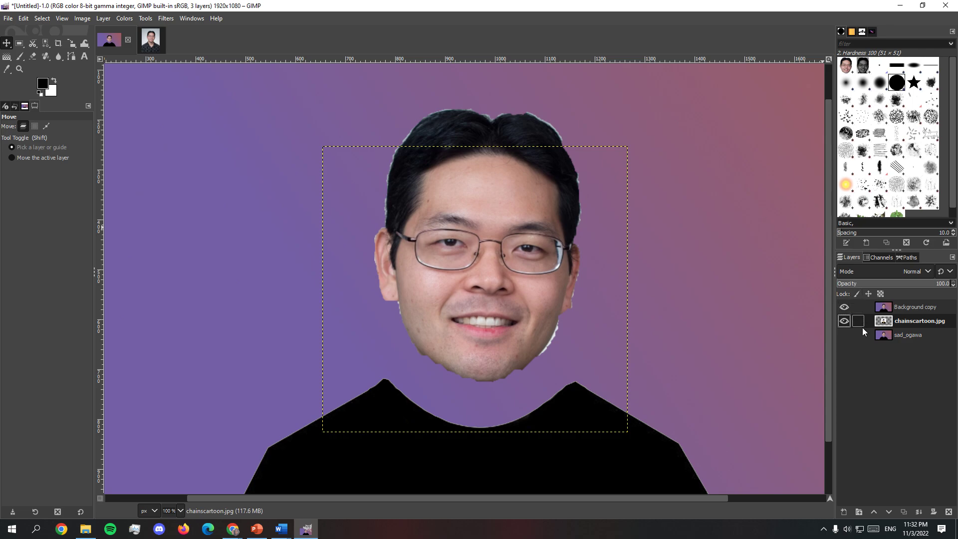
drag(864, 321, 885, 303)
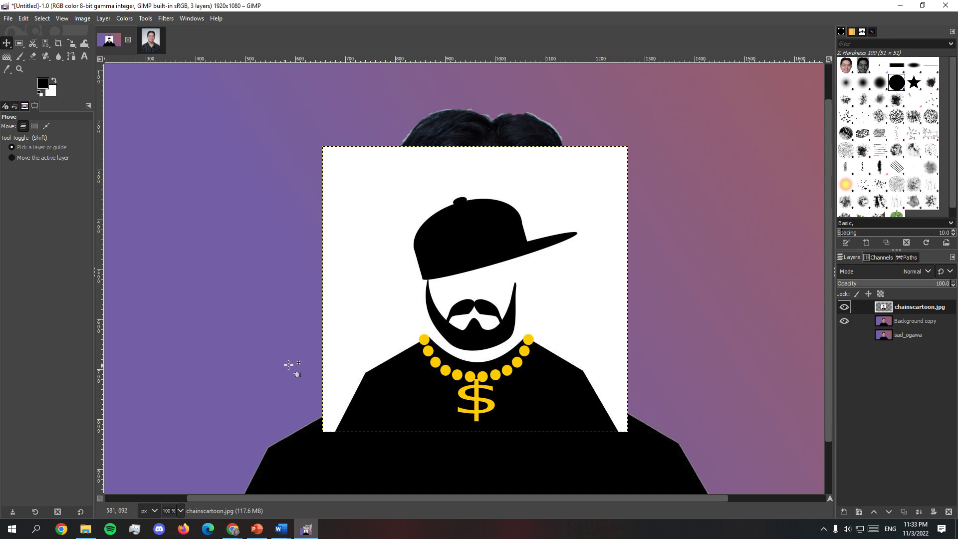
- Scale the chainscartoon.jpg layer to 1157 × 1083 px so that its shirt covers the black shirt underneath
scroll(532, 498, right, 2)
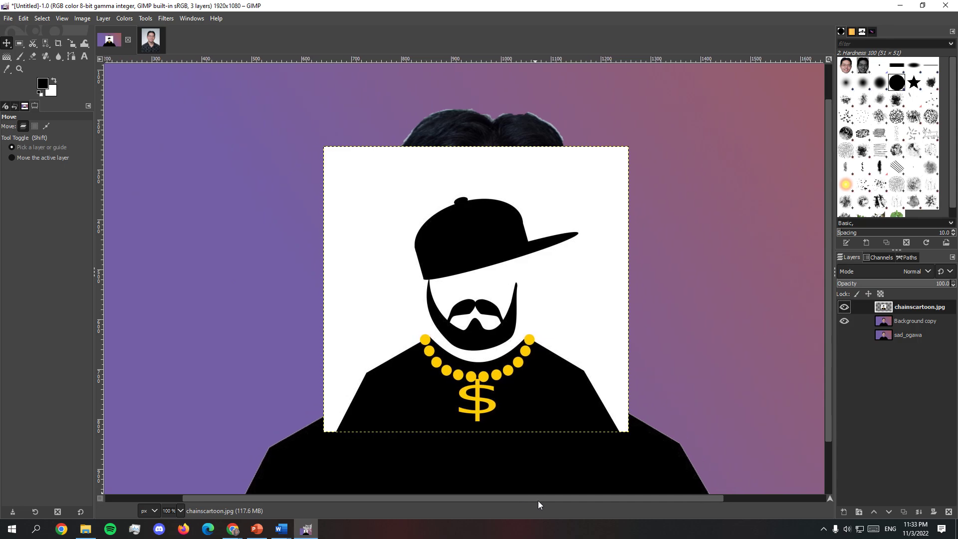
click(180, 510)
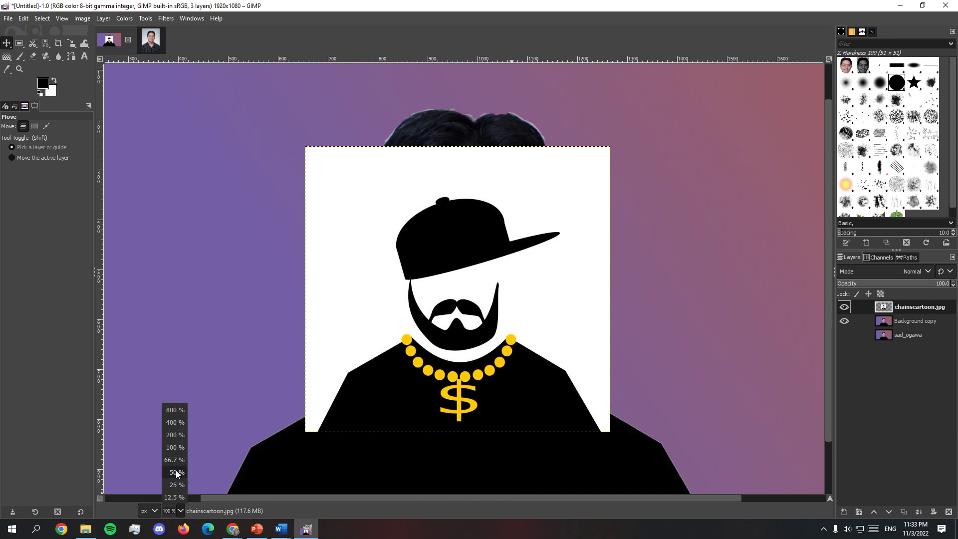
click(177, 473)
click(180, 511)
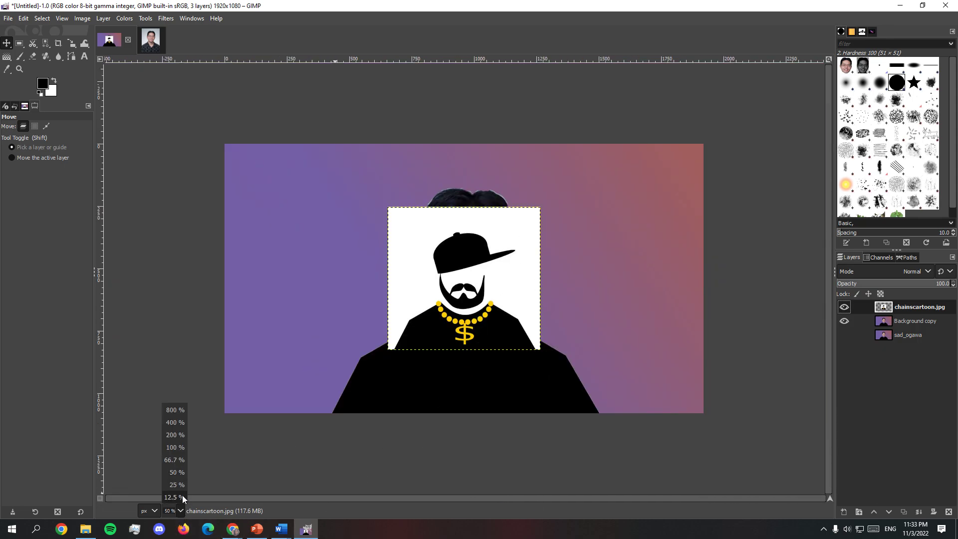
click(182, 462)
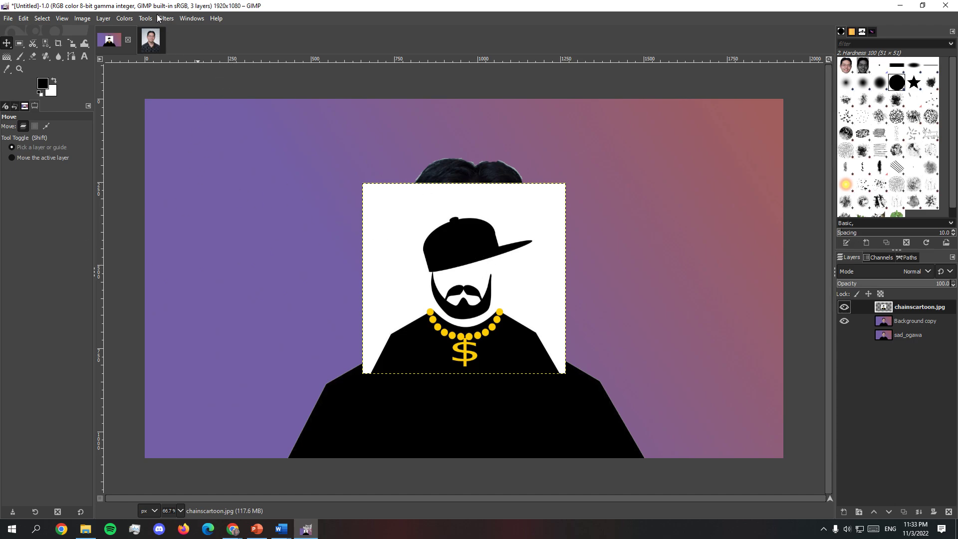
click(125, 18)
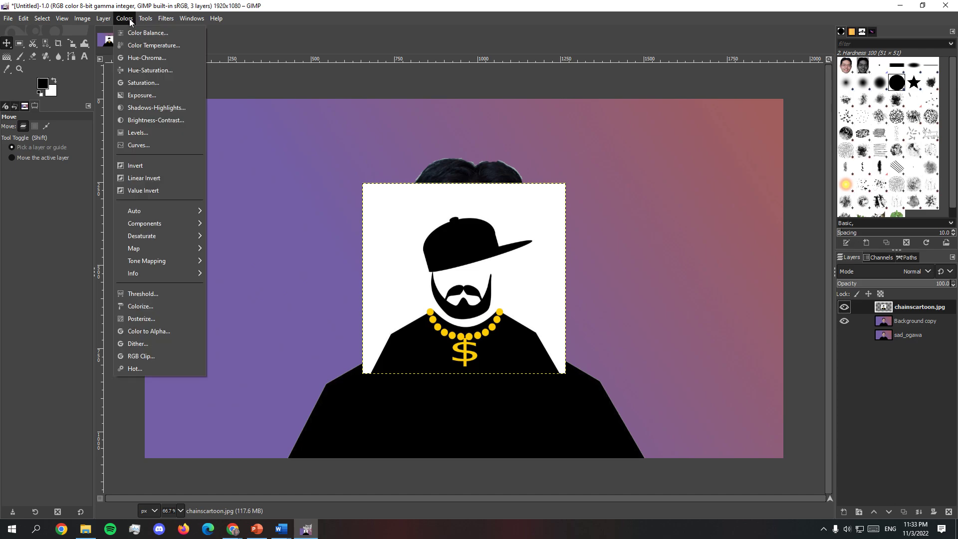
mouse_move(145, 19)
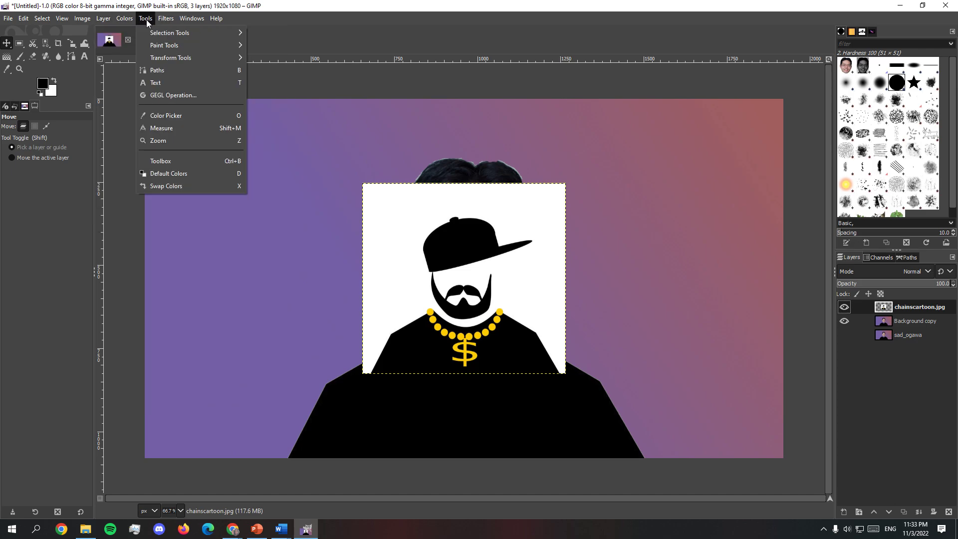
mouse_move(219, 57)
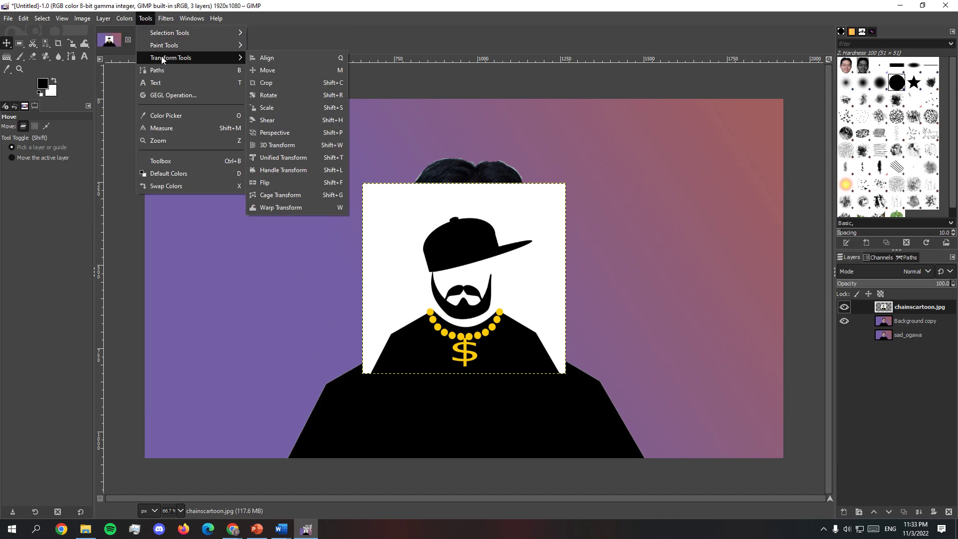
click(278, 104)
click(369, 185)
drag(364, 185, 267, 104)
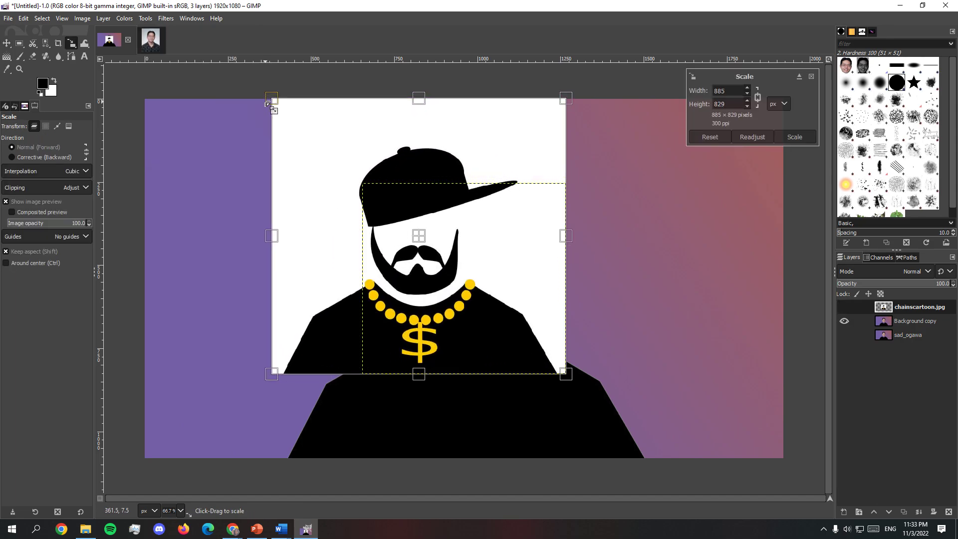
drag(574, 375, 669, 450)
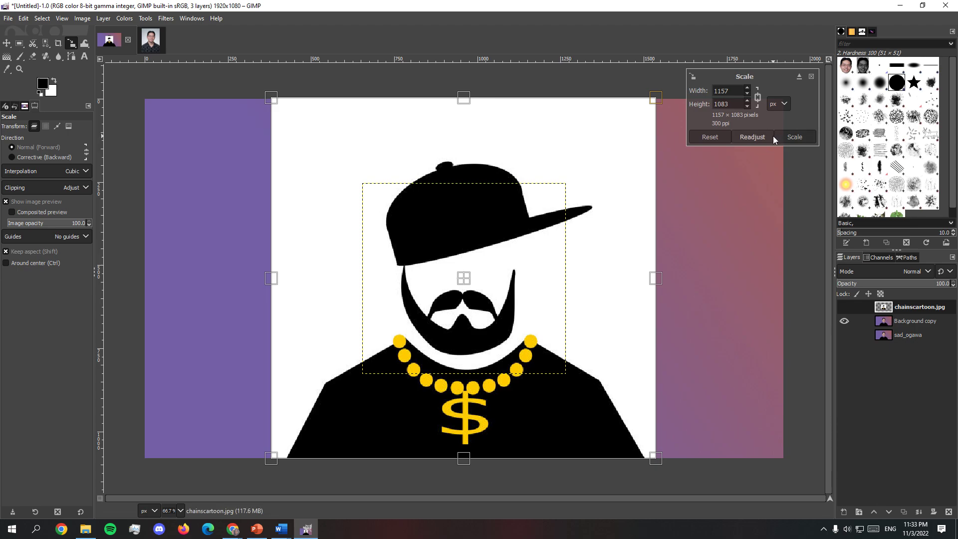
click(794, 136)
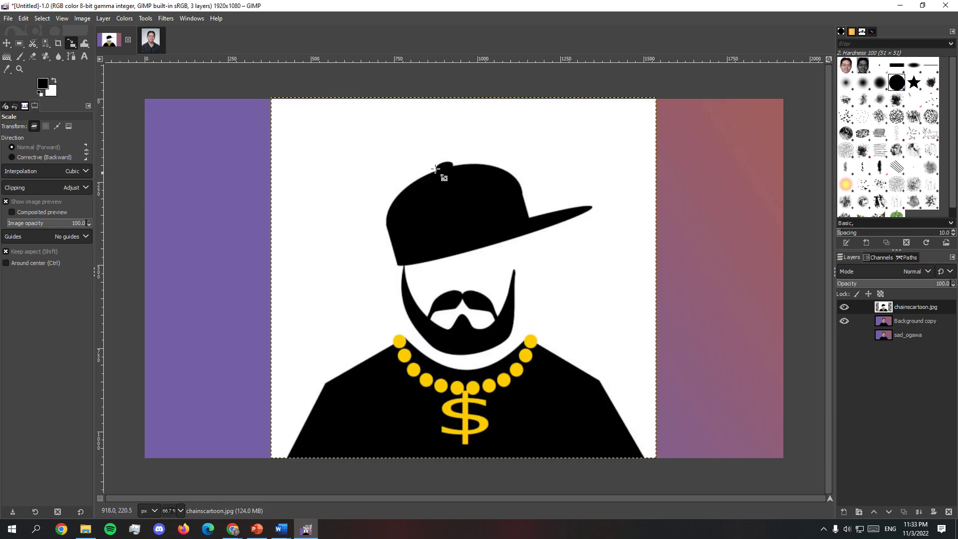
- Select all white areas of the chainscartoon.jpg layer by color
click(143, 19)
mouse_move(170, 45)
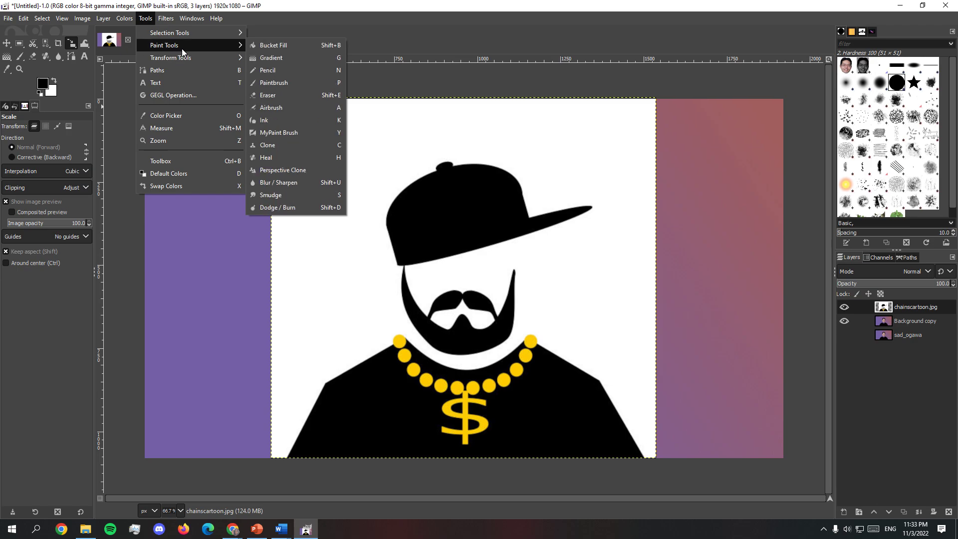
click(327, 95)
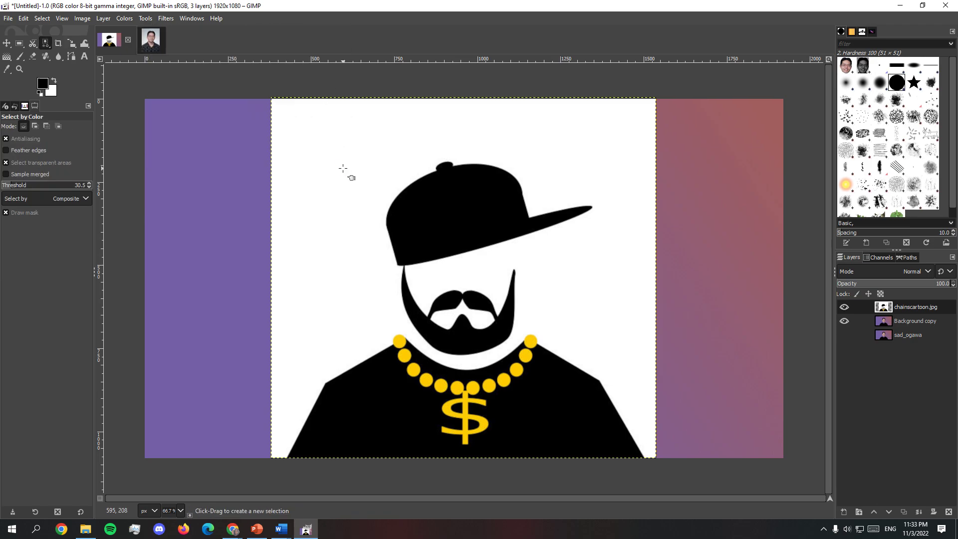
click(330, 284)
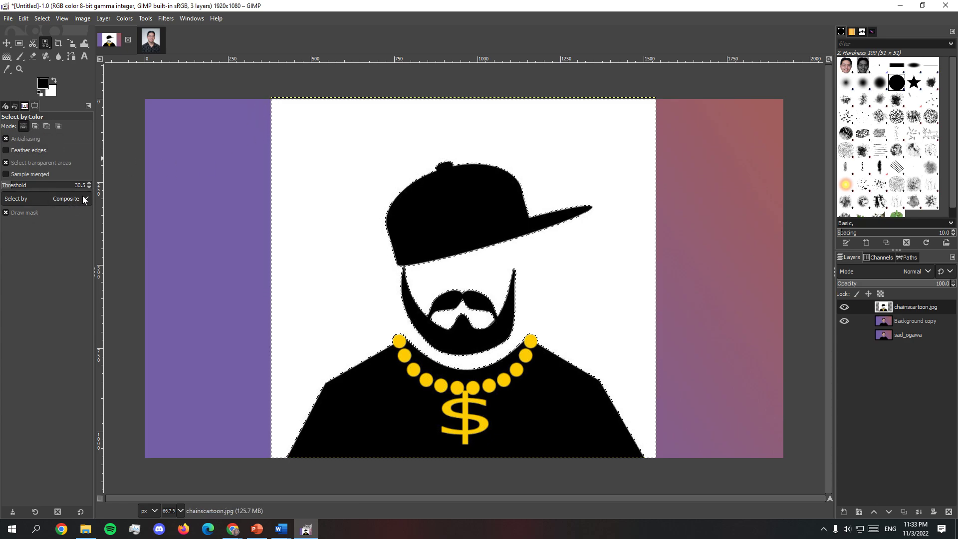
- Erase the selected white areas of the chainscartoon.jpg layer with a size 576 eraser and clear the selection
click(30, 56)
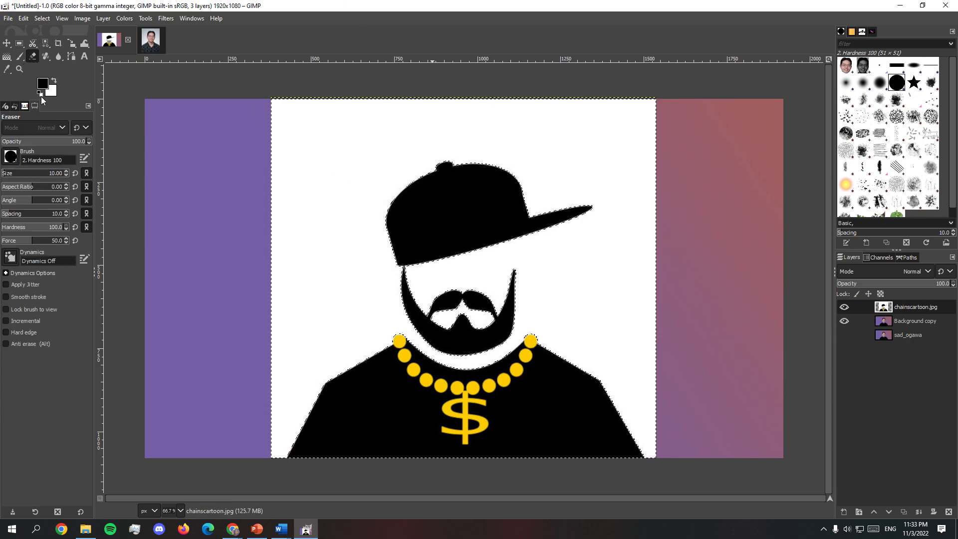
click(46, 172)
mouse_move(474, 199)
mouse_down()
mouse_move(179, 207)
mouse_move(588, 125)
mouse_move(605, 278)
mouse_move(582, 445)
mouse_move(349, 424)
mouse_up()
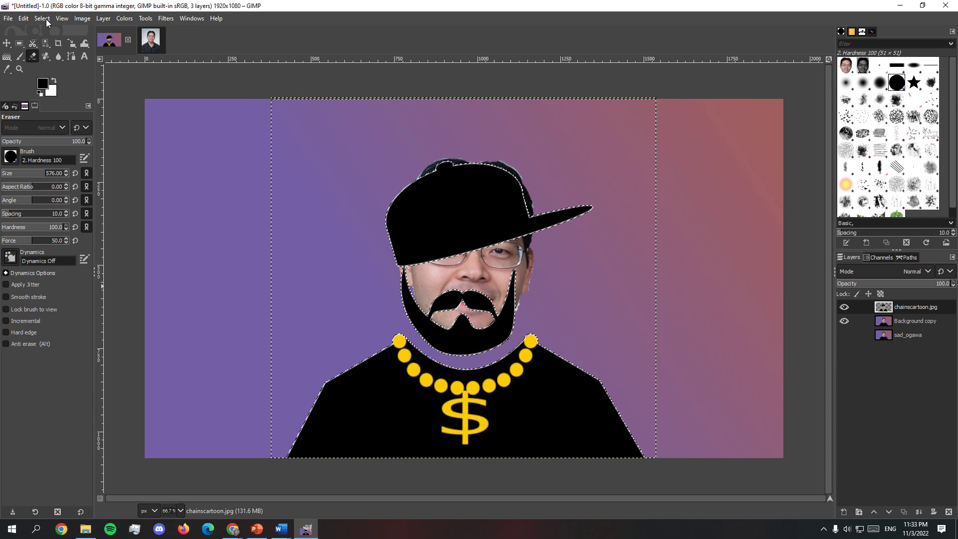
click(23, 18)
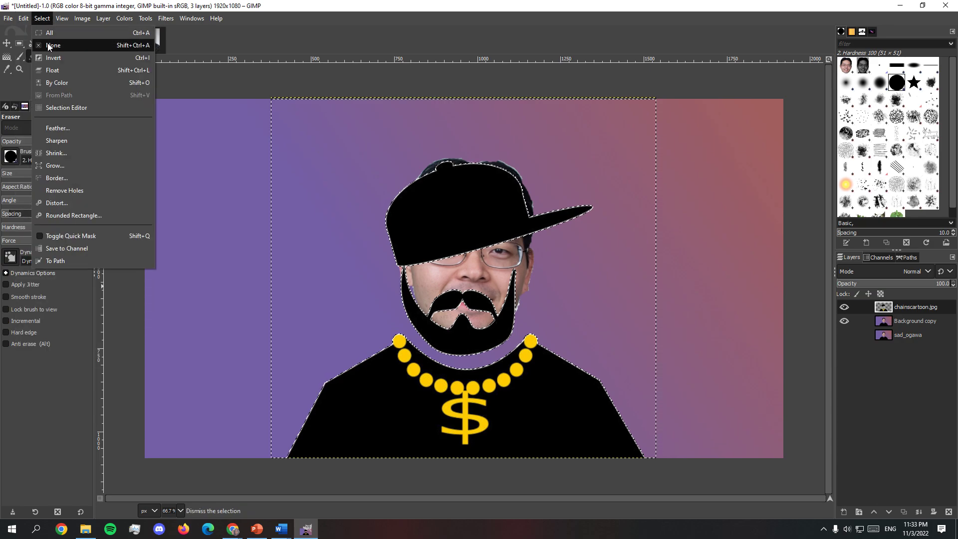
click(48, 45)
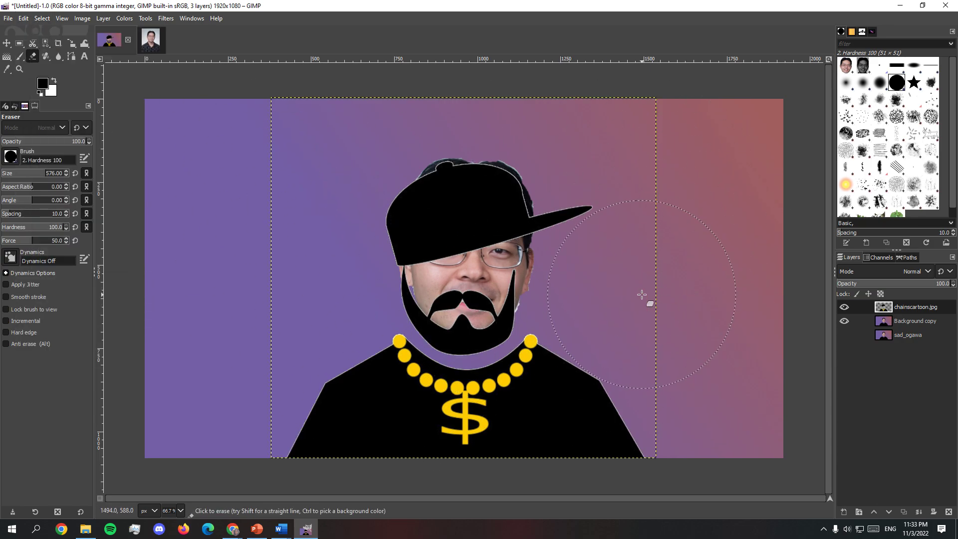
- Move the chainscartoon.jpg layer by about 19, -46 px so the cap and beard fit the head
click(7, 43)
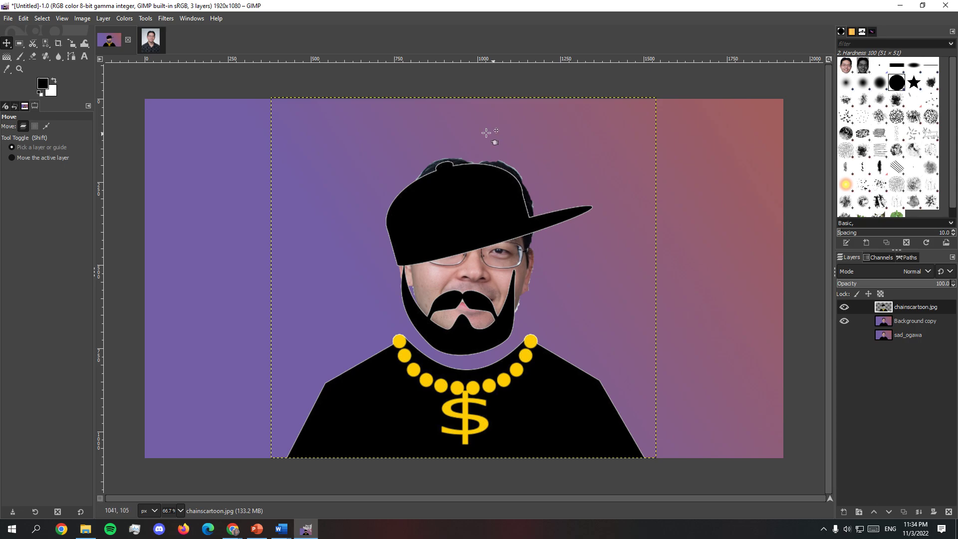
drag(477, 162, 485, 153)
key(ctrl+z)
drag(472, 219, 478, 202)
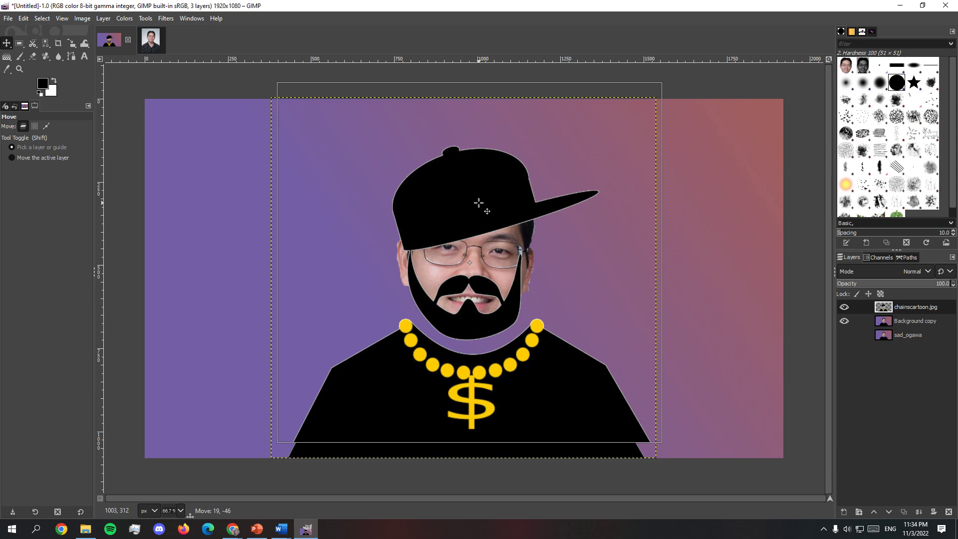
drag(479, 202, 479, 202)
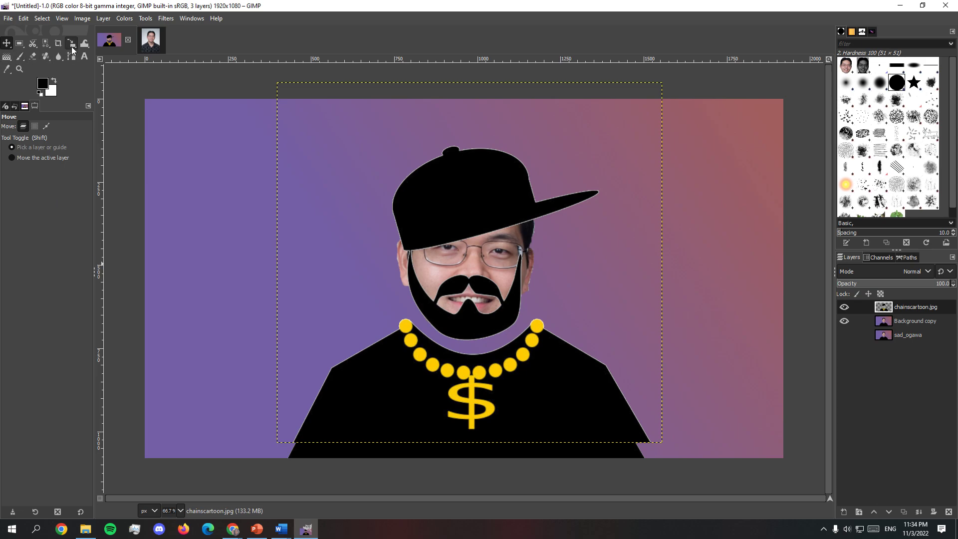
- Erase the lower edge of the cap with a size 69 eraser to uncover the glasses and forehead
click(33, 56)
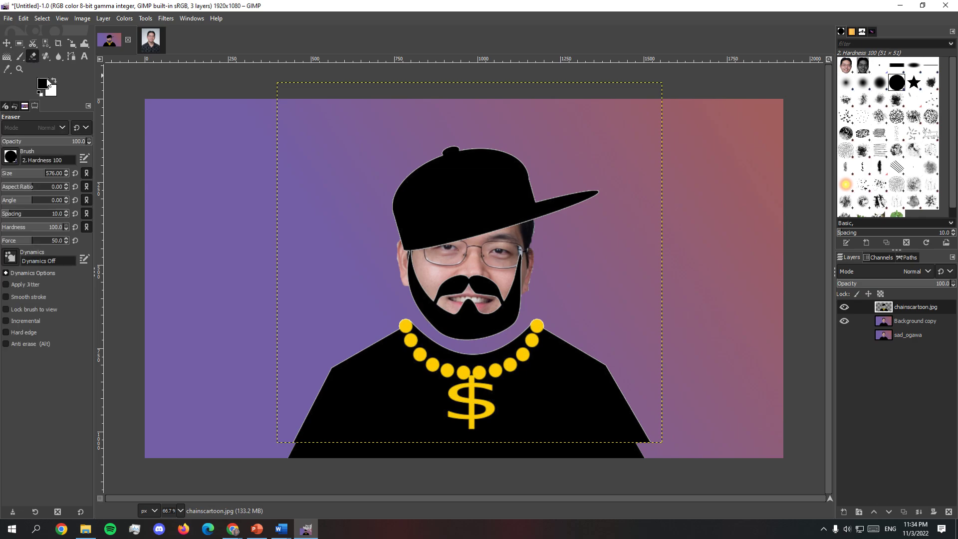
click(17, 142)
drag(72, 144, 140, 149)
click(17, 175)
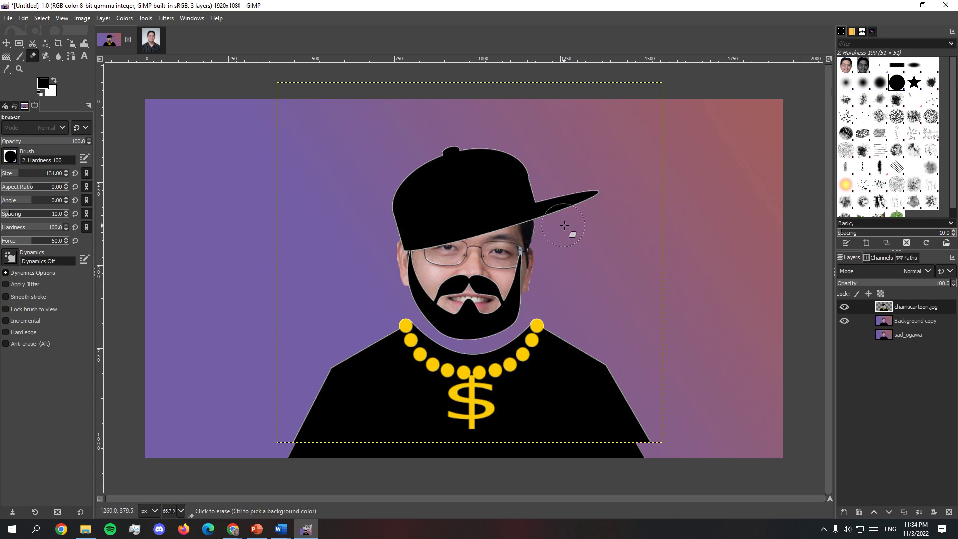
click(13, 175)
click(404, 252)
mouse_move(404, 252)
mouse_down()
mouse_move(466, 244)
mouse_move(402, 245)
mouse_move(577, 216)
mouse_up()
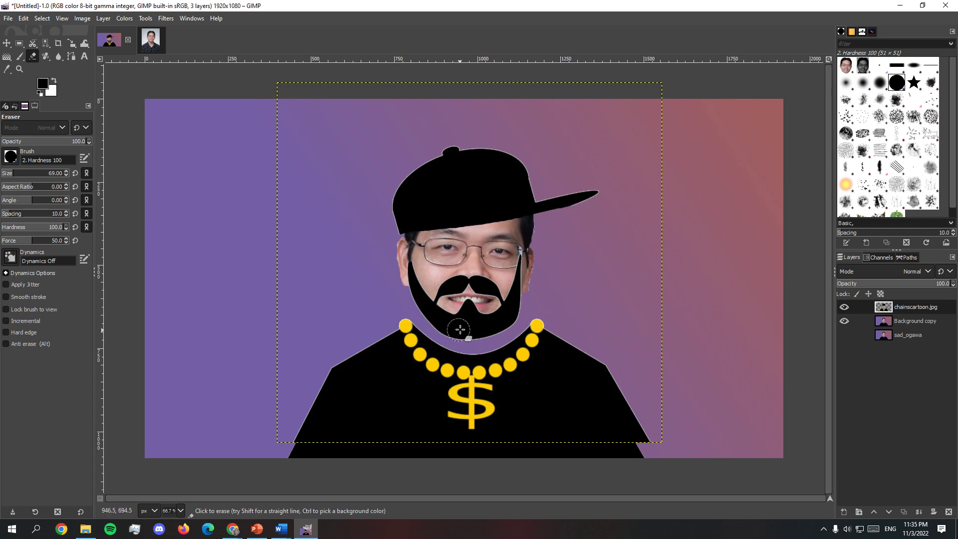
- Erase the parts of the mustache and beard covering the mouth and cheek with a size 41 eraser
click(9, 174)
mouse_move(516, 305)
mouse_down()
mouse_move(522, 256)
mouse_move(509, 299)
mouse_up()
mouse_move(435, 315)
mouse_down()
mouse_move(483, 305)
mouse_move(469, 301)
mouse_move(491, 309)
mouse_up()
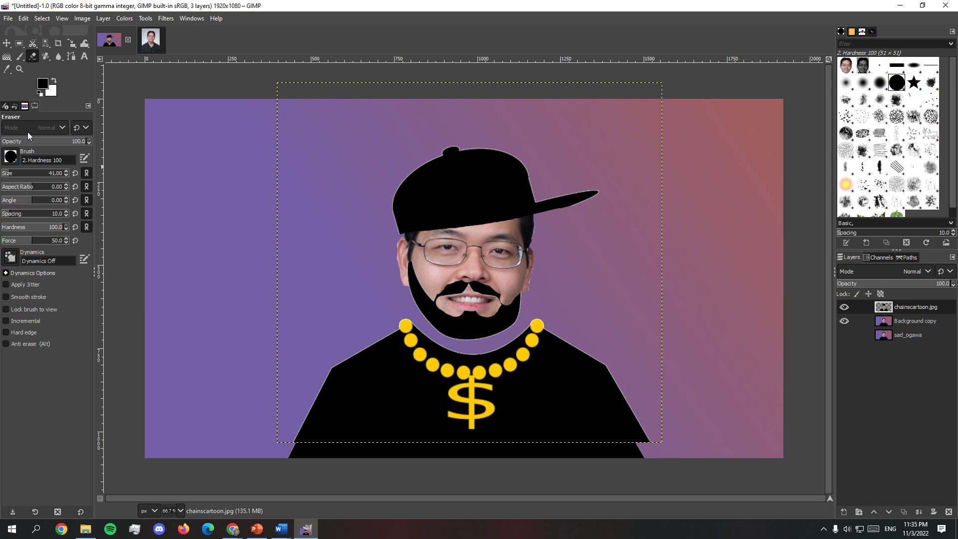
- Extend the beard in black along the jaw beneath the cap's brim, using a size 24 paintbrush
click(19, 55)
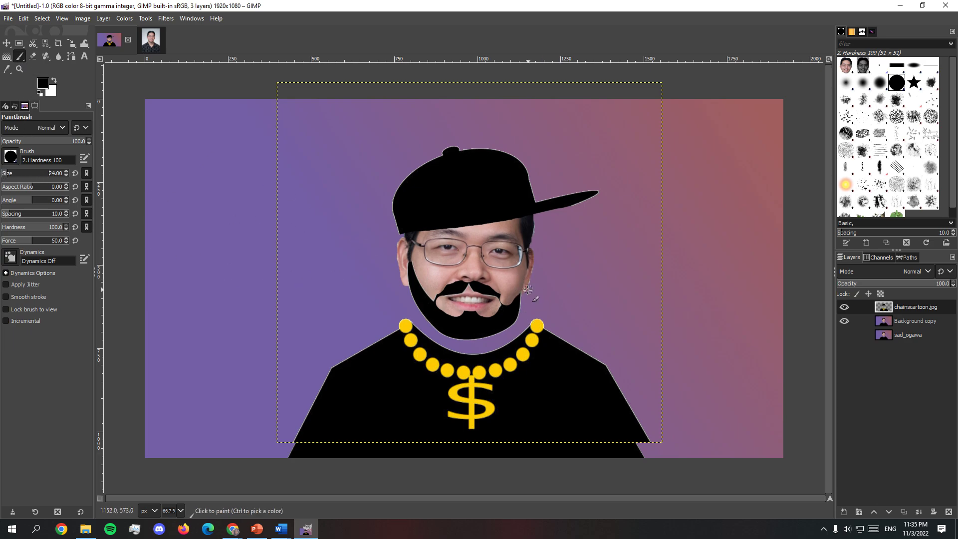
drag(526, 282, 523, 287)
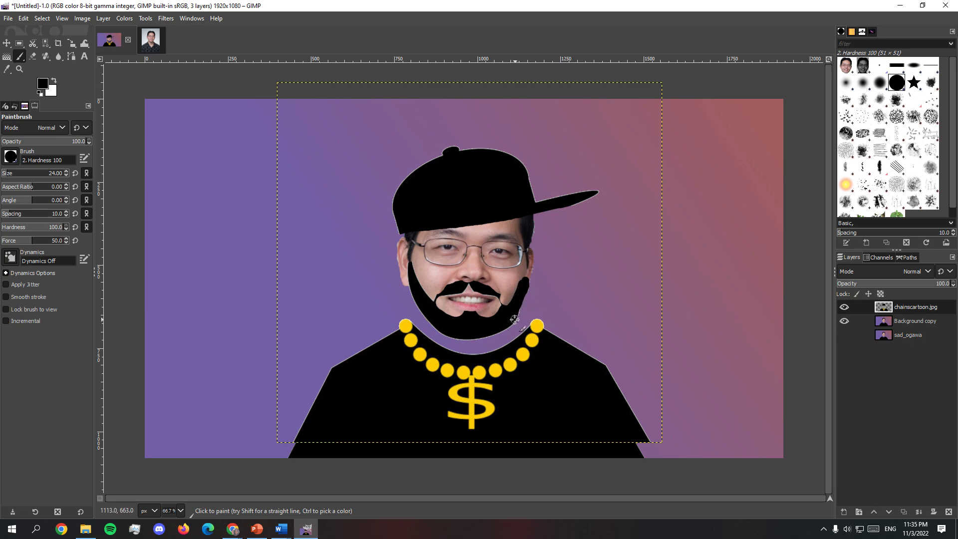
key(ctrl+z)
click(7, 44)
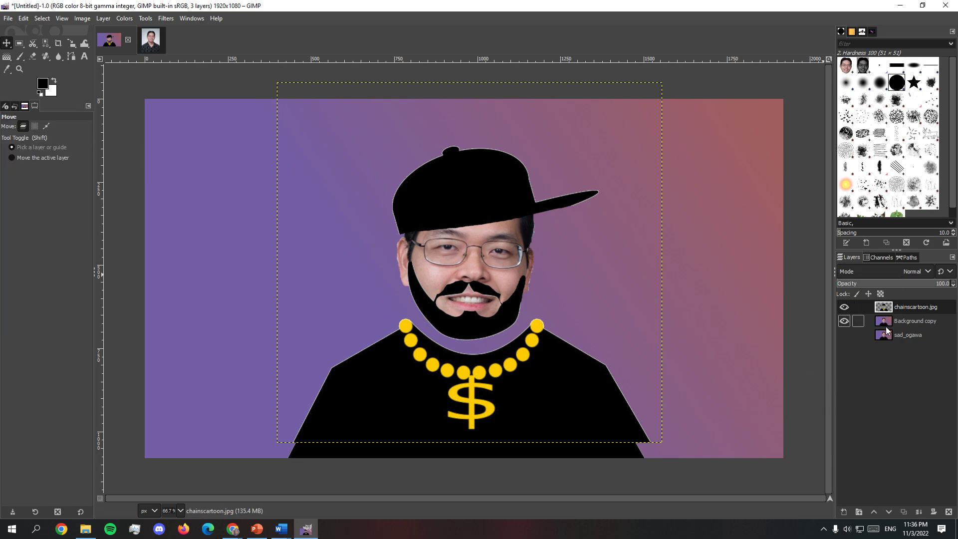
- Fill the gaps at both lower corners of the shirt on Background copy in black with a size 14 paintbrush
click(873, 321)
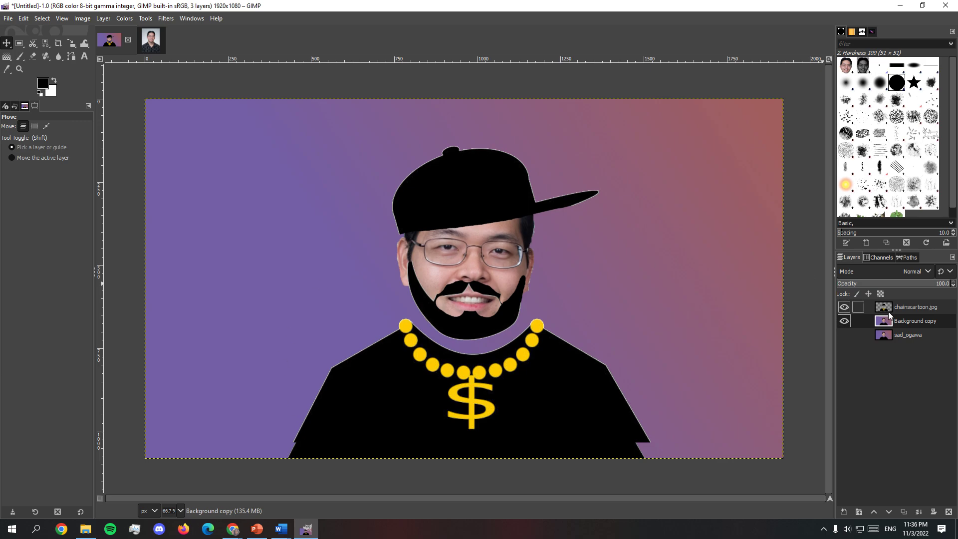
click(875, 309)
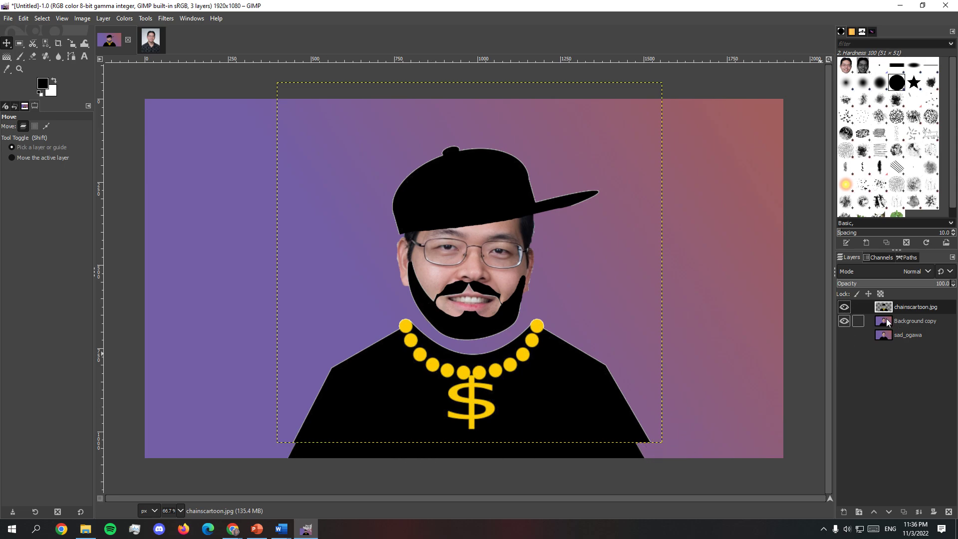
click(868, 322)
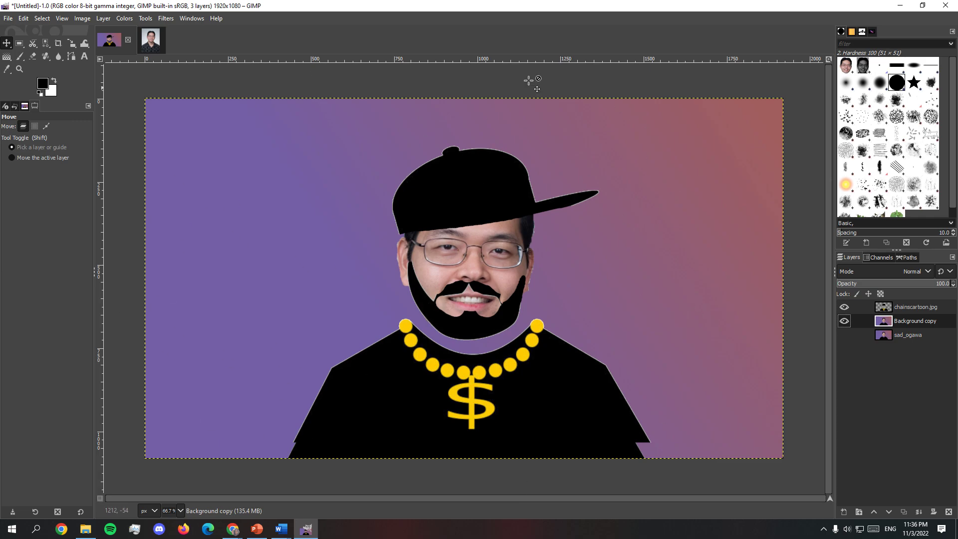
click(20, 56)
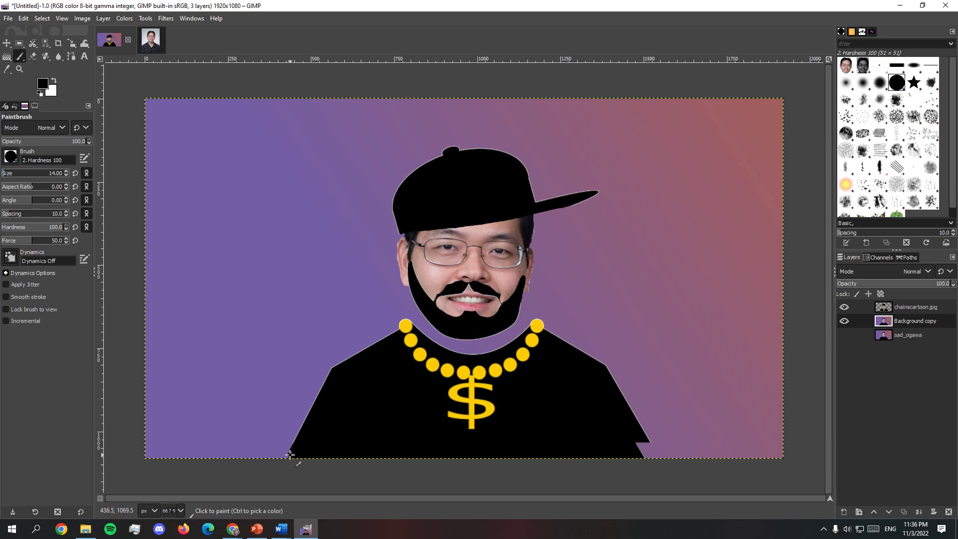
drag(290, 455, 293, 444)
drag(624, 442, 646, 452)
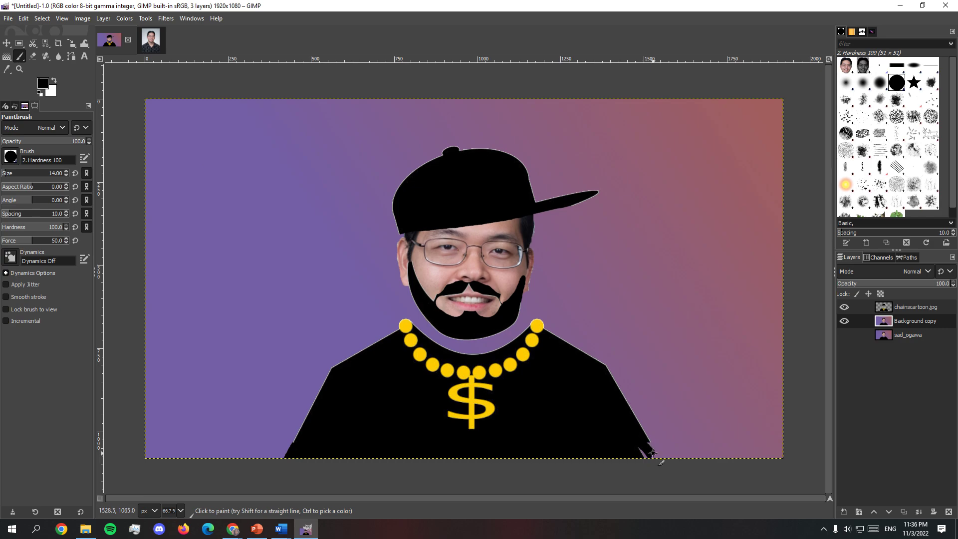
key(ctrl+z)
mouse_move(646, 442)
mouse_down()
mouse_move(657, 458)
mouse_move(637, 441)
mouse_move(651, 464)
mouse_up()
- Touch up the mustache and the cap's lower back edge in black on Background copy
drag(483, 286, 506, 303)
drag(398, 221, 400, 230)
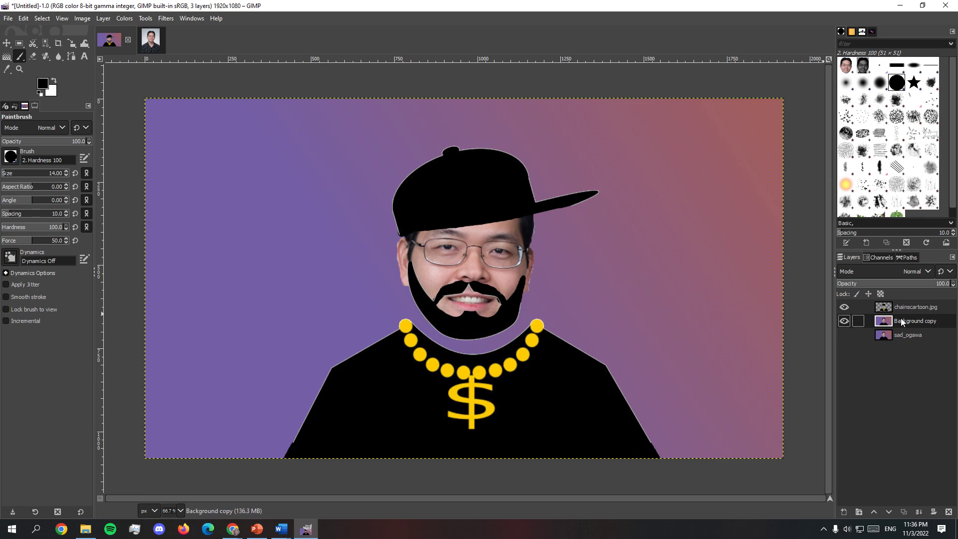
click(6, 43)
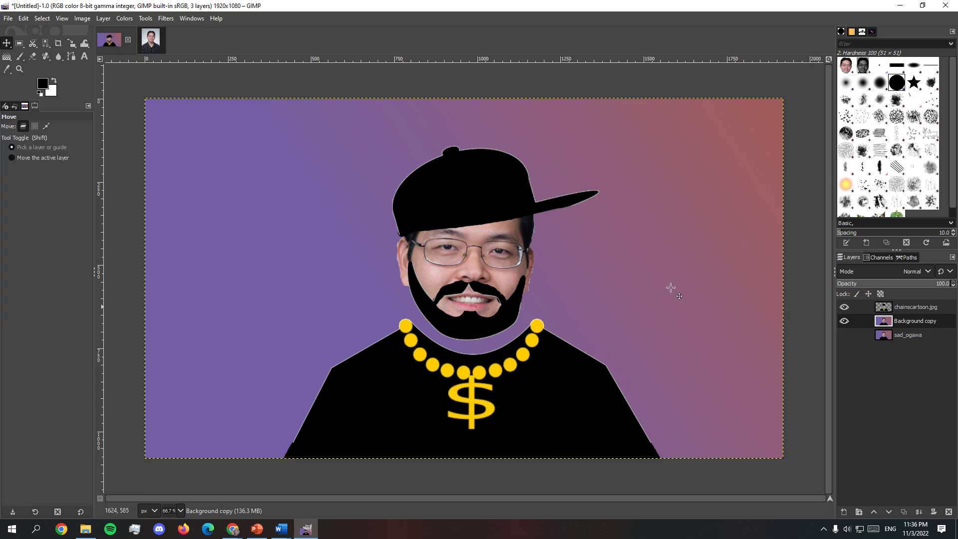
- Merge the chainscartoon.jpg layer down into Background copy
right_click(870, 306)
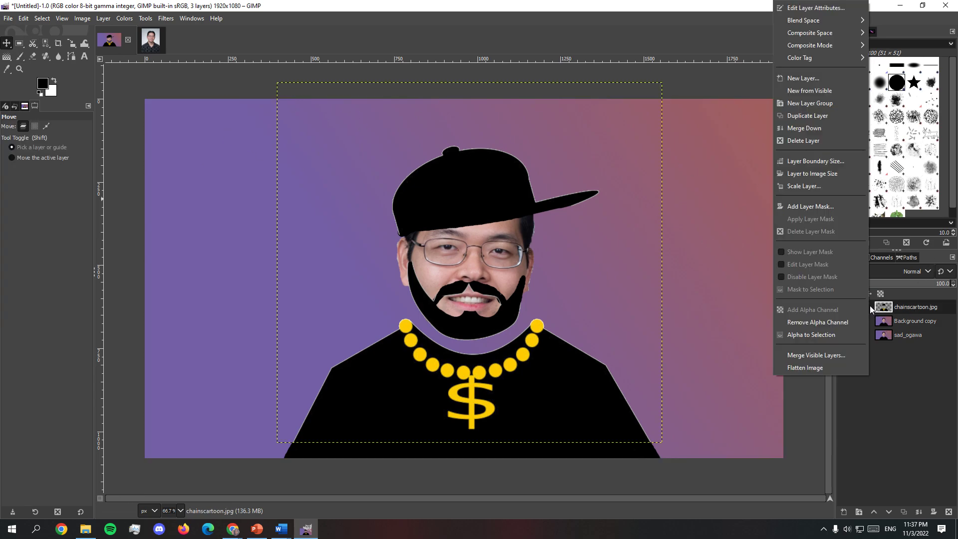
click(824, 126)
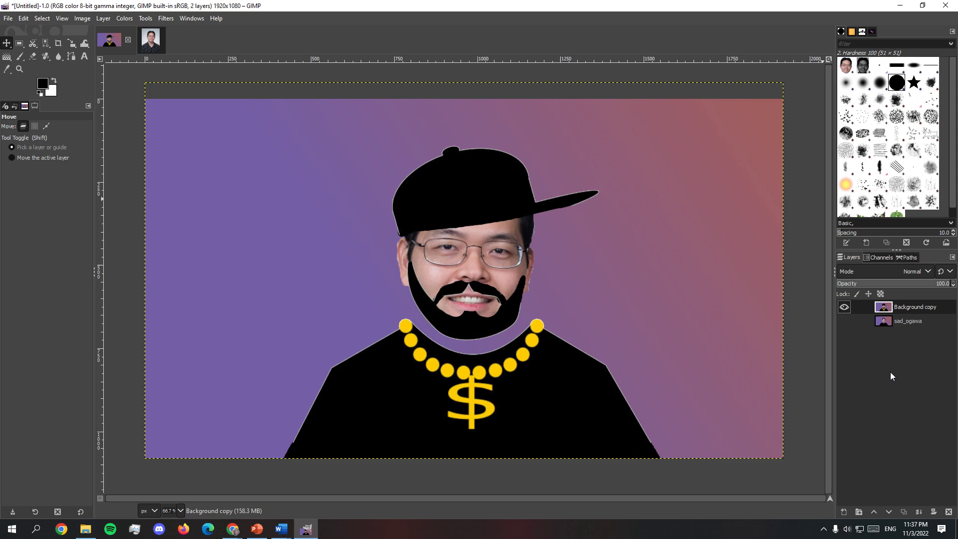
- Show only the sad-face layer and extend the end of its painted frown with a size 10 black paintbrush
click(845, 311)
click(845, 311)
click(845, 308)
click(845, 320)
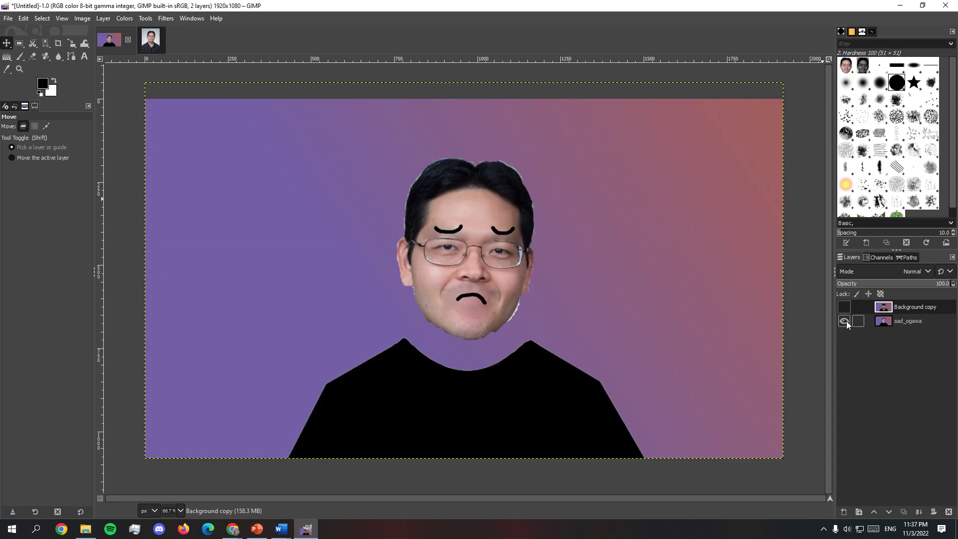
click(19, 56)
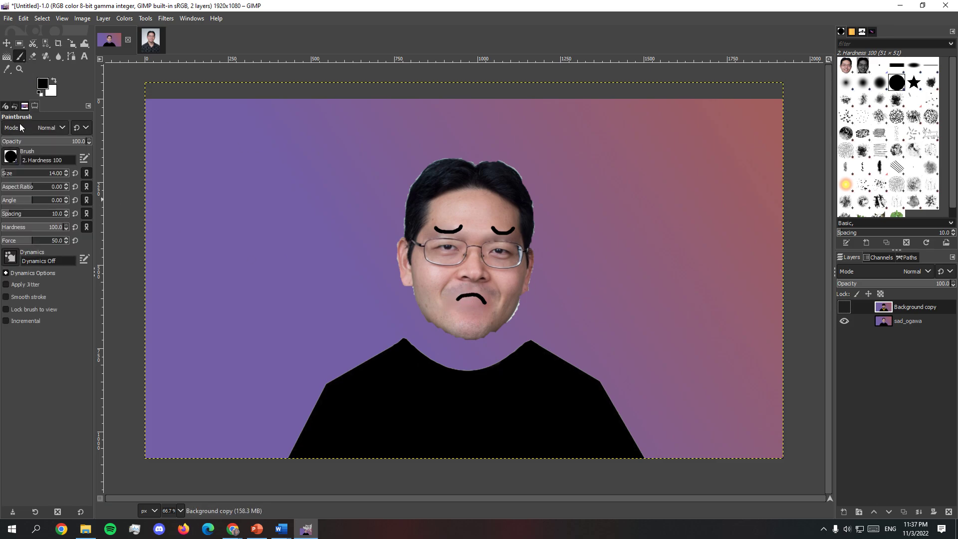
click(67, 175)
click(867, 322)
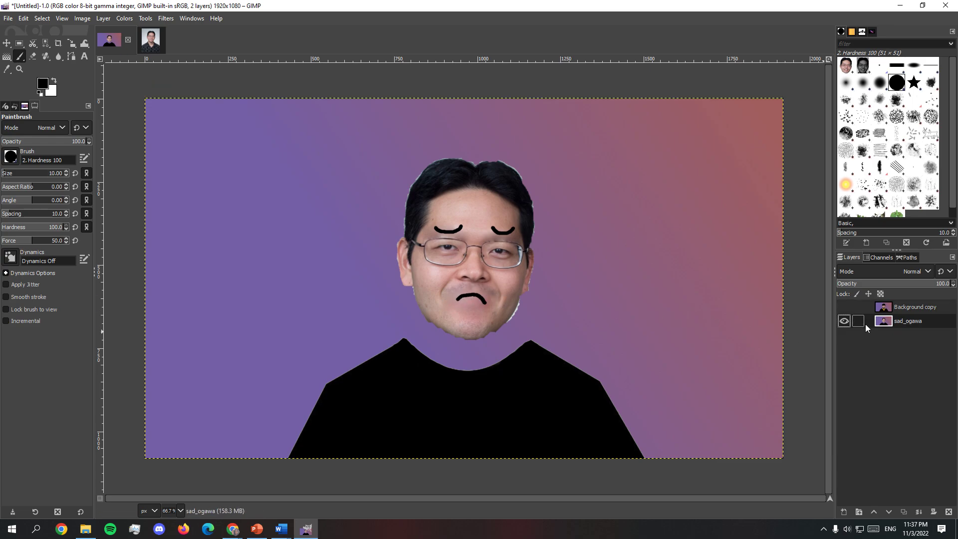
click(458, 301)
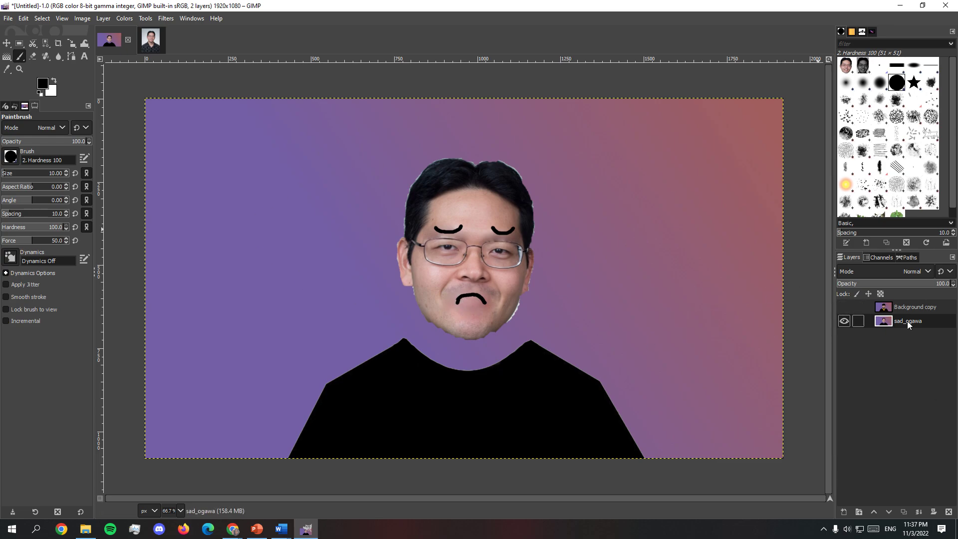
- Hide the sad-face layer, then show and select the Background copy layer
click(843, 321)
click(843, 306)
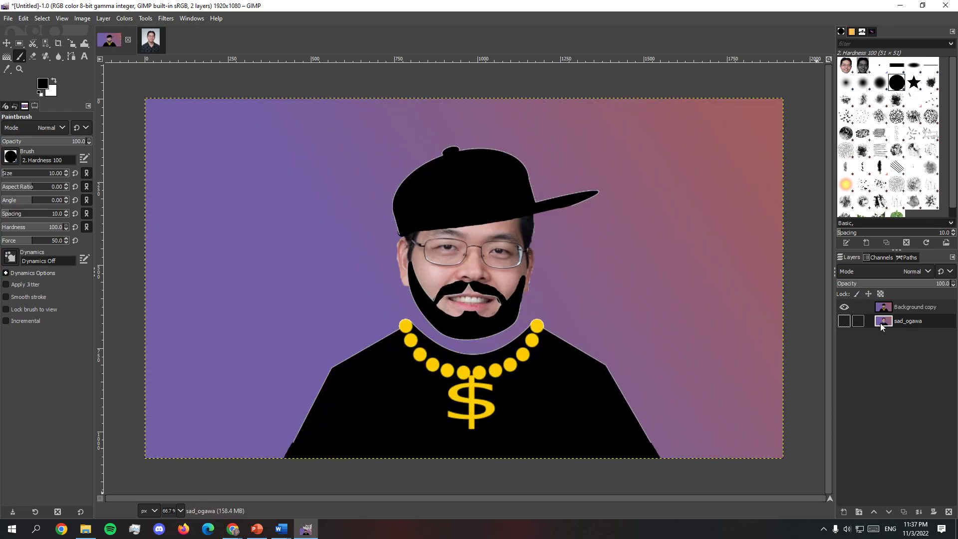
right_click(869, 308)
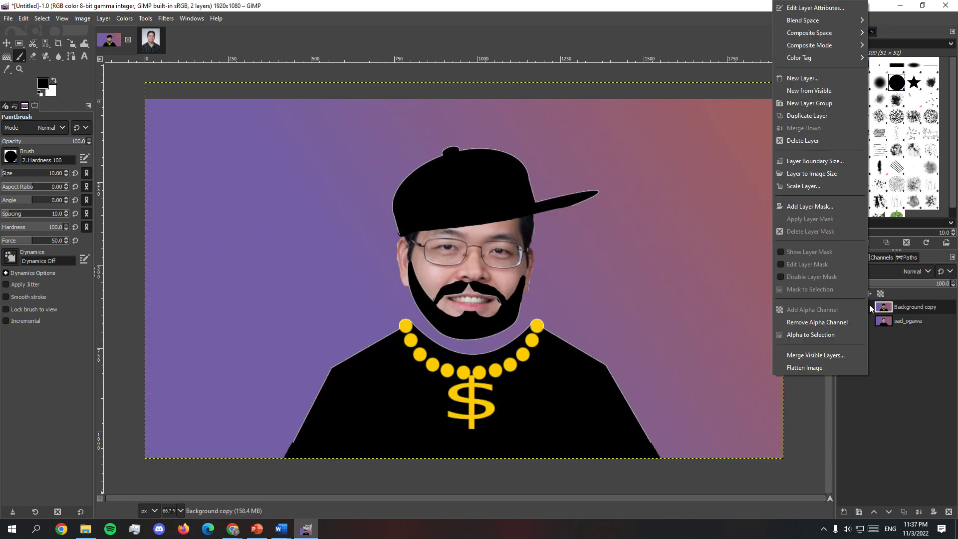
click(914, 361)
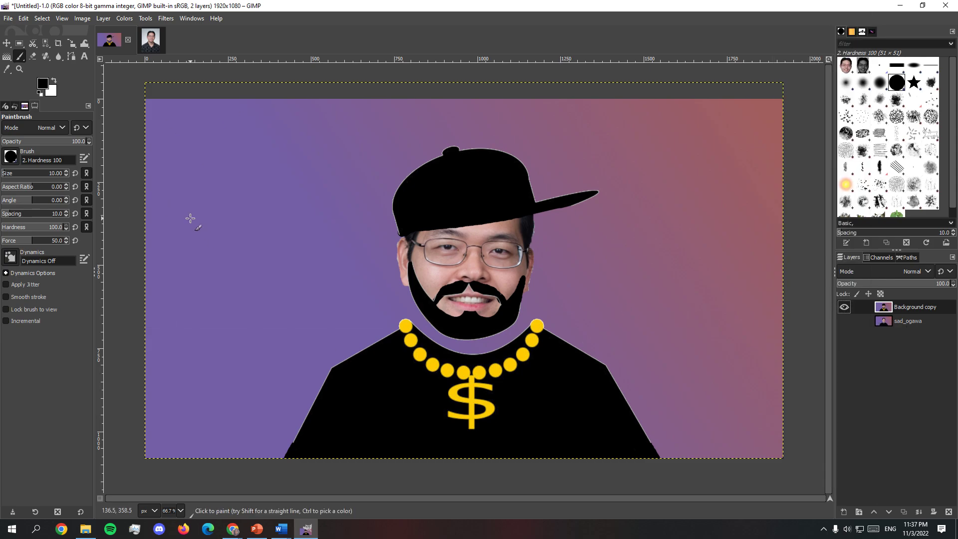
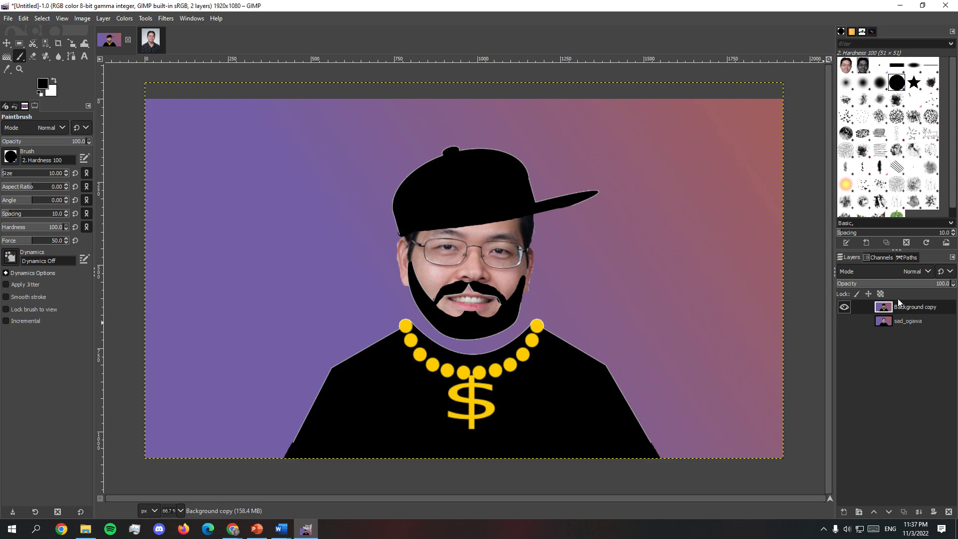
right_click(868, 306)
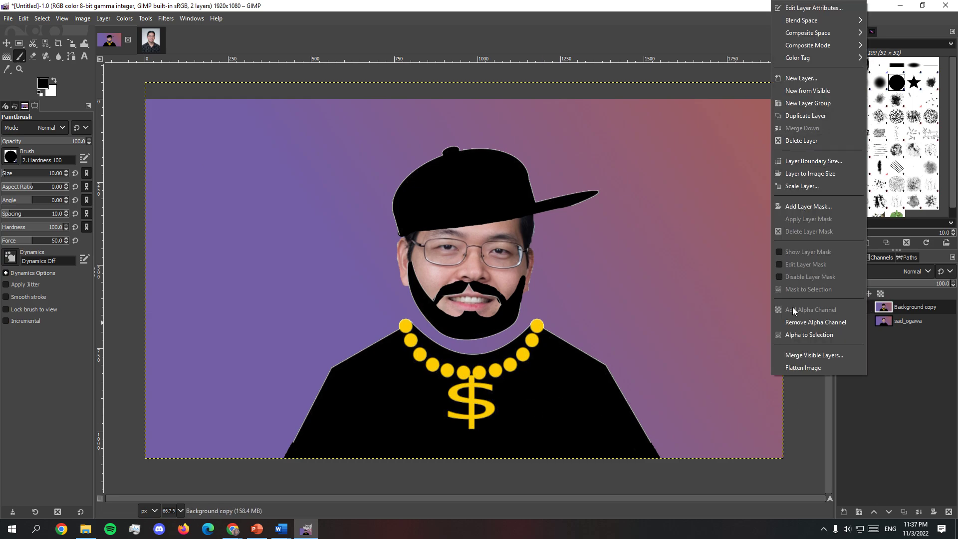
click(935, 420)
- Add stamp.png from the GIMP Activity Files folder to the image as a new layer
click(11, 20)
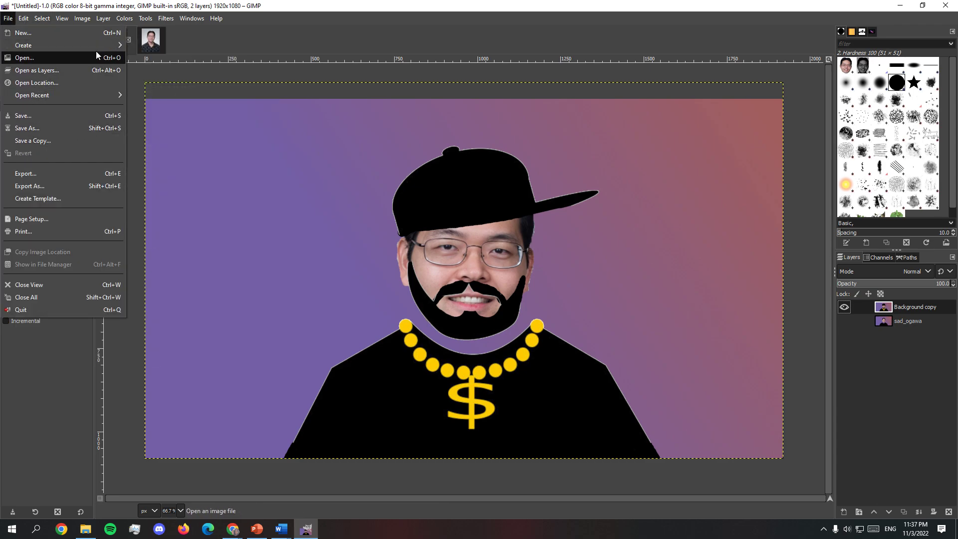
click(90, 70)
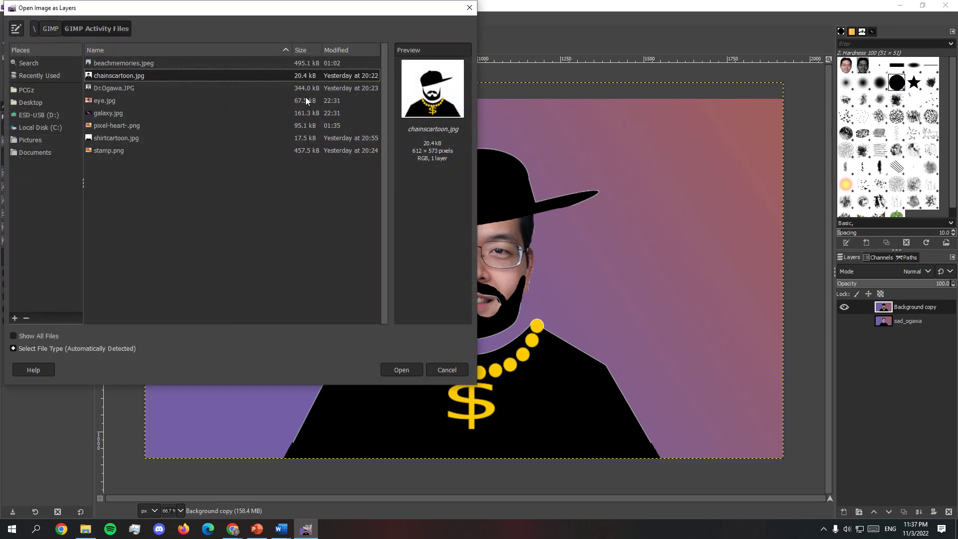
click(159, 150)
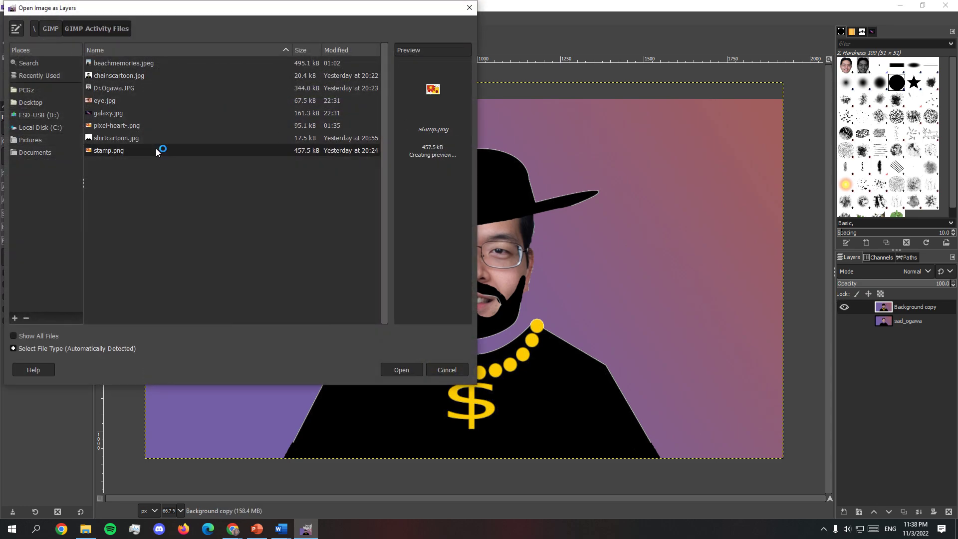
click(400, 370)
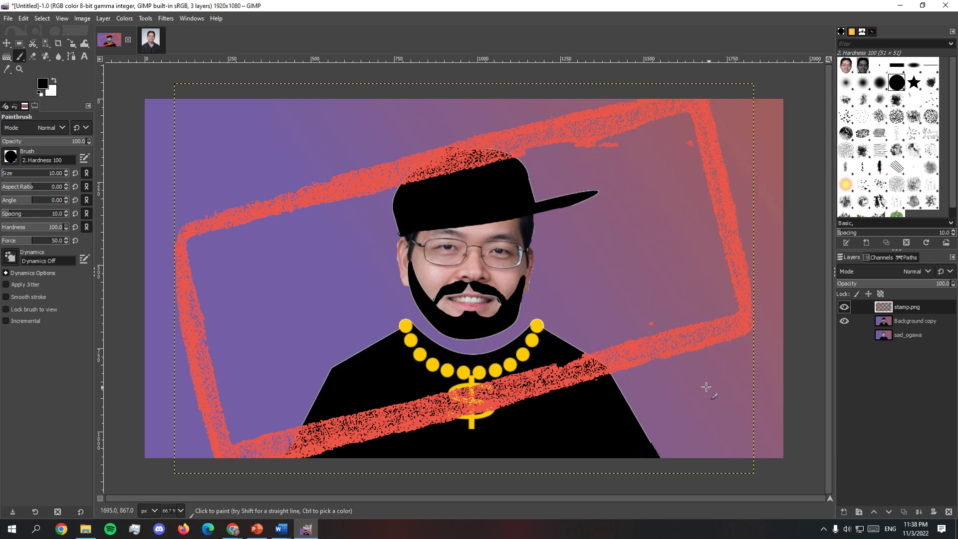
- Scale the stamp.png layer down to 650 × 437 pixels, keeping its aspect ratio
click(152, 18)
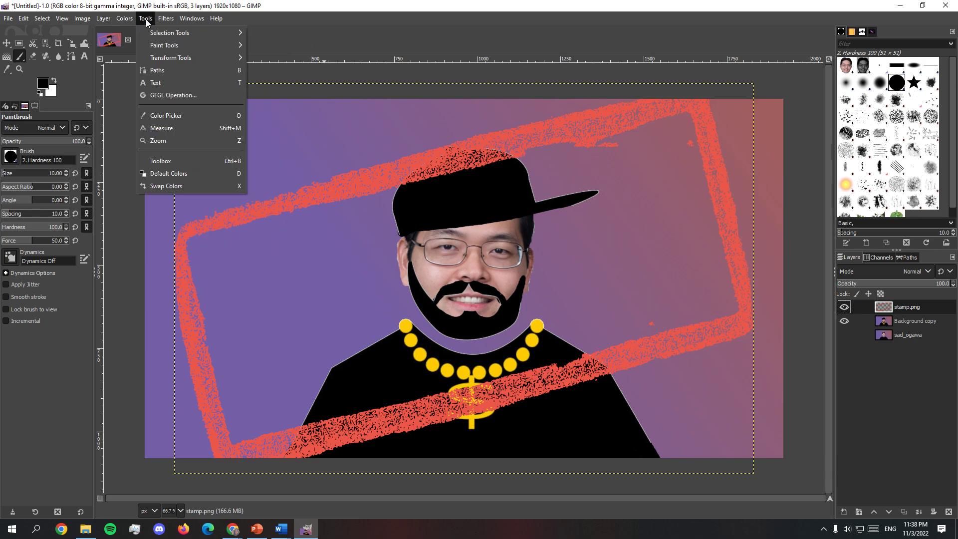
mouse_move(200, 57)
click(279, 107)
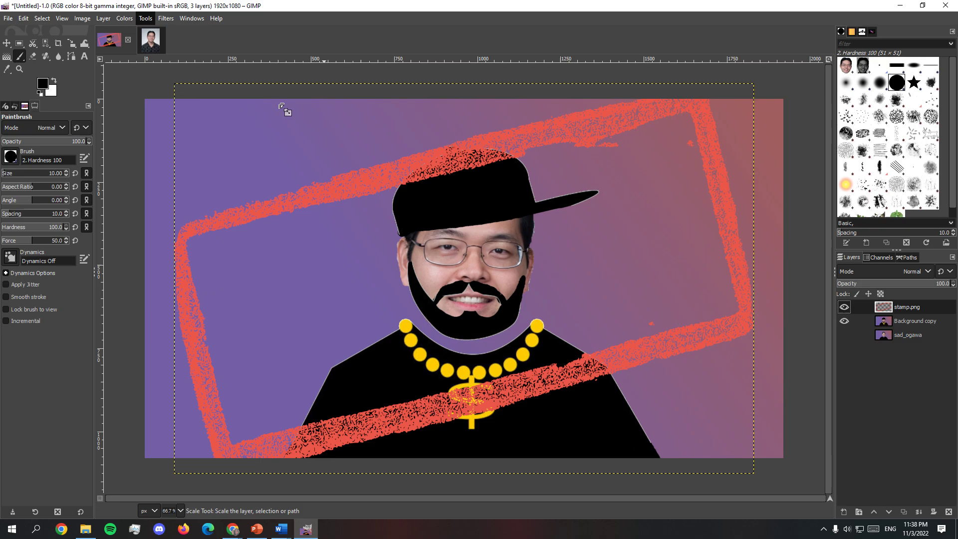
click(606, 330)
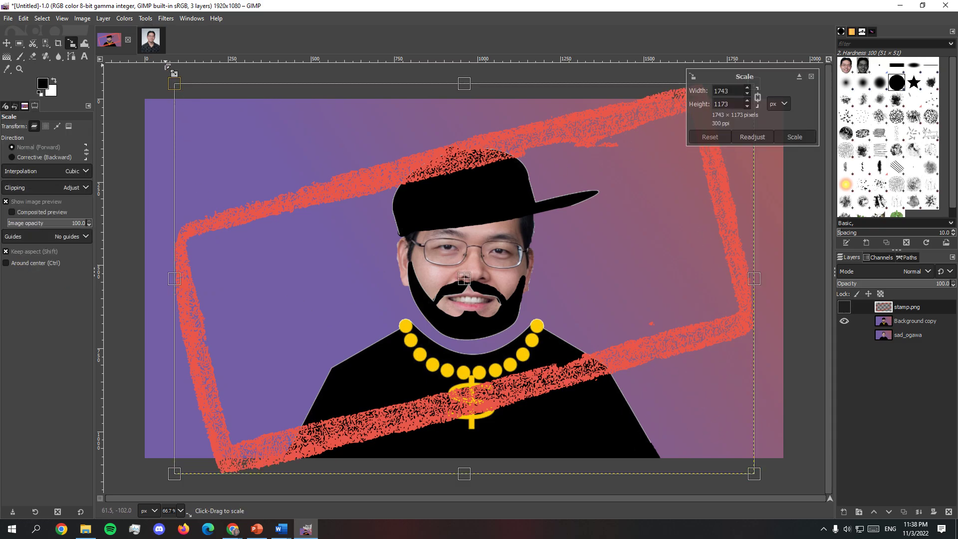
drag(176, 84, 549, 311)
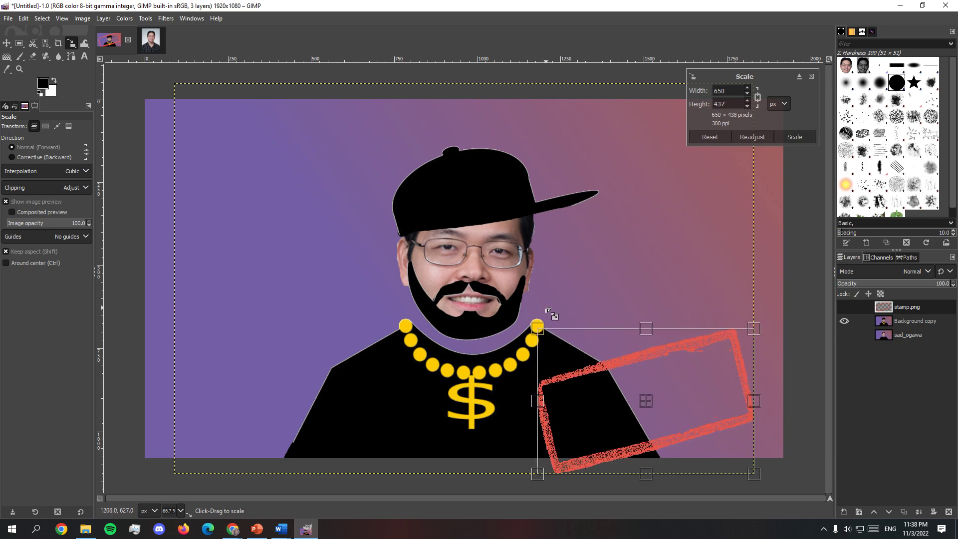
click(793, 136)
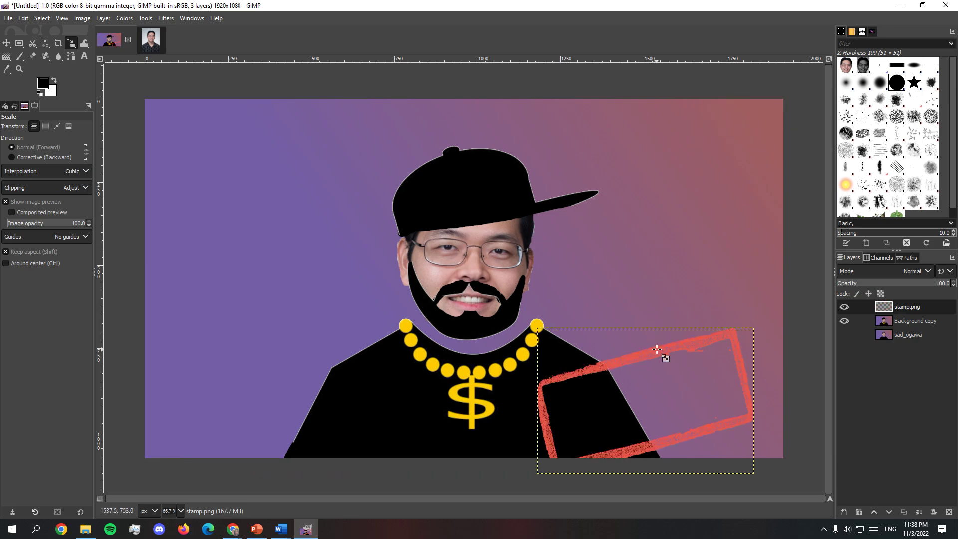
- Move the scaled stamp to the empty background right of the face, just below the cap's brim
click(6, 42)
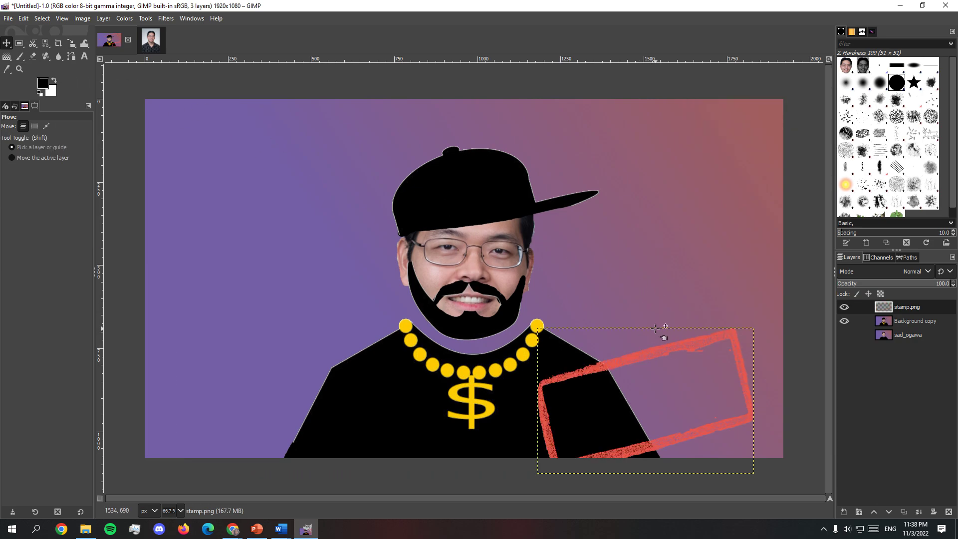
drag(655, 328, 656, 305)
key(ctrl+z)
drag(660, 350, 676, 317)
key(ctrl+z)
drag(674, 358, 686, 215)
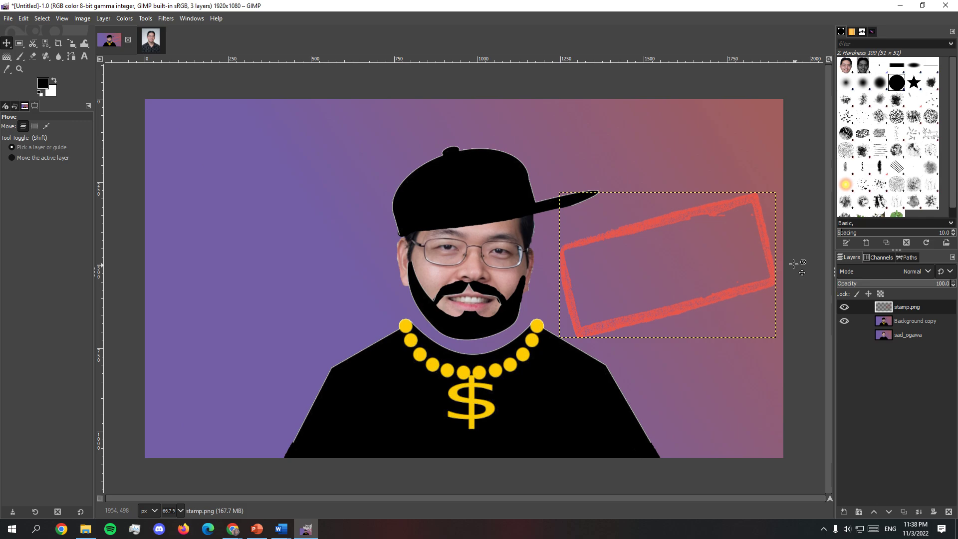
- Duplicate the stamp.png layer
right_click(870, 306)
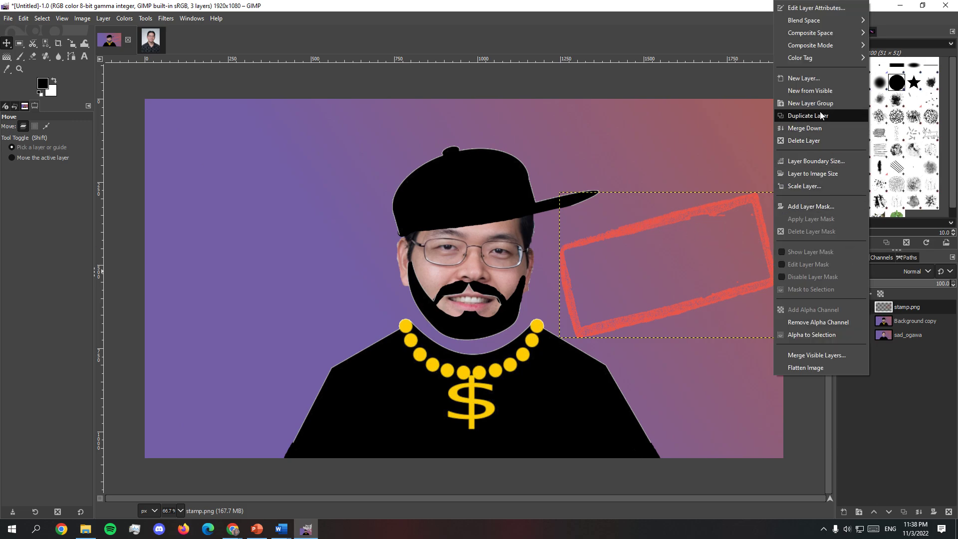
click(820, 115)
right_click(866, 300)
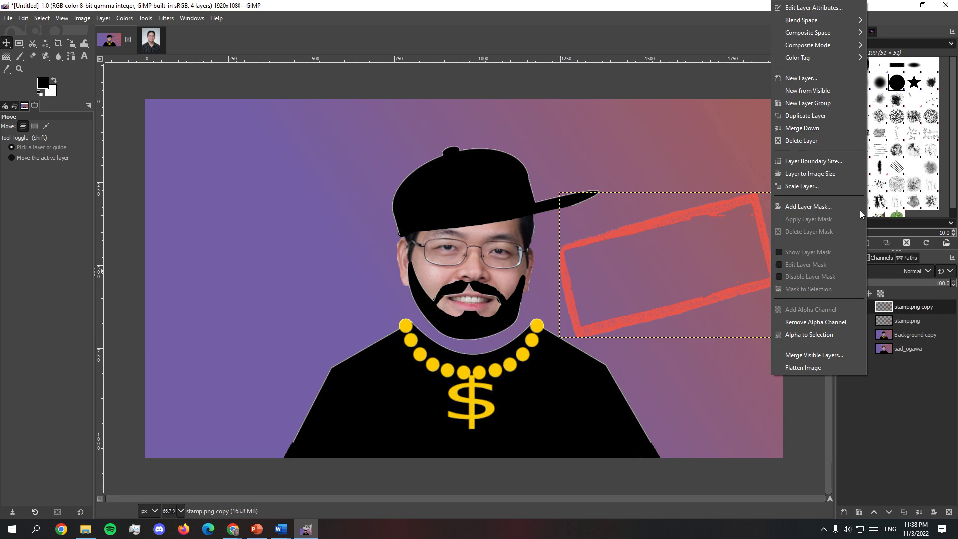
click(907, 407)
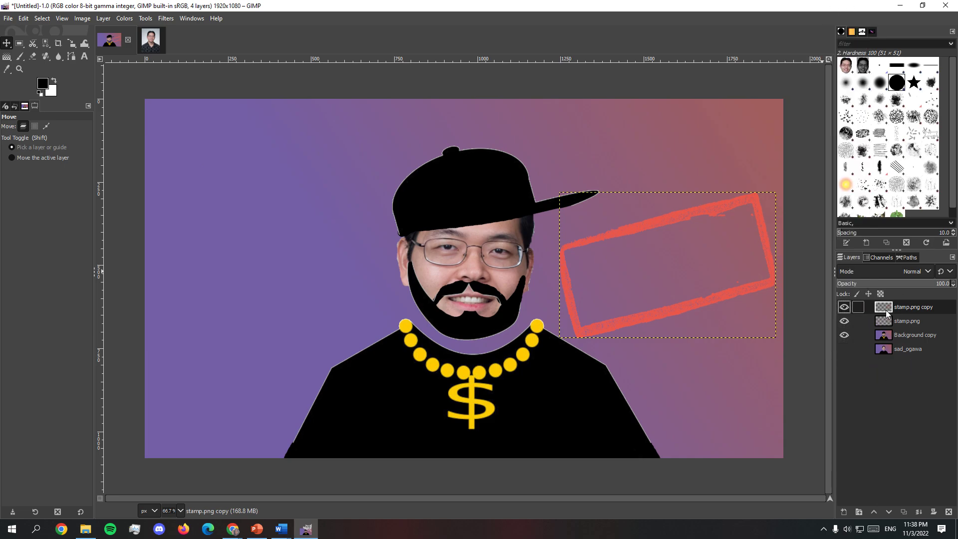
- Check the layers by hiding and showing them, leaving both stamp layers, Background copy and sad_ogawa visible
click(844, 334)
click(843, 307)
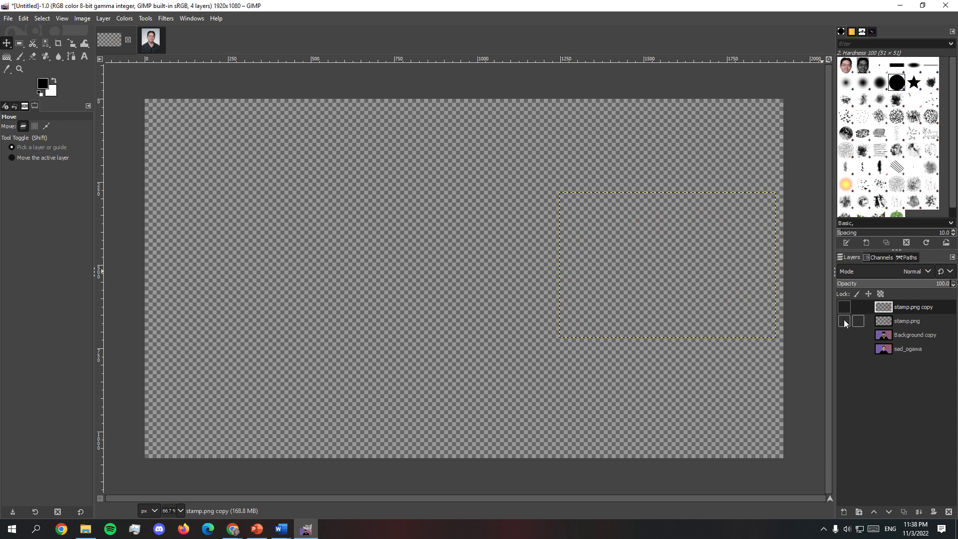
click(843, 306)
click(844, 334)
click(844, 349)
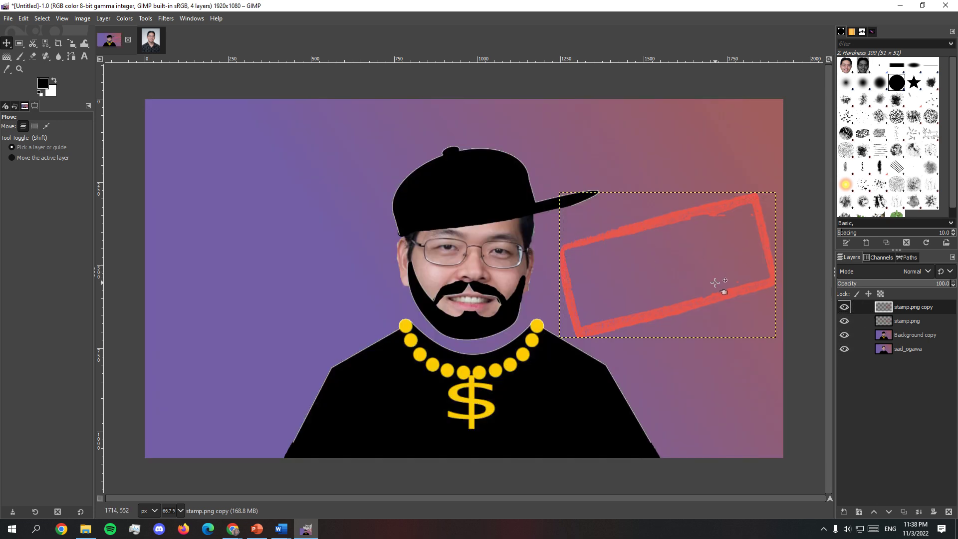
- Flip the stamp.png copy layer horizontally
click(145, 18)
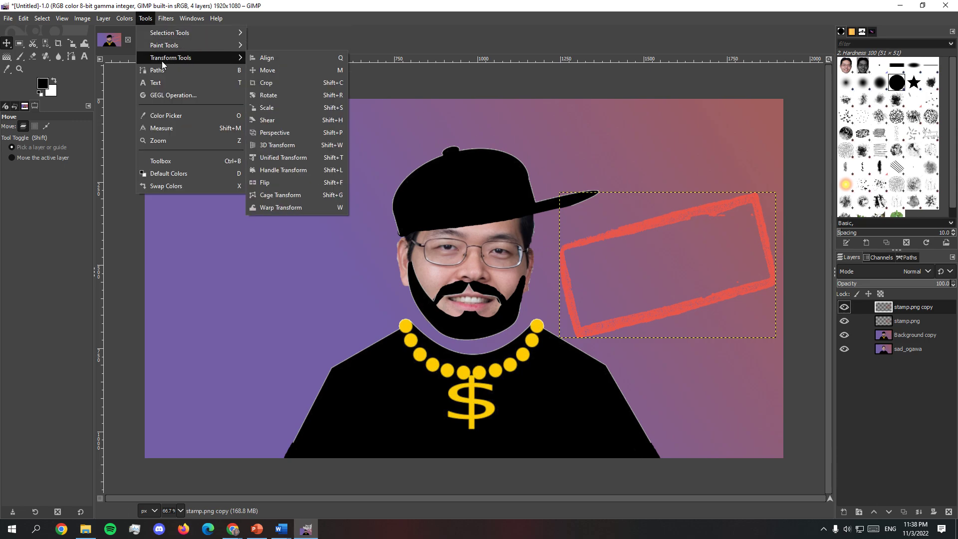
mouse_move(183, 58)
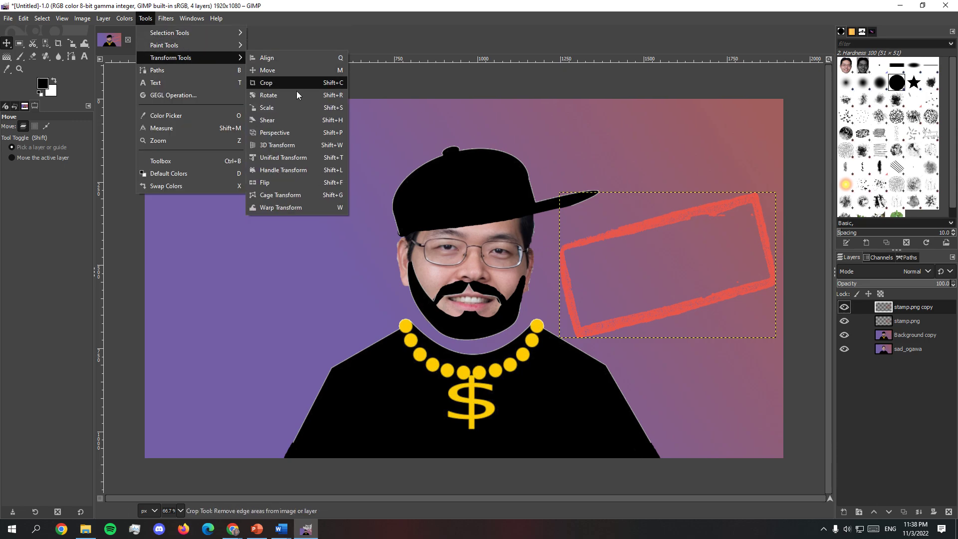
click(276, 182)
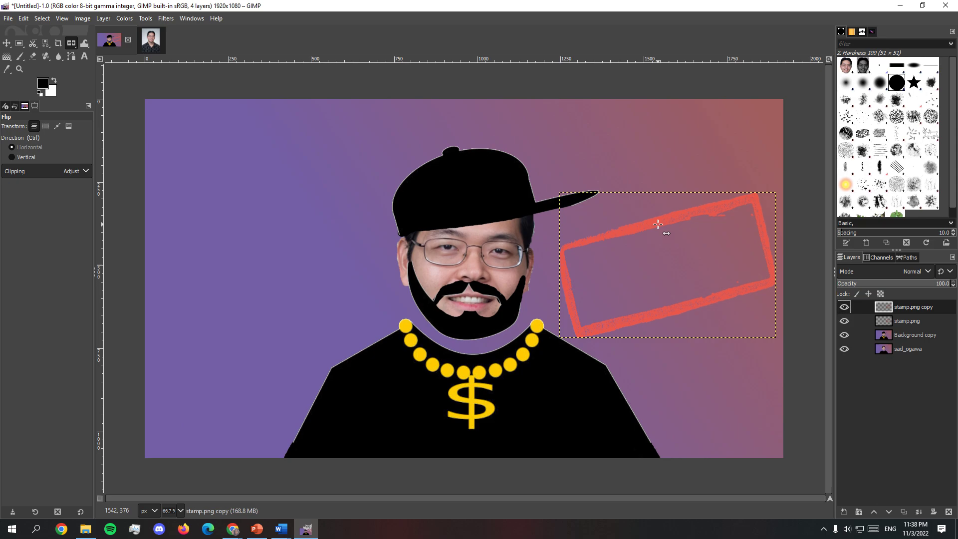
click(676, 250)
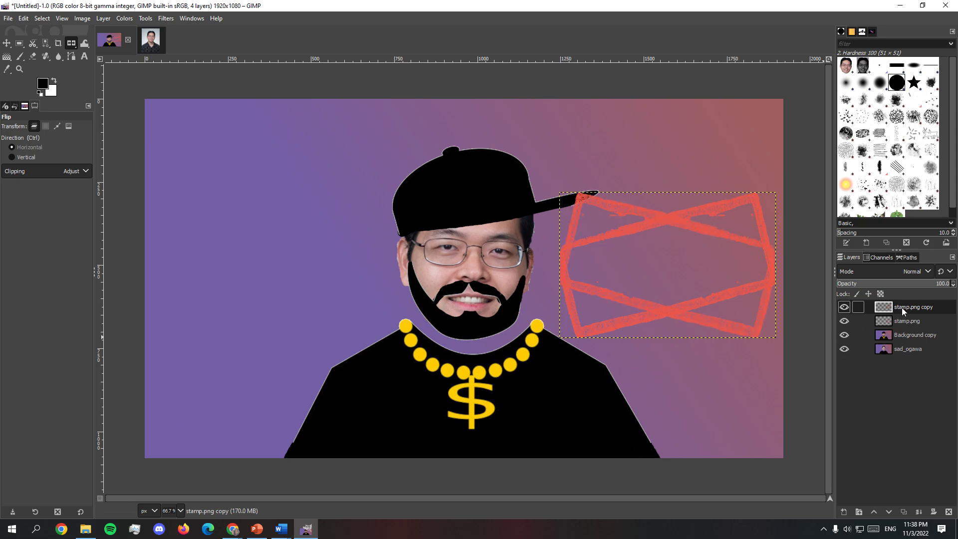
- Compare the original and mirrored stamps by hiding the portrait layers and toggling each stamp, with all layers shown again at the end
click(842, 336)
click(843, 349)
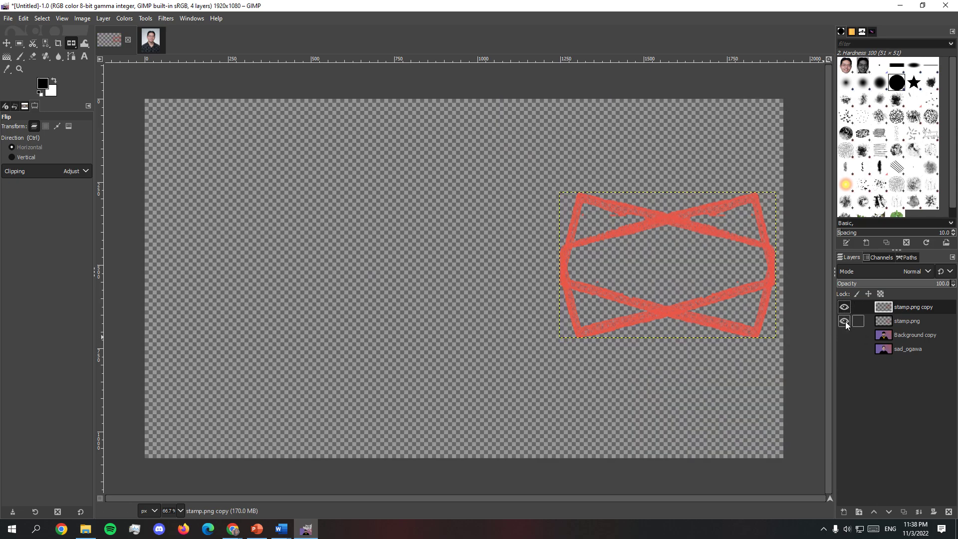
click(844, 321)
click(843, 306)
click(843, 306)
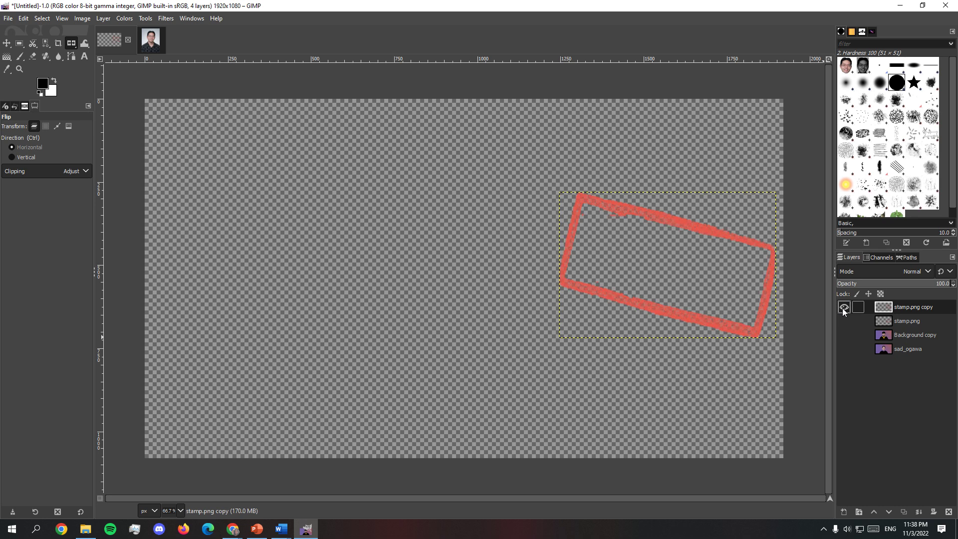
click(843, 307)
click(843, 321)
click(843, 322)
click(842, 307)
click(844, 321)
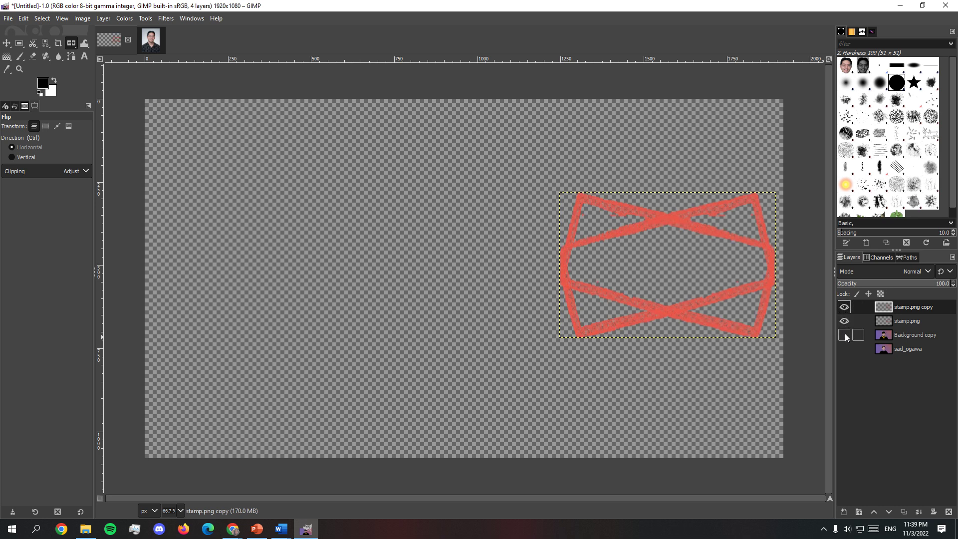
click(845, 334)
click(844, 348)
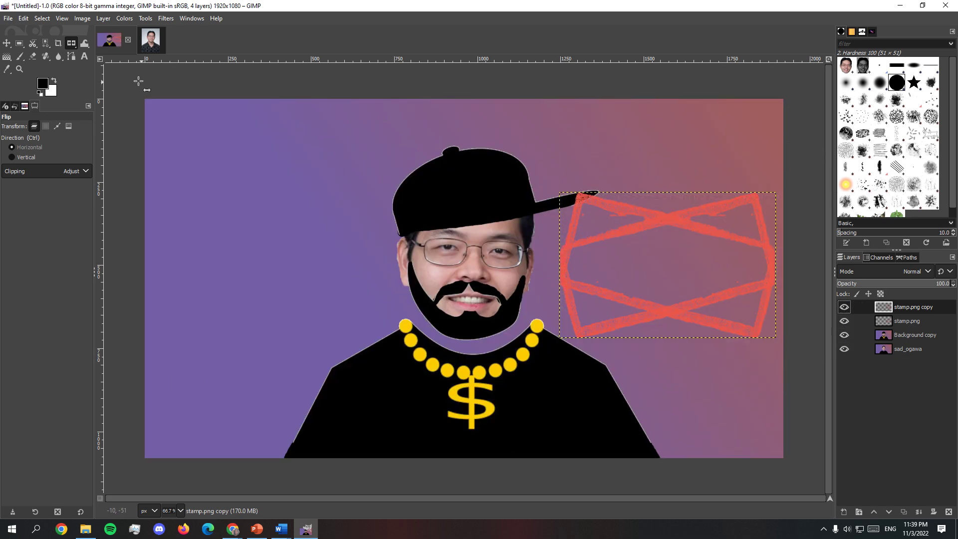
- Duplicate the mirrored stamp layer and place the two mirrored stamps in the canvas's upper-left and lower-left corners
right_click(870, 310)
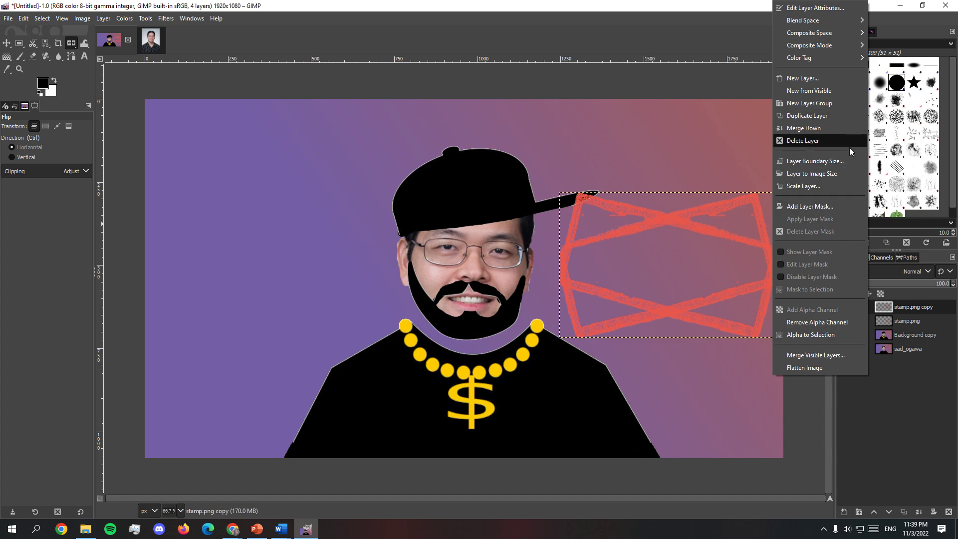
click(842, 116)
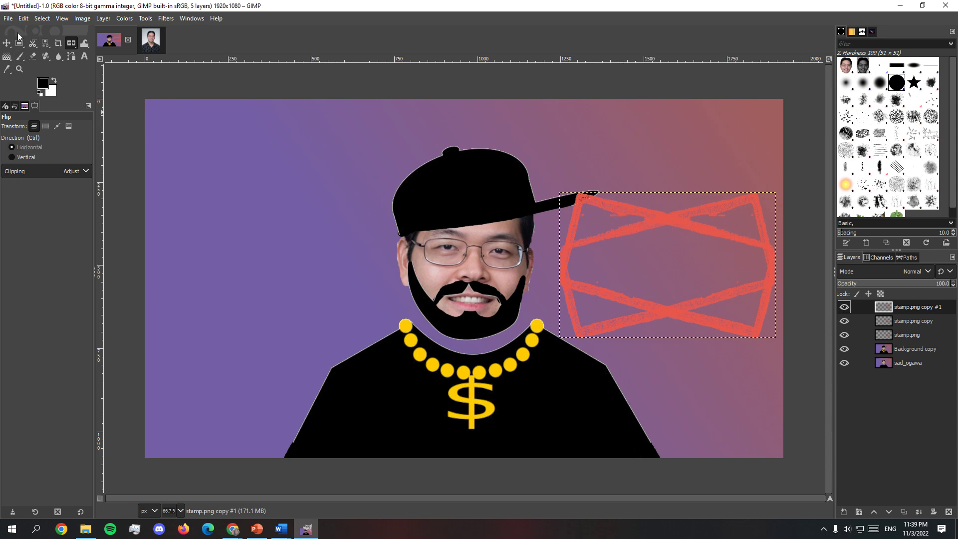
click(7, 43)
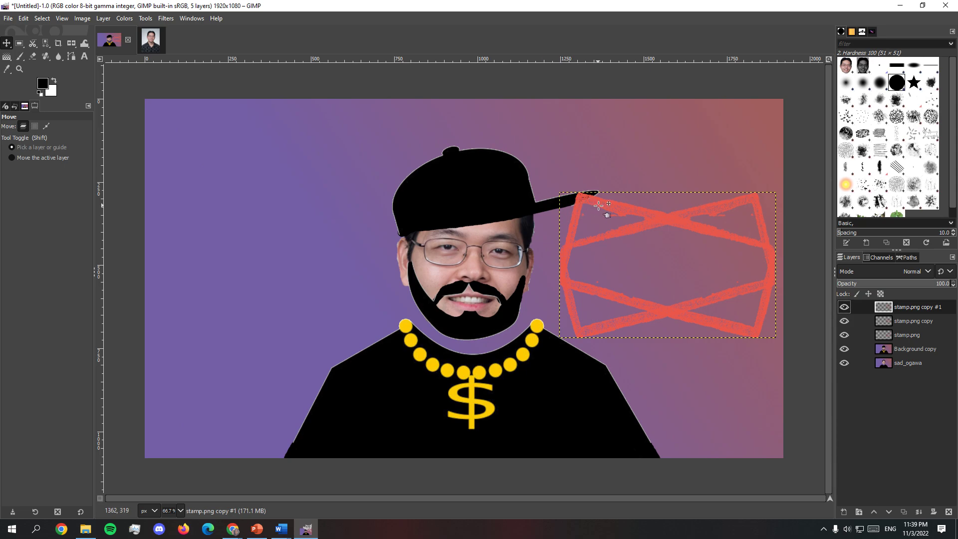
drag(598, 205, 191, 112)
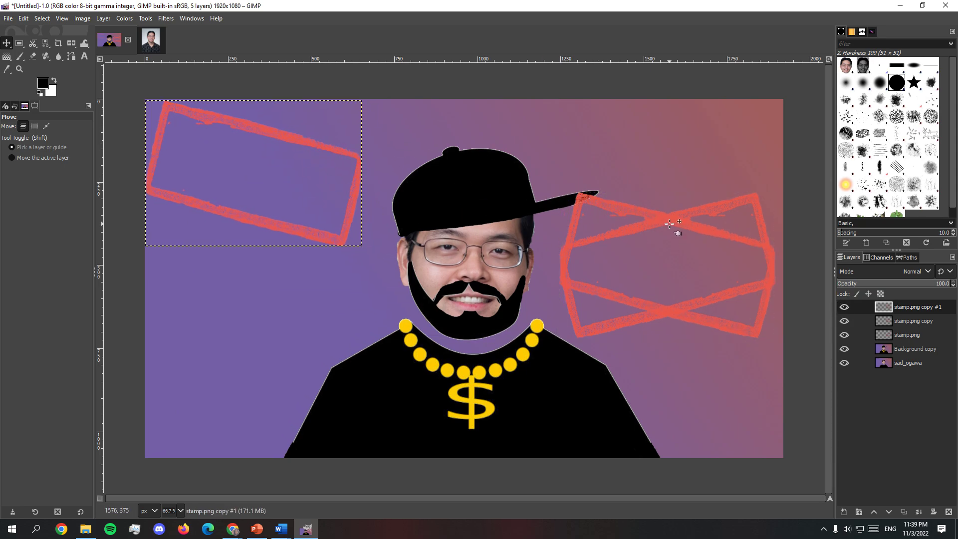
drag(669, 223, 252, 340)
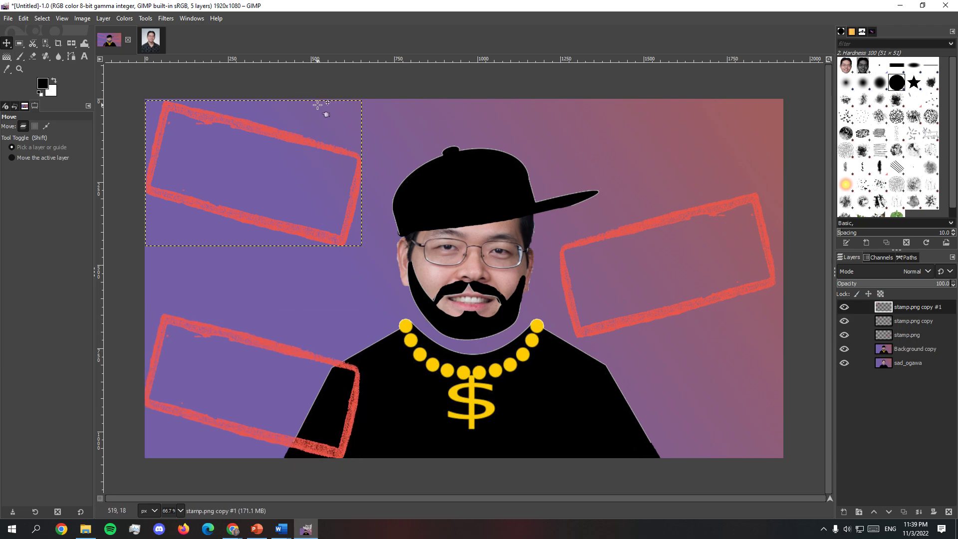
- Move the upper-left stamp right toward the cap and undo the accidental shift of the portrait
drag(327, 100, 332, 104)
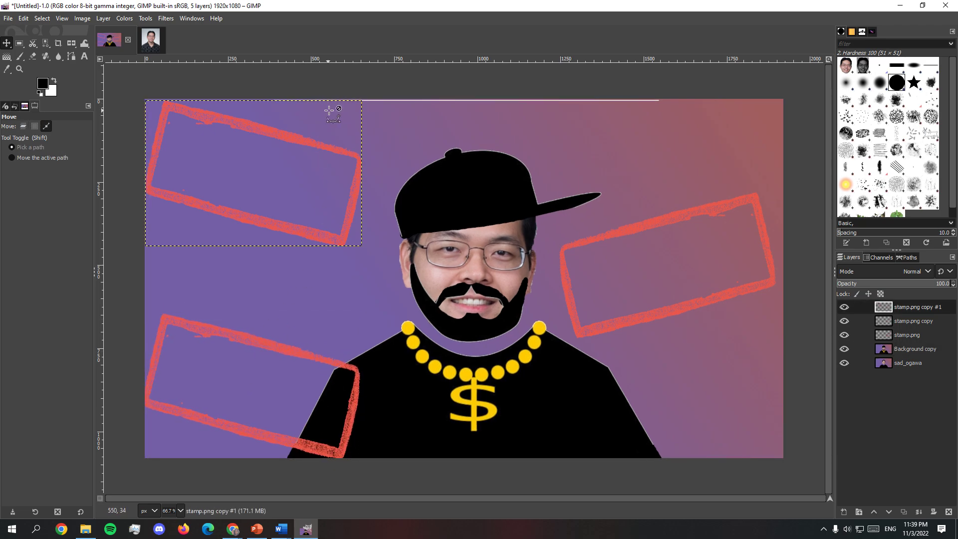
drag(299, 143, 329, 149)
drag(253, 335, 253, 334)
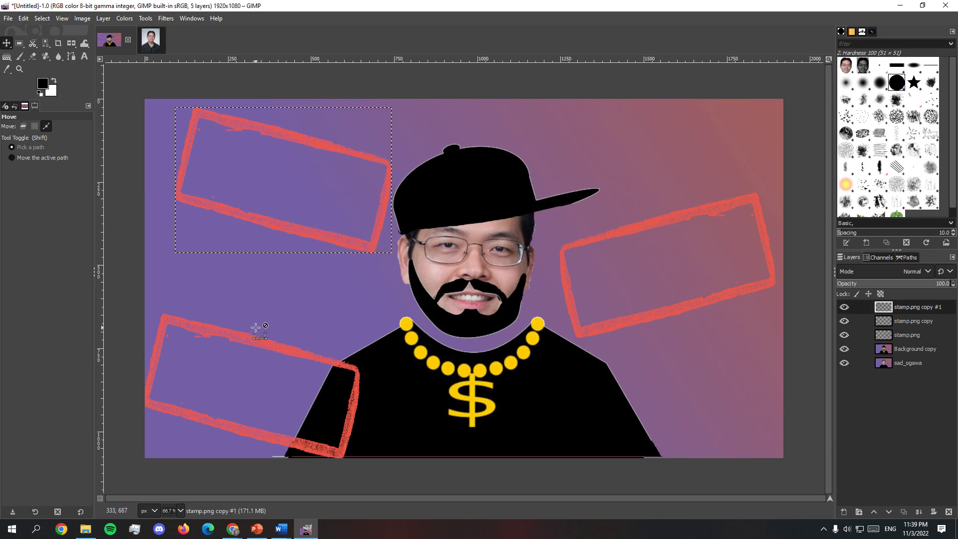
key(ctrl+z)
- Fine-tune the stamps, placing the upper-left one at the canvas's top edge overlapping the cap's back and the other two slightly higher
drag(334, 148, 339, 157)
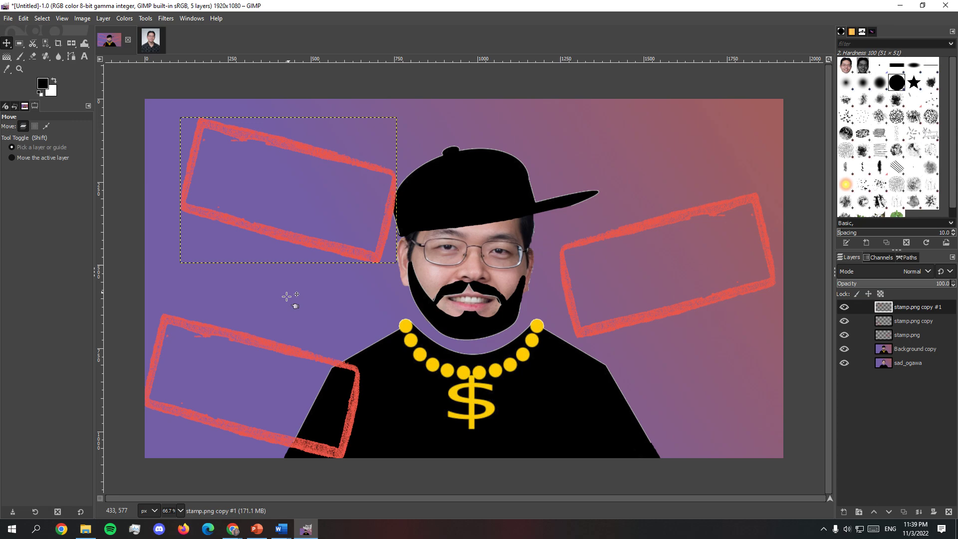
drag(257, 340, 257, 336)
drag(317, 151, 322, 128)
key(ctrl+z)
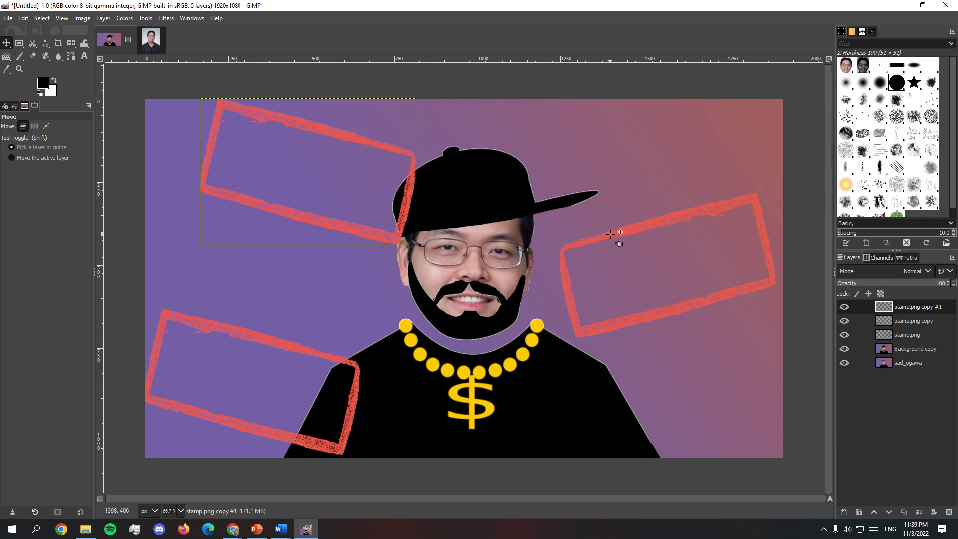
drag(620, 231, 615, 227)
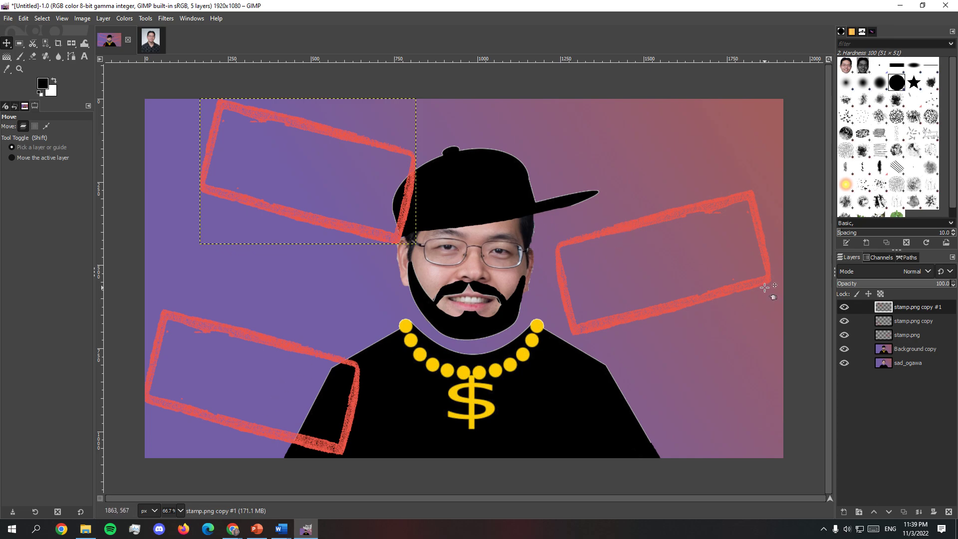
- Add the text "Certified" in a text box inside the canvas's upper-left stamp, correcting the misspelling
click(85, 56)
click(145, 18)
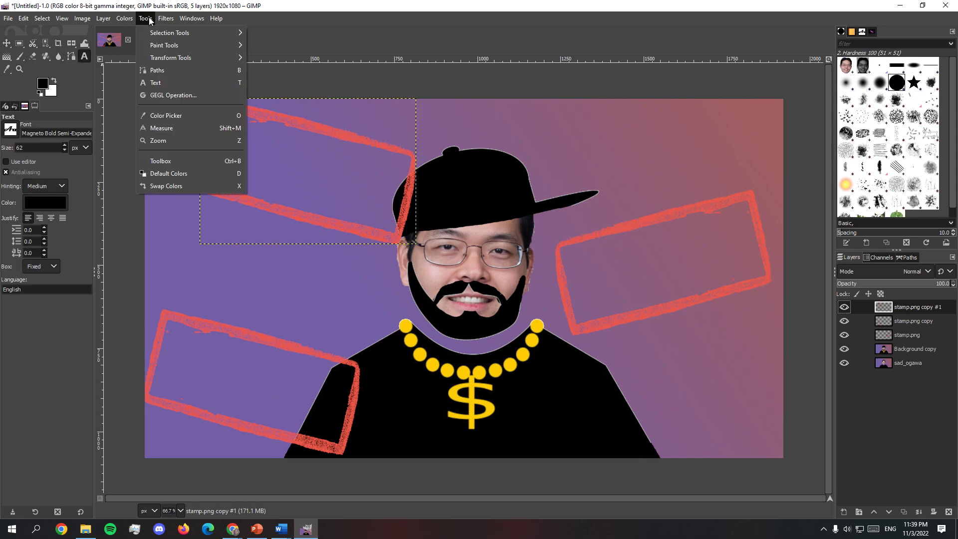
mouse_move(174, 46)
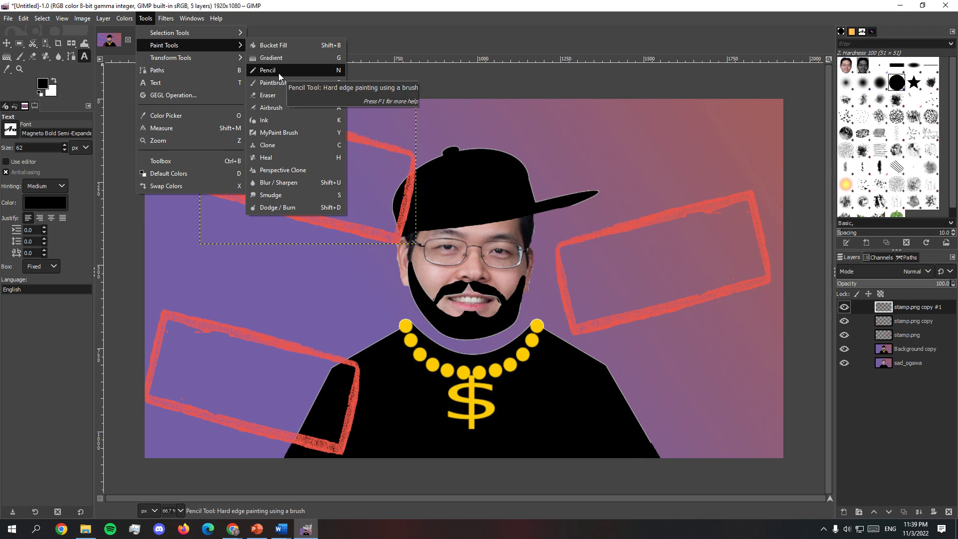
mouse_move(224, 31)
mouse_move(220, 61)
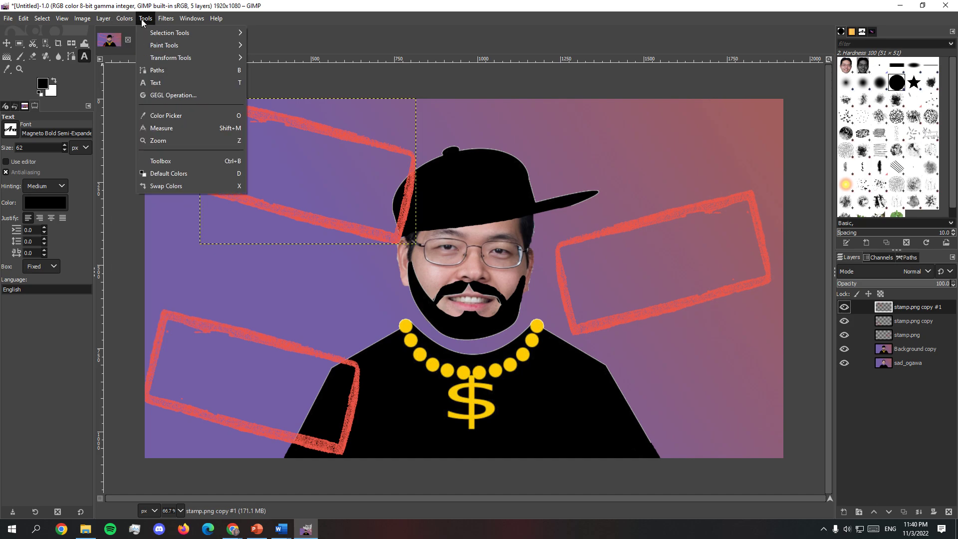
click(163, 82)
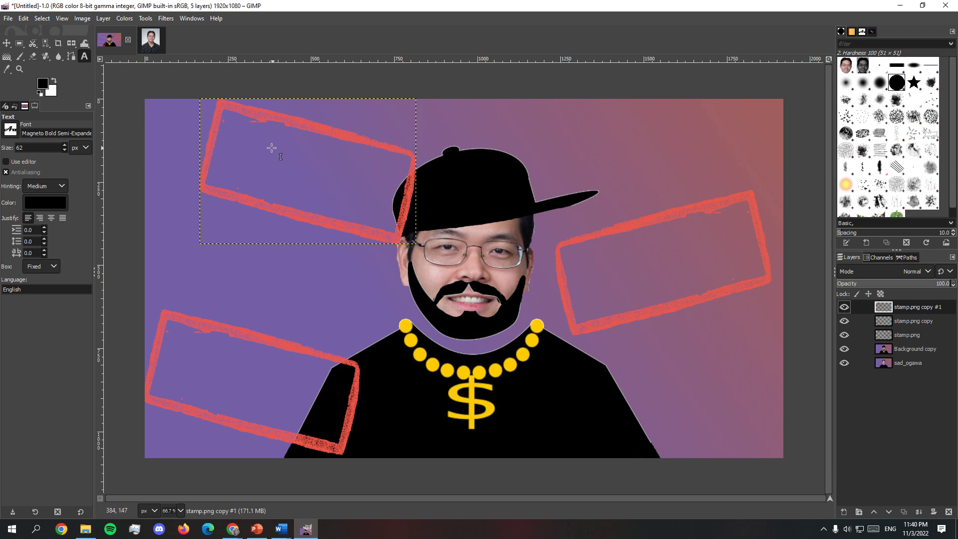
drag(238, 127, 417, 195)
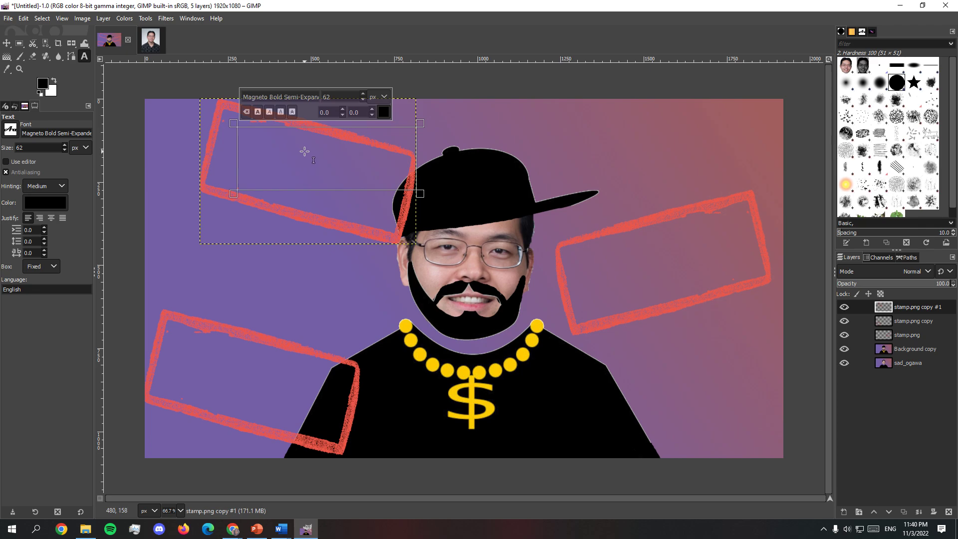
text(Cer)
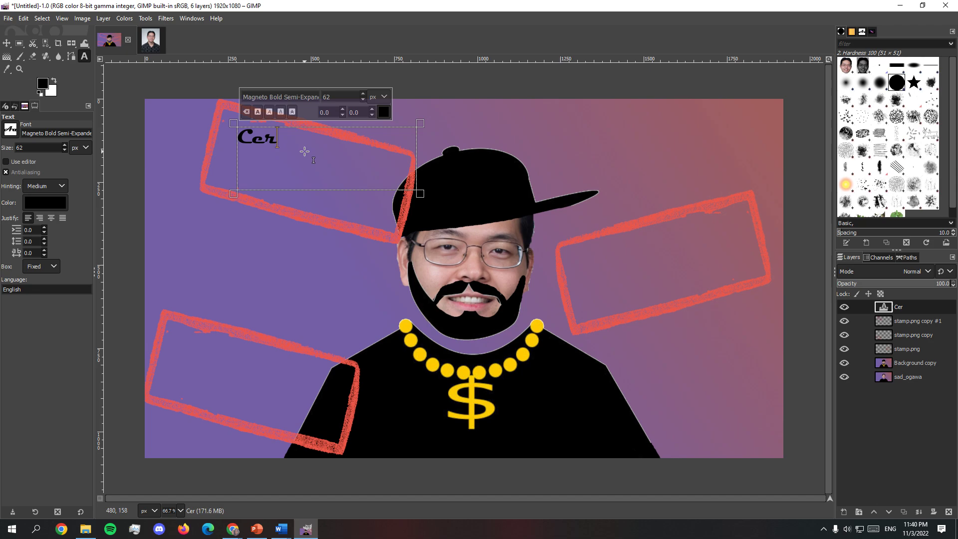
text(tifii)
key(BackSpace)
key(BackSpace)
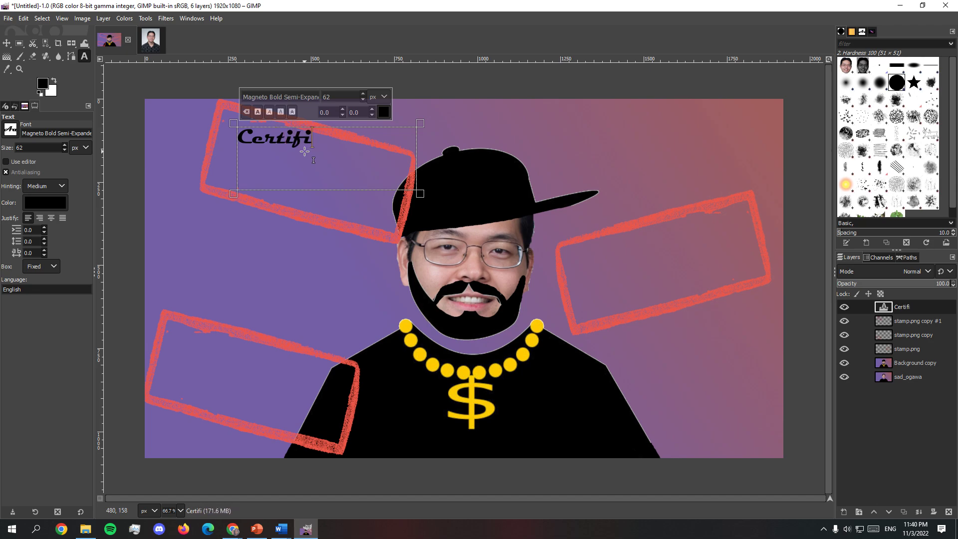
text(ified)
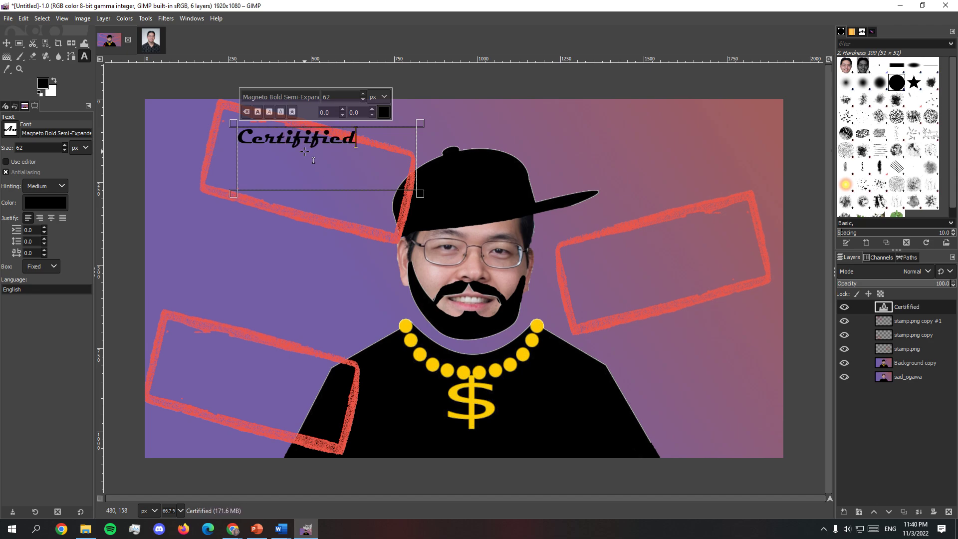
key(BackSpace)
key(BackSpace)
key(BackSpace)
key(BackSpace)
key(BackSpace)
key(BackSpace)
key(BackSpace)
key(BackSpace)
key(BackSpace)
key(BackSpace)
key(BackSpace)
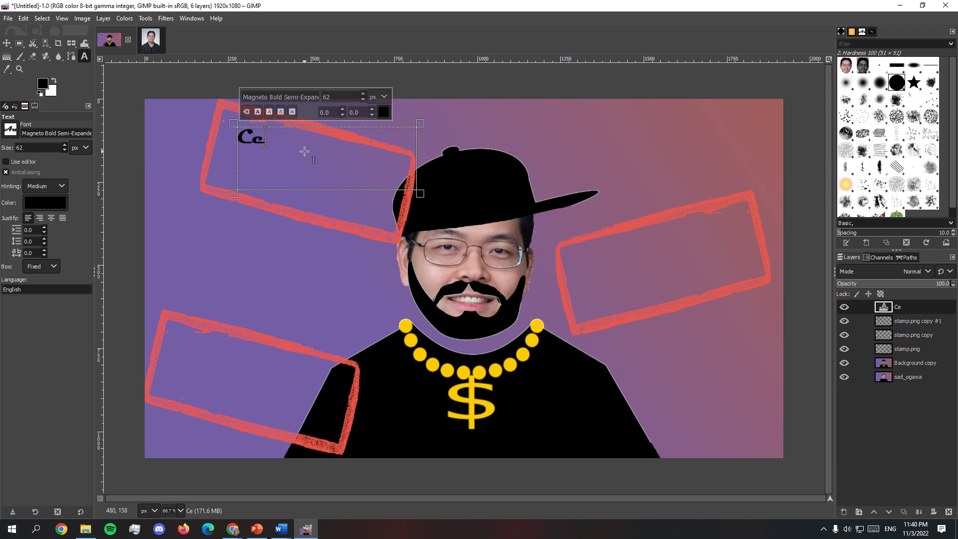
text(Certified)
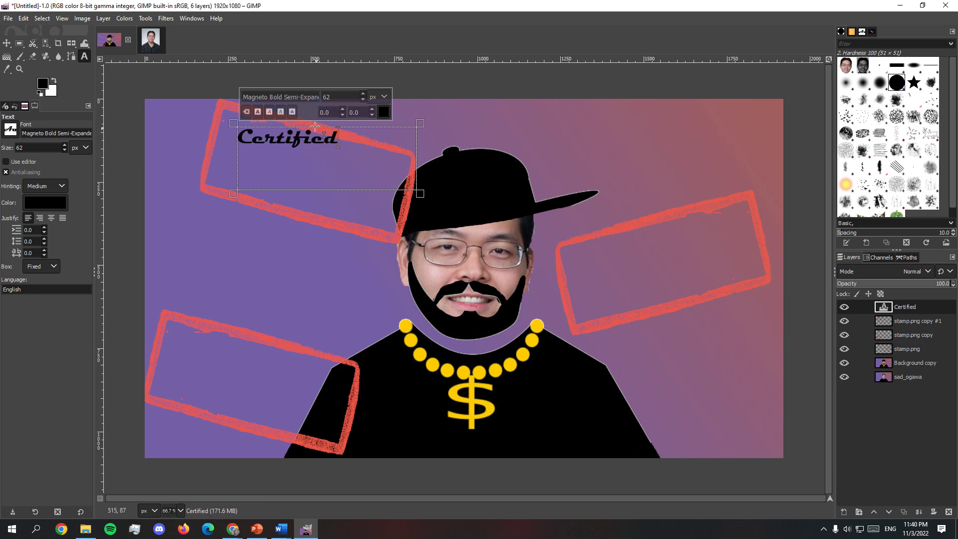
- Set the font size of the whole "Certified" text to 90 px
key(ctrl+a)
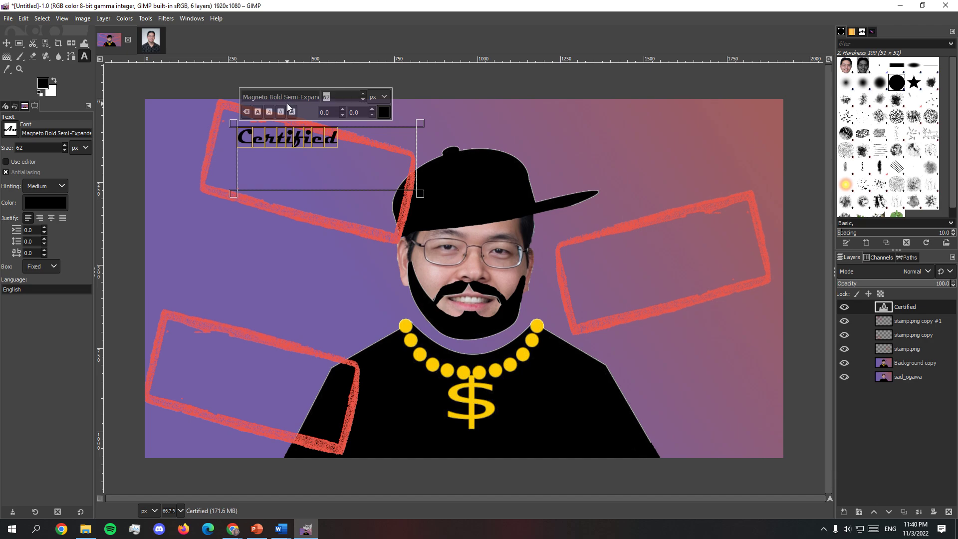
text(90)
key(Return)
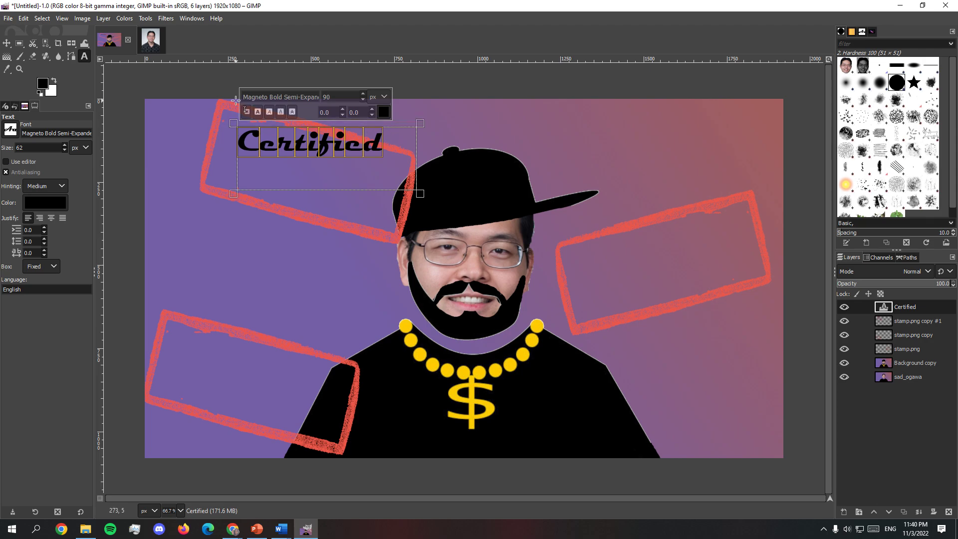
drag(24, 133, 142, 141)
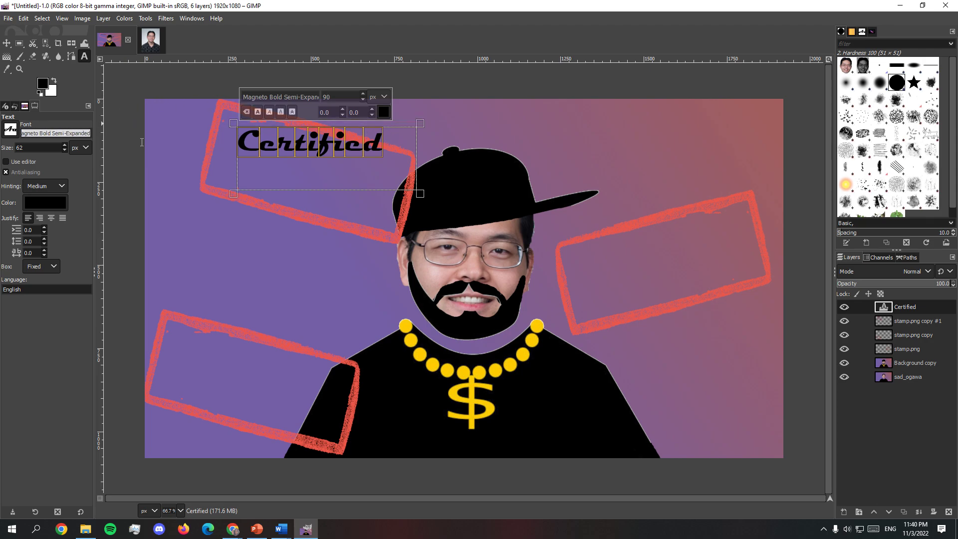
click(10, 131)
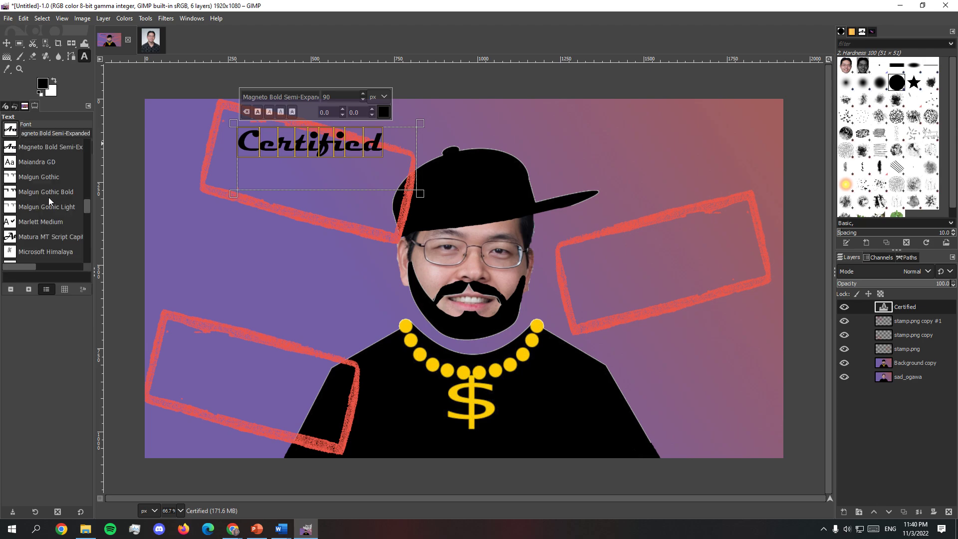
scroll(49, 201, down, 3)
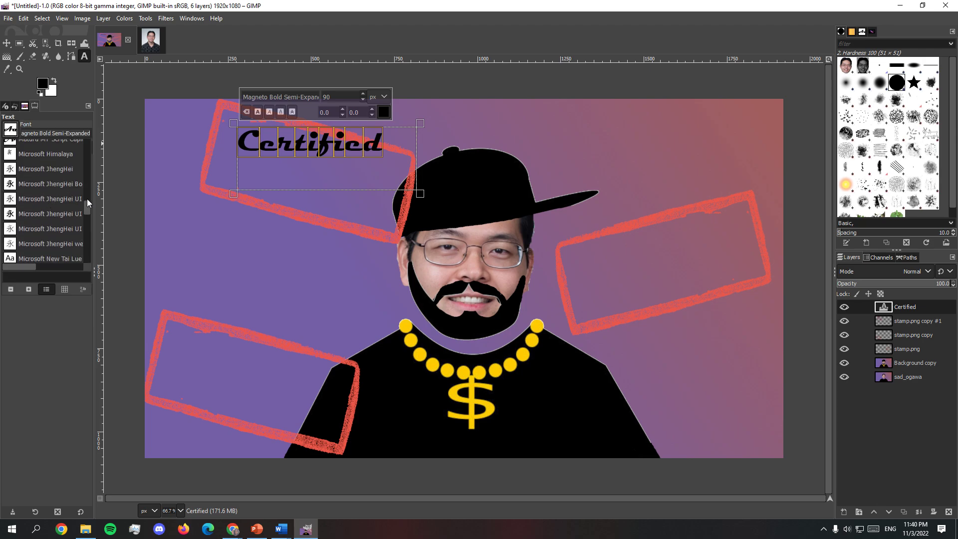
drag(86, 202, 85, 233)
click(14, 214)
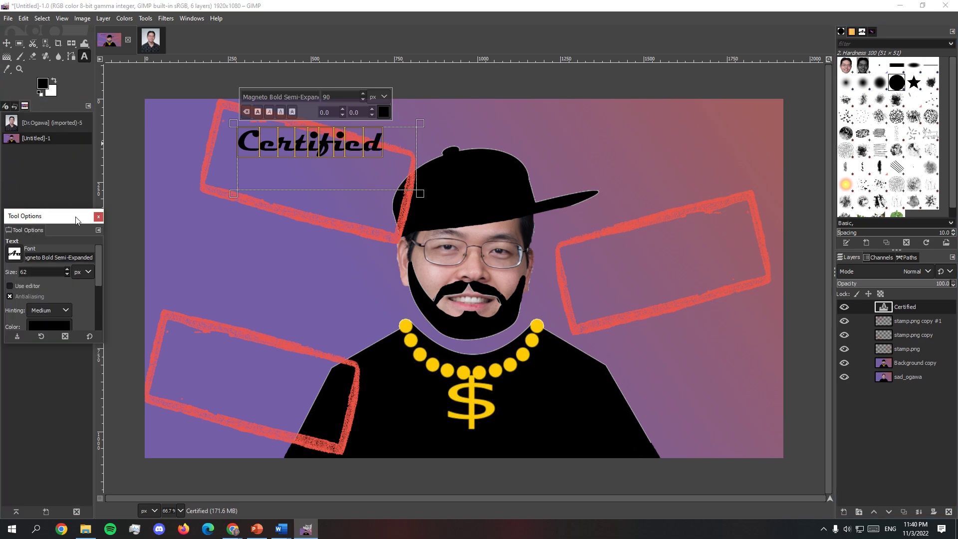
drag(31, 220, 10, 106)
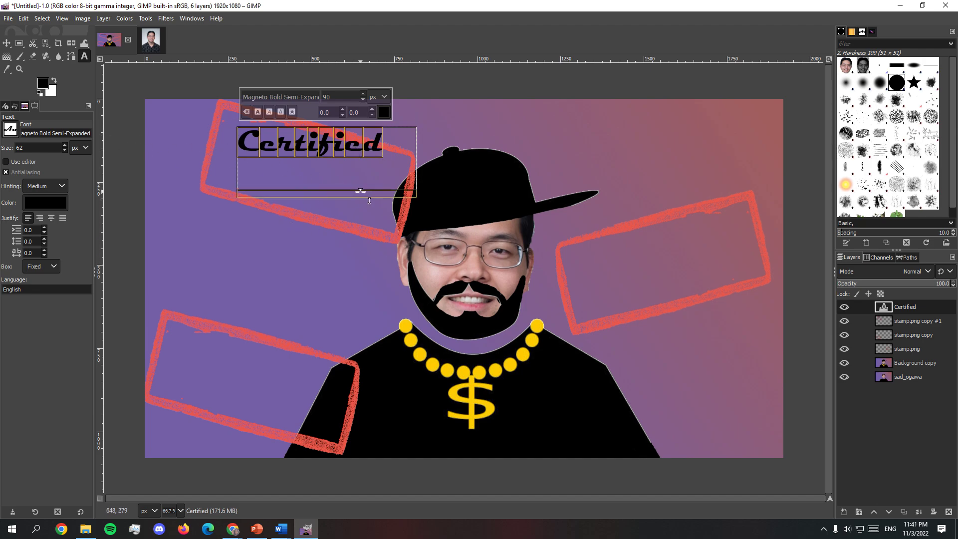
- Move the "Certified" text down into the middle of the upper-left stamp and shift that stamp slightly lower
click(6, 43)
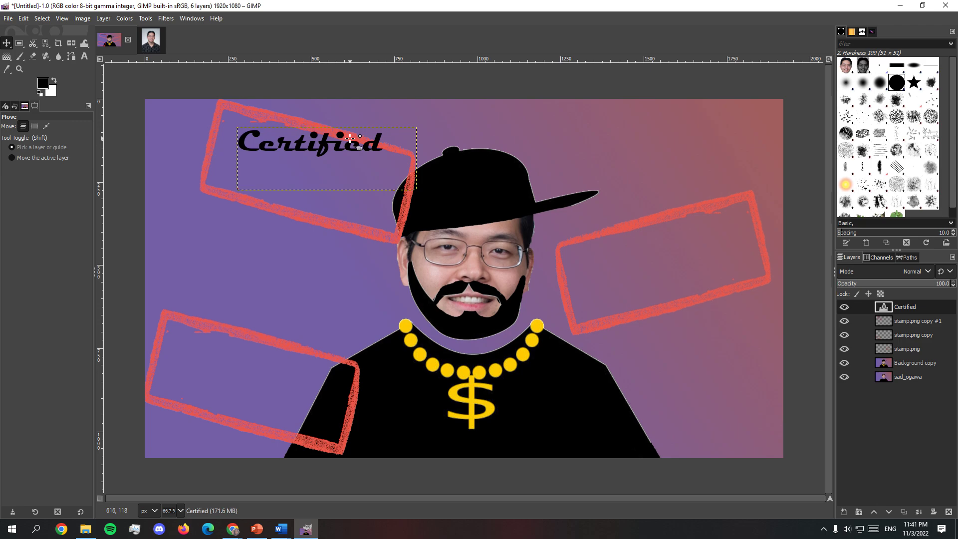
drag(349, 139, 313, 179)
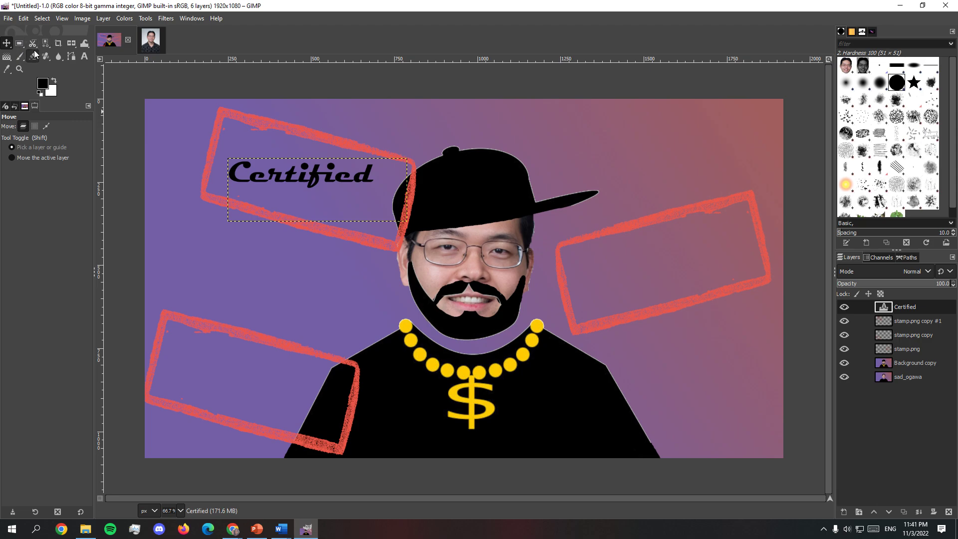
- Add the text "Swaggest" in a new text box over the stamp on the canvas's right side
click(84, 56)
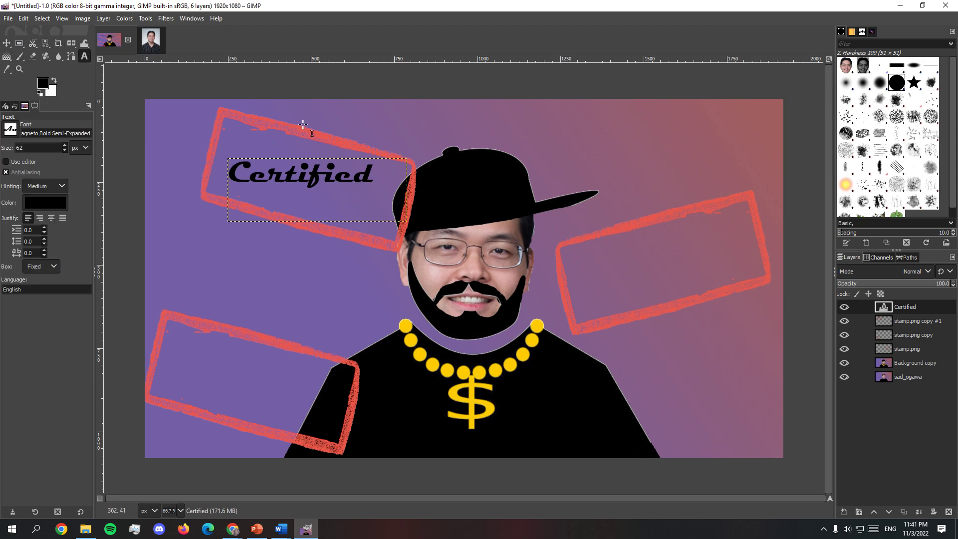
click(599, 259)
drag(599, 261, 768, 317)
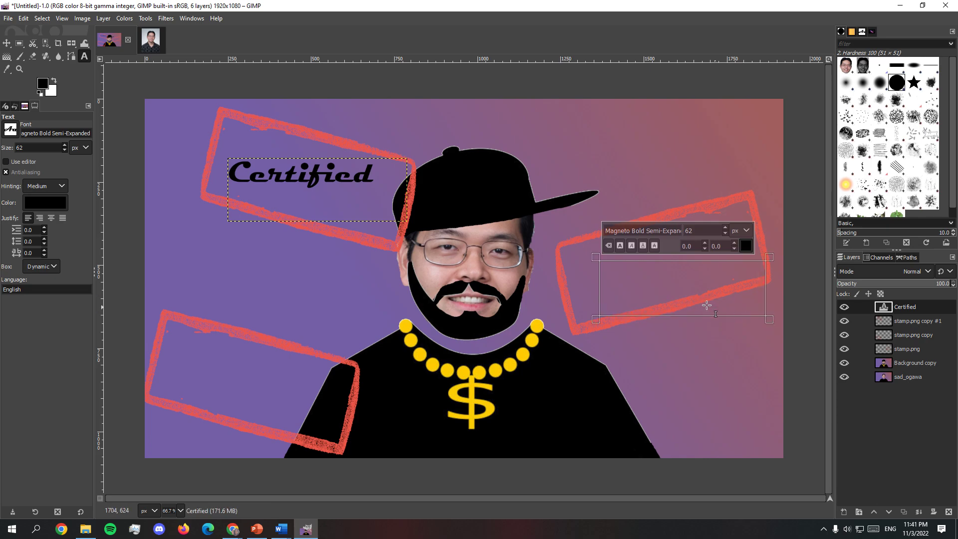
text(S)
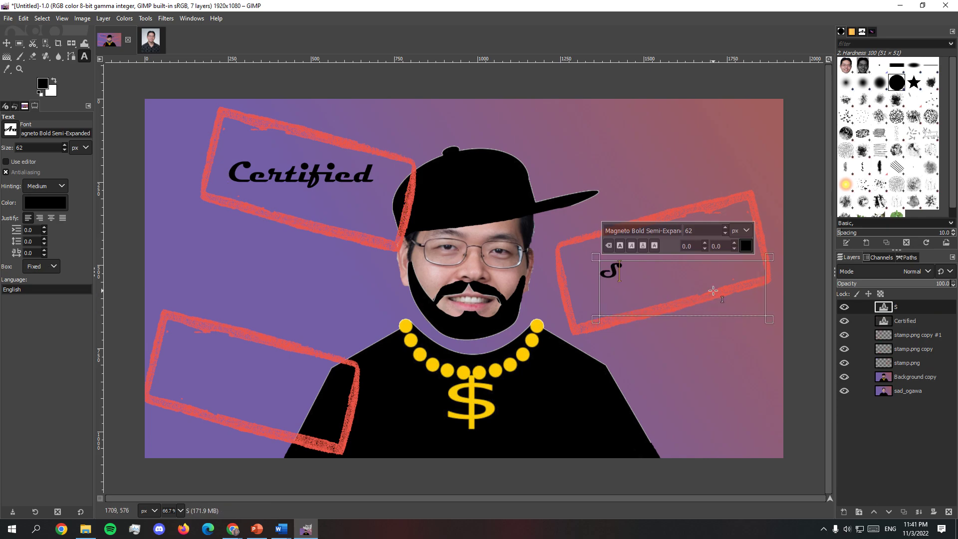
text(waggest)
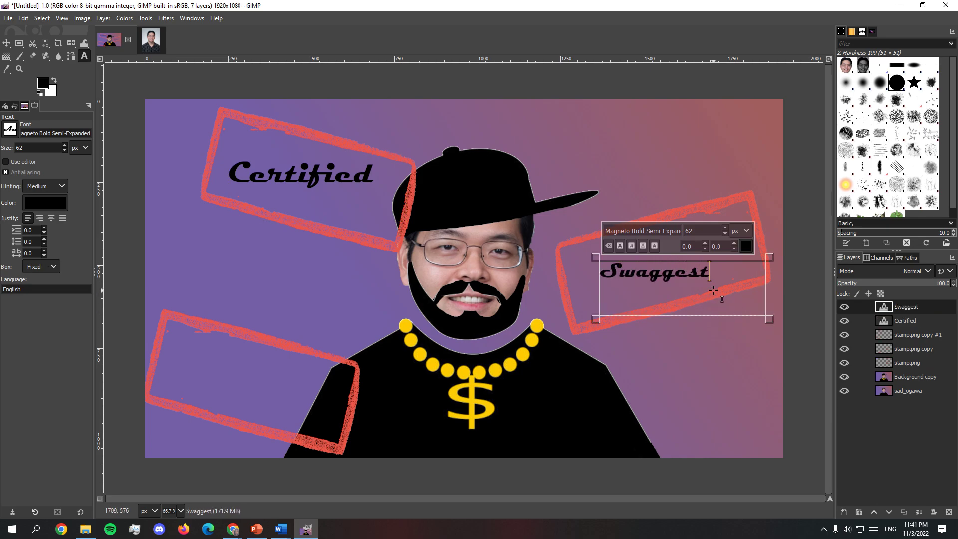
- Set the font size of the whole "Swaggest" text to 90 px
key(shift+Left)
key(shift+Left)
key(shift+Left)
key(shift+Left)
key(shift+Left)
key(shift+Left)
key(shift+Left)
key(shift+Left)
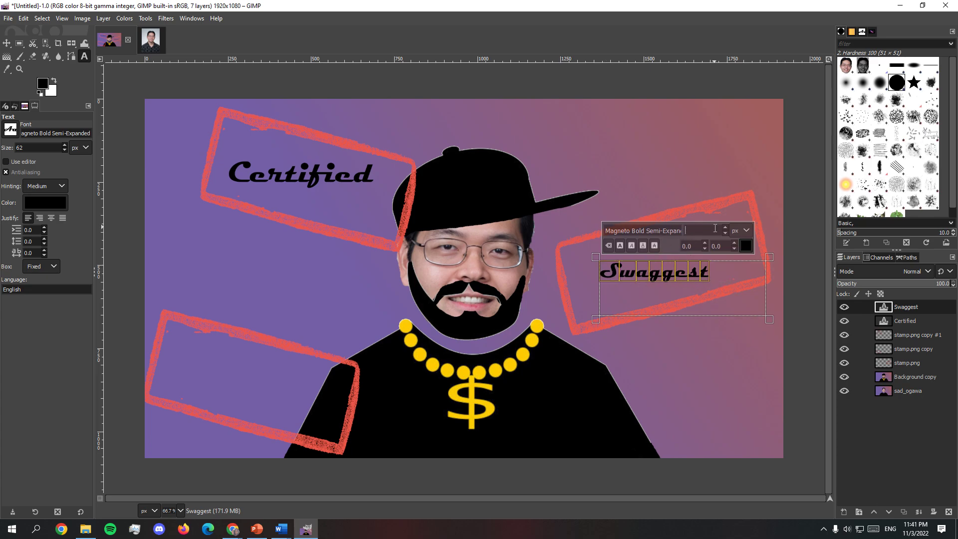
key(Return)
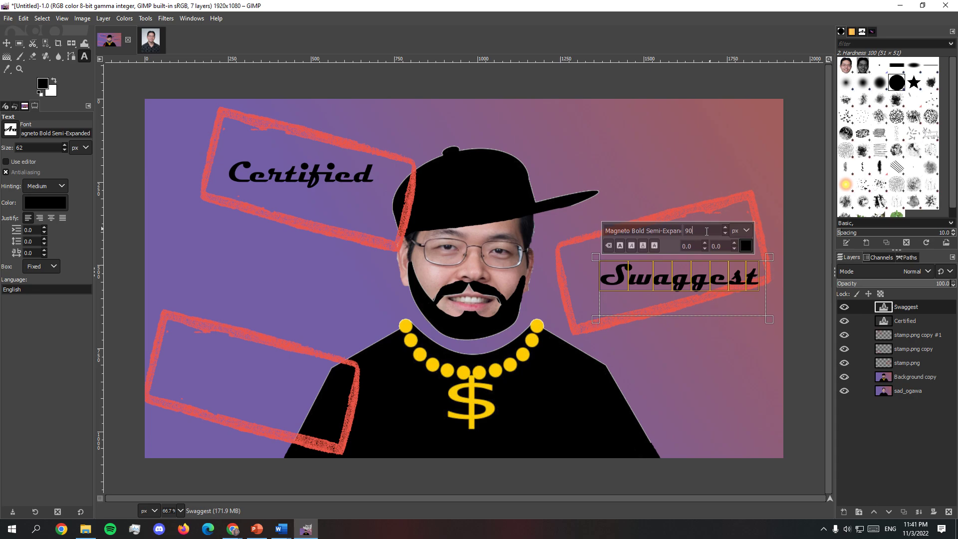
- Add the text "Professor" in a new text box across the portrait's face at a font size of 90 px
drag(189, 352, 351, 340)
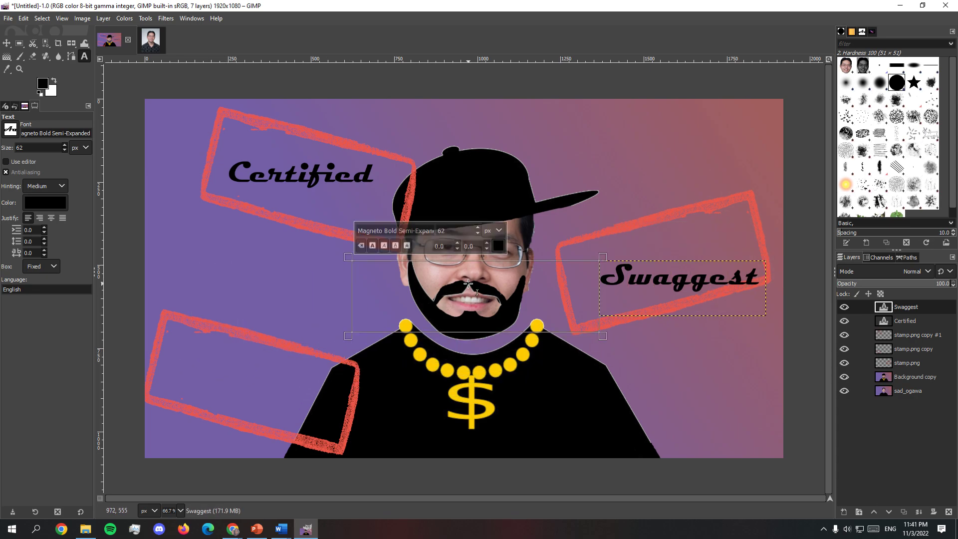
text(Profes)
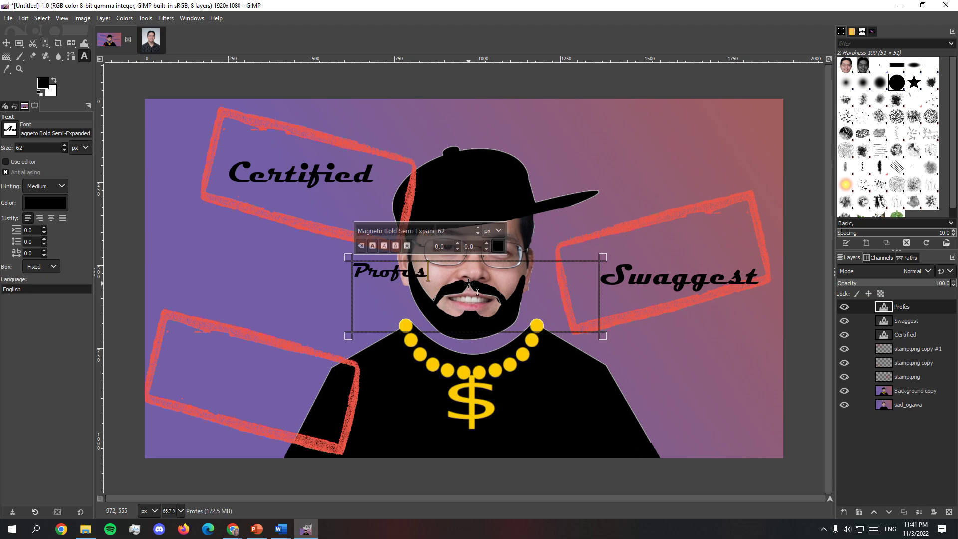
text(sor)
key(ctrl+a)
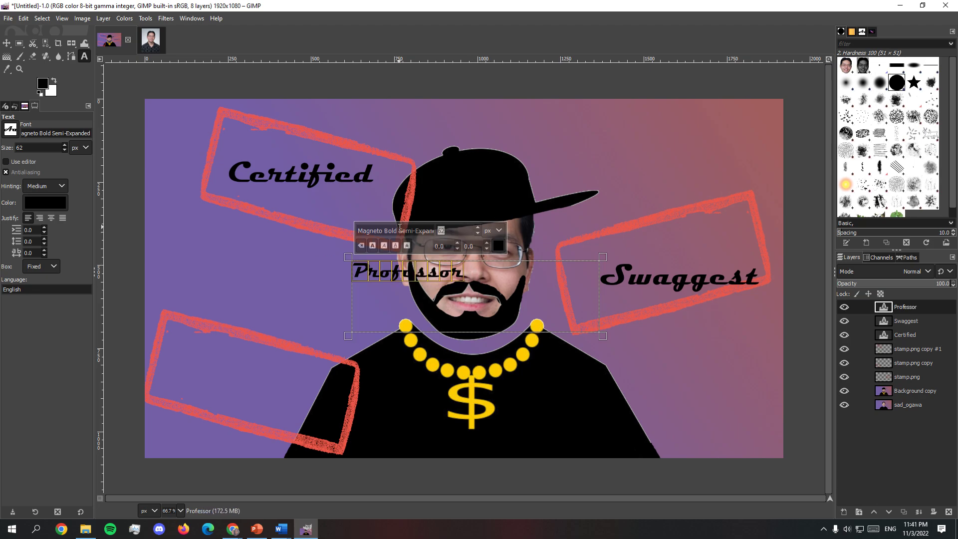
key(Return)
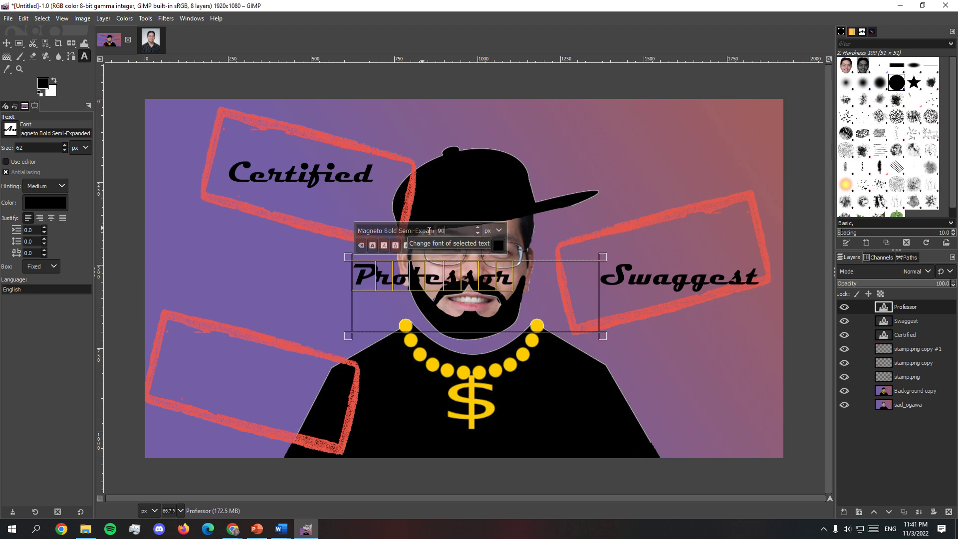
- Move "Professor" into the lower-left stamp and "Swaggest" into the right stamp, reverting the accidental shift of the portrait
click(7, 44)
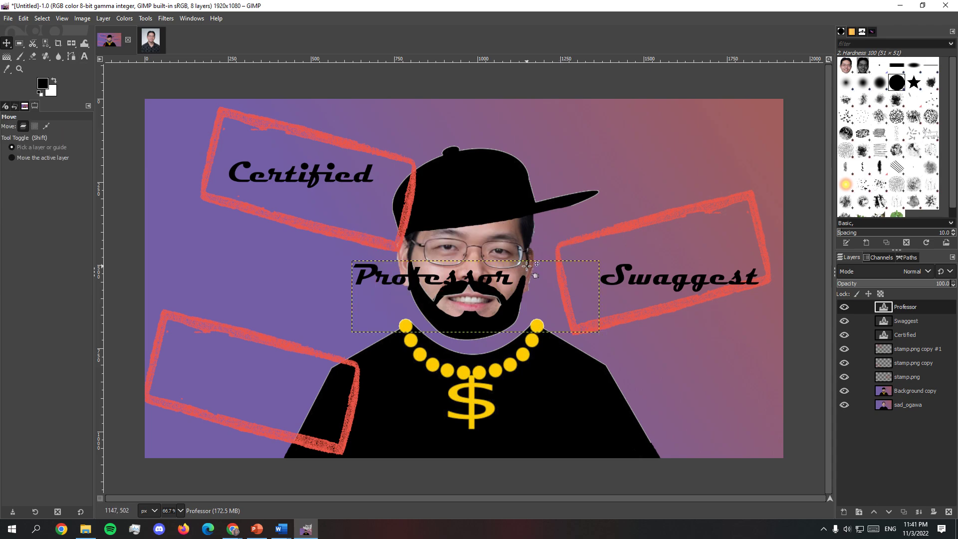
drag(493, 276, 493, 277)
click(479, 278)
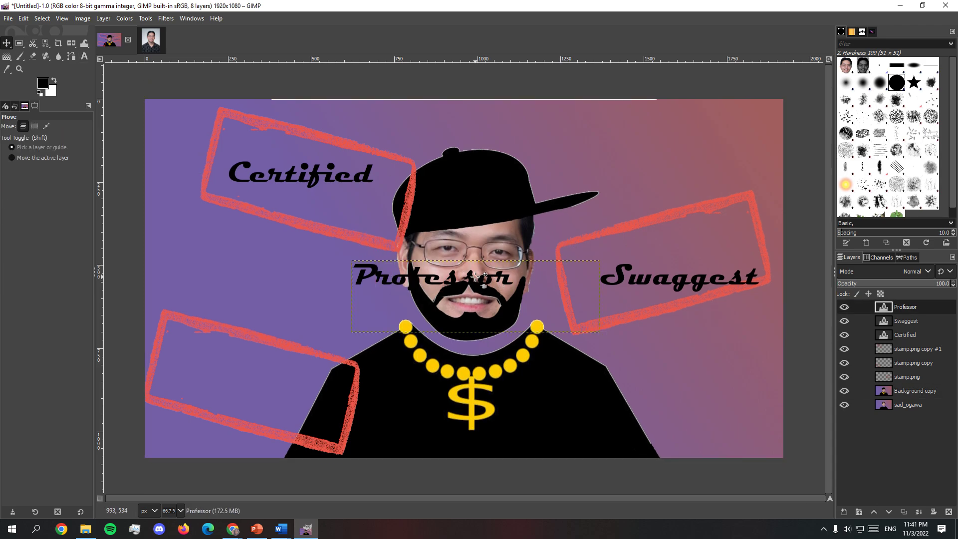
drag(416, 273, 227, 370)
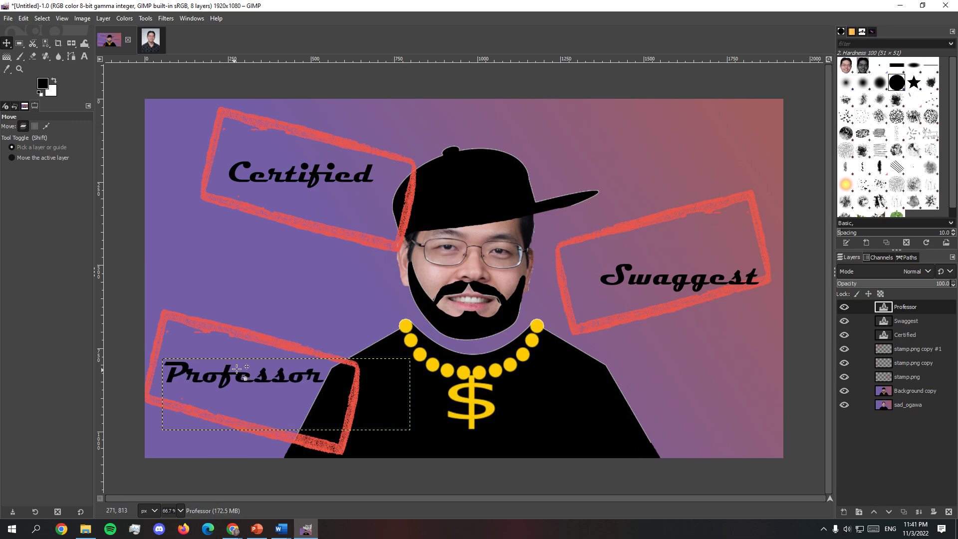
drag(627, 266, 610, 248)
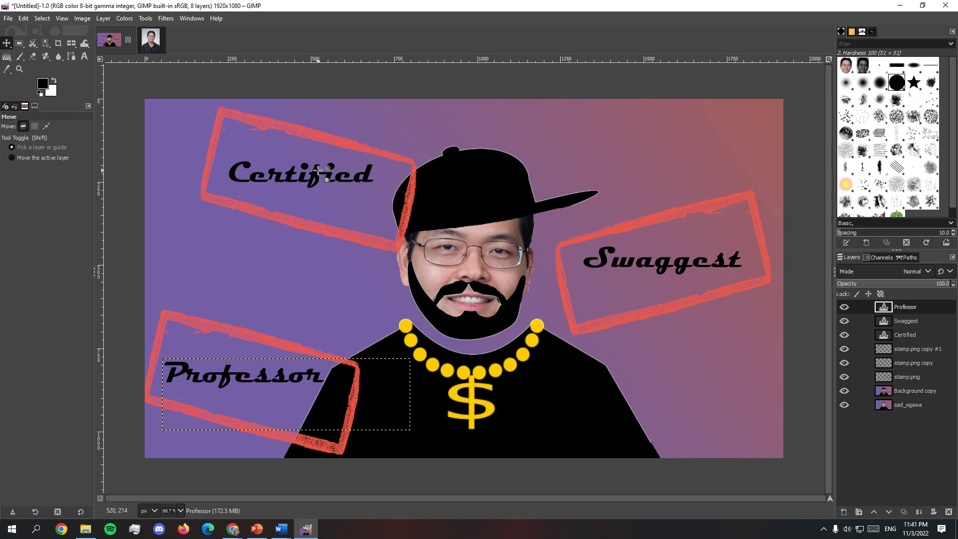
- Rotate the "Professor" text layer by 15.84° to follow the tilt of the lower-left stamp
click(145, 19)
mouse_move(163, 60)
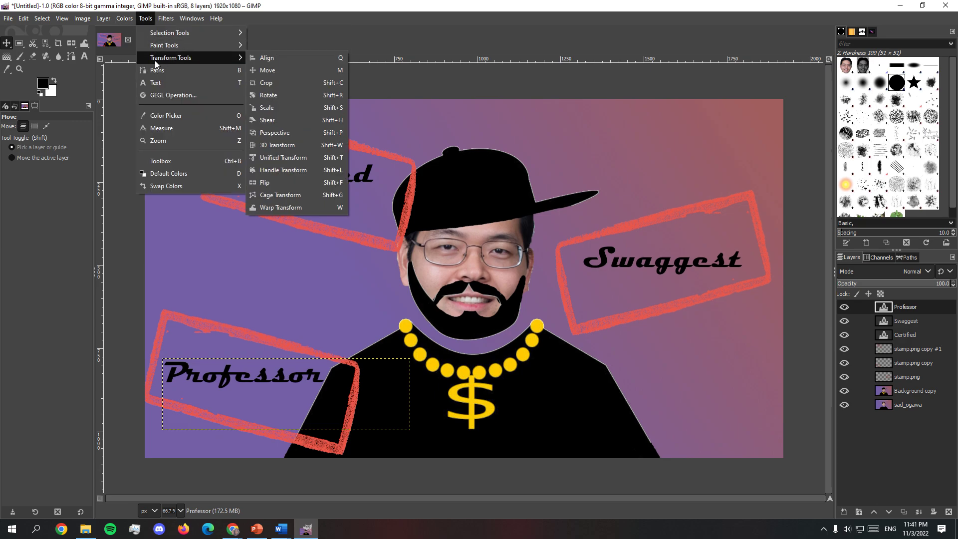
click(297, 95)
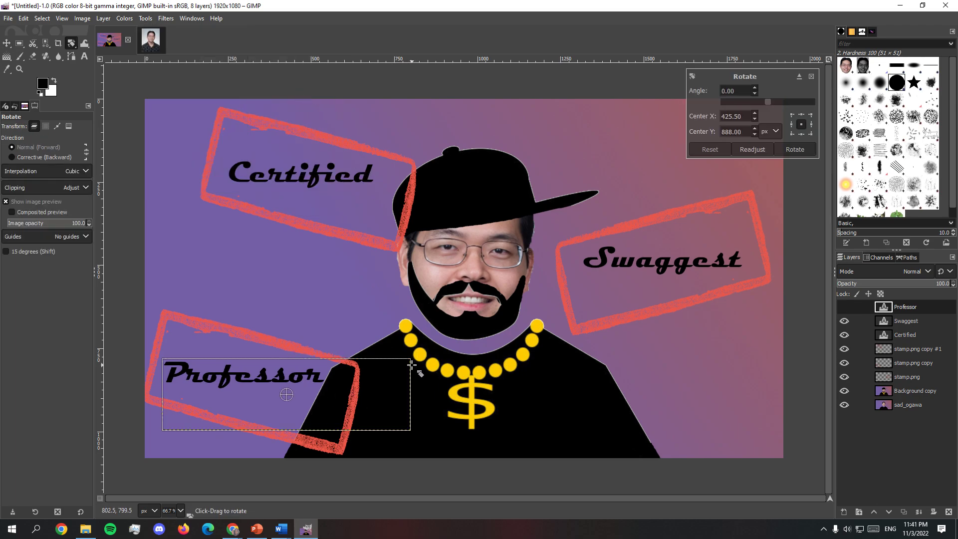
drag(411, 365, 410, 399)
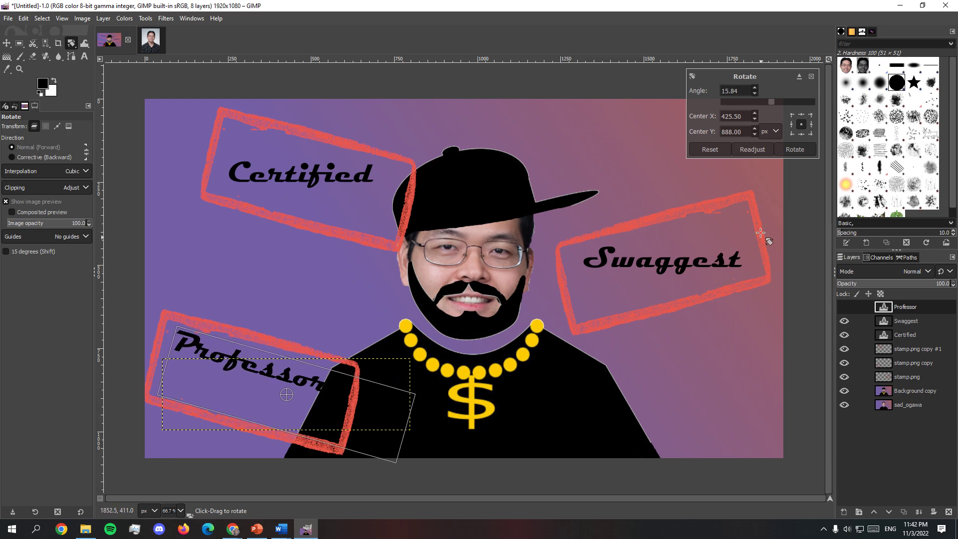
click(795, 149)
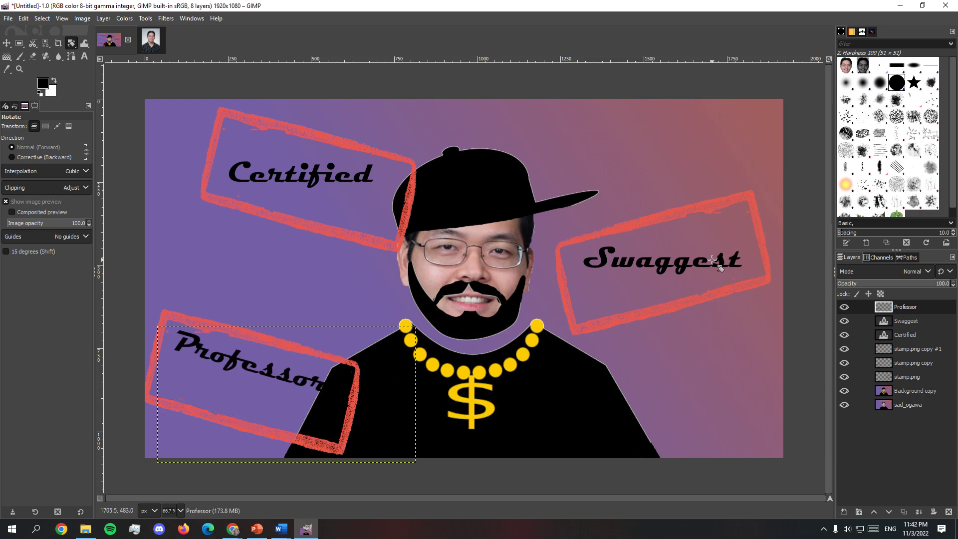
click(712, 259)
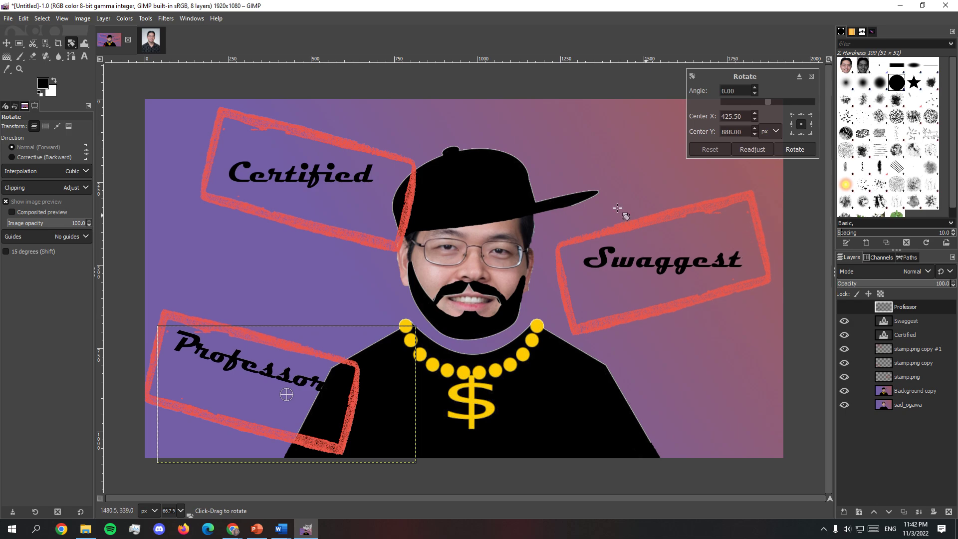
click(801, 150)
click(290, 174)
click(798, 150)
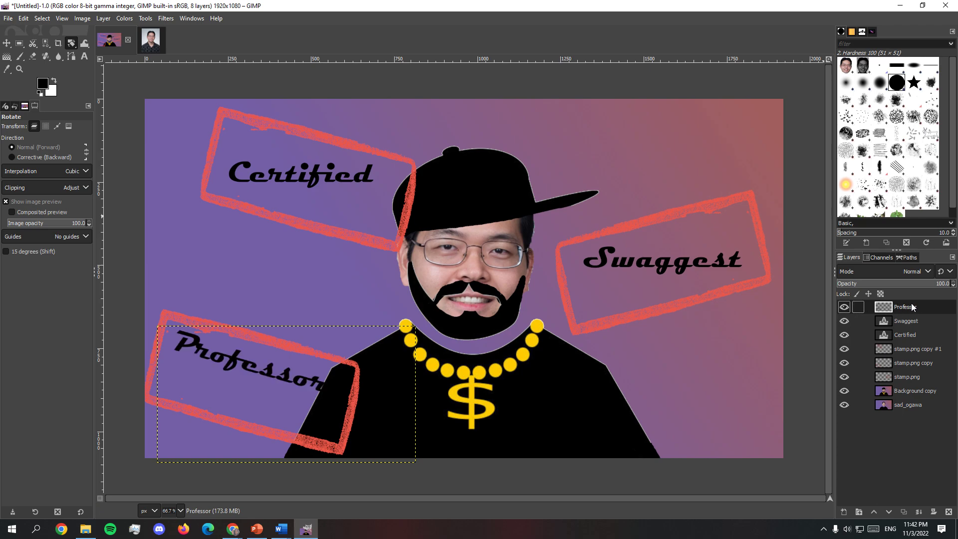
- Rotate the "Swaggest" text layer by -13.85° to follow the tilt of the right stamp
click(869, 323)
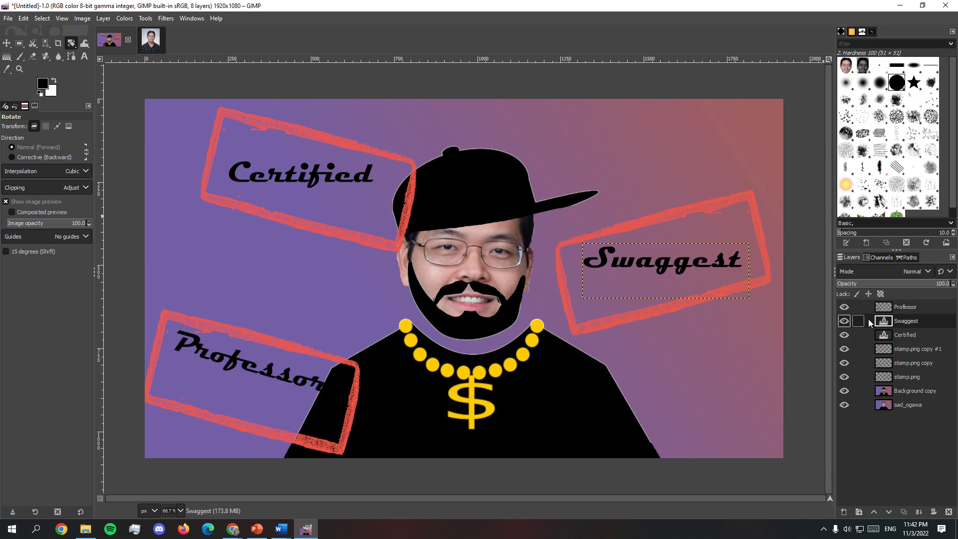
drag(745, 246, 730, 227)
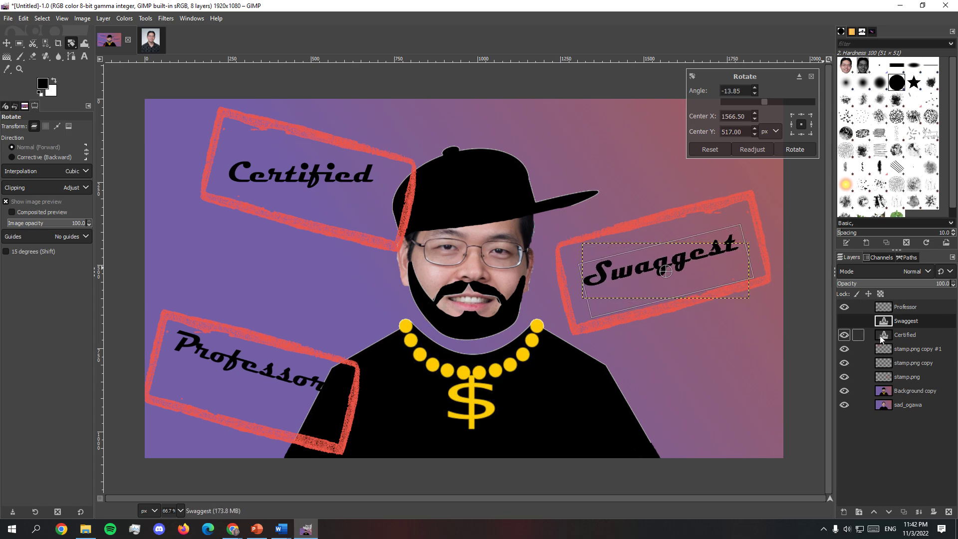
click(795, 150)
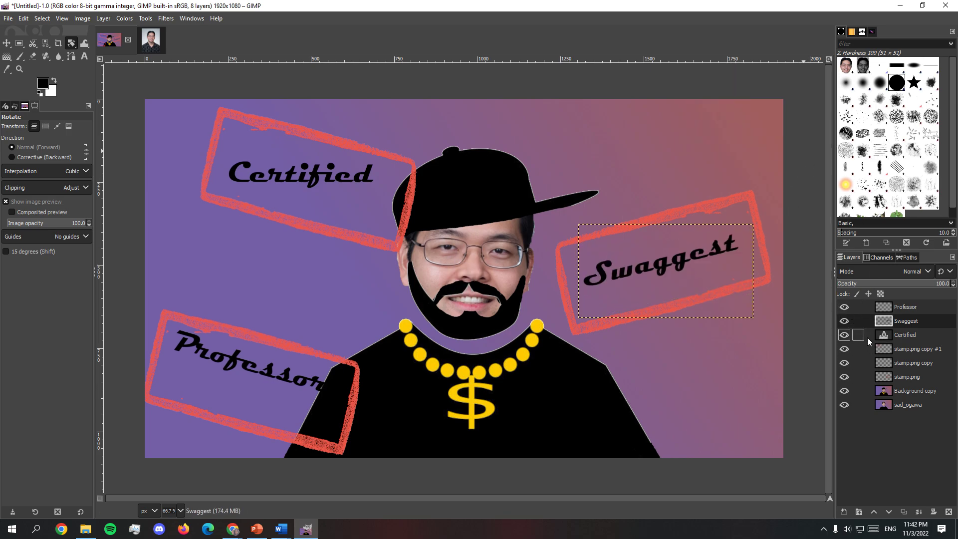
- Rotate the "Certified" text layer by 14.88° to follow the tilt of the upper-left stamp
click(859, 334)
drag(399, 159, 398, 181)
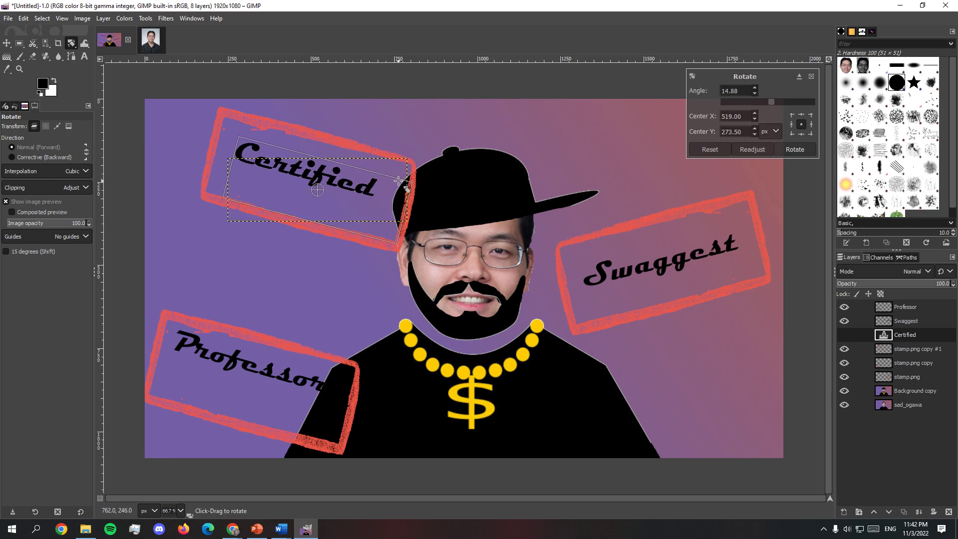
click(805, 151)
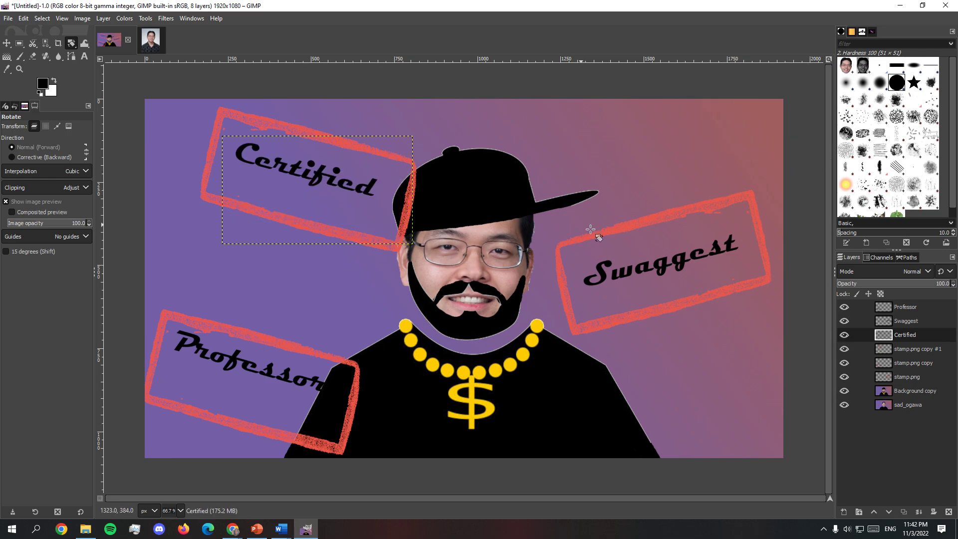
- Move the rotated "Professor" down and left and "Certified" slightly down so both sit inside their stamps
click(6, 43)
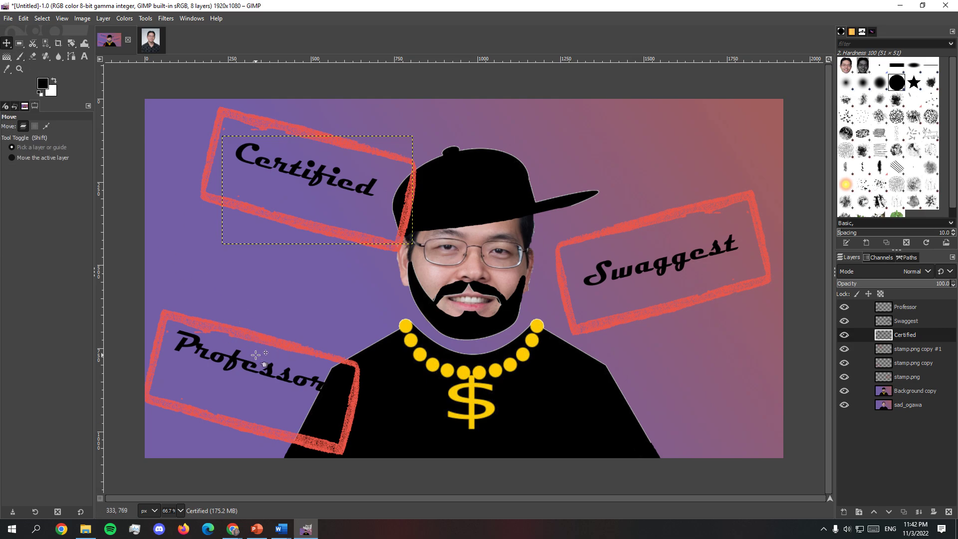
drag(251, 363, 235, 381)
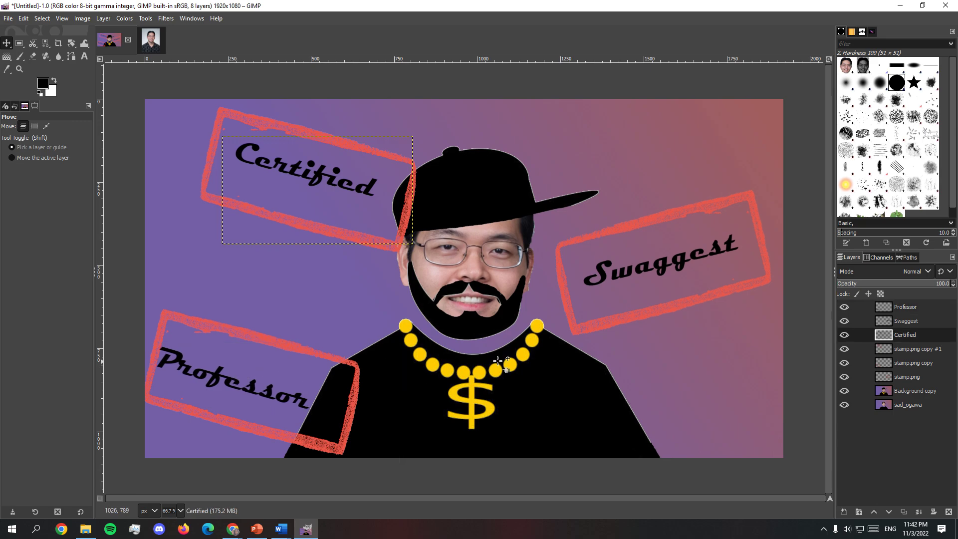
drag(360, 160, 360, 167)
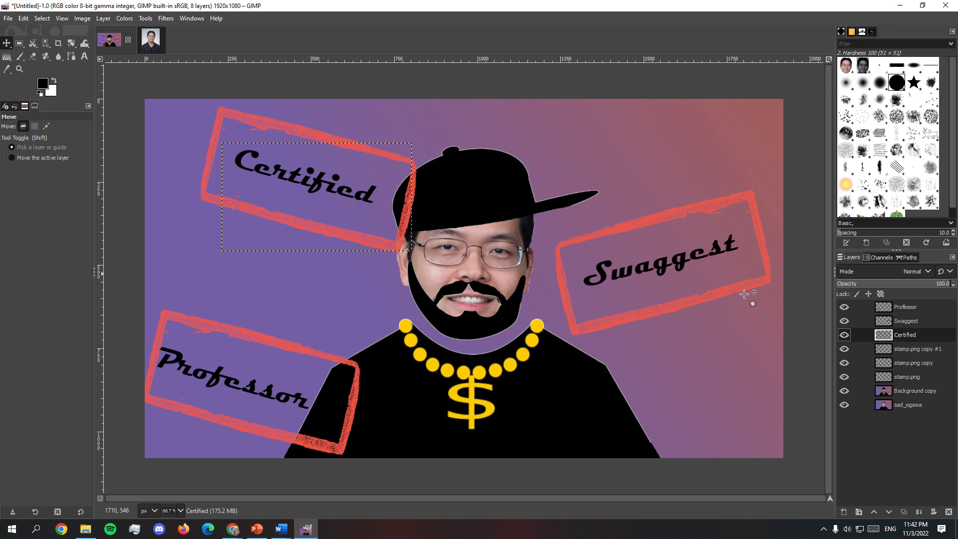
- Hide all layers, then show only the Professor text and its stamp frame, stamp.png copy
drag(845, 306, 843, 378)
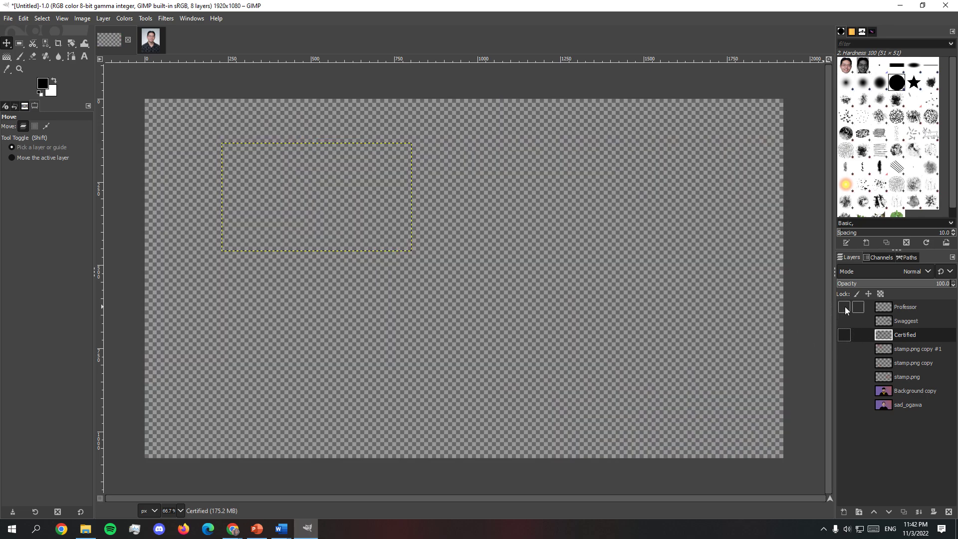
click(844, 306)
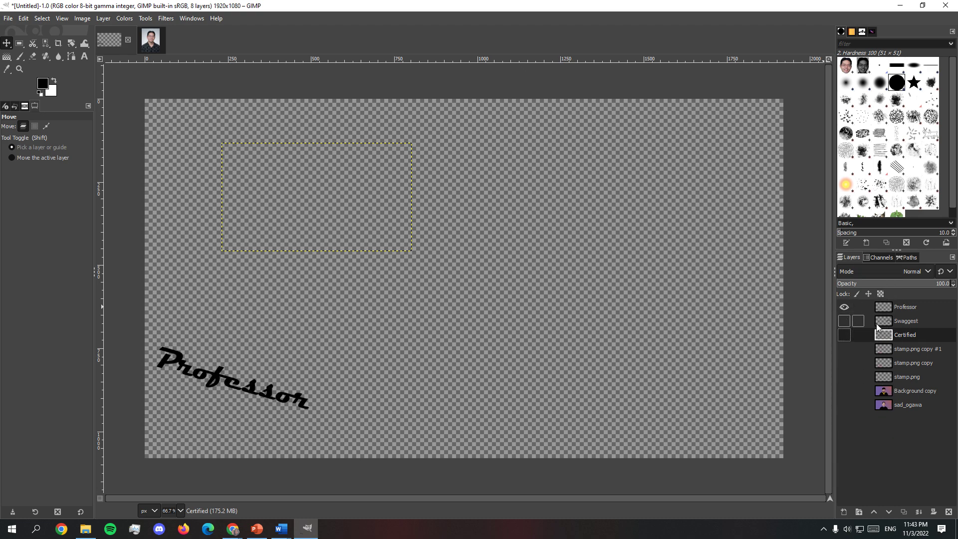
click(843, 363)
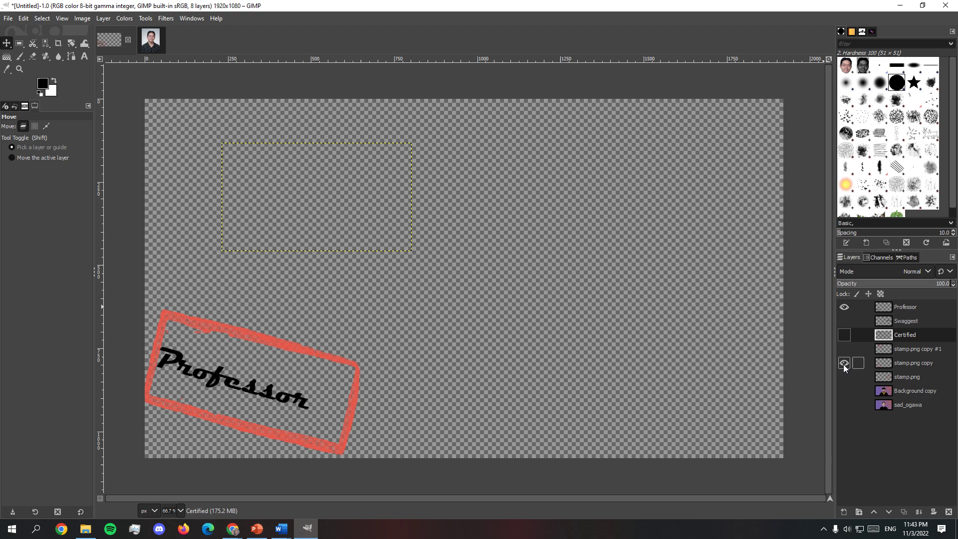
- Place stamp.png copy directly below the Professor layer and merge Professor down onto it
drag(869, 366, 869, 321)
right_click(866, 306)
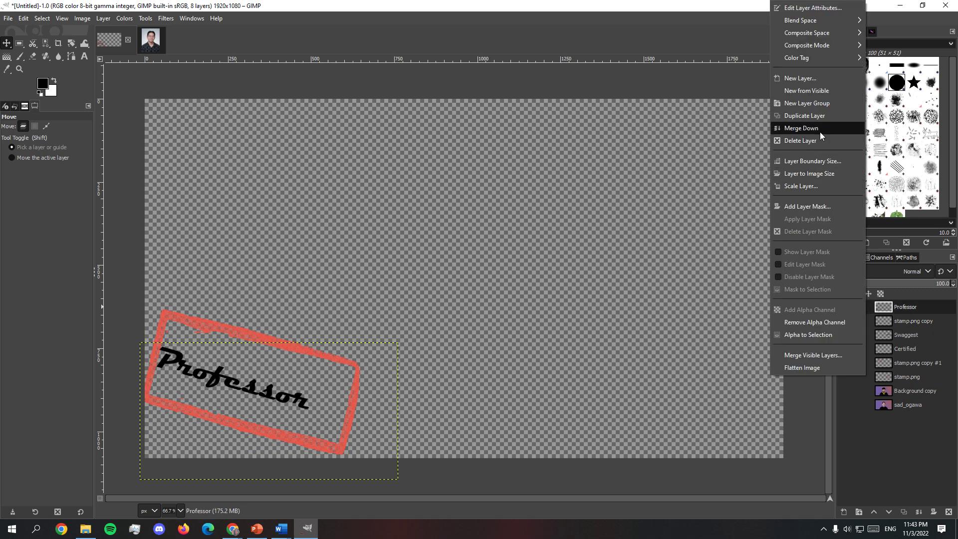
click(819, 130)
- Check the merged Professor stamp by toggling its visibility, and undo the merge
click(843, 307)
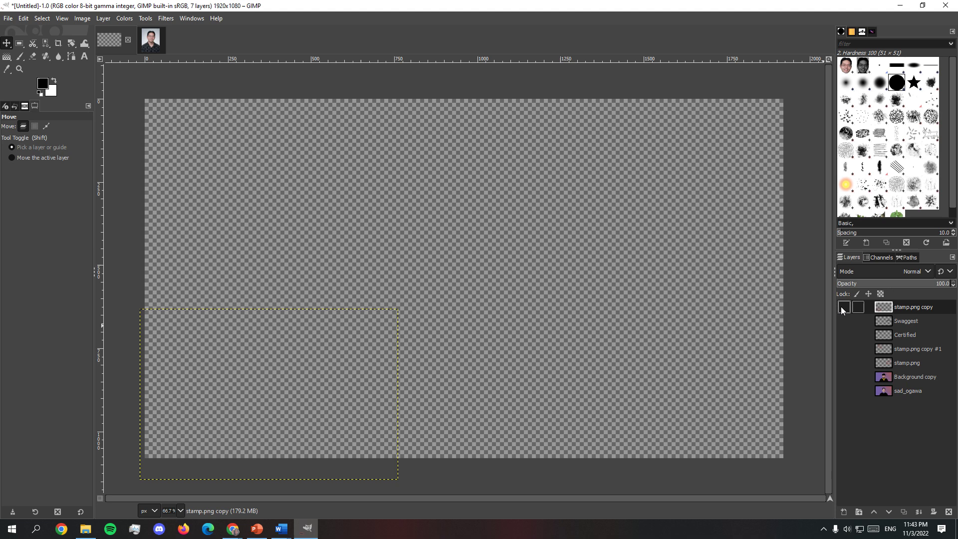
click(843, 307)
click(842, 307)
click(842, 307)
click(843, 307)
click(845, 308)
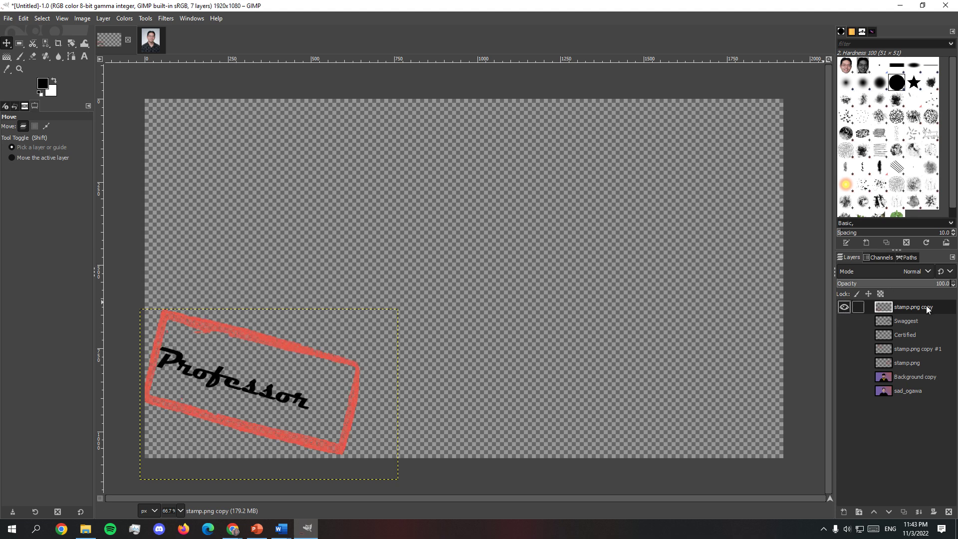
click(842, 308)
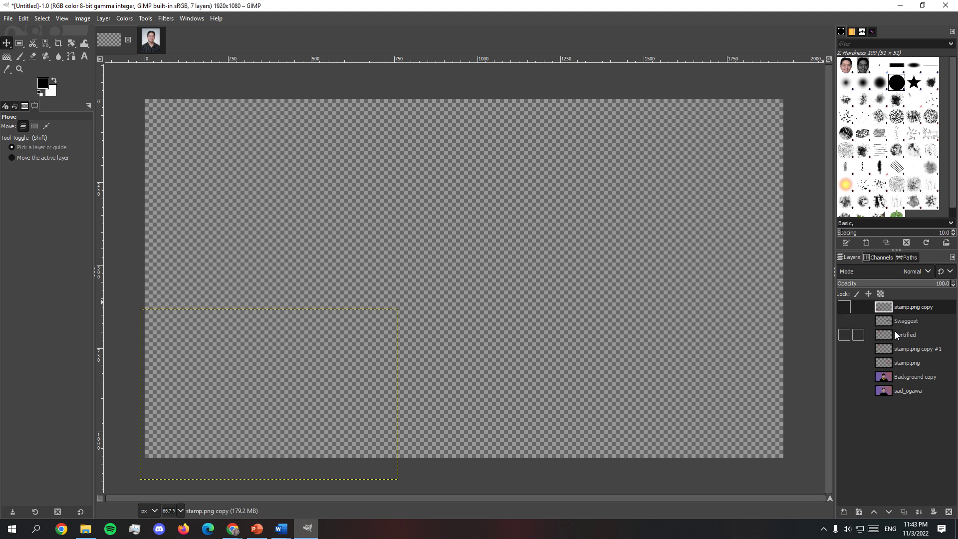
key(ctrl+z)
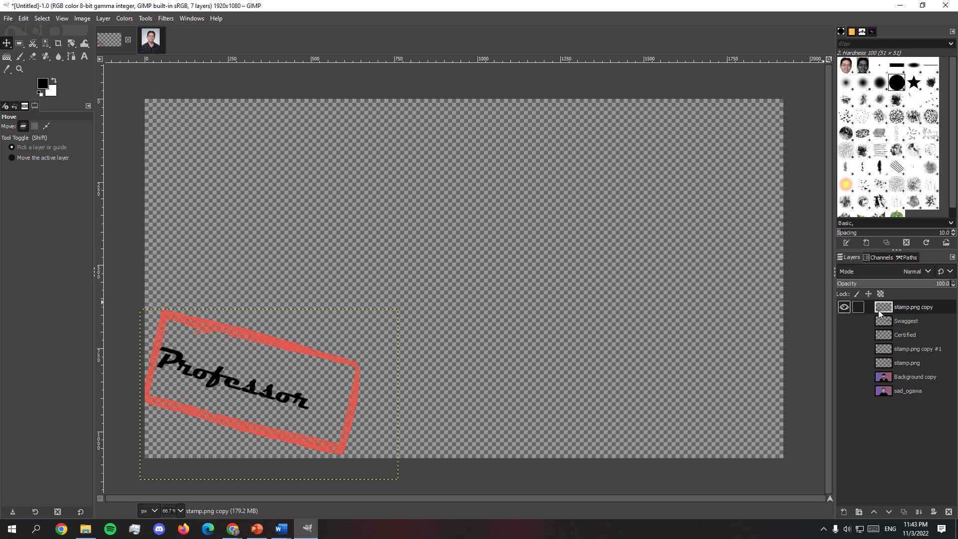
key(ctrl+z)
- Move the stamp.png layer to the top of the layer stack and hide Professor and stamp.png copy
drag(873, 376, 867, 316)
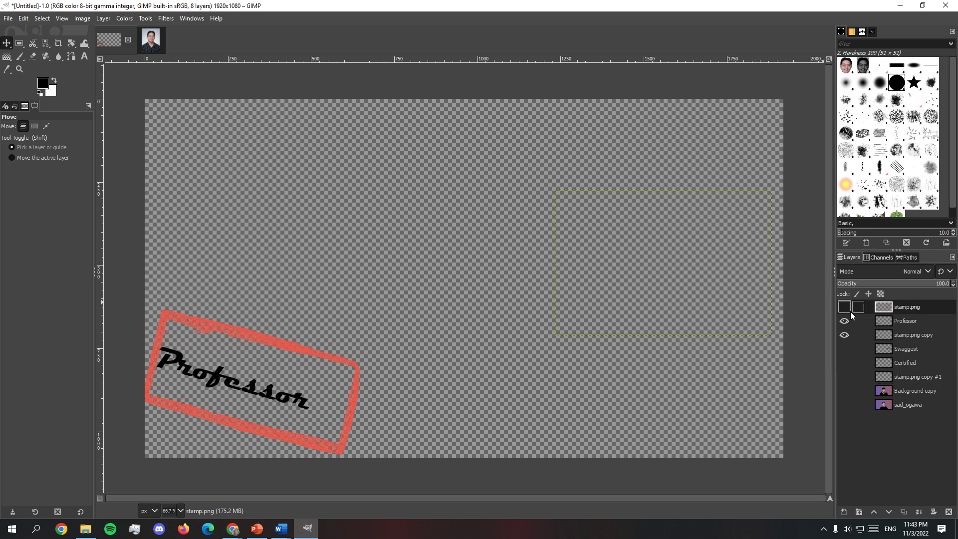
click(844, 320)
click(844, 335)
right_click(860, 302)
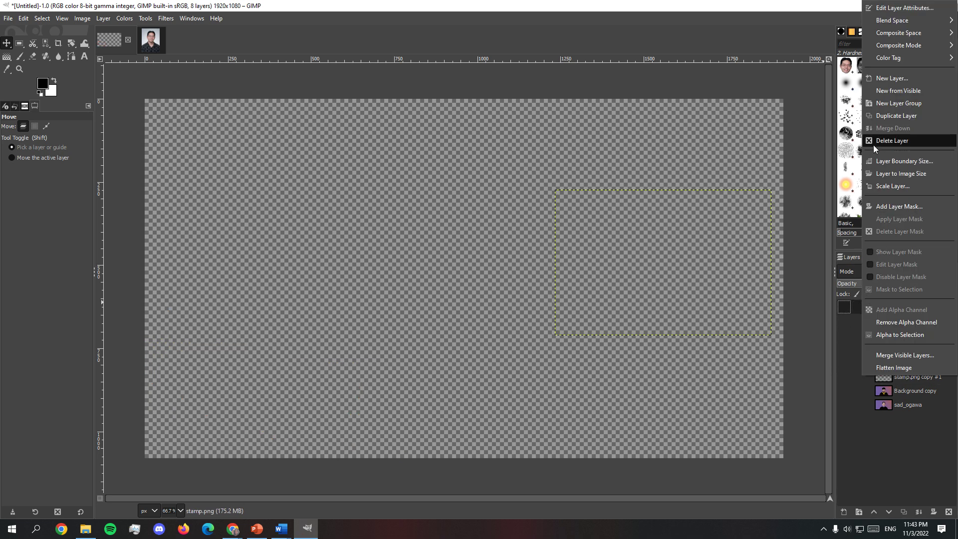
click(851, 295)
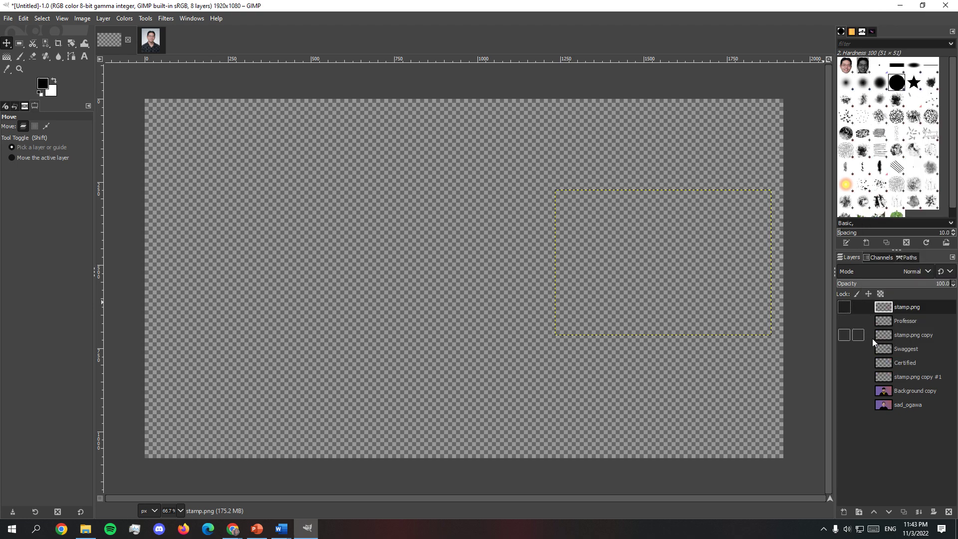
- Place stamp.png copy directly above Professor, show both layers, and merge the stamp frame down onto the Professor text
drag(871, 337, 869, 329)
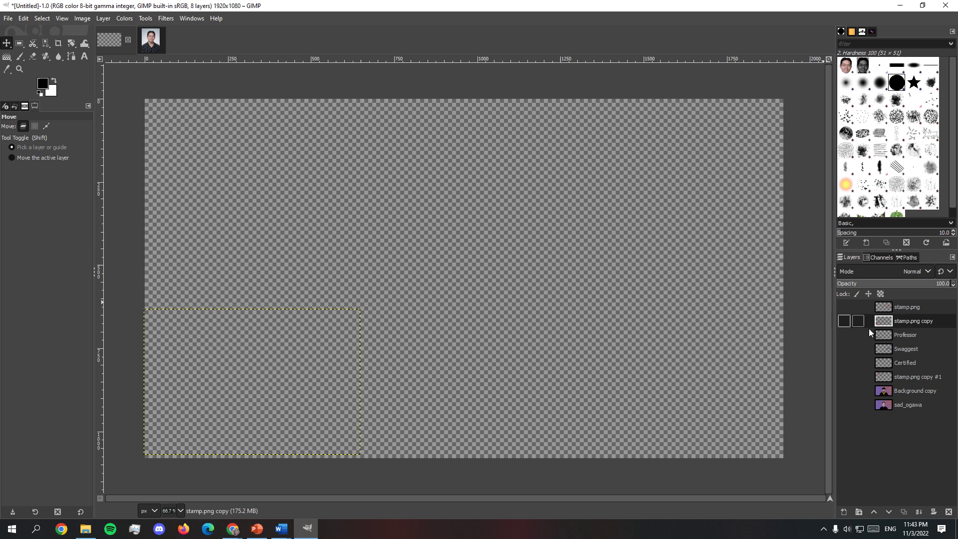
right_click(871, 323)
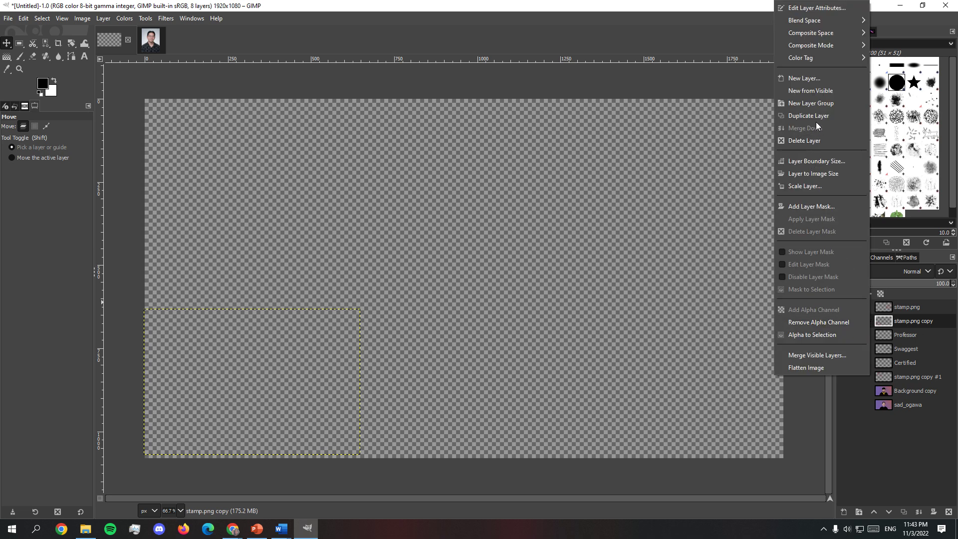
click(858, 445)
click(844, 320)
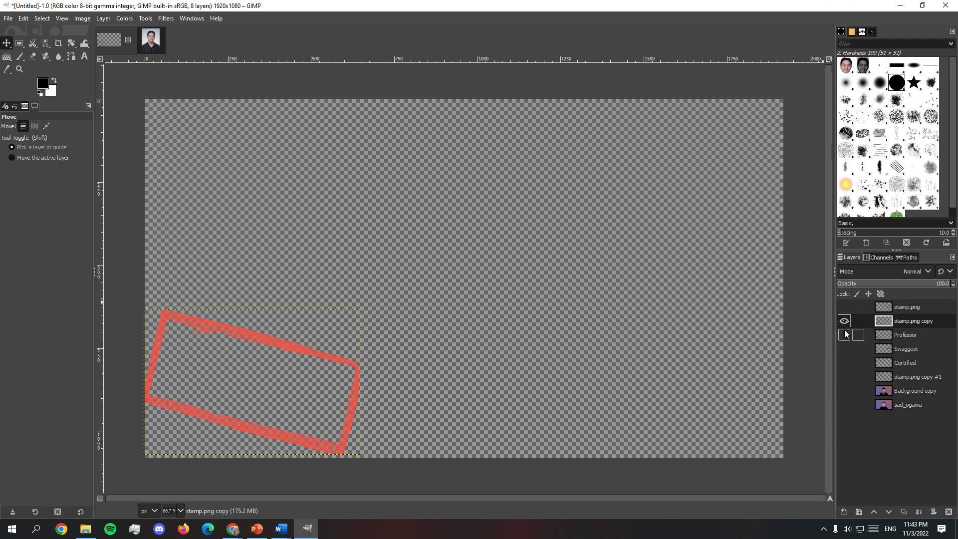
click(844, 334)
right_click(871, 321)
click(822, 124)
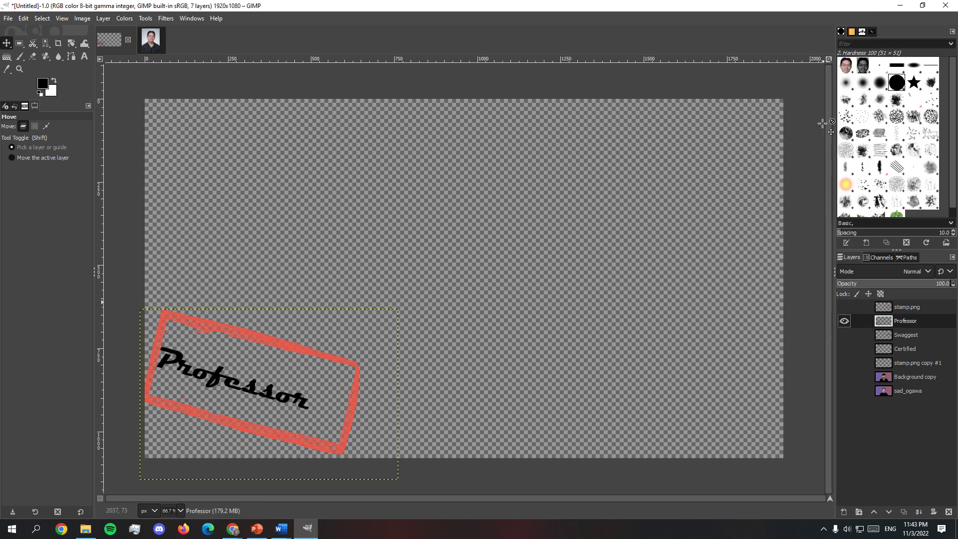
- Hide the merged Professor layer and show only the stamp.png and Swaggest layers
click(844, 321)
click(844, 321)
shift+click(843, 306)
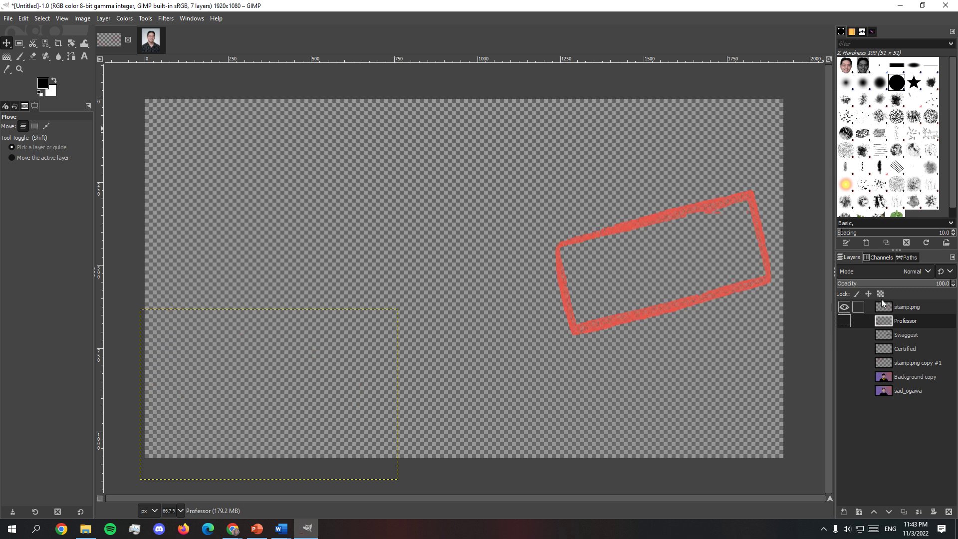
click(848, 336)
- Place the Swaggest layer directly beneath stamp.png and merge stamp.png down onto it
drag(871, 334, 874, 319)
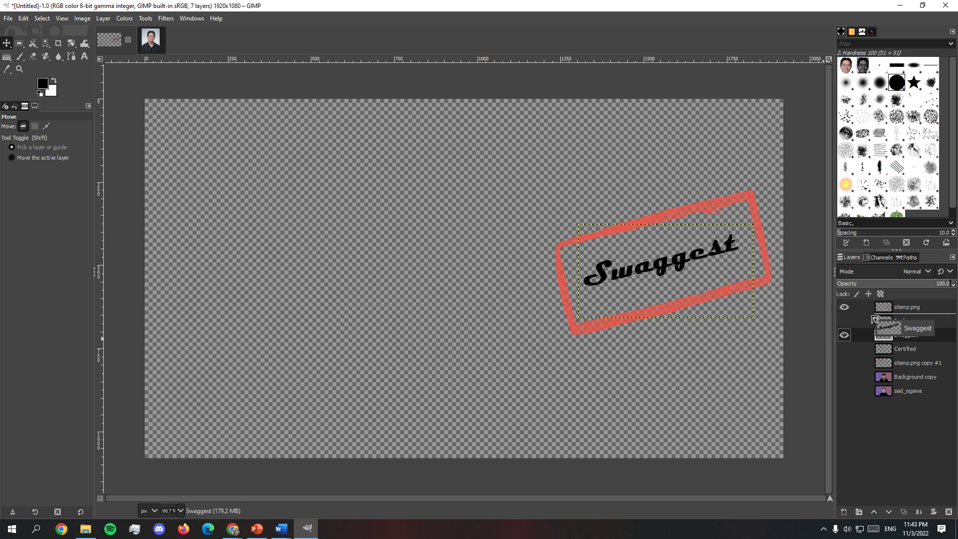
right_click(869, 305)
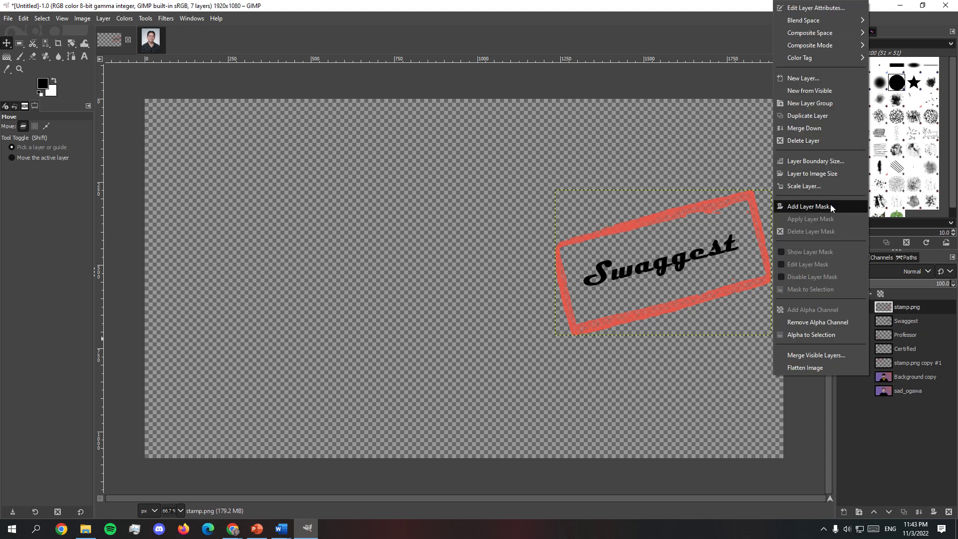
click(824, 128)
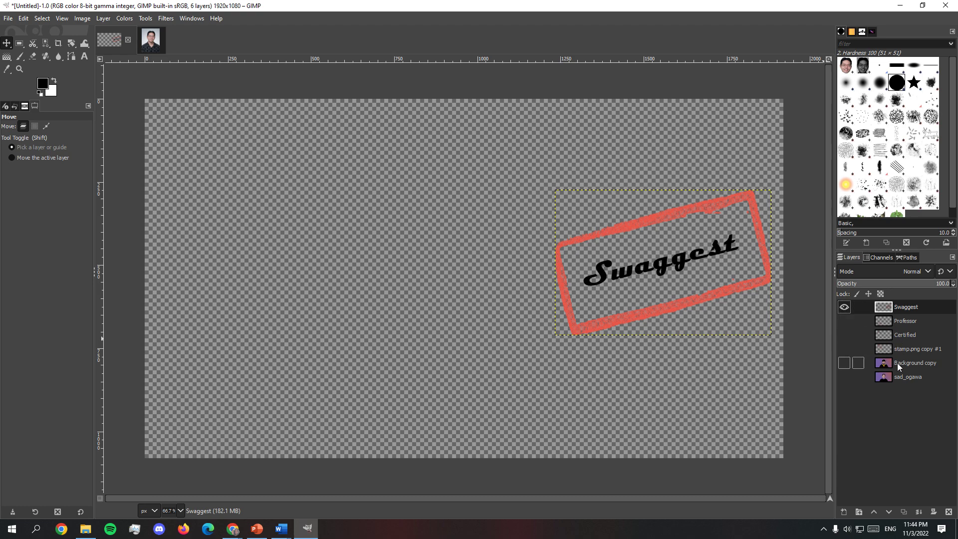
- Place stamp.png copy #1 directly above Certified, show only those two layers, and merge the stamp frame down onto the Certified text
click(908, 351)
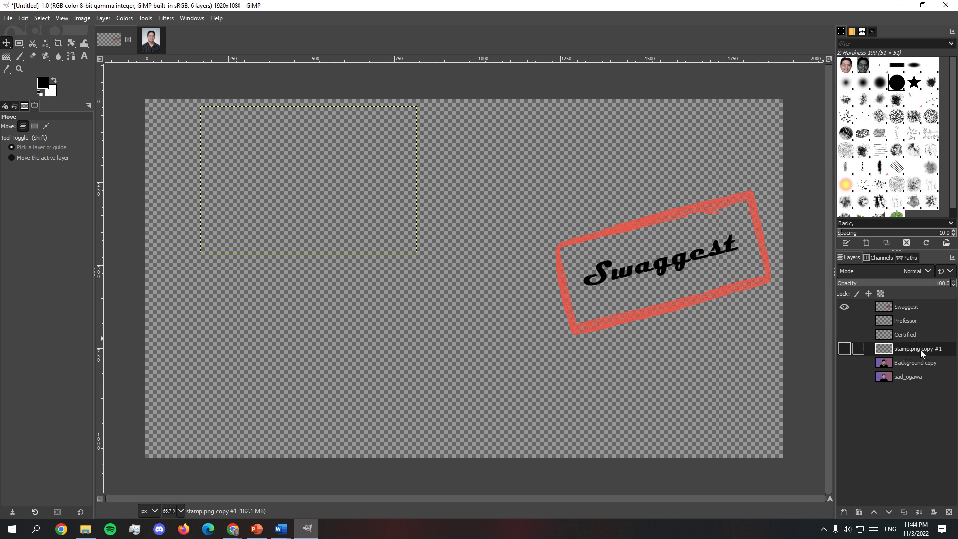
drag(905, 348, 901, 332)
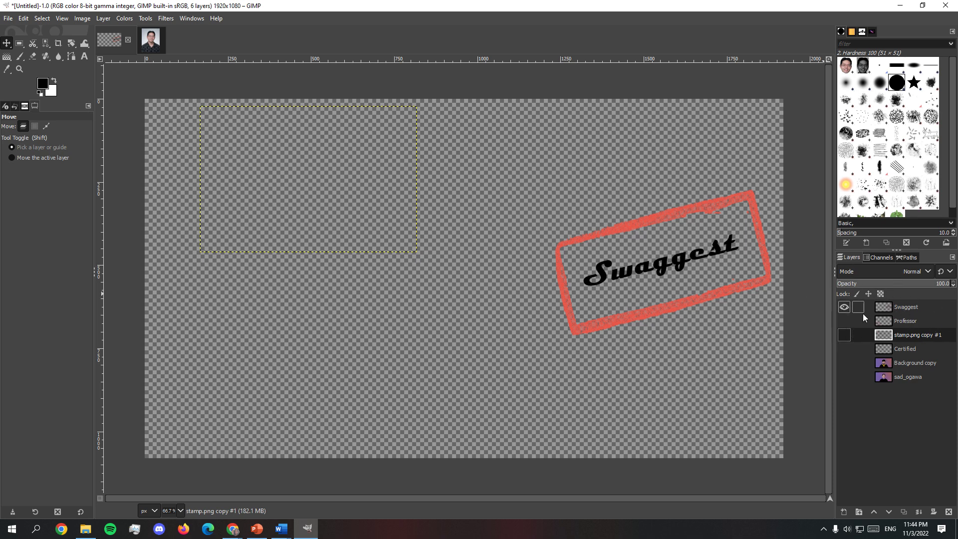
click(843, 307)
click(843, 335)
click(843, 348)
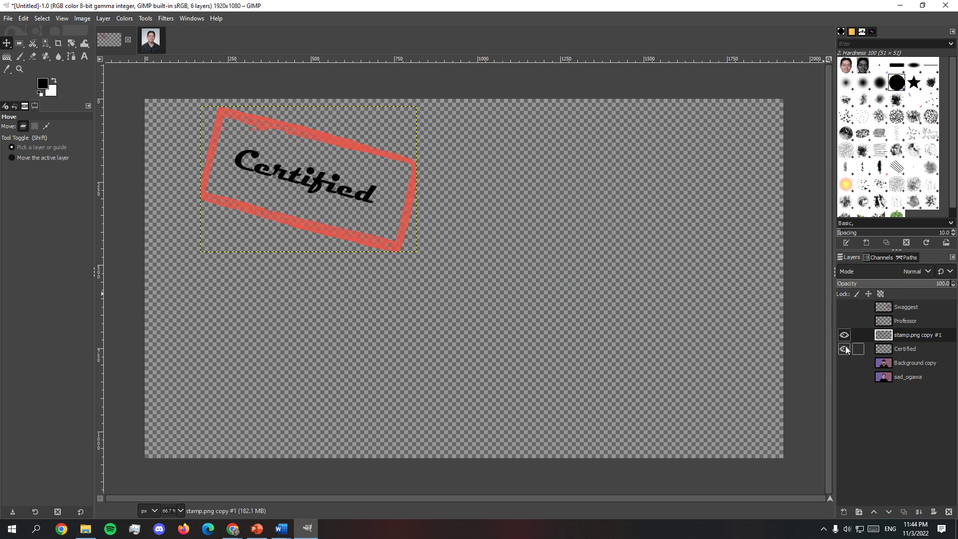
right_click(870, 334)
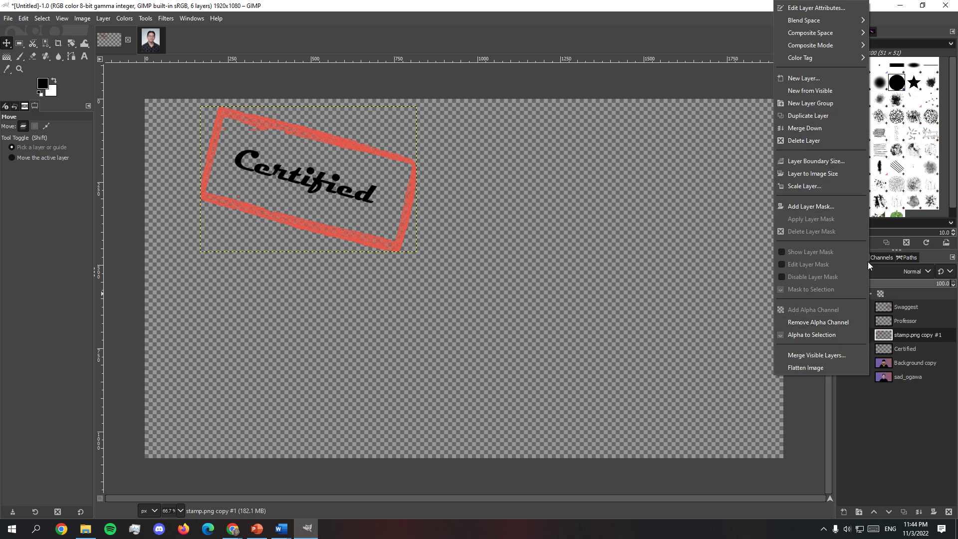
click(842, 126)
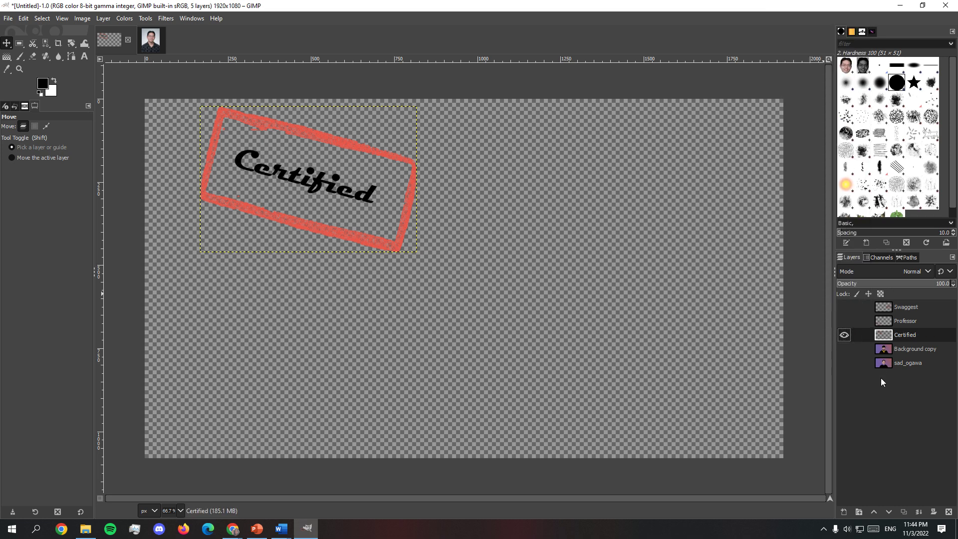
- Preview the three merged stamps together and the two portrait layers individually, leaving every layer hidden
click(843, 335)
click(843, 307)
click(843, 320)
click(844, 334)
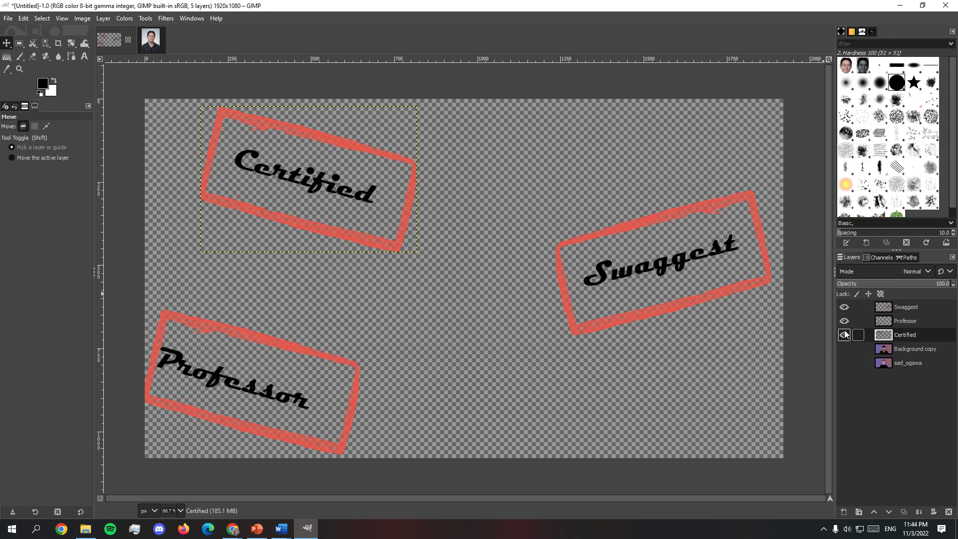
click(843, 334)
click(843, 307)
click(843, 320)
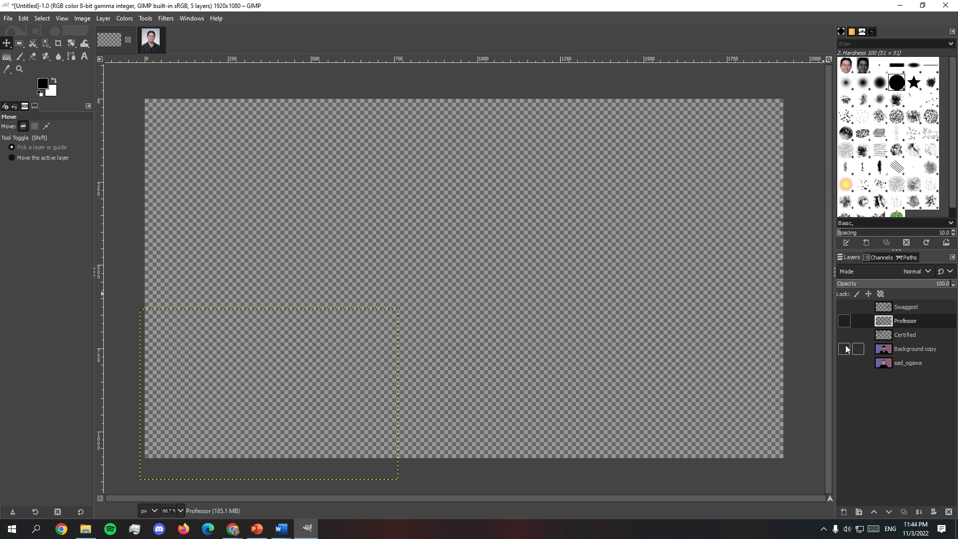
click(844, 348)
click(843, 349)
click(845, 363)
click(845, 362)
- Duplicate the Background copy layer three times
right_click(869, 349)
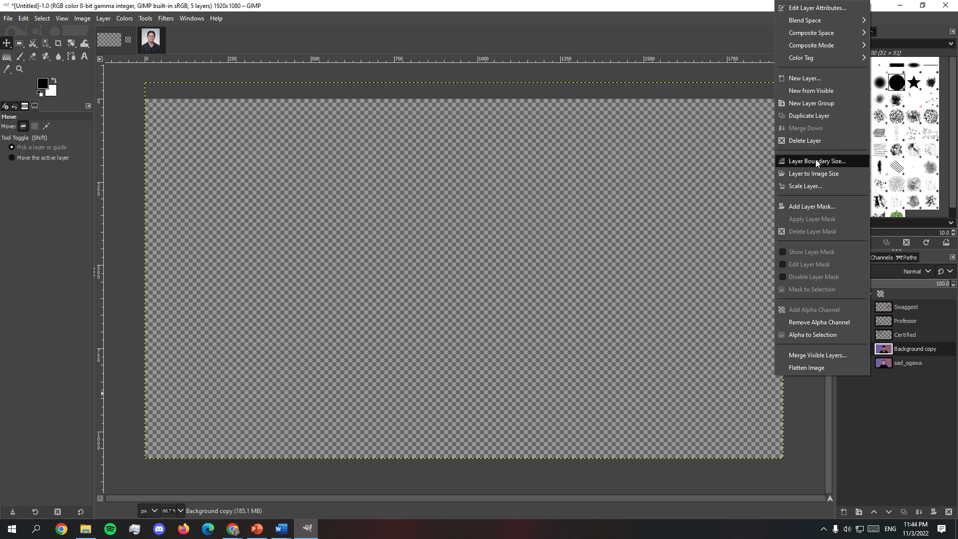
click(821, 115)
right_click(869, 345)
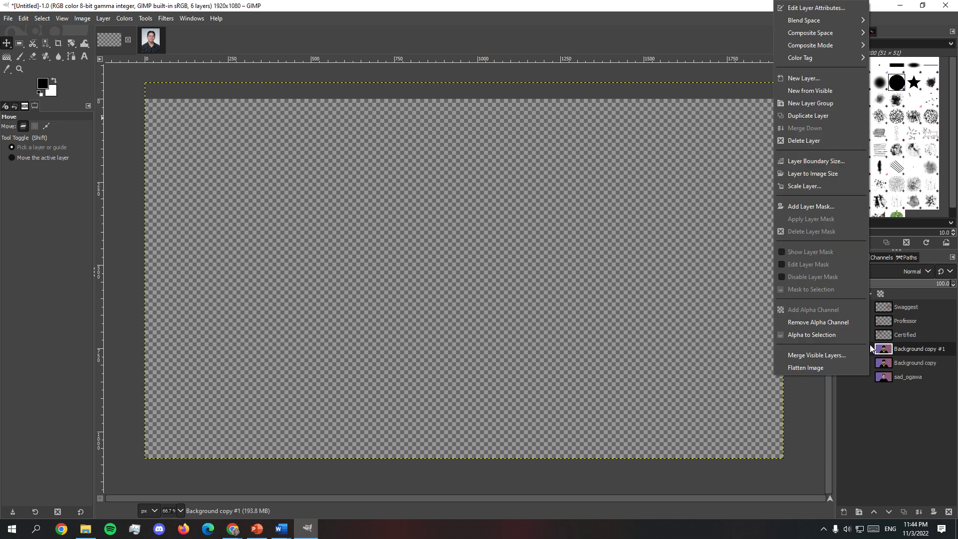
click(828, 116)
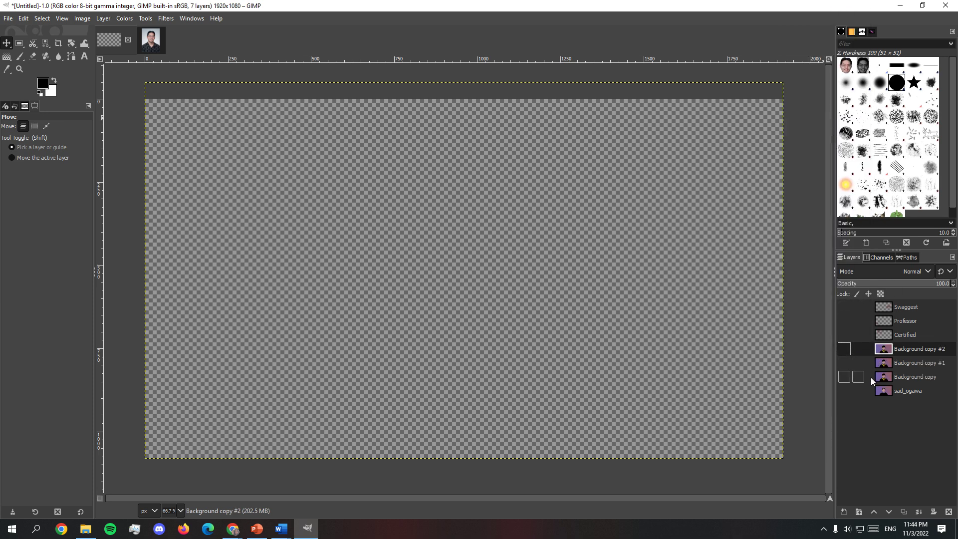
right_click(869, 349)
click(805, 117)
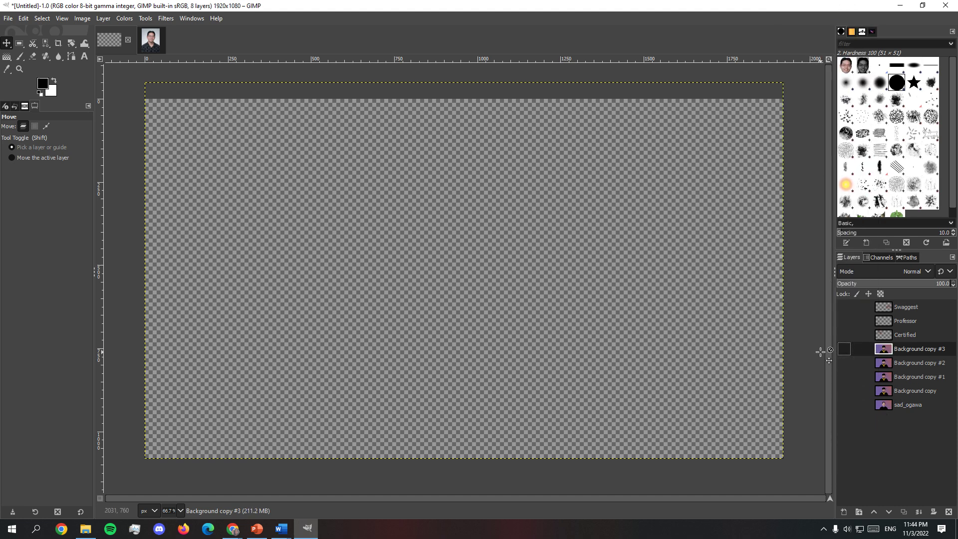
- Interleave the portrait duplicates with the stamps, placing Background copy #3 above Swaggest, #2 above Professor and #1 above Certified
drag(872, 354, 880, 314)
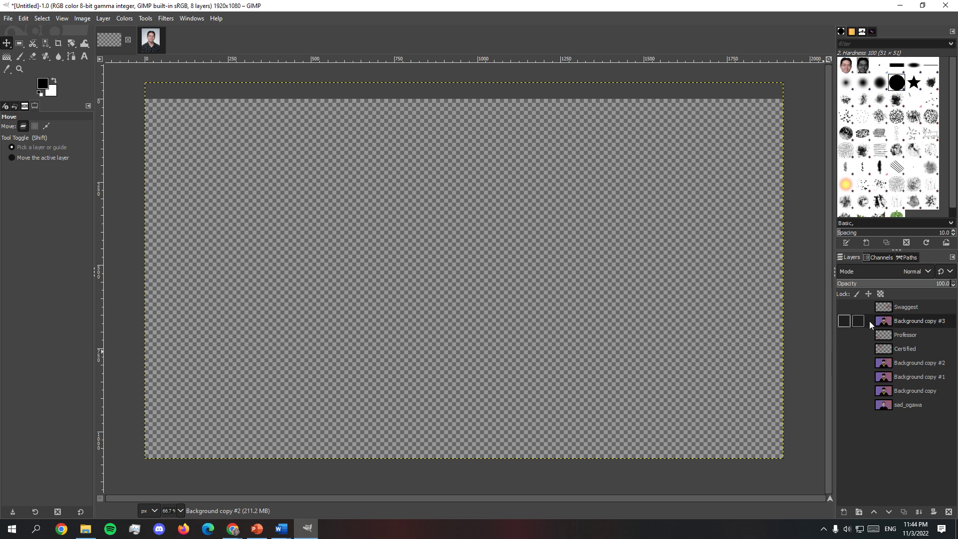
double_click(883, 321)
click(946, 208)
drag(882, 321, 882, 301)
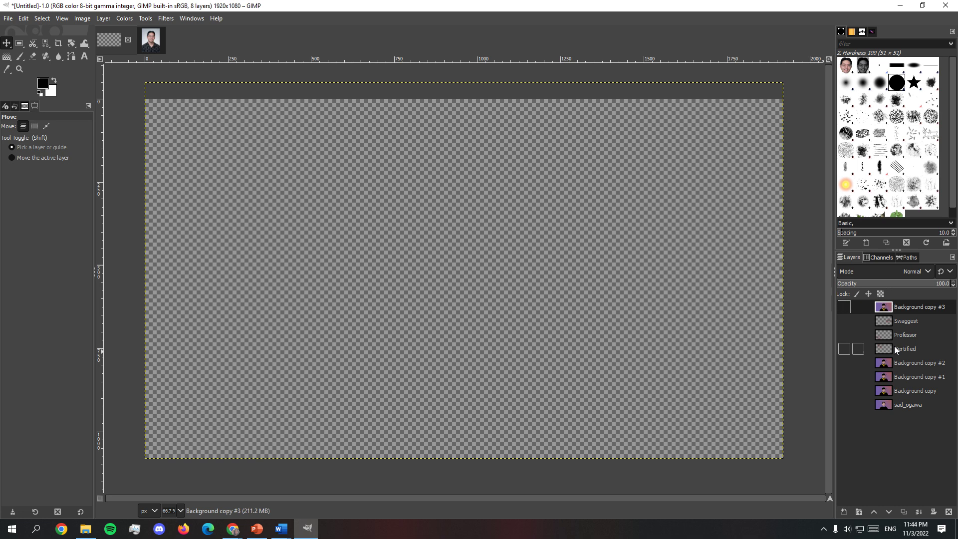
drag(902, 363, 903, 333)
drag(905, 380, 903, 356)
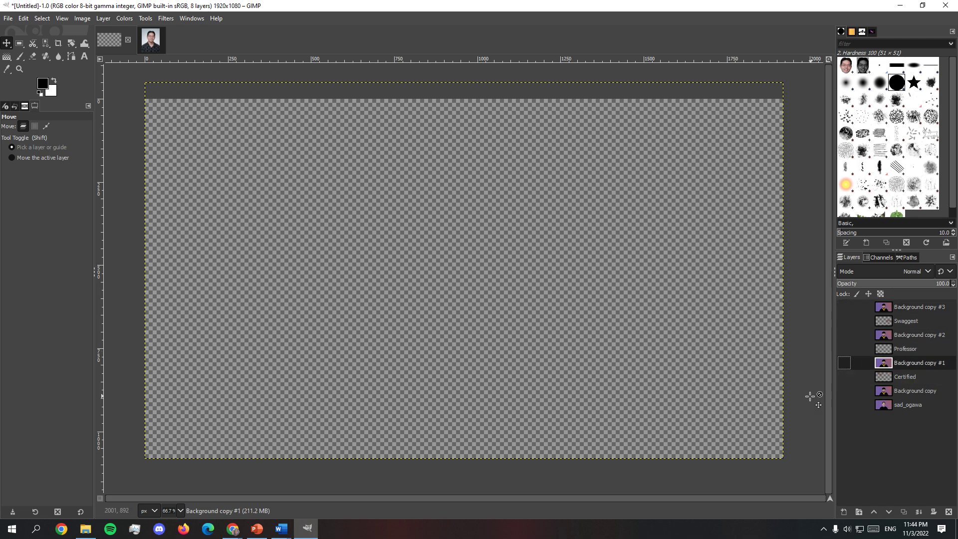
- Reorder Swaggest, Professor and Certified directly above Background copy #3, #2 and #1 respectively, and show Swaggest with Background copy #3
click(843, 306)
click(844, 320)
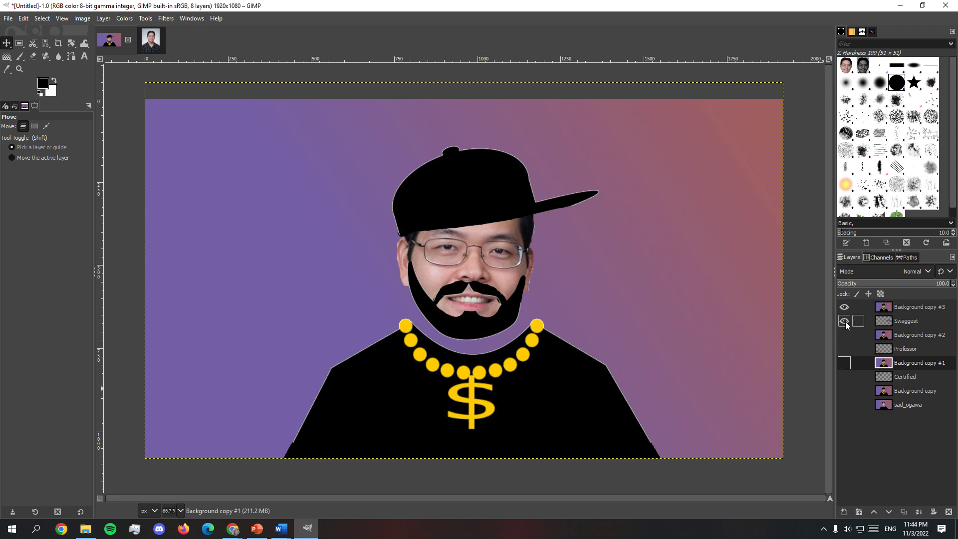
click(847, 321)
click(845, 308)
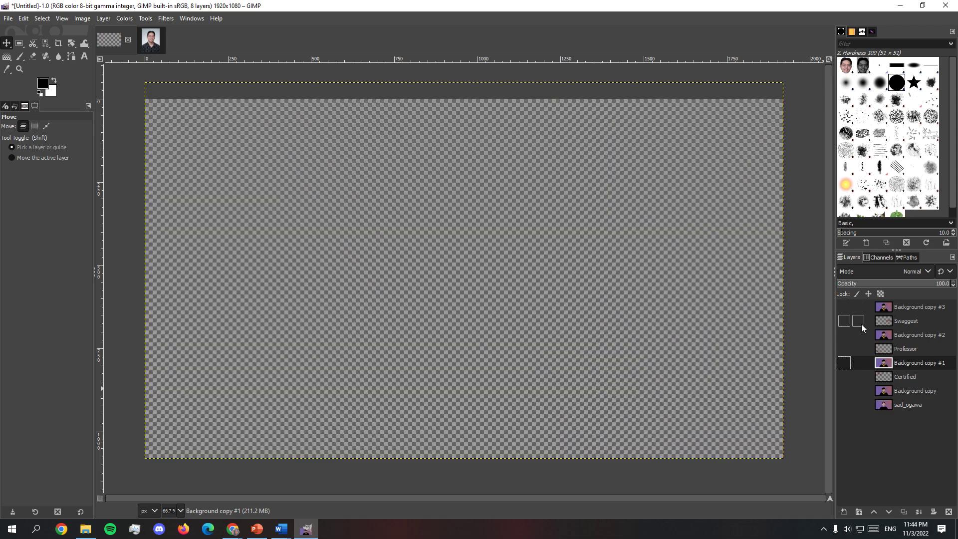
drag(878, 322, 871, 306)
click(844, 307)
click(842, 321)
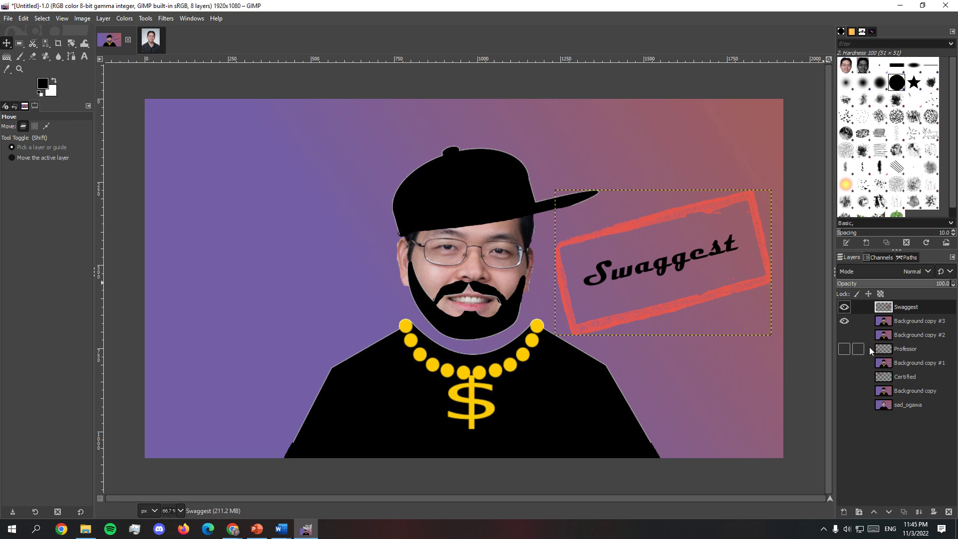
drag(869, 350, 866, 338)
drag(869, 375, 870, 365)
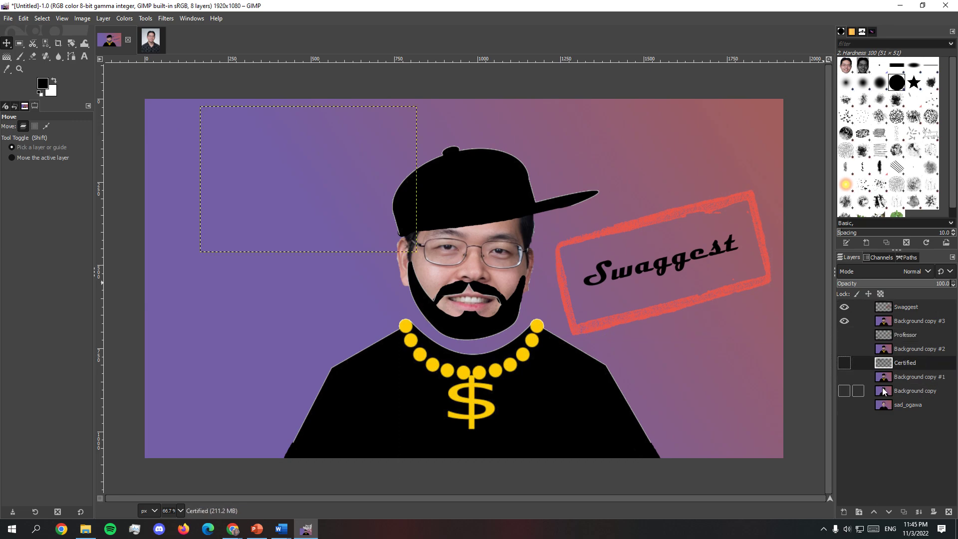
- Merge the Swaggest stamp down onto Background copy #3 and hide the merged layer
right_click(860, 307)
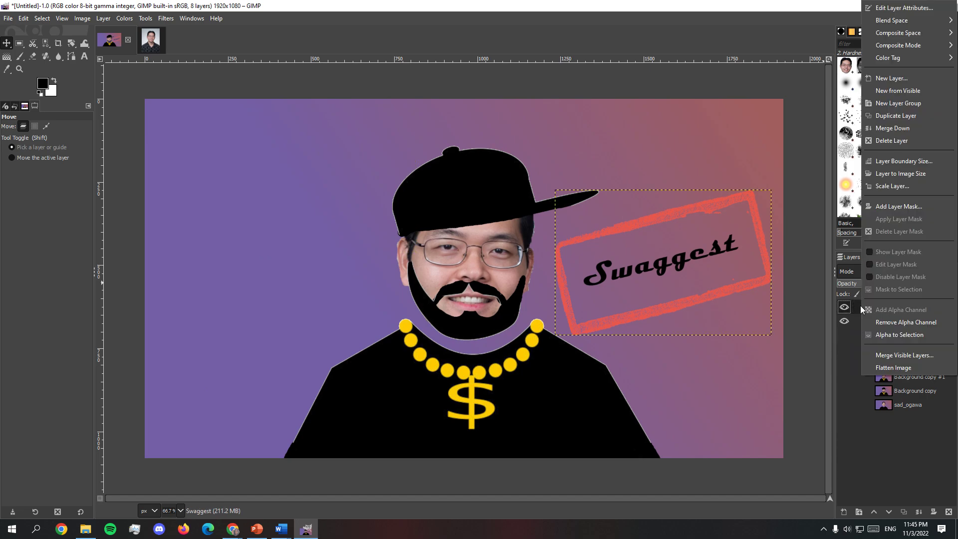
click(911, 128)
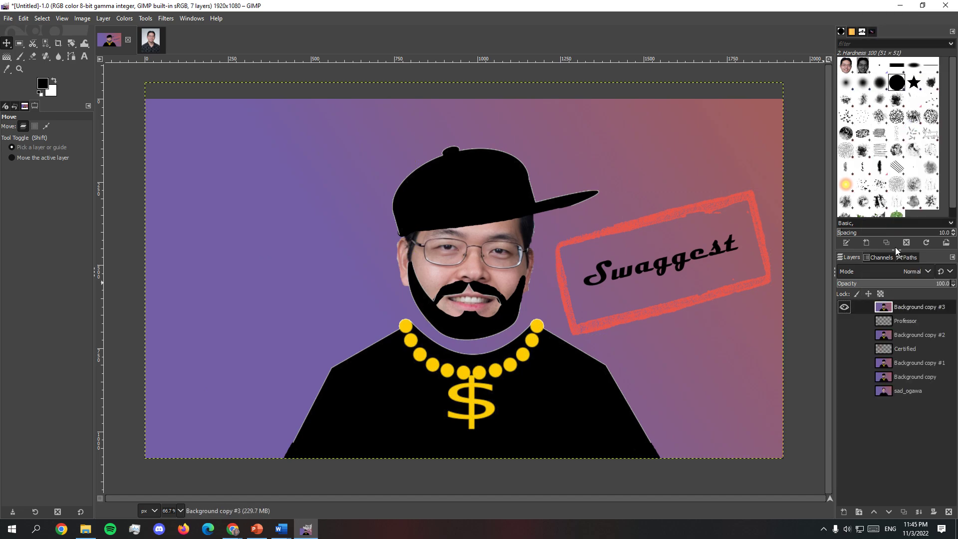
click(843, 306)
click(844, 307)
click(843, 307)
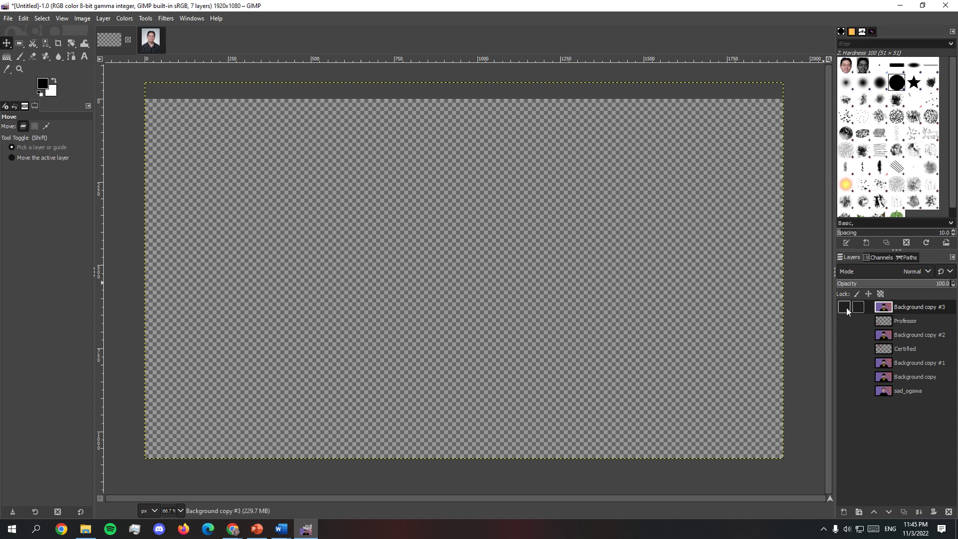
click(844, 308)
click(844, 309)
- Show Professor with Background copy #2, merge the stamp down onto that portrait, and hide the merged layer
click(866, 321)
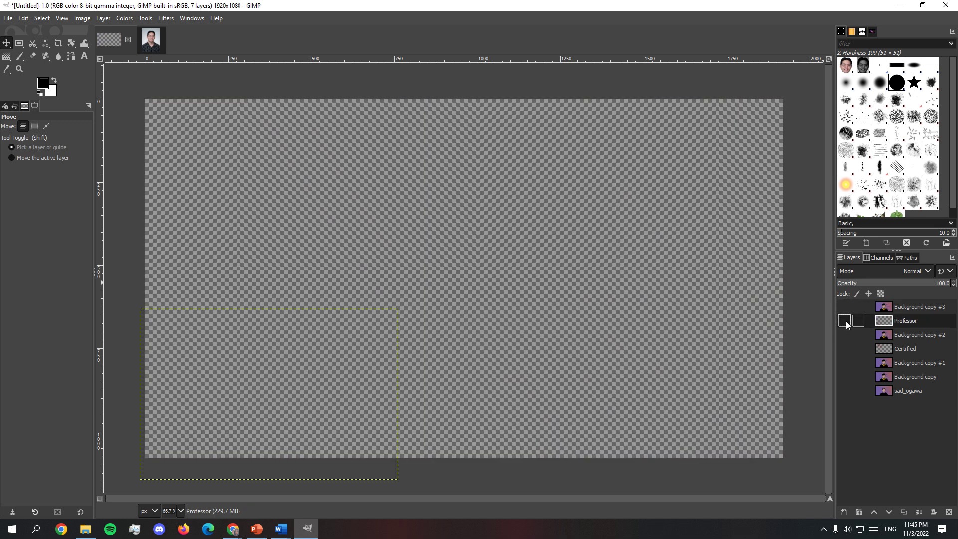
click(844, 321)
click(844, 307)
right_click(864, 319)
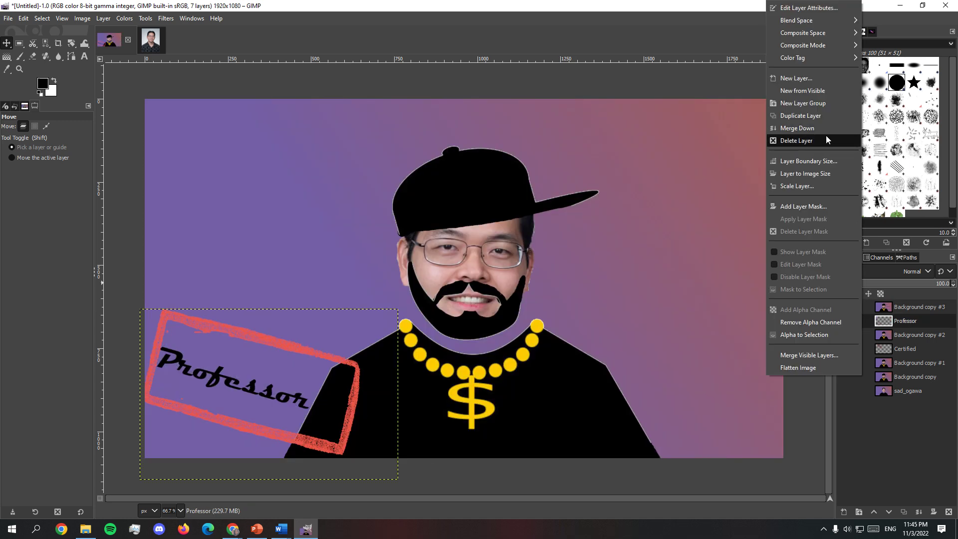
click(825, 135)
click(844, 321)
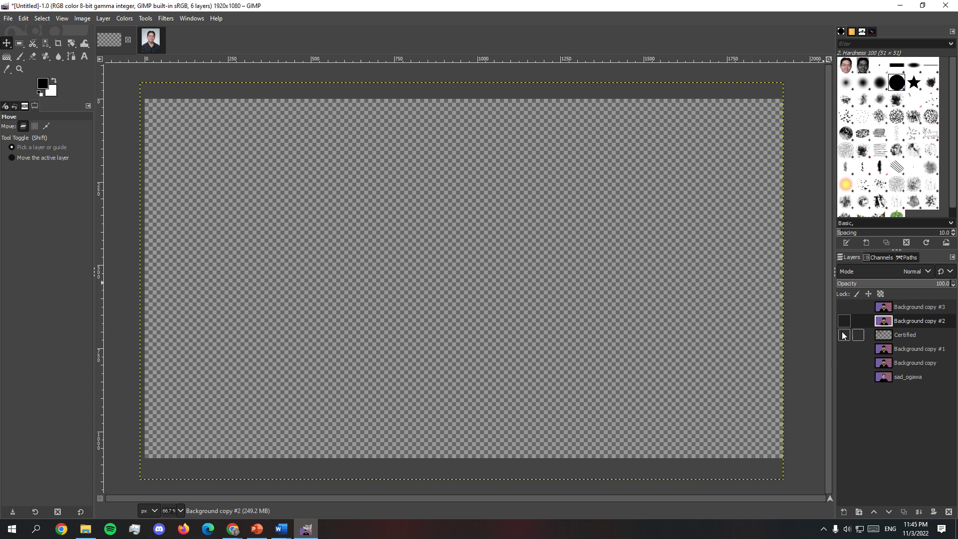
- Show Certified with Background copy #1, merge the stamp down onto that portrait, and hide the merged layer
click(844, 335)
click(843, 348)
right_click(862, 331)
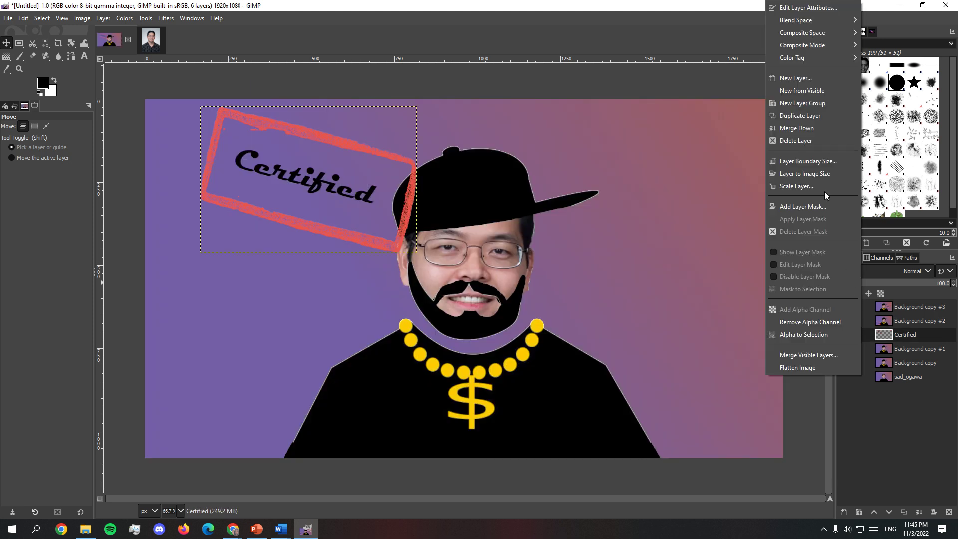
click(814, 130)
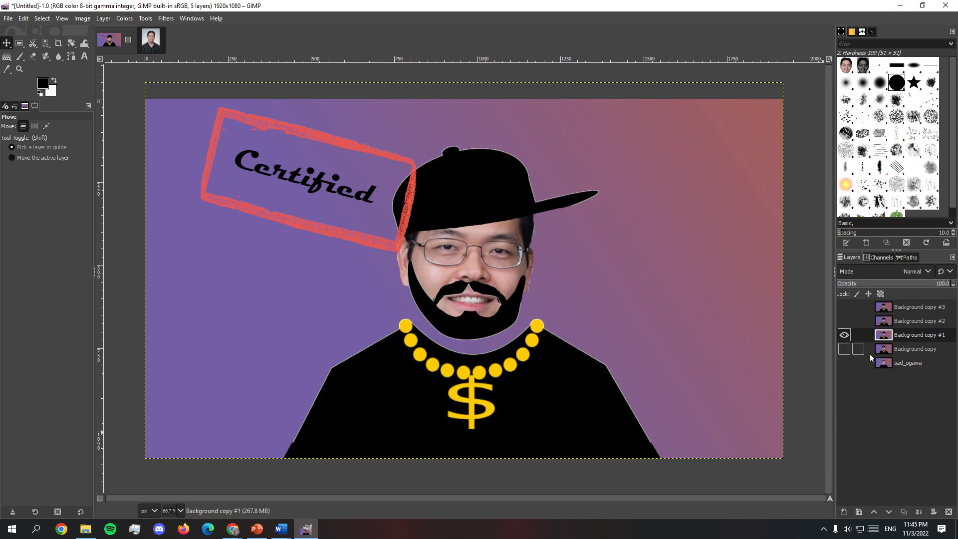
click(843, 335)
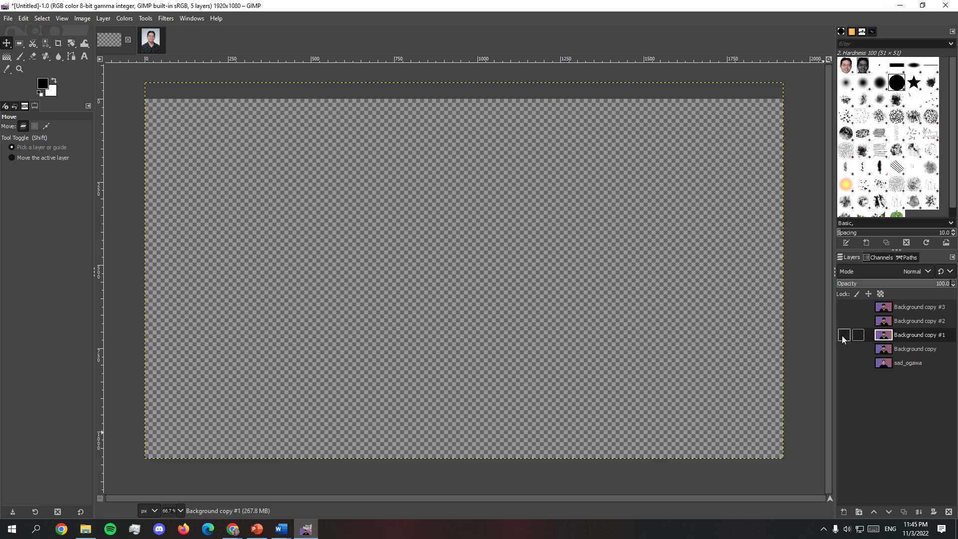
- Preview the three stamped portrait layers to compare their stamps, hiding them all again
click(843, 307)
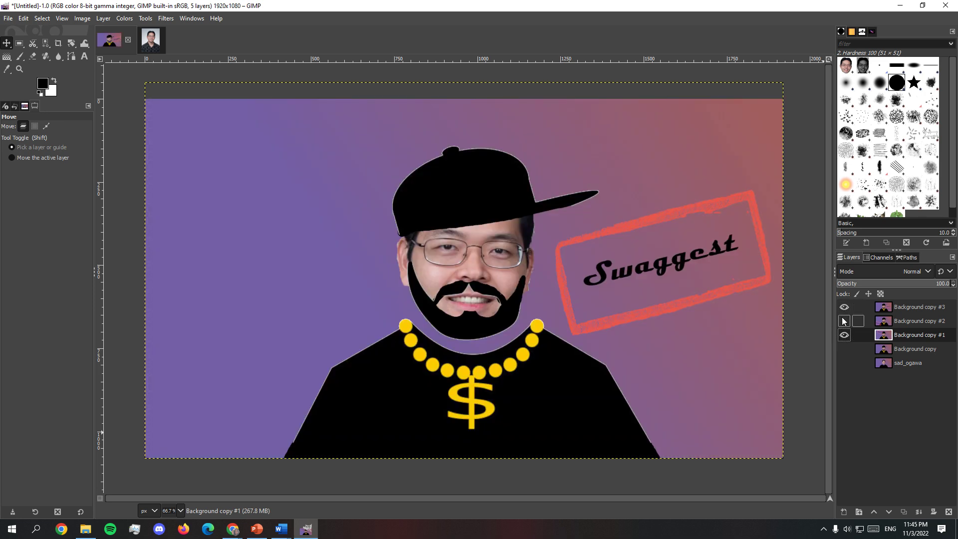
click(843, 321)
click(844, 307)
click(842, 321)
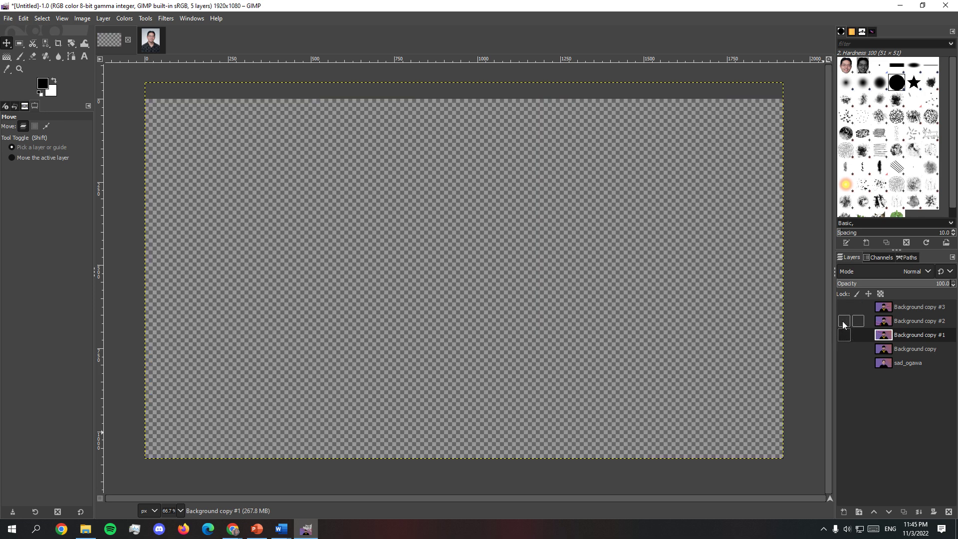
click(841, 321)
click(842, 321)
click(843, 334)
click(843, 334)
- Check the frame sequence by showing each layer alone, from sad_ogawa up through the stack to Background copy #3
click(843, 363)
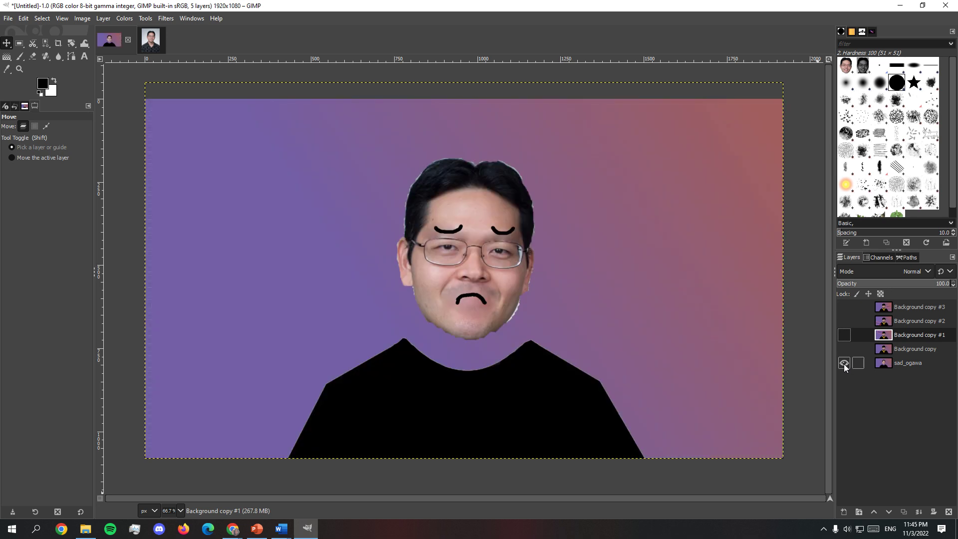
click(843, 363)
click(842, 350)
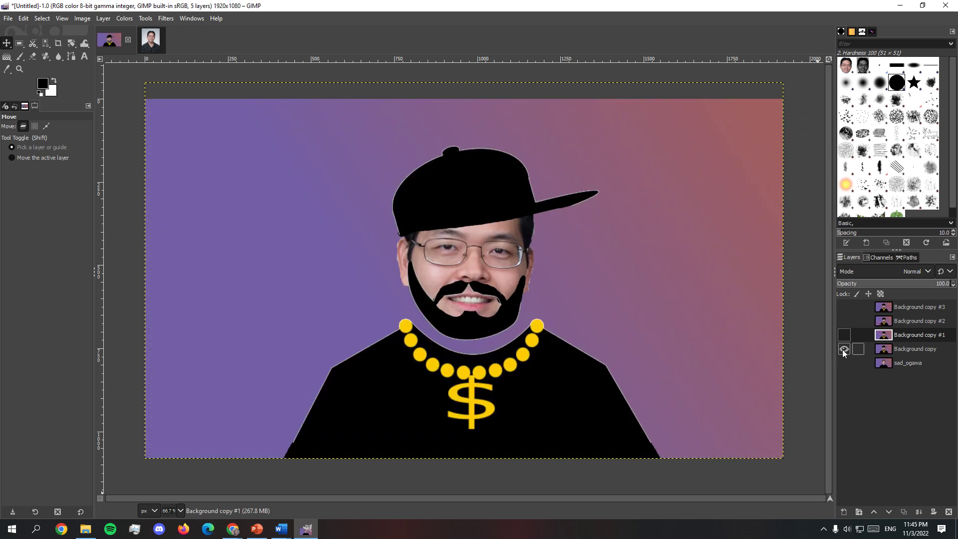
click(844, 349)
click(842, 338)
click(842, 338)
click(842, 324)
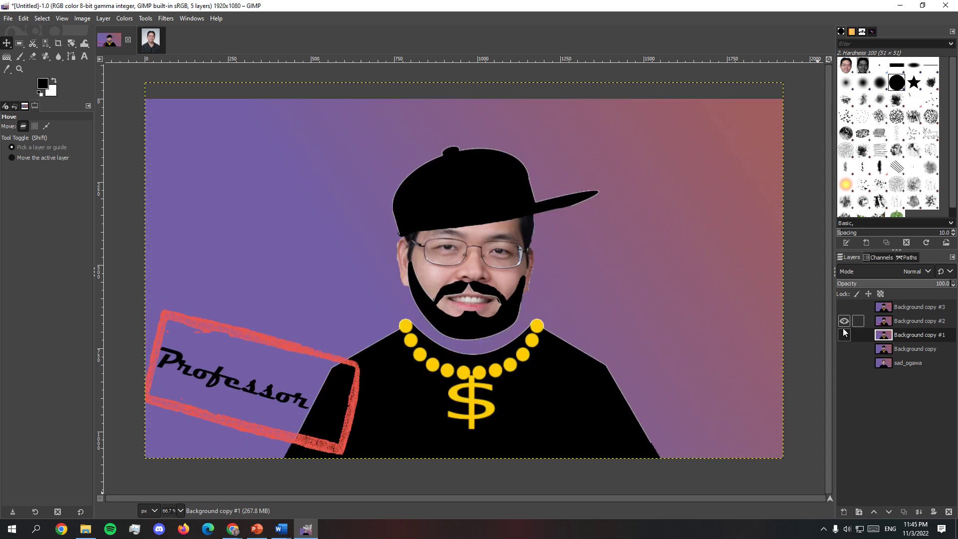
click(843, 322)
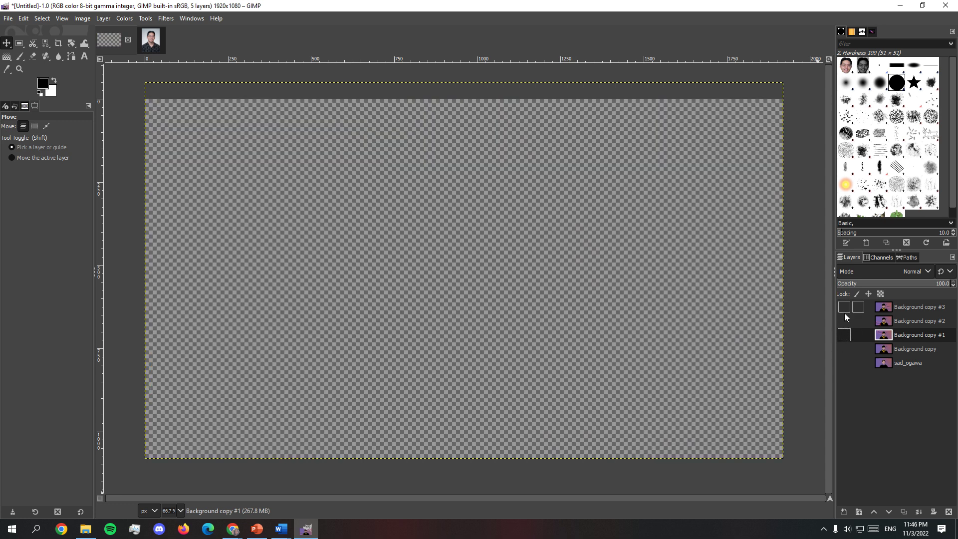
click(844, 307)
click(843, 307)
- Move Background copy #2 above Background copy #3 and preview the stamped layers one by one in the new order, leaving Background copy #2 shown
drag(869, 319, 880, 305)
click(844, 335)
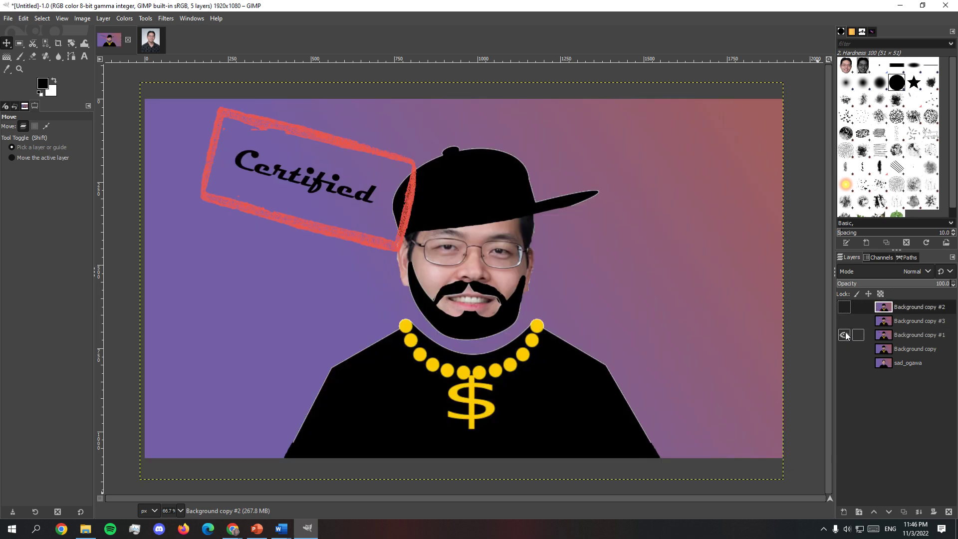
click(843, 335)
click(843, 321)
click(844, 321)
click(842, 307)
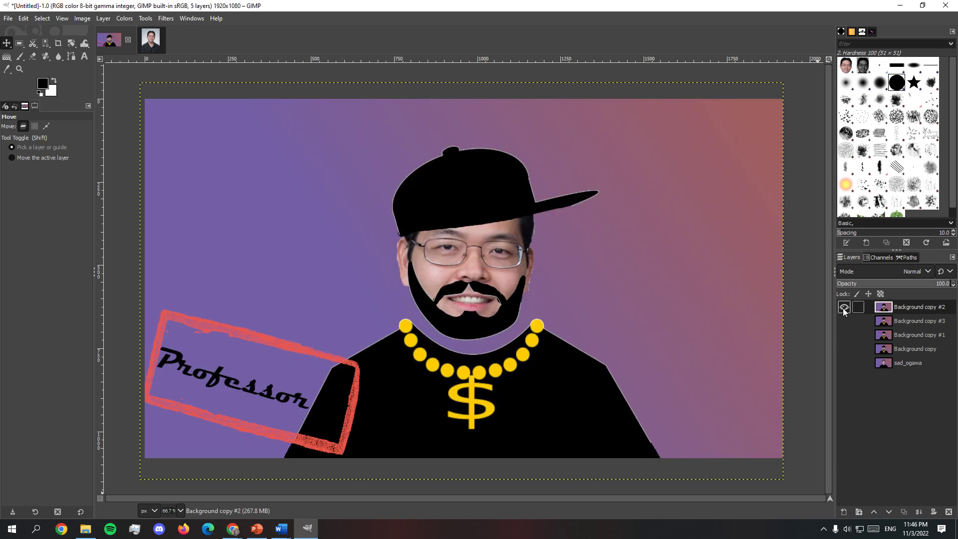
- Hide Background copy #2 and toggle Background copy #1 on and off, leaving every portrait layer hidden
click(843, 308)
click(844, 333)
click(843, 333)
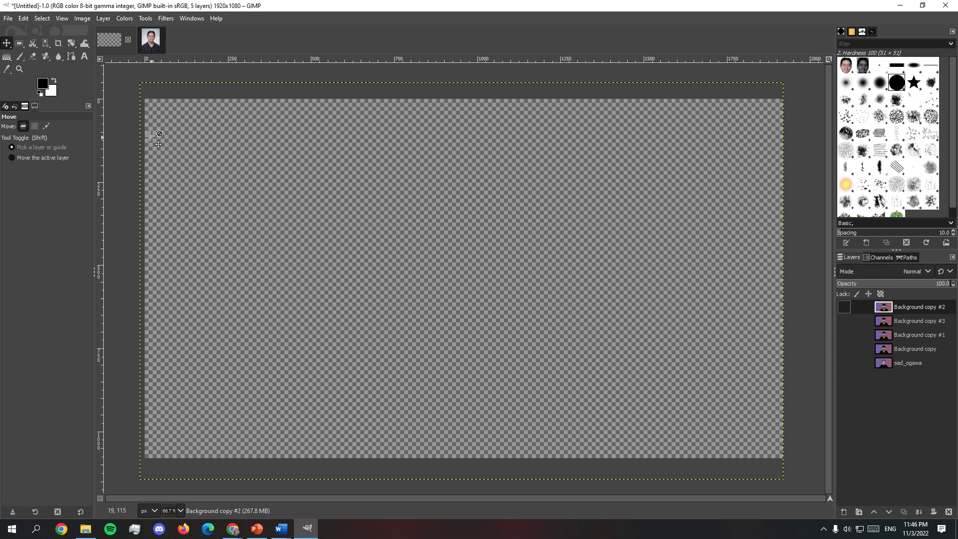
click(9, 19)
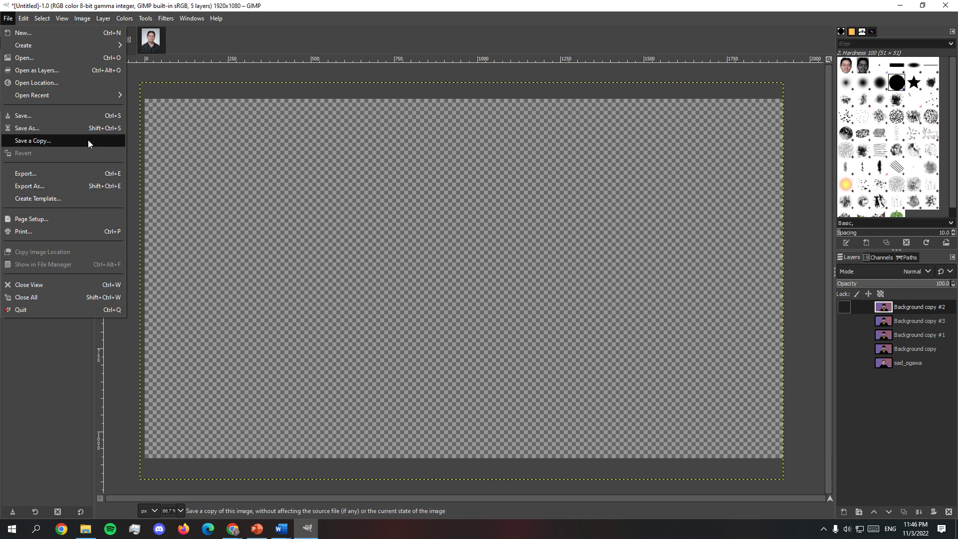
click(84, 126)
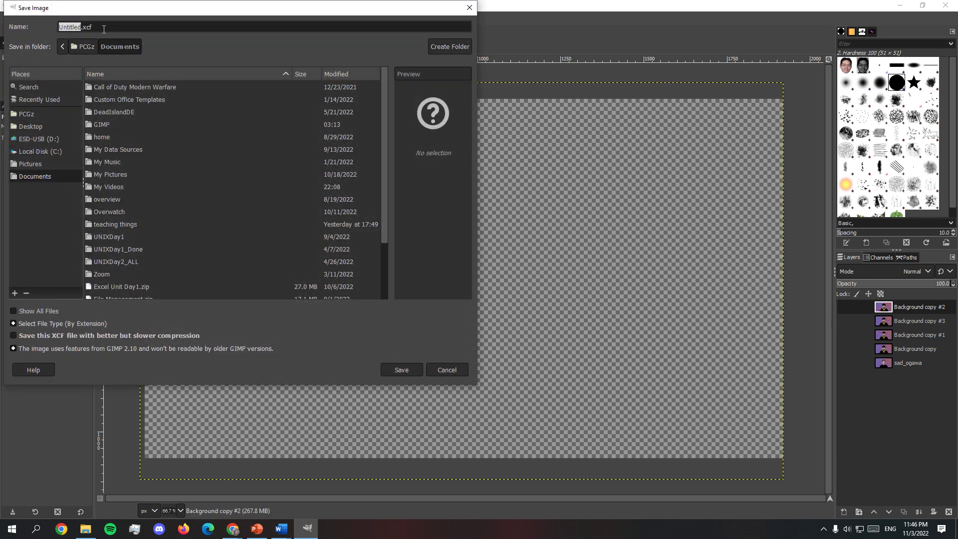
drag(104, 29, 84, 29)
click(469, 7)
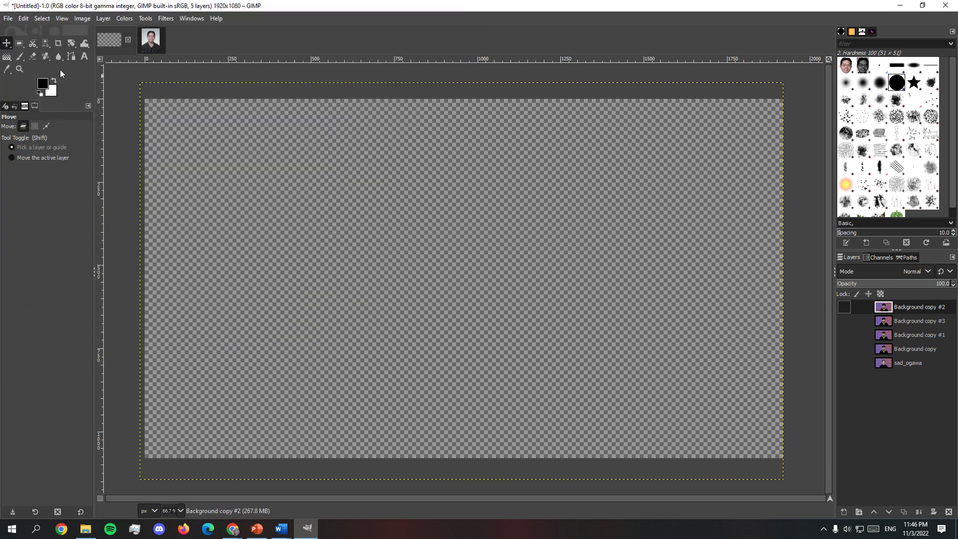
- Start exporting the image and choose GIF image as the file type
click(13, 19)
click(90, 184)
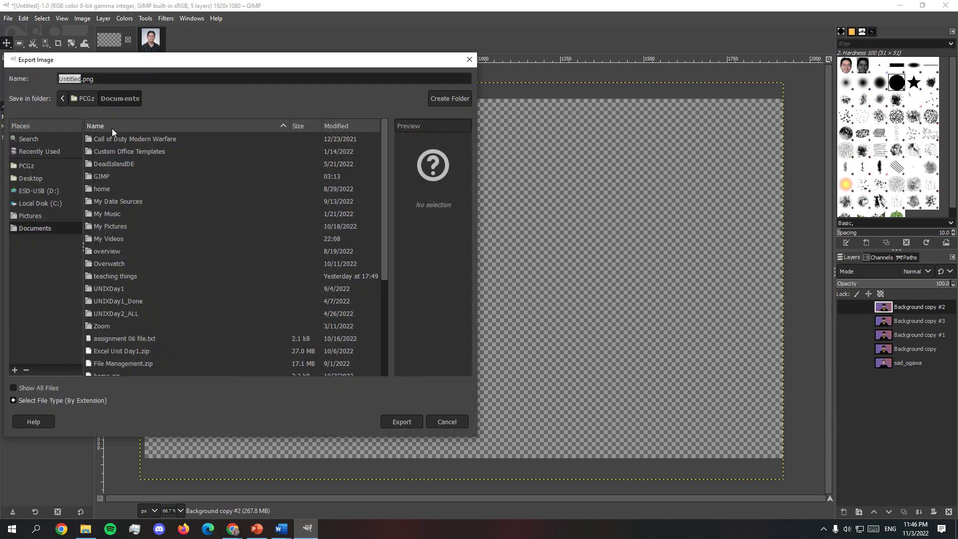
click(47, 400)
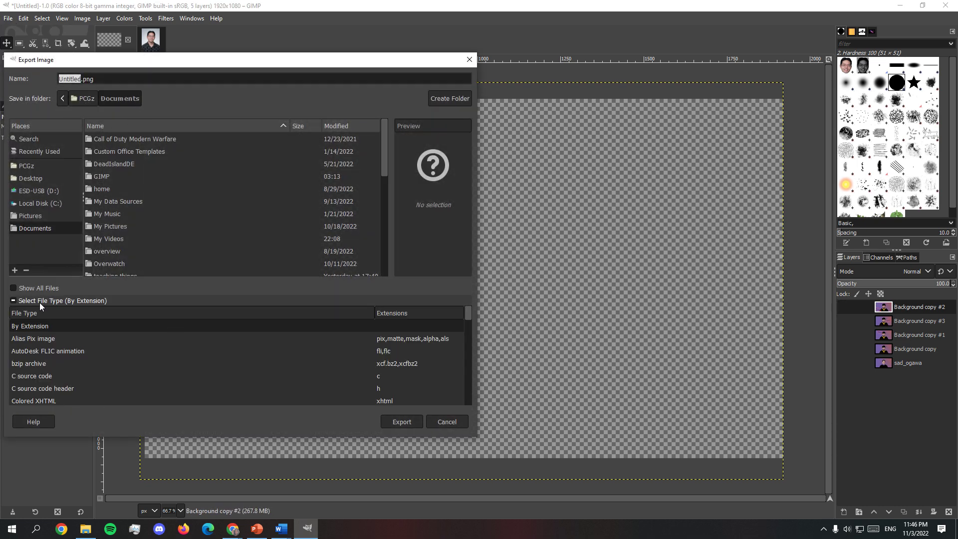
scroll(116, 366, down, 7)
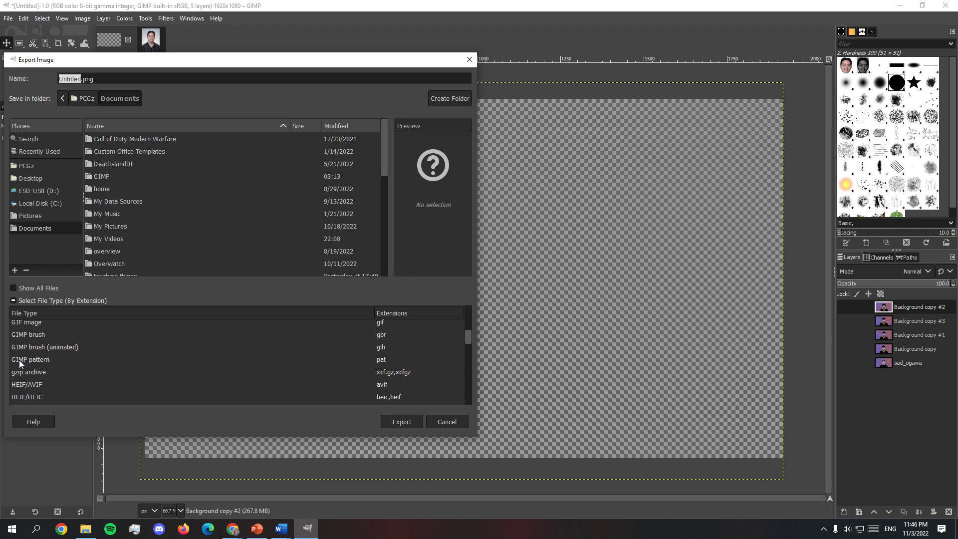
click(39, 324)
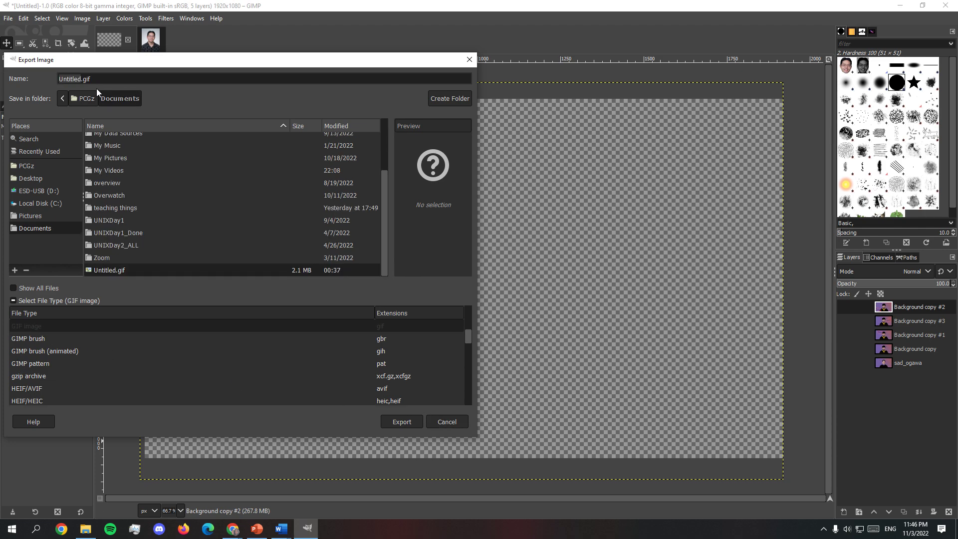
- Name the export file tutorialswag.gif, keeping the GIF extension
double_click(82, 79)
double_click(75, 79)
text(tuti)
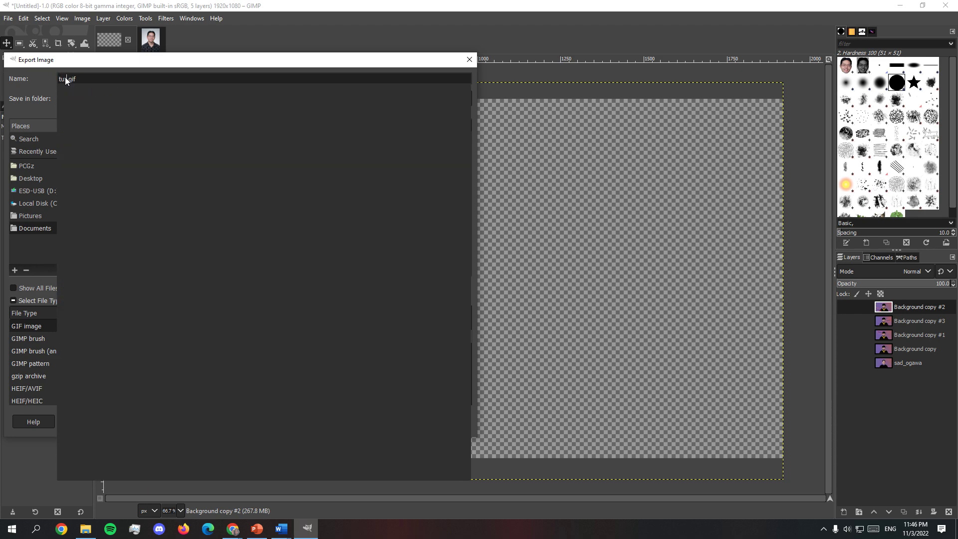
key(BackSpace)
text(ORI)
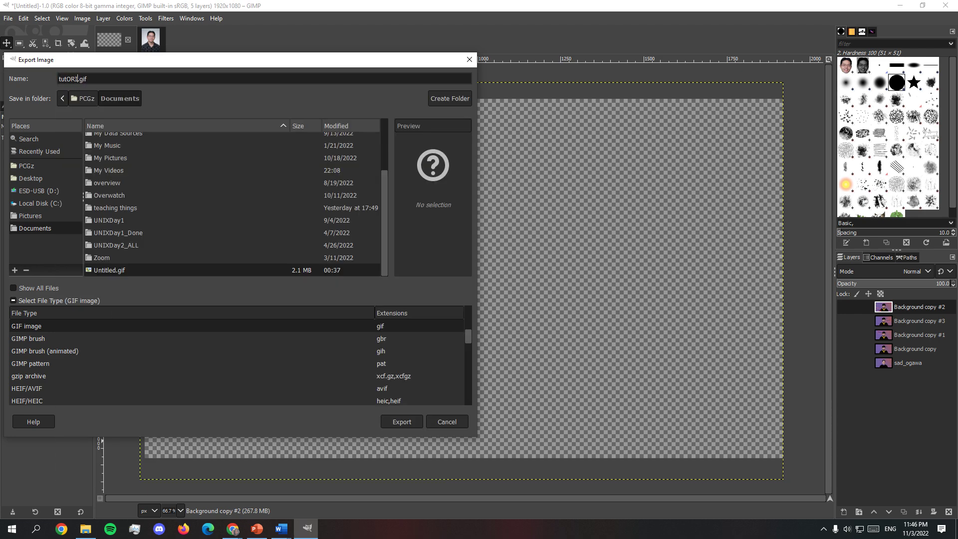
key(BackSpace)
key(BackSpace)
key(BackSpace)
text(orialo)
text(gawa)
key(BackSpace)
key(BackSpace)
key(BackSpace)
key(BackSpace)
key(BackSpace)
text(swag)
scroll(269, 371, down, 4)
scroll(368, 378, up, 4)
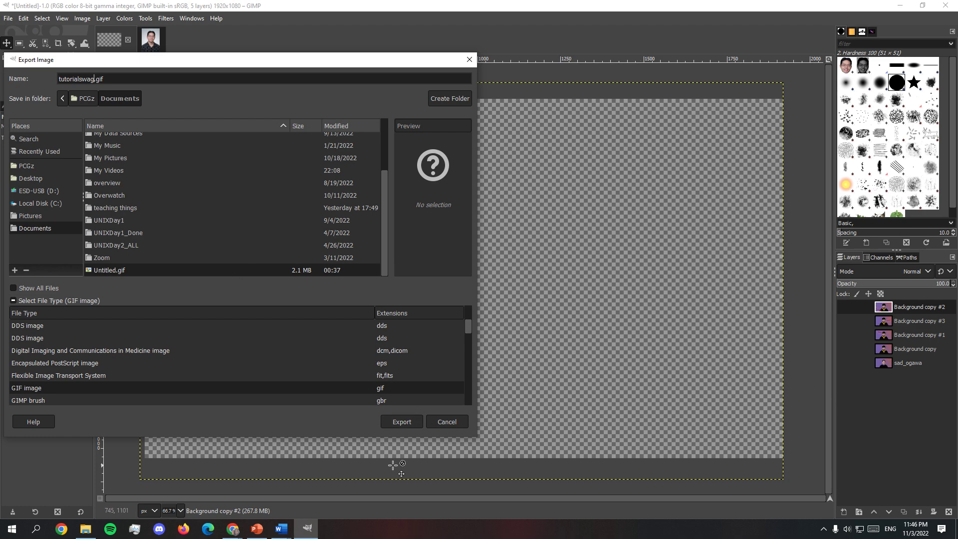
- Export the GIF with its layers cropped to the image borders, as an animation with a 400 millisecond delay between frames
click(401, 422)
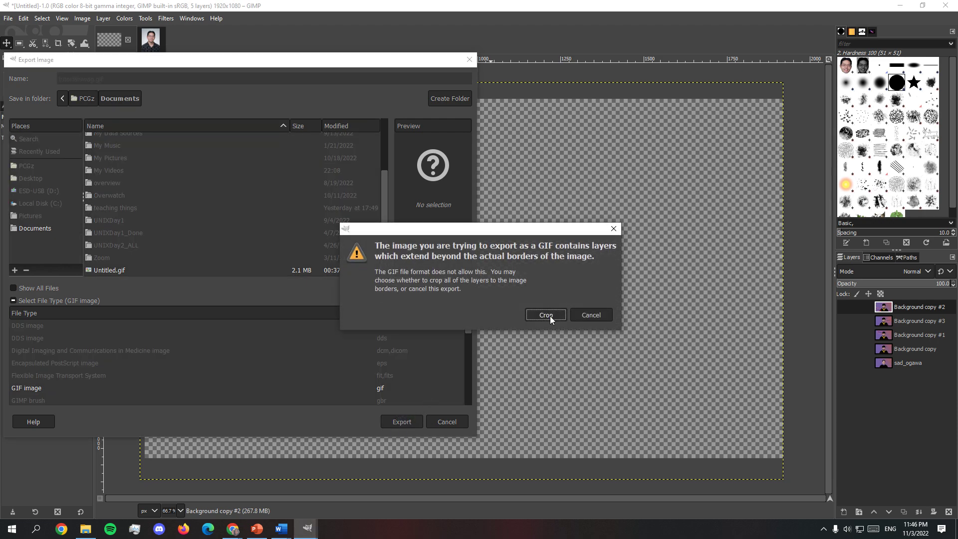
click(550, 316)
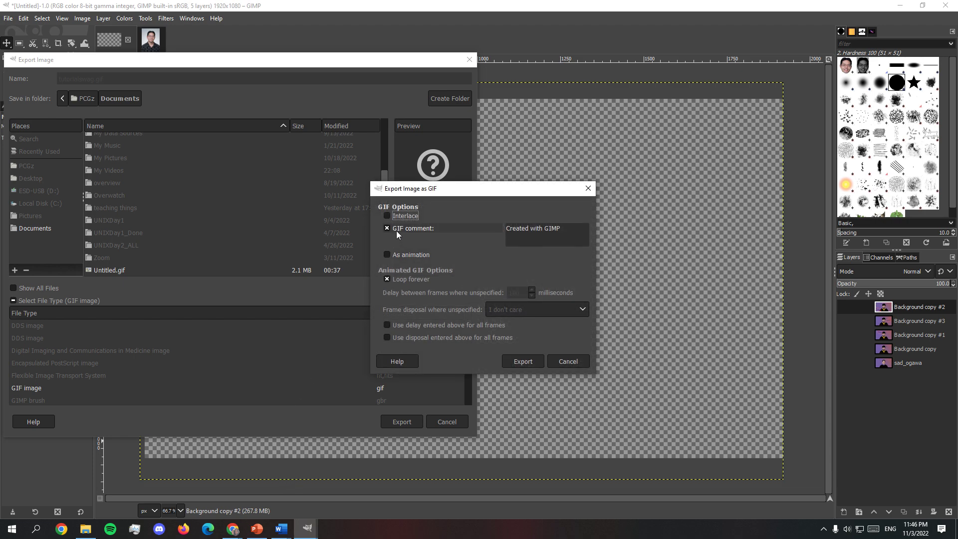
click(387, 255)
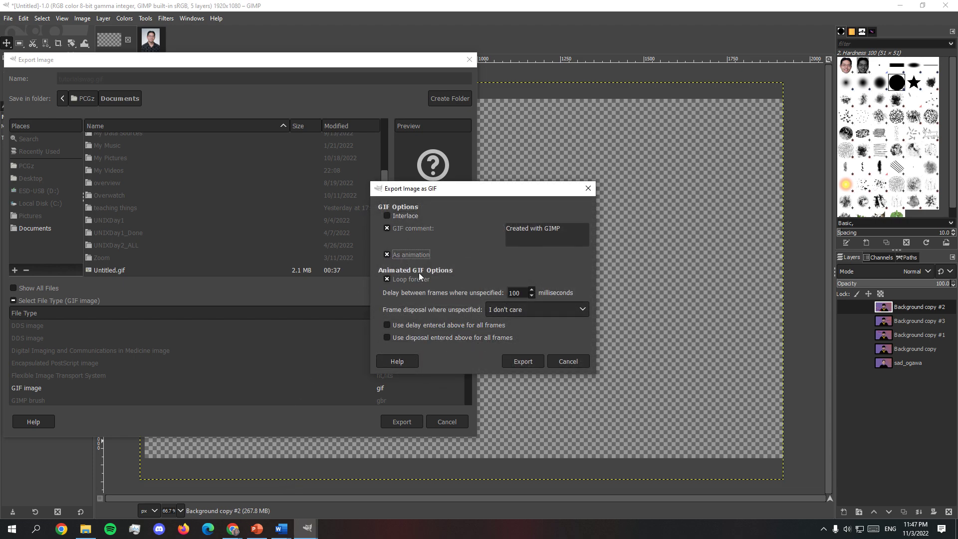
click(523, 292)
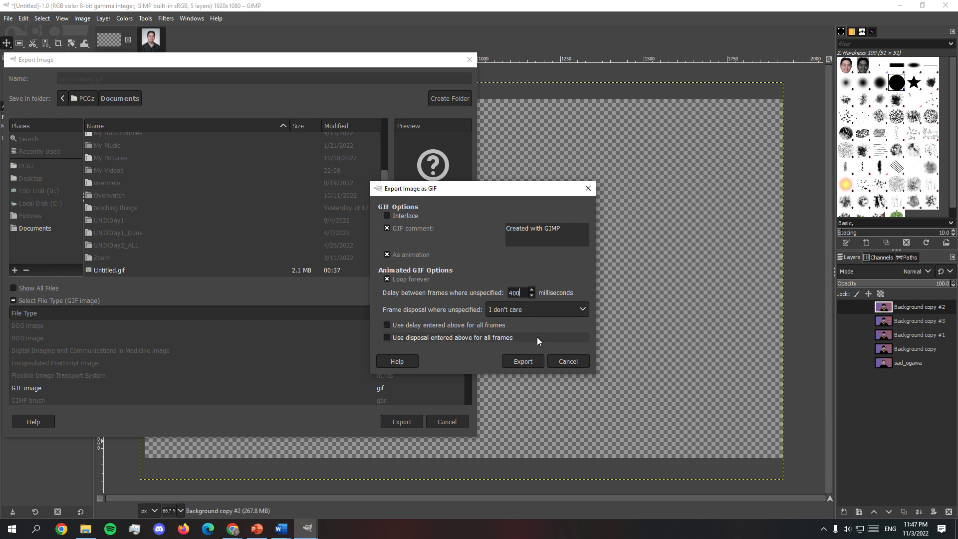
text(400)
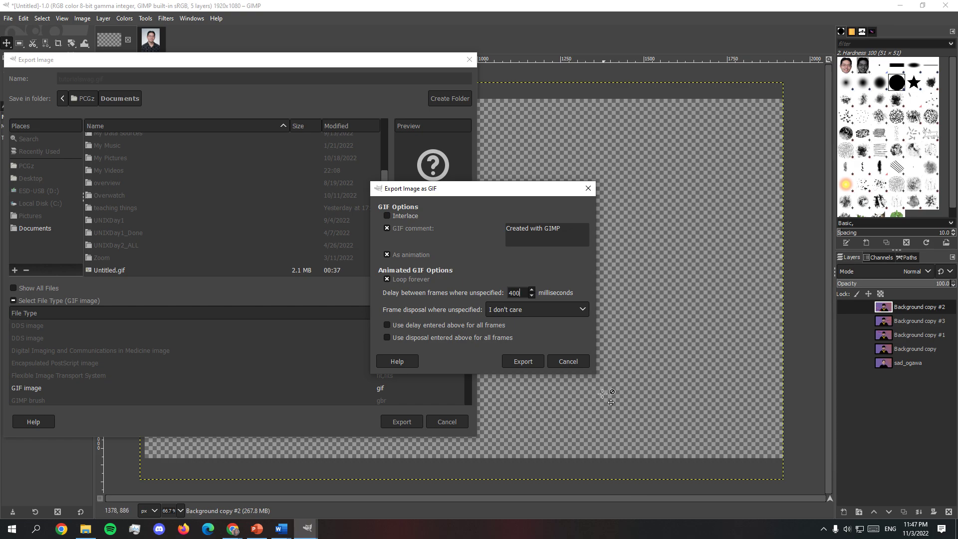
click(523, 361)
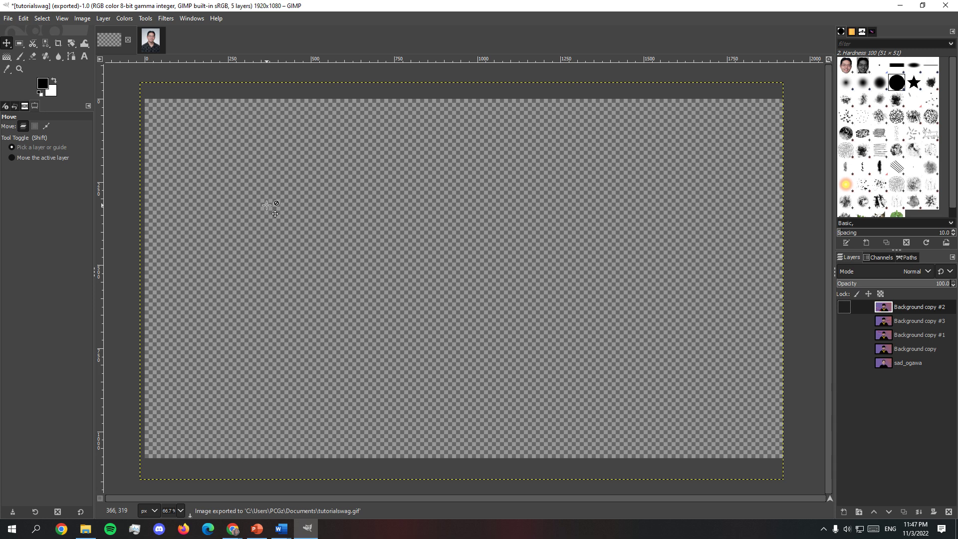
click(85, 527)
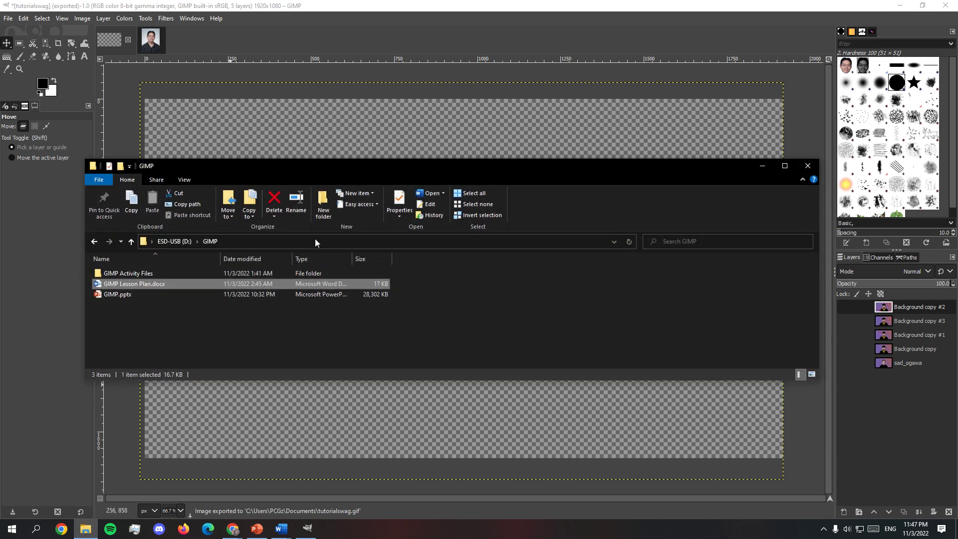
click(96, 240)
scroll(283, 337, down, 7)
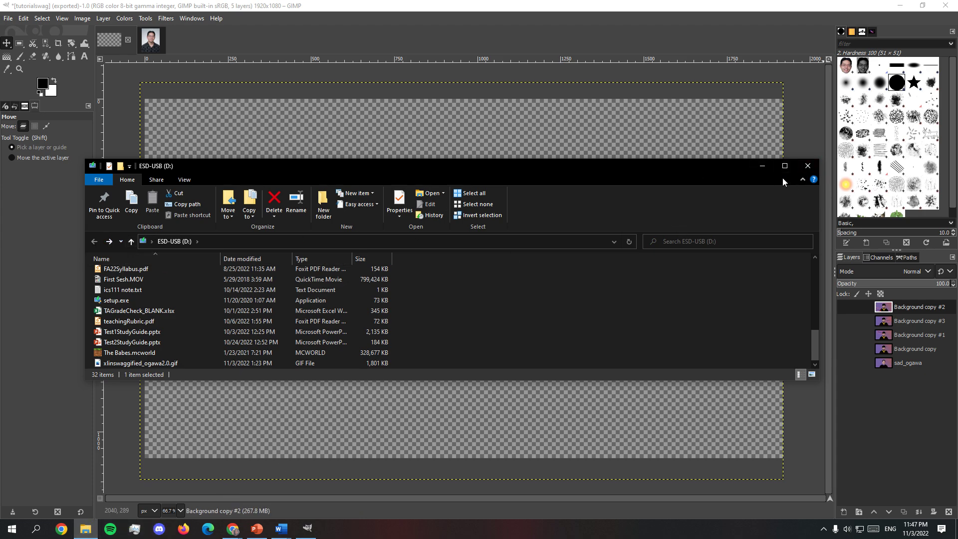
click(761, 165)
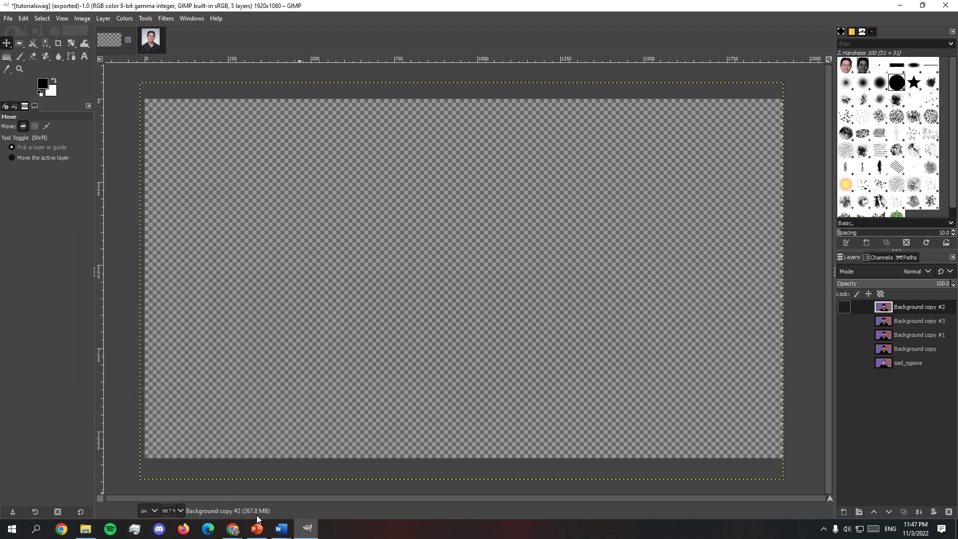
right_click(86, 528)
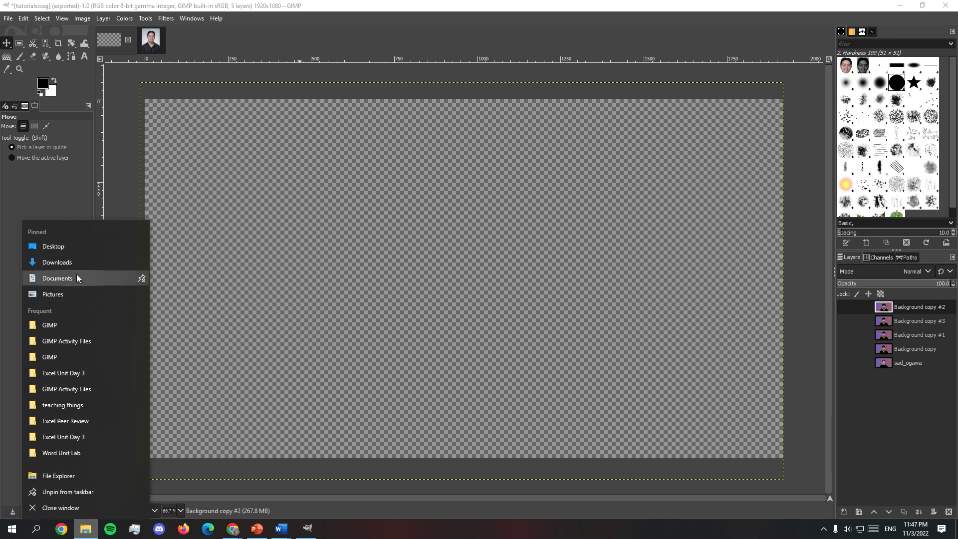
click(91, 262)
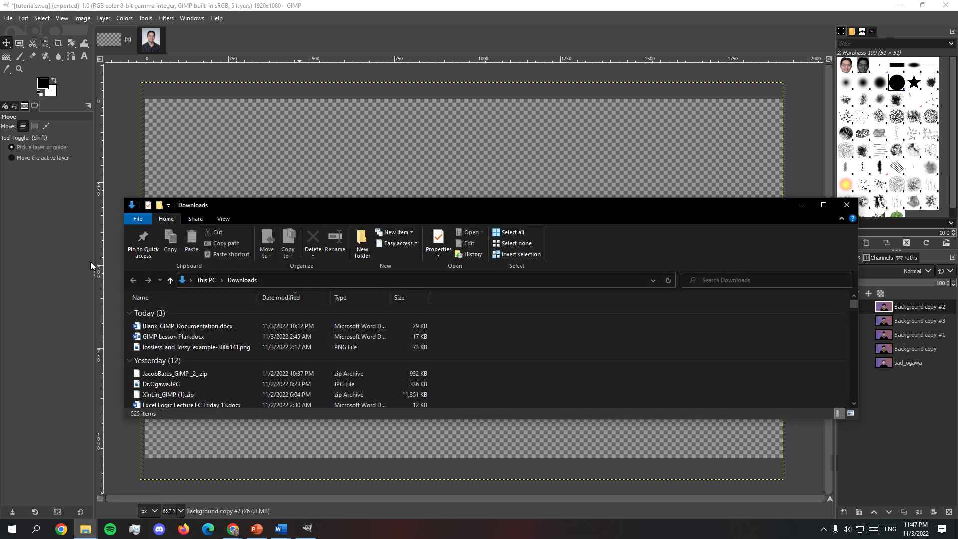
click(846, 205)
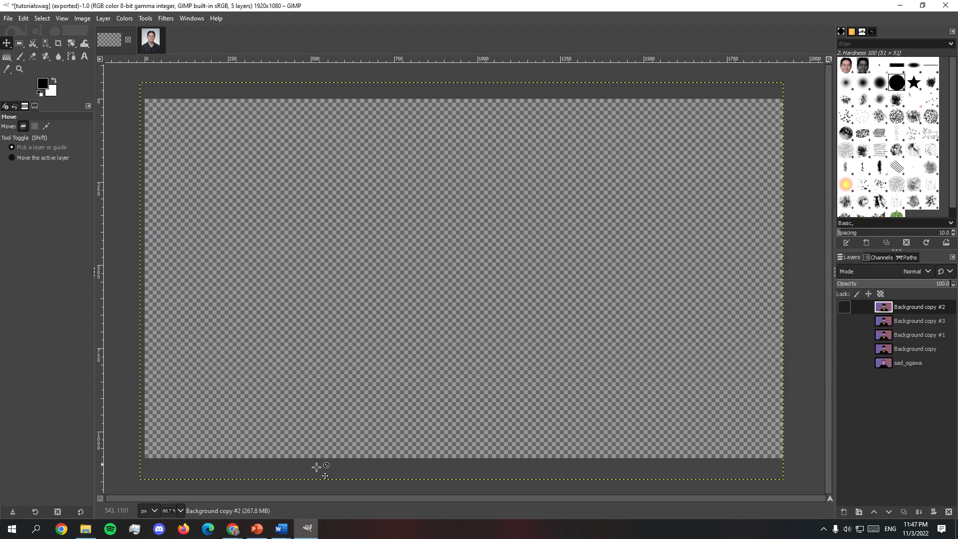
- Open tutorialswag.gif from the Documents folder in File Explorer to watch the animation, and return to GIMP
right_click(86, 528)
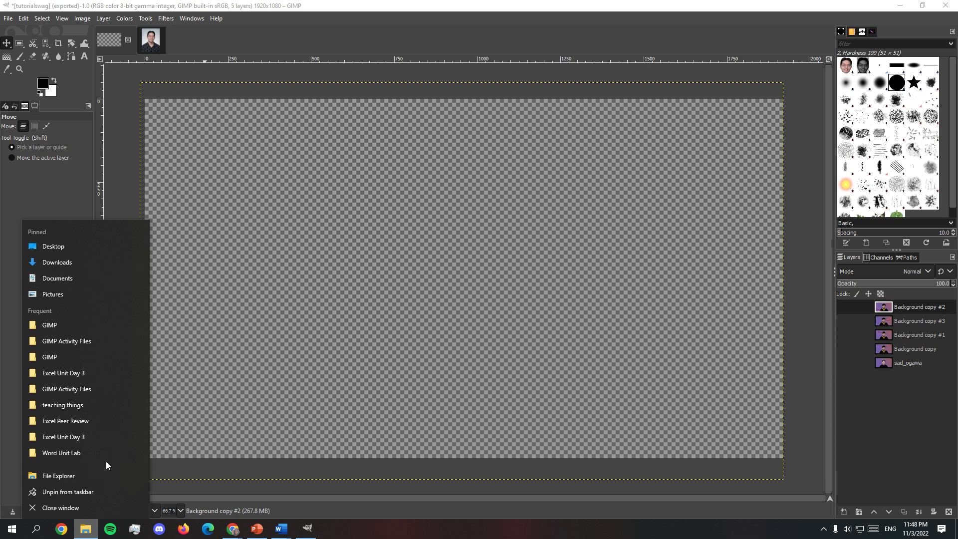
click(103, 276)
scroll(220, 387, down, 7)
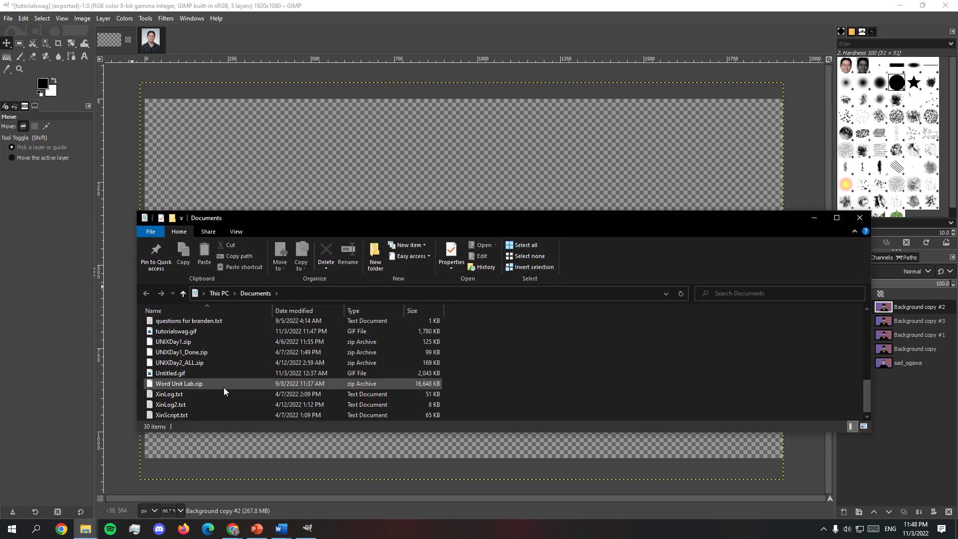
double_click(224, 331)
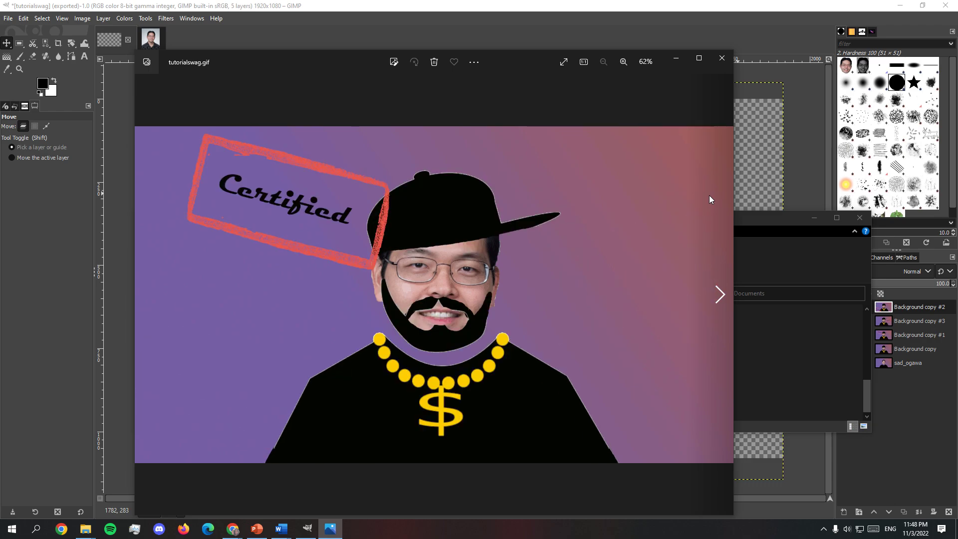
click(677, 59)
click(814, 218)
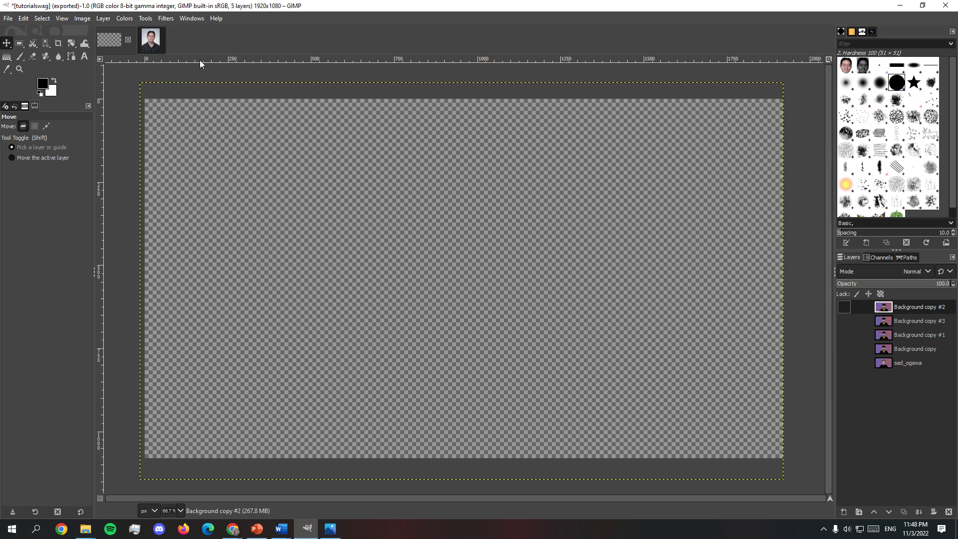
- Make all five portrait layers visible again, from Background copy #2 down to sad_ogawa
click(847, 321)
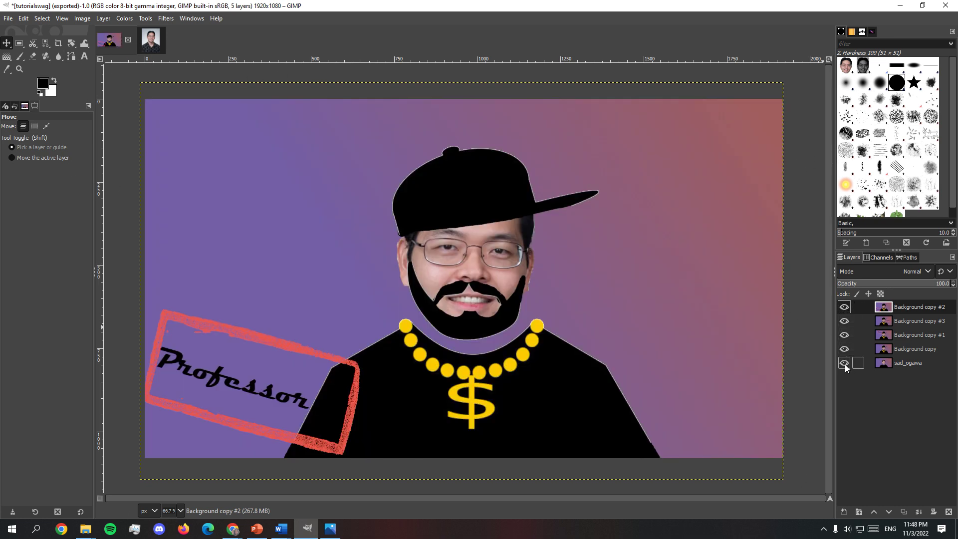
click(8, 18)
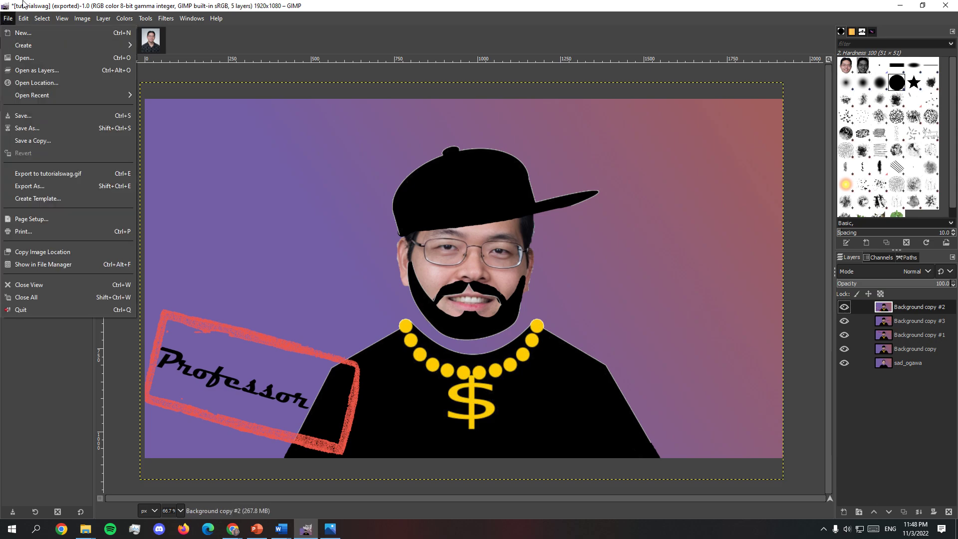
mouse_move(149, 115)
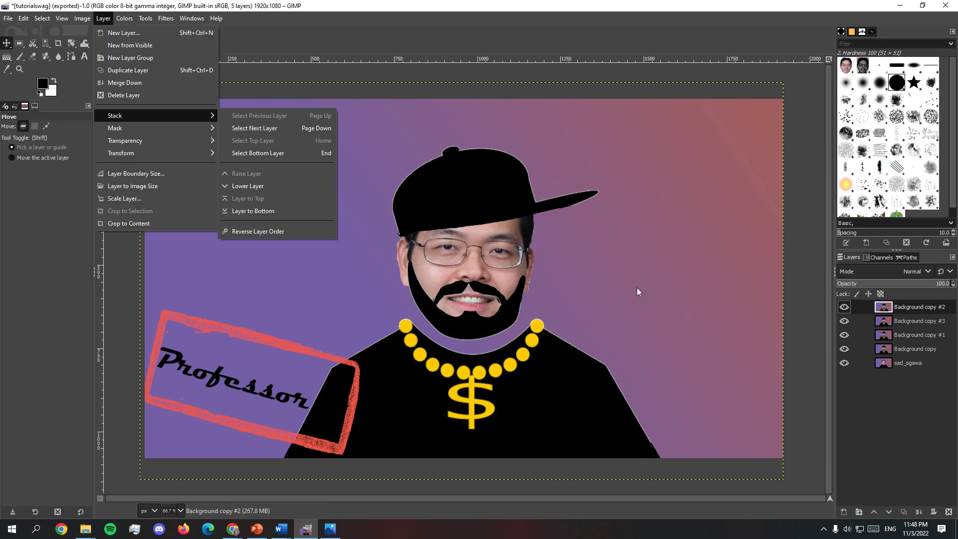
click(727, 46)
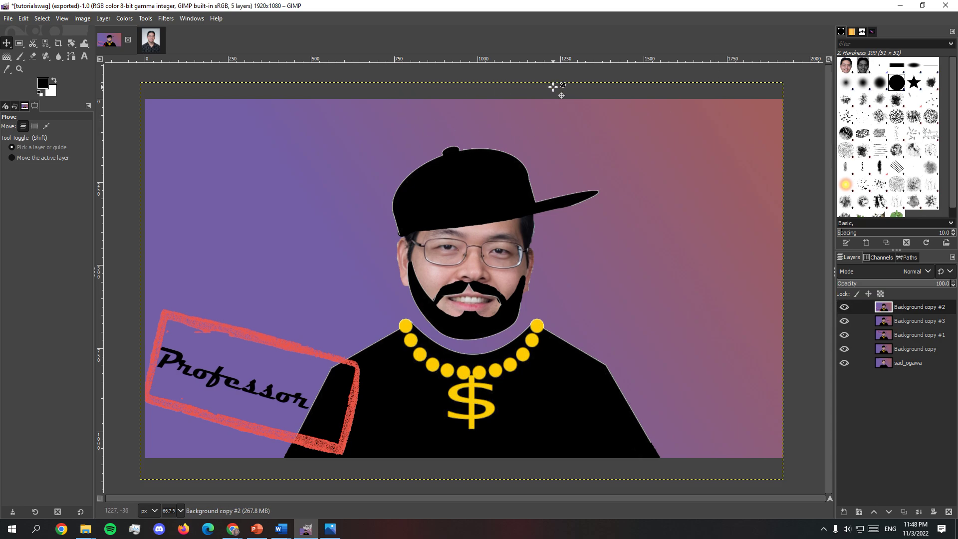
key(alt)
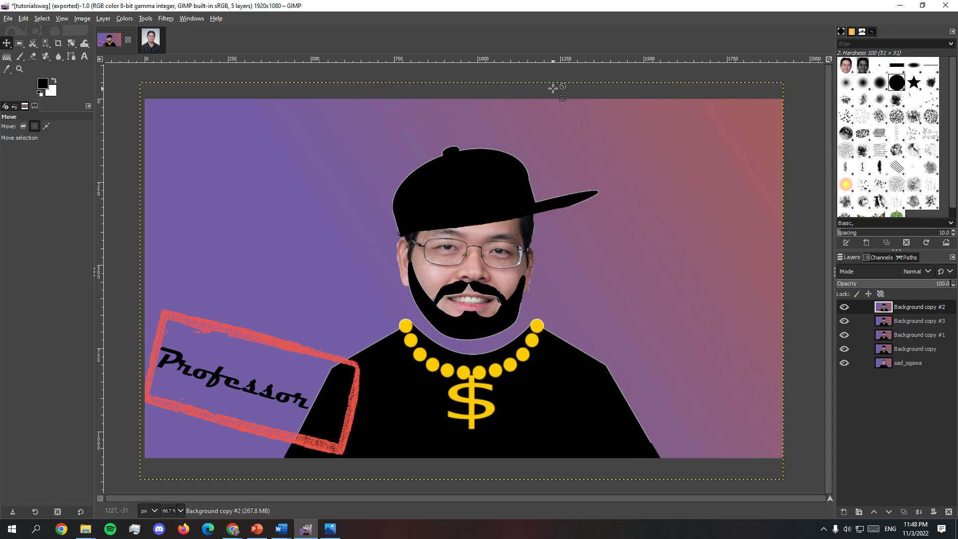